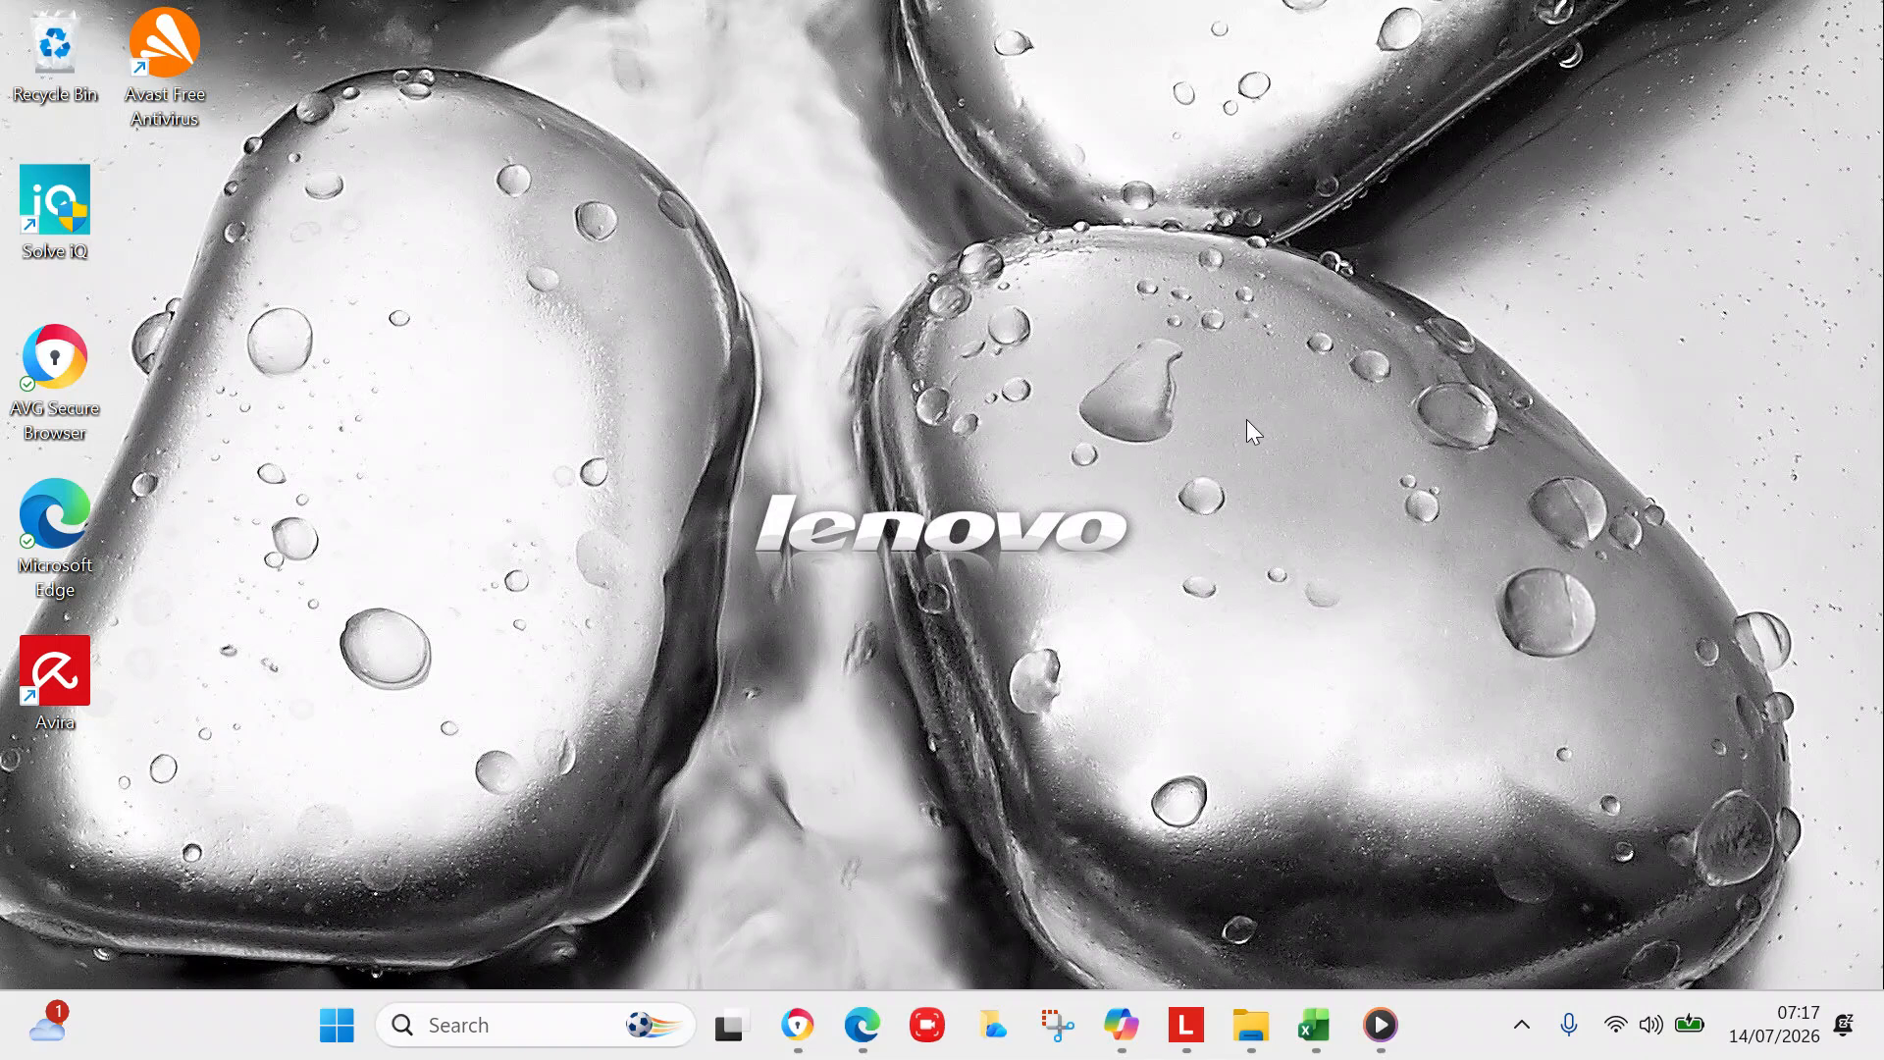
Switch to the Excel workbook, review the function definitions on the Lesson 4 sheet, and open the Lesson 4 text functions sheet.
{"action": "left_click", "coordinate": [1320, 1035]}
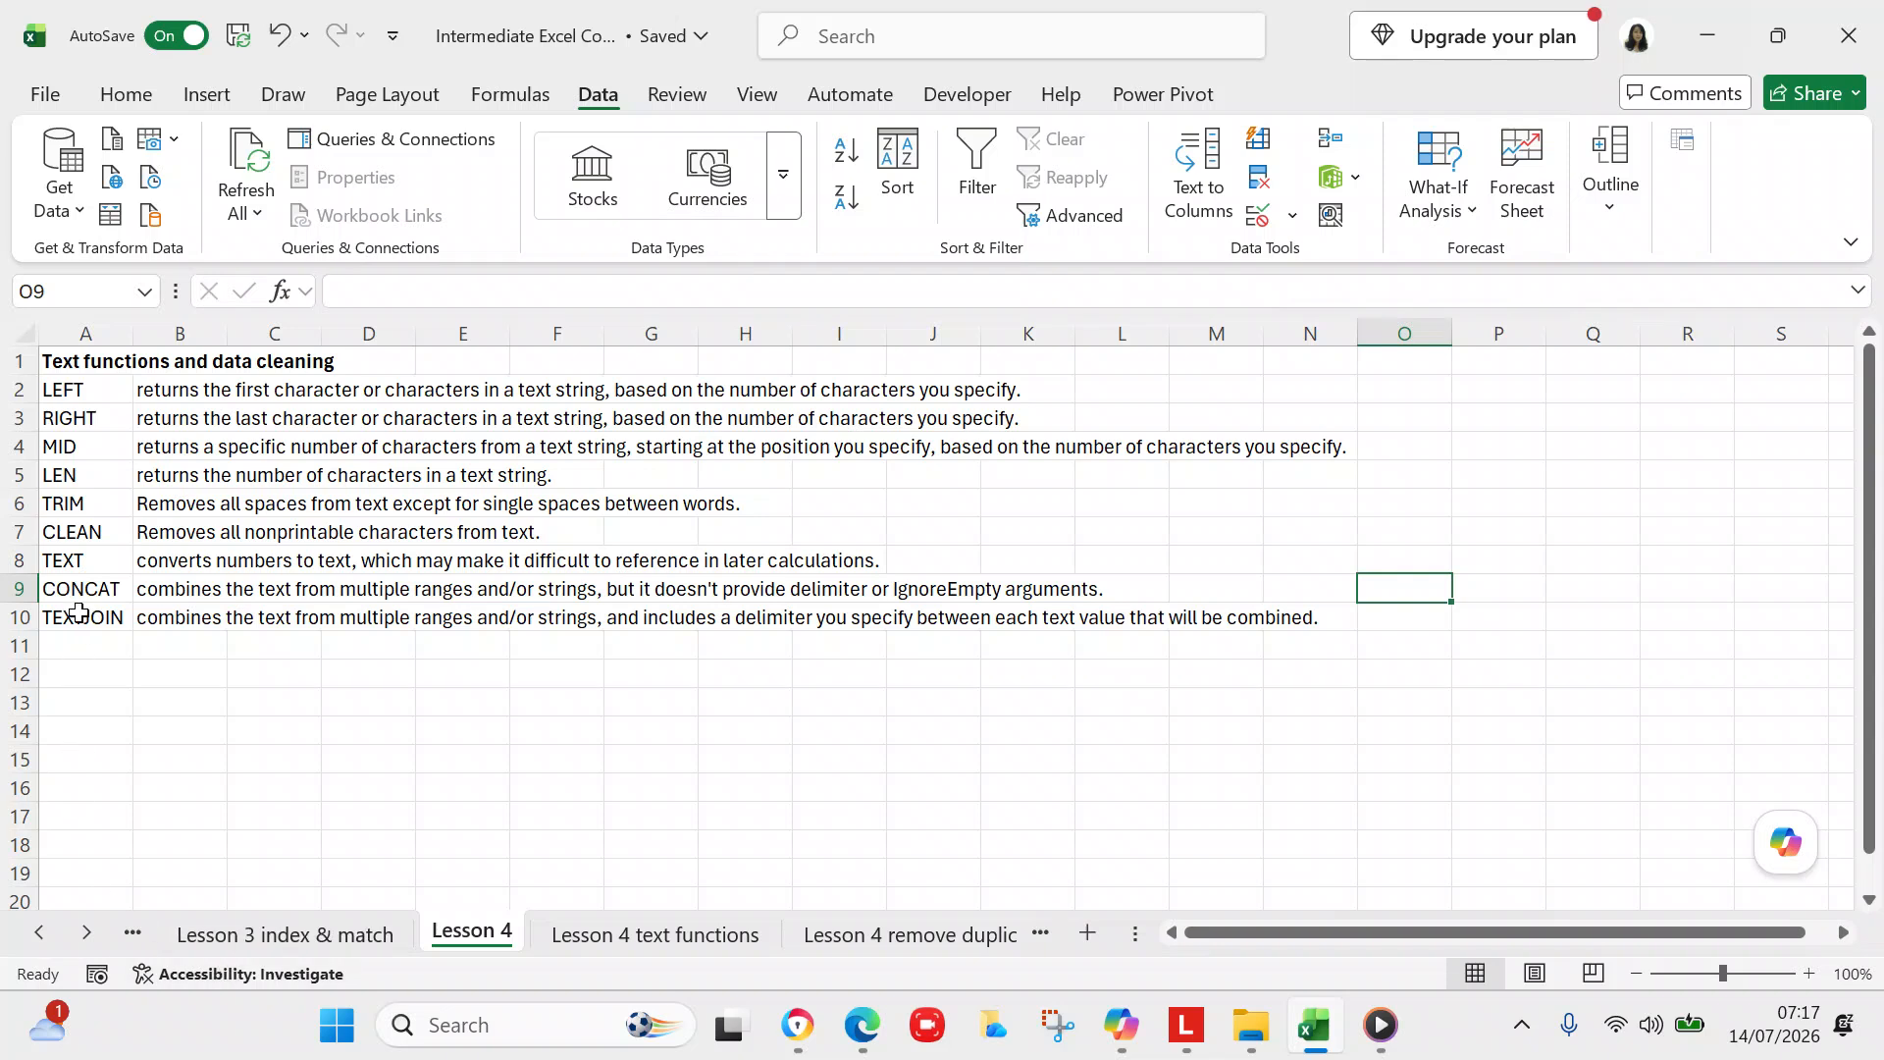
{"action": "left_click", "coordinate": [81, 674]}
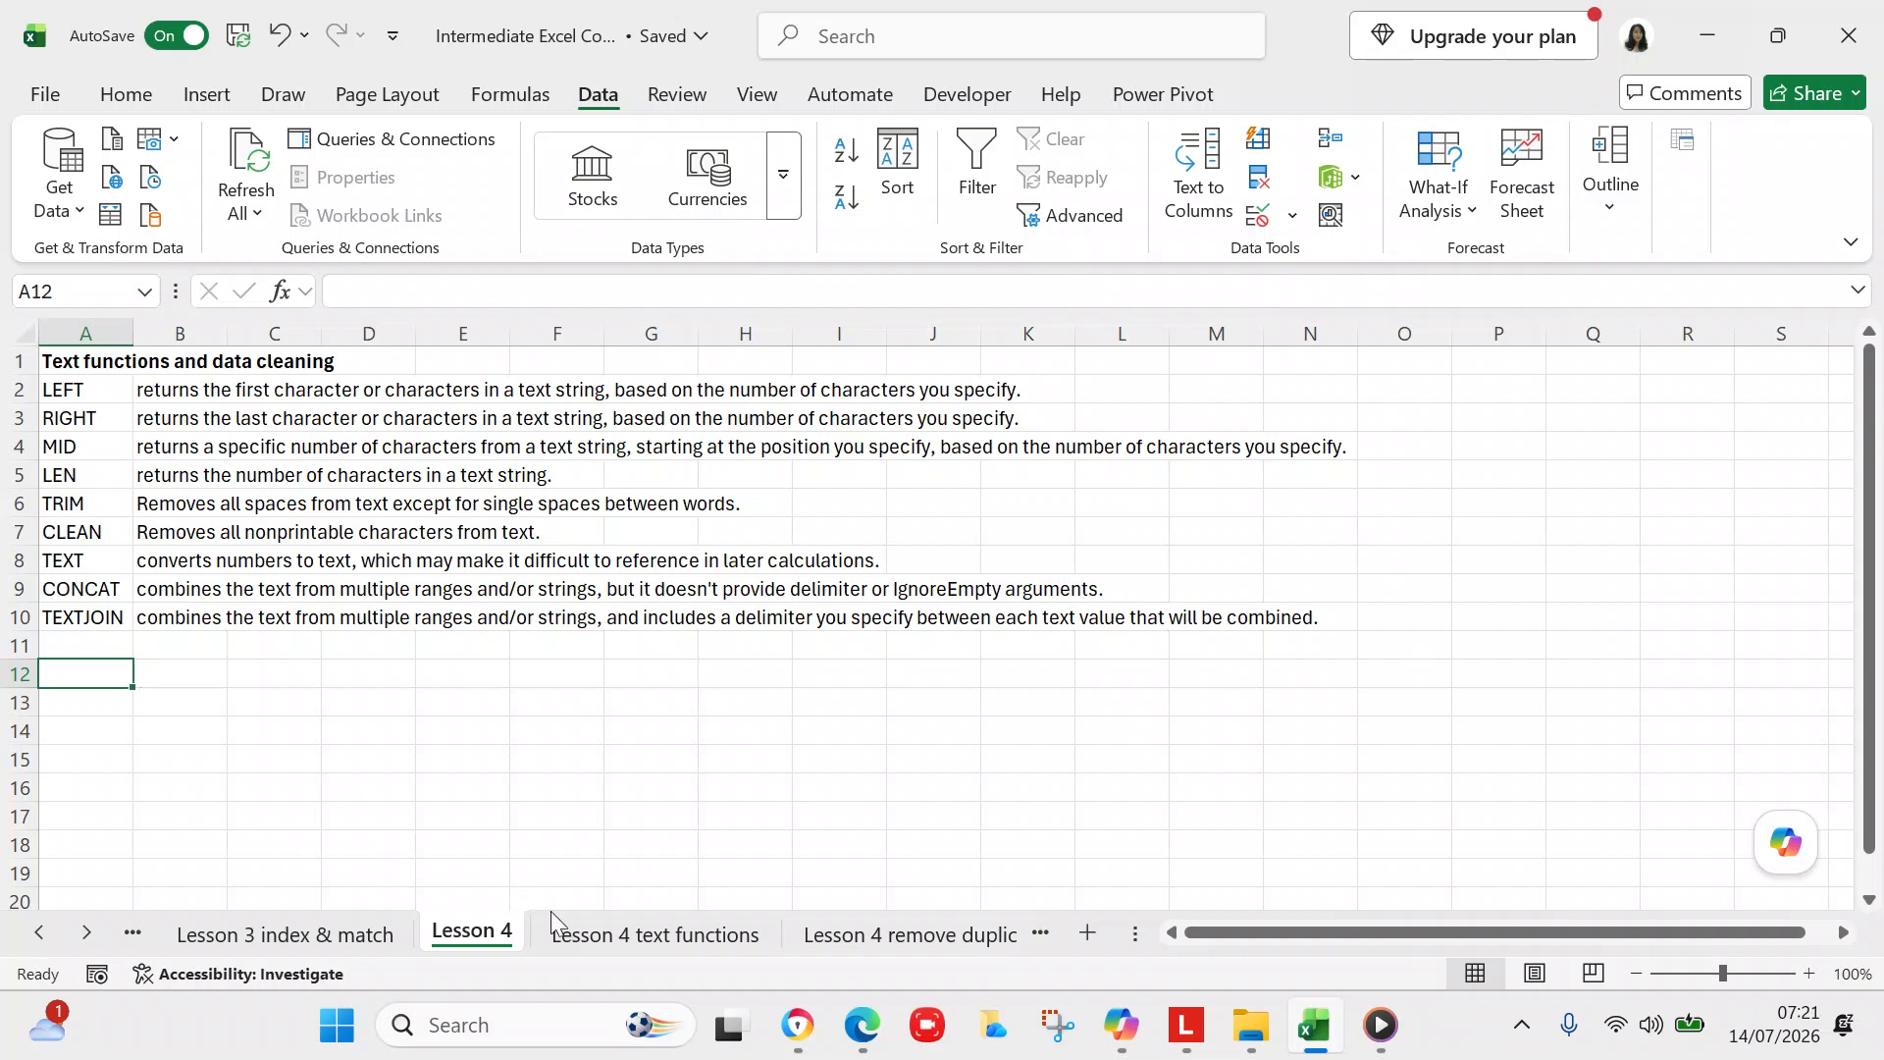
{"action": "left_click", "coordinate": [601, 937]}
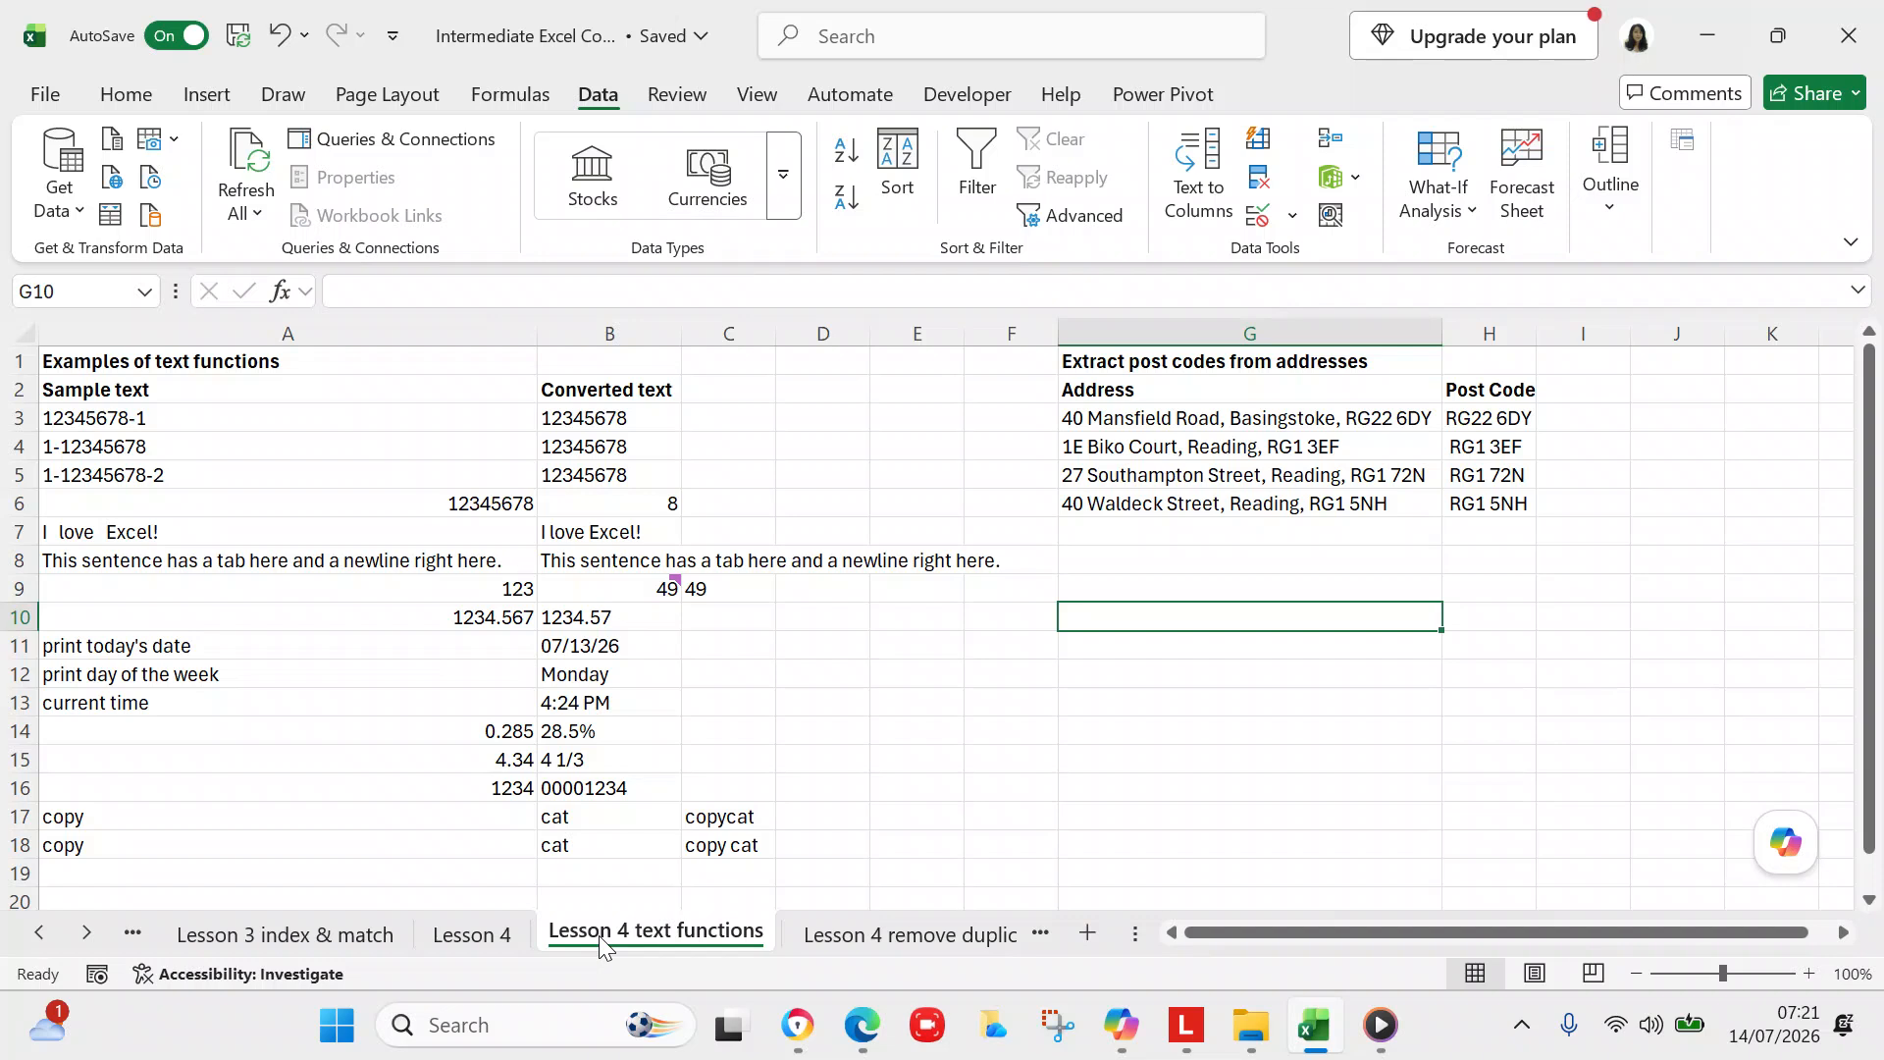
Examine the sample texts in A3 to A6 and the text-extraction and length formulas beside them in column B.
{"action": "left_click", "coordinate": [136, 423]}
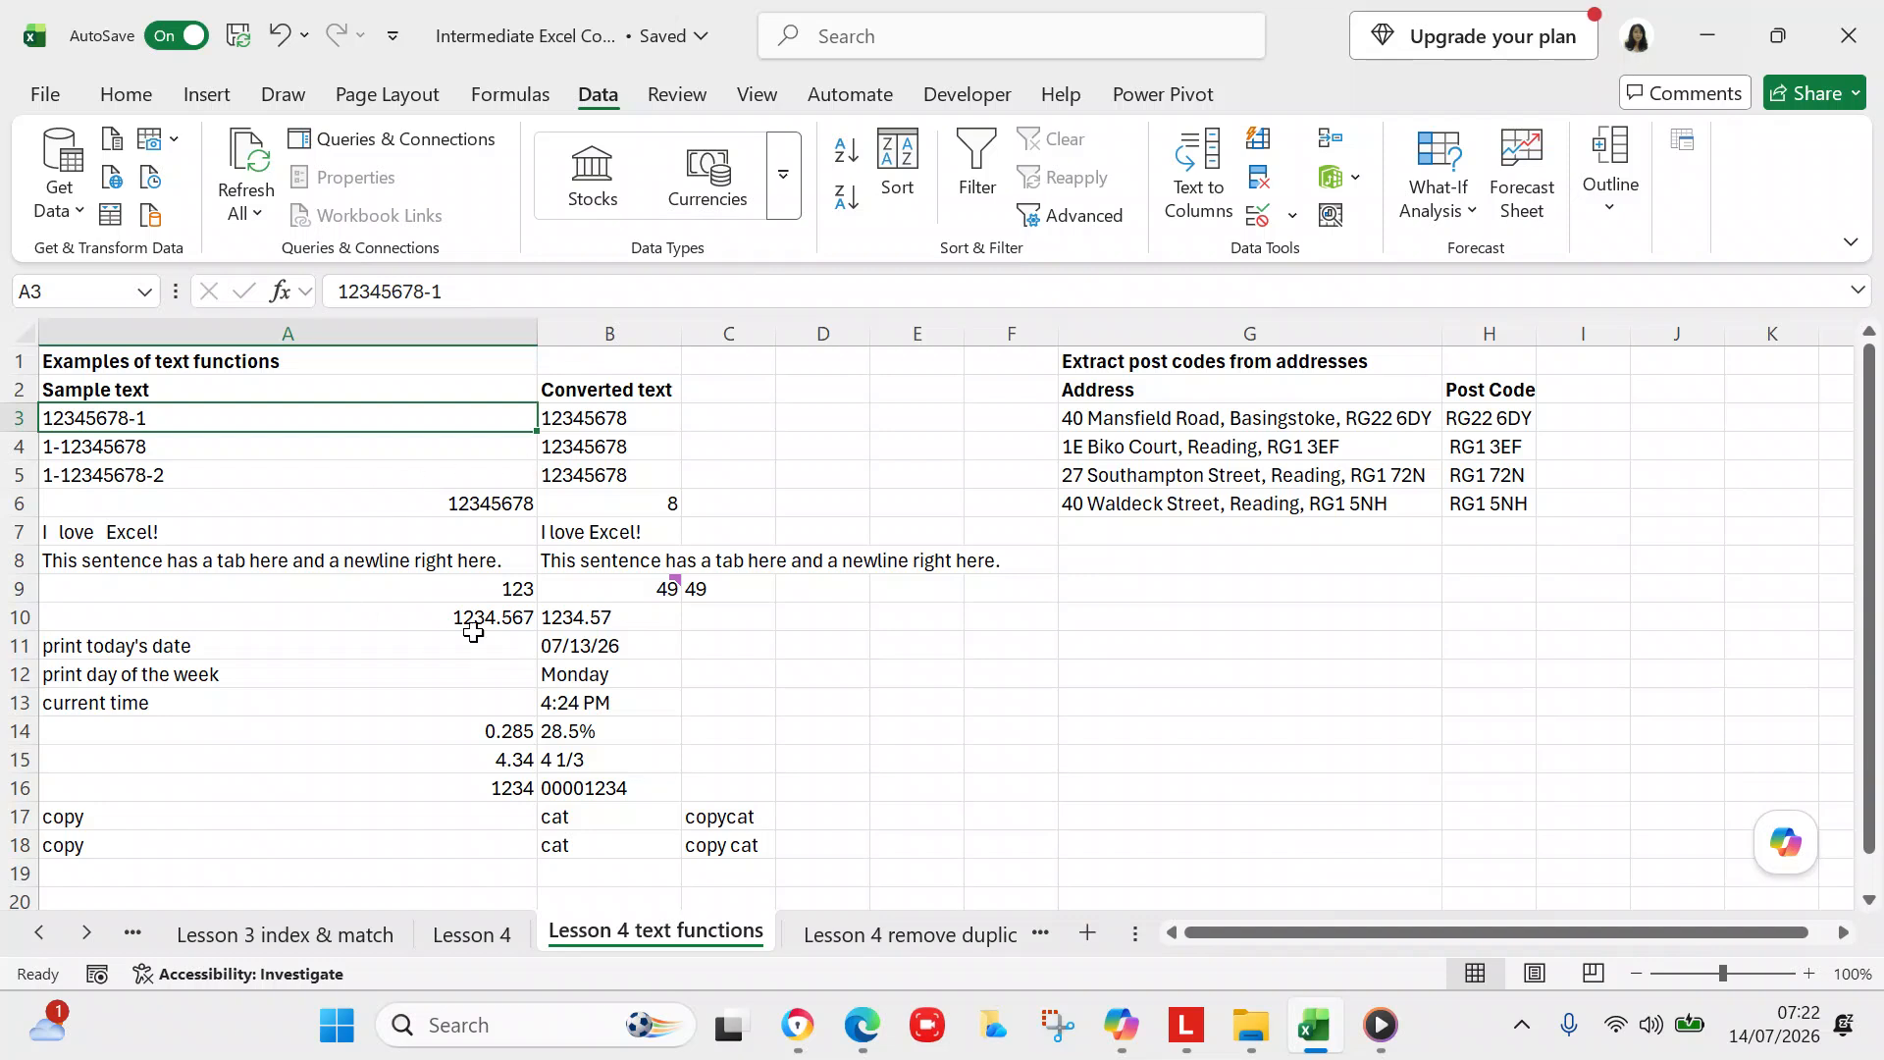
{"action": "left_click", "coordinate": [566, 418]}
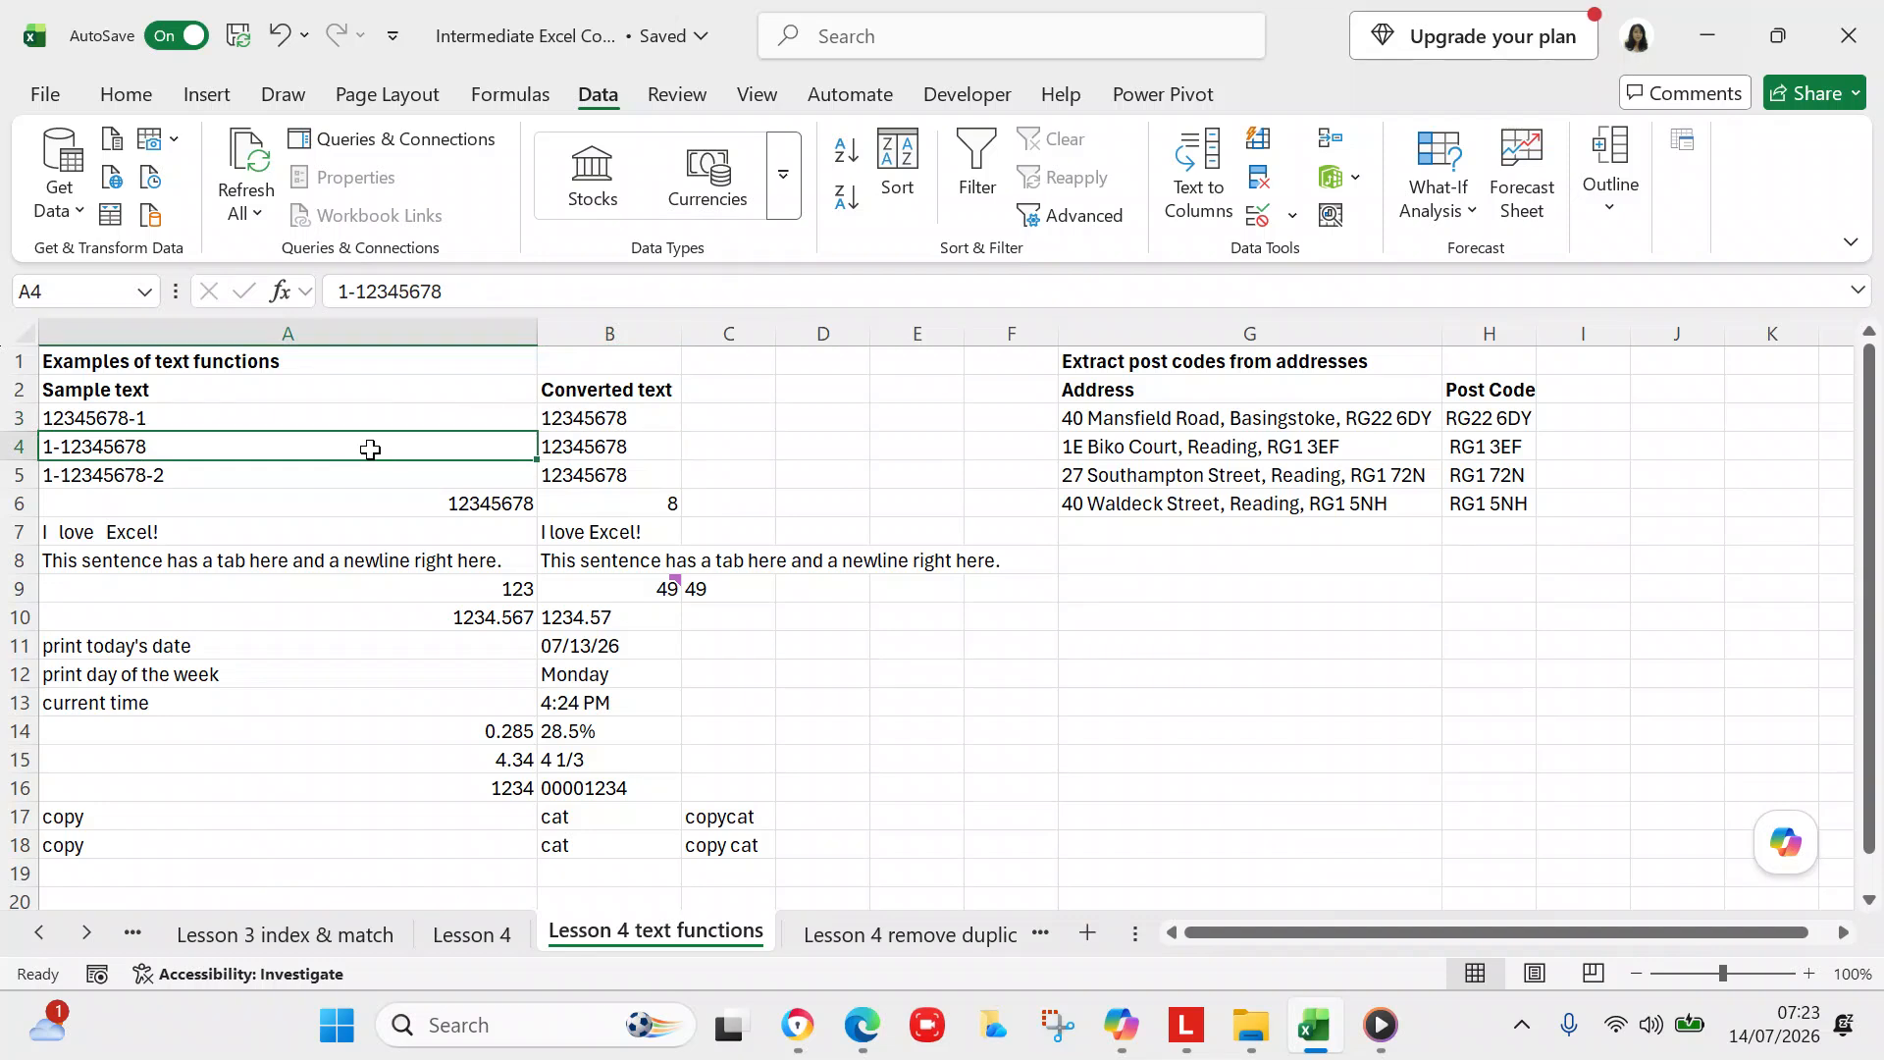
{"action": "left_click", "coordinate": [552, 446]}
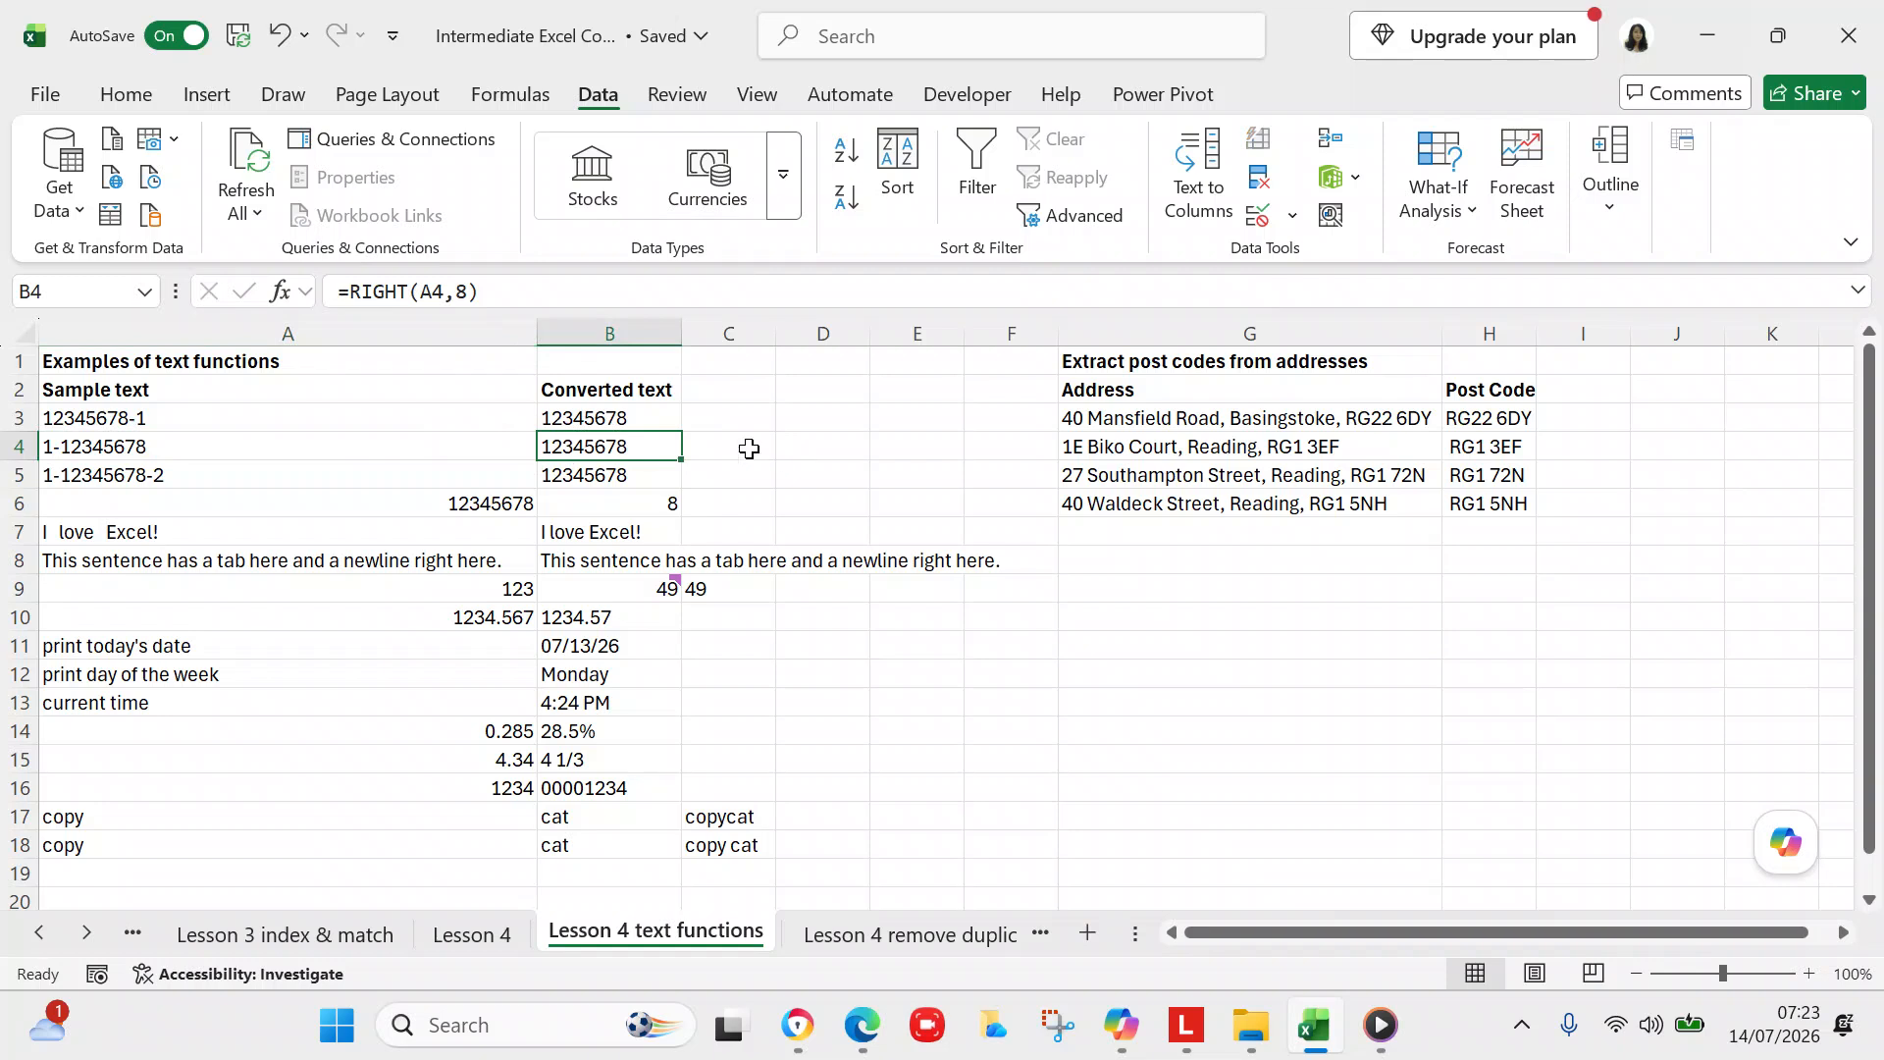
{"action": "left_click", "coordinate": [433, 474]}
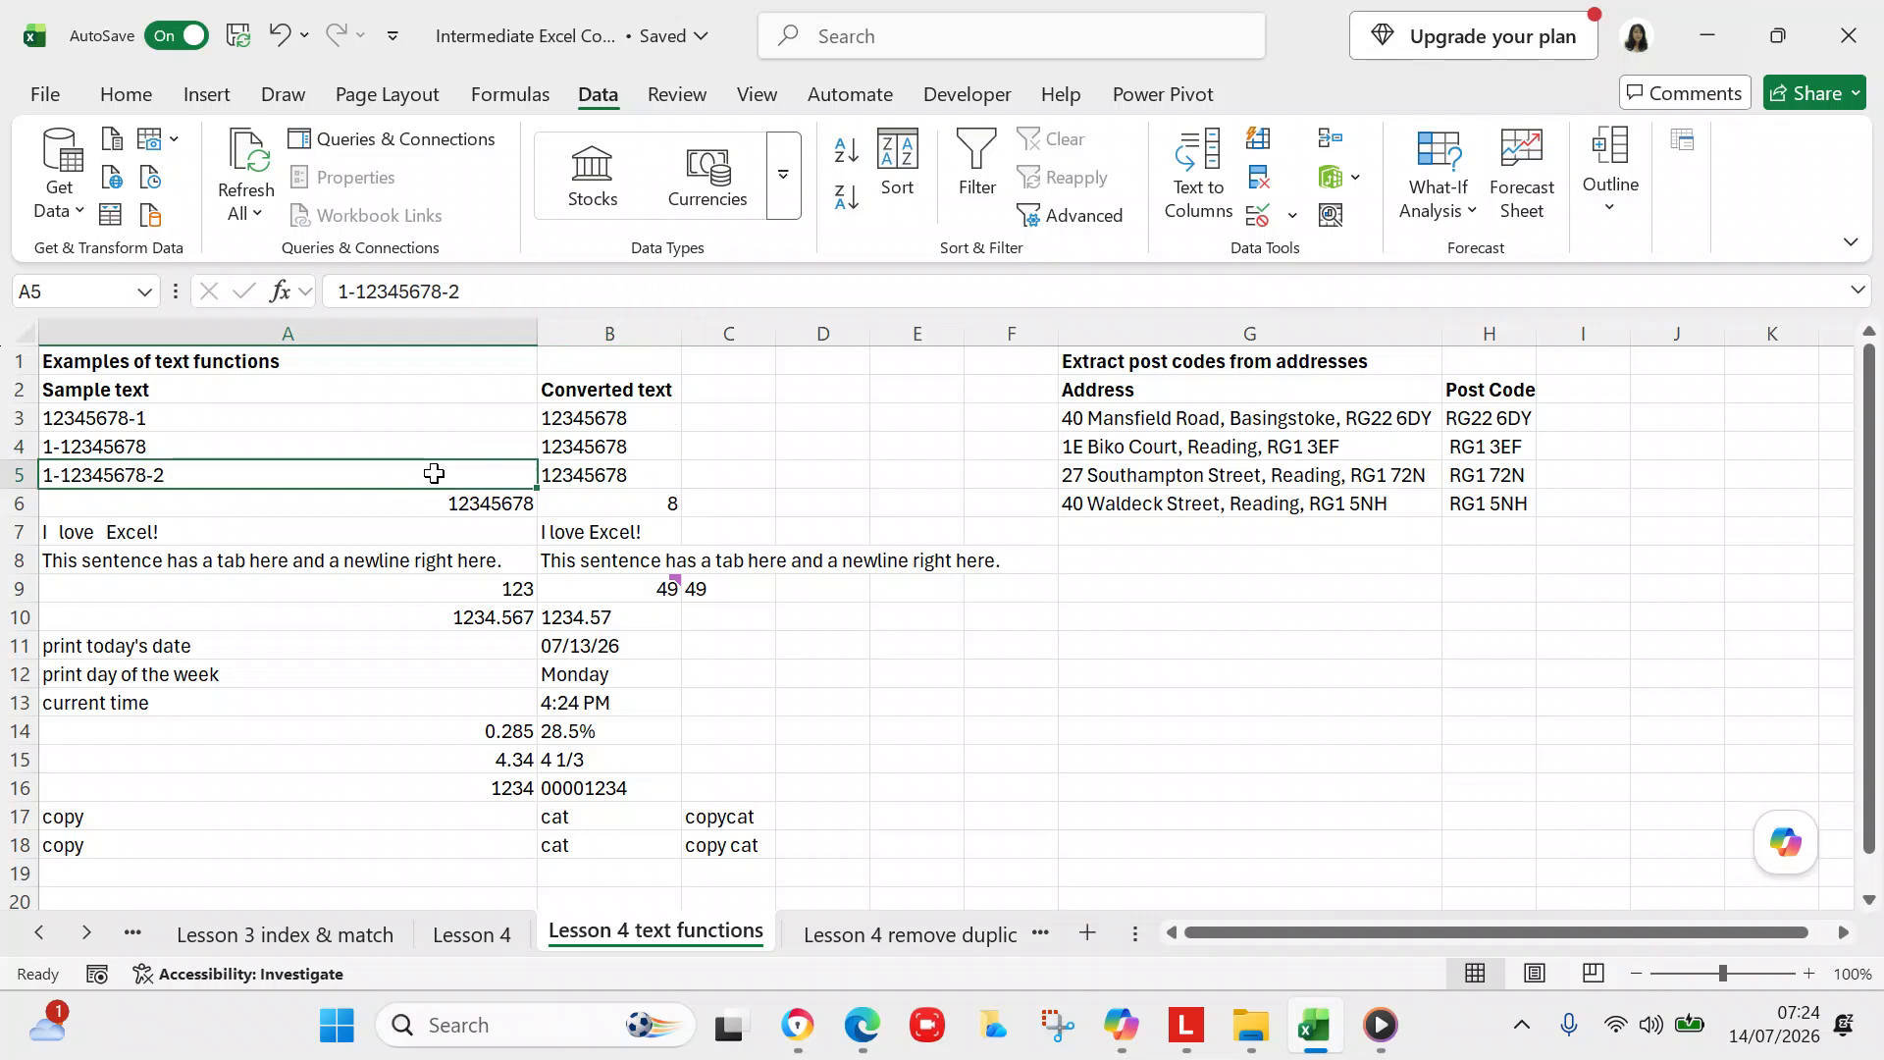
{"action": "left_click", "coordinate": [577, 475]}
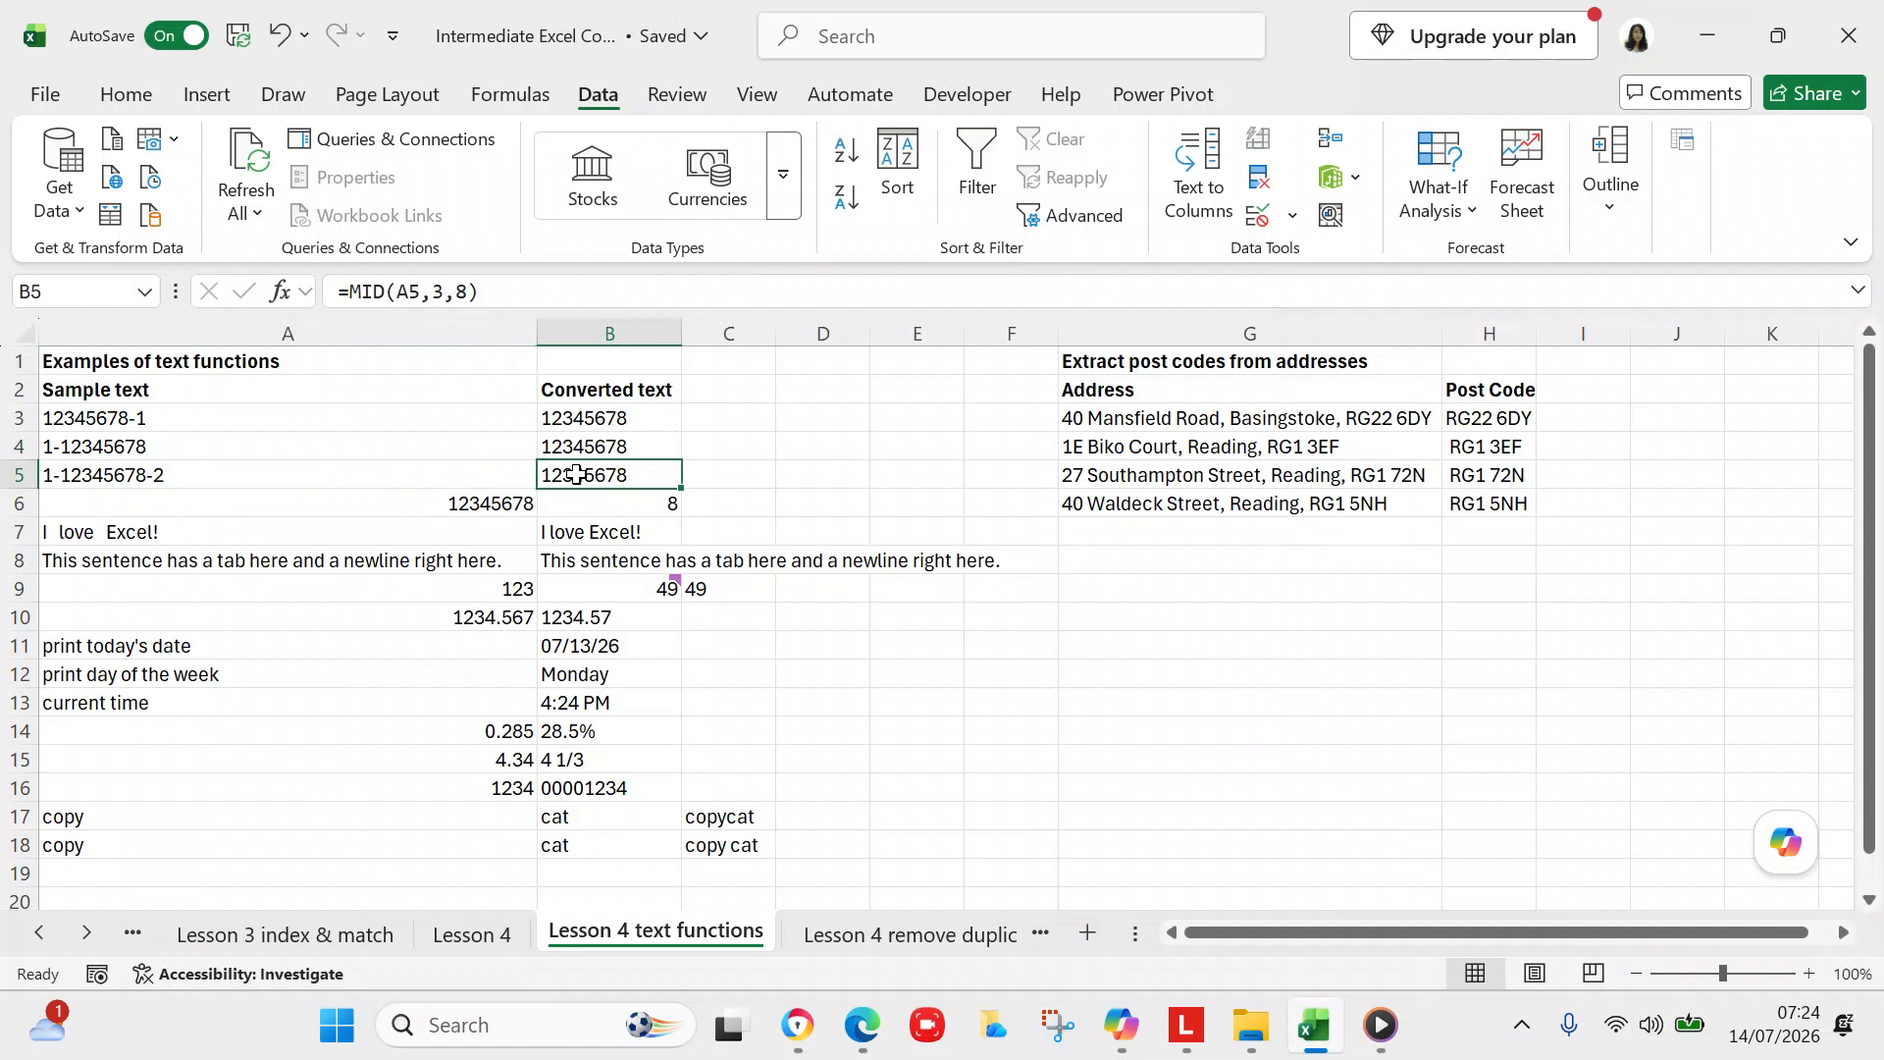
{"action": "left_click", "coordinate": [475, 503]}
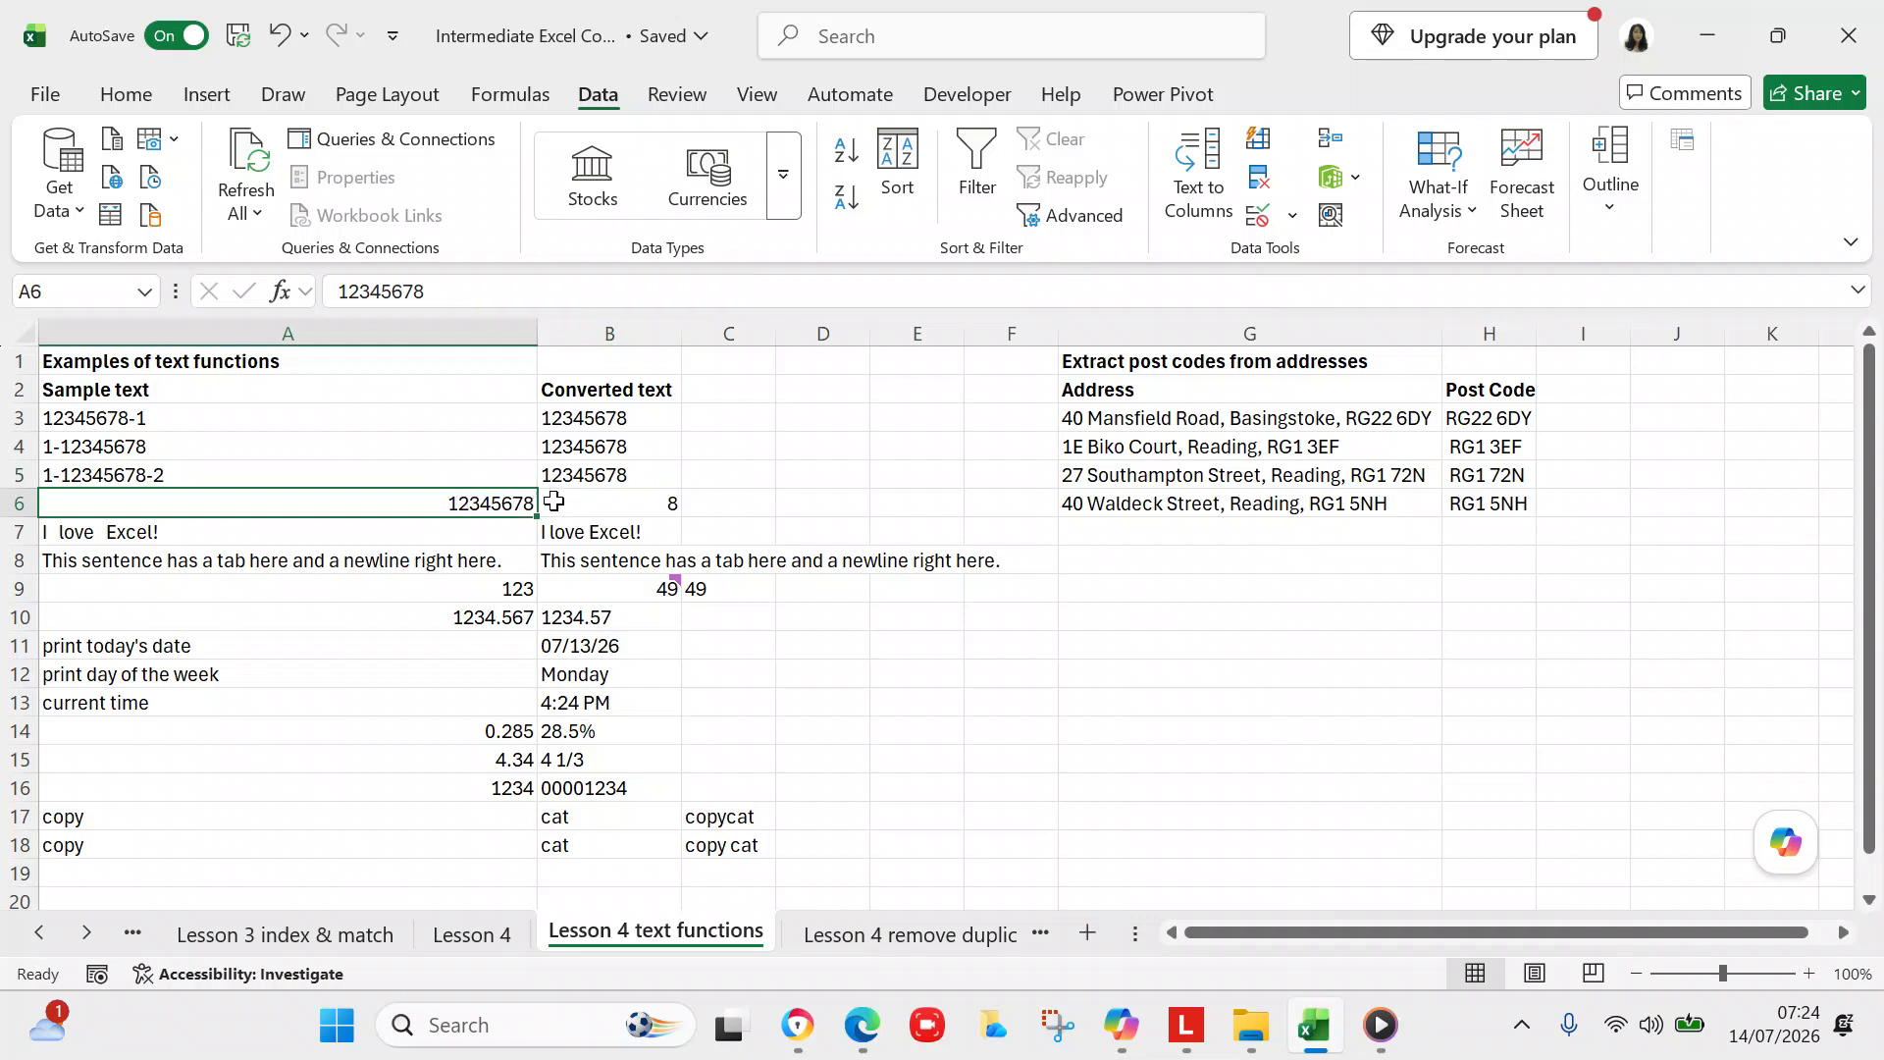
{"action": "left_click", "coordinate": [593, 502]}
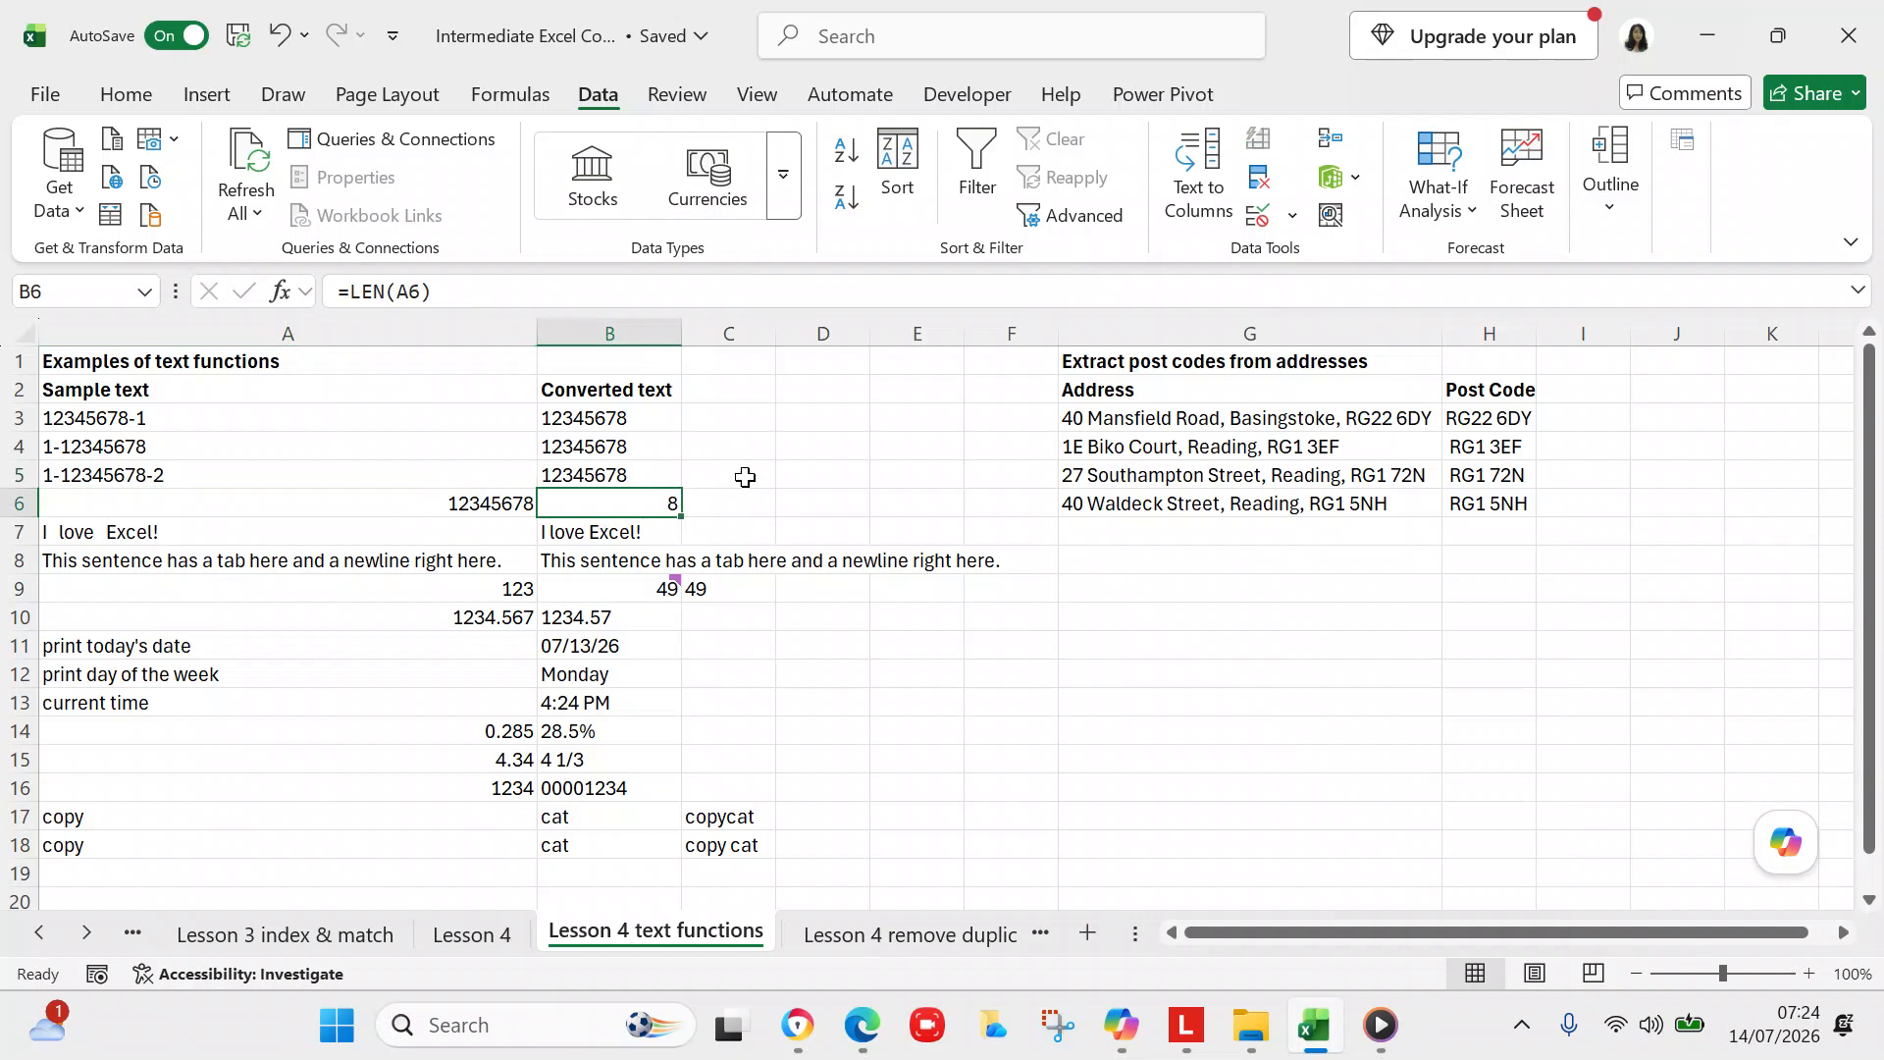
Examine the space-trimming, cleaning and character-code examples in rows 7 to 9, including the formula in C9.
{"action": "left_click", "coordinate": [482, 527]}
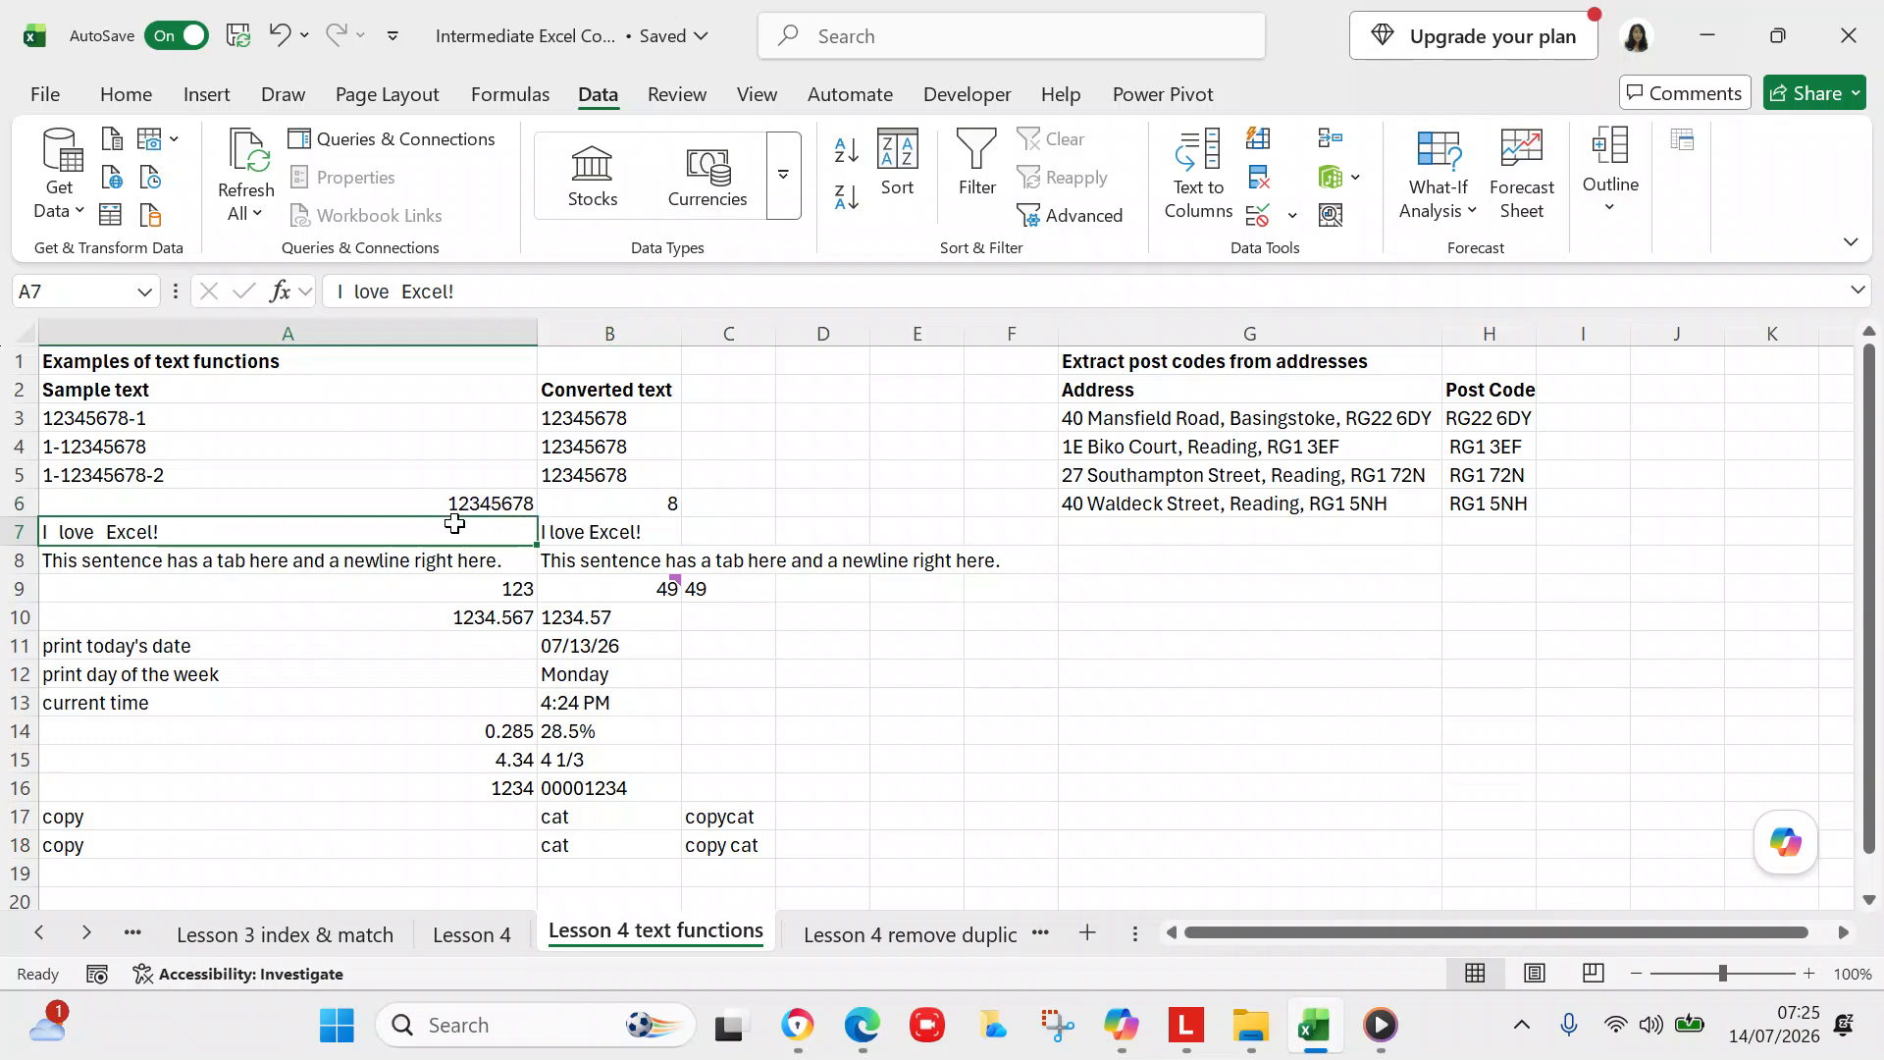
{"action": "left_click", "coordinate": [567, 531]}
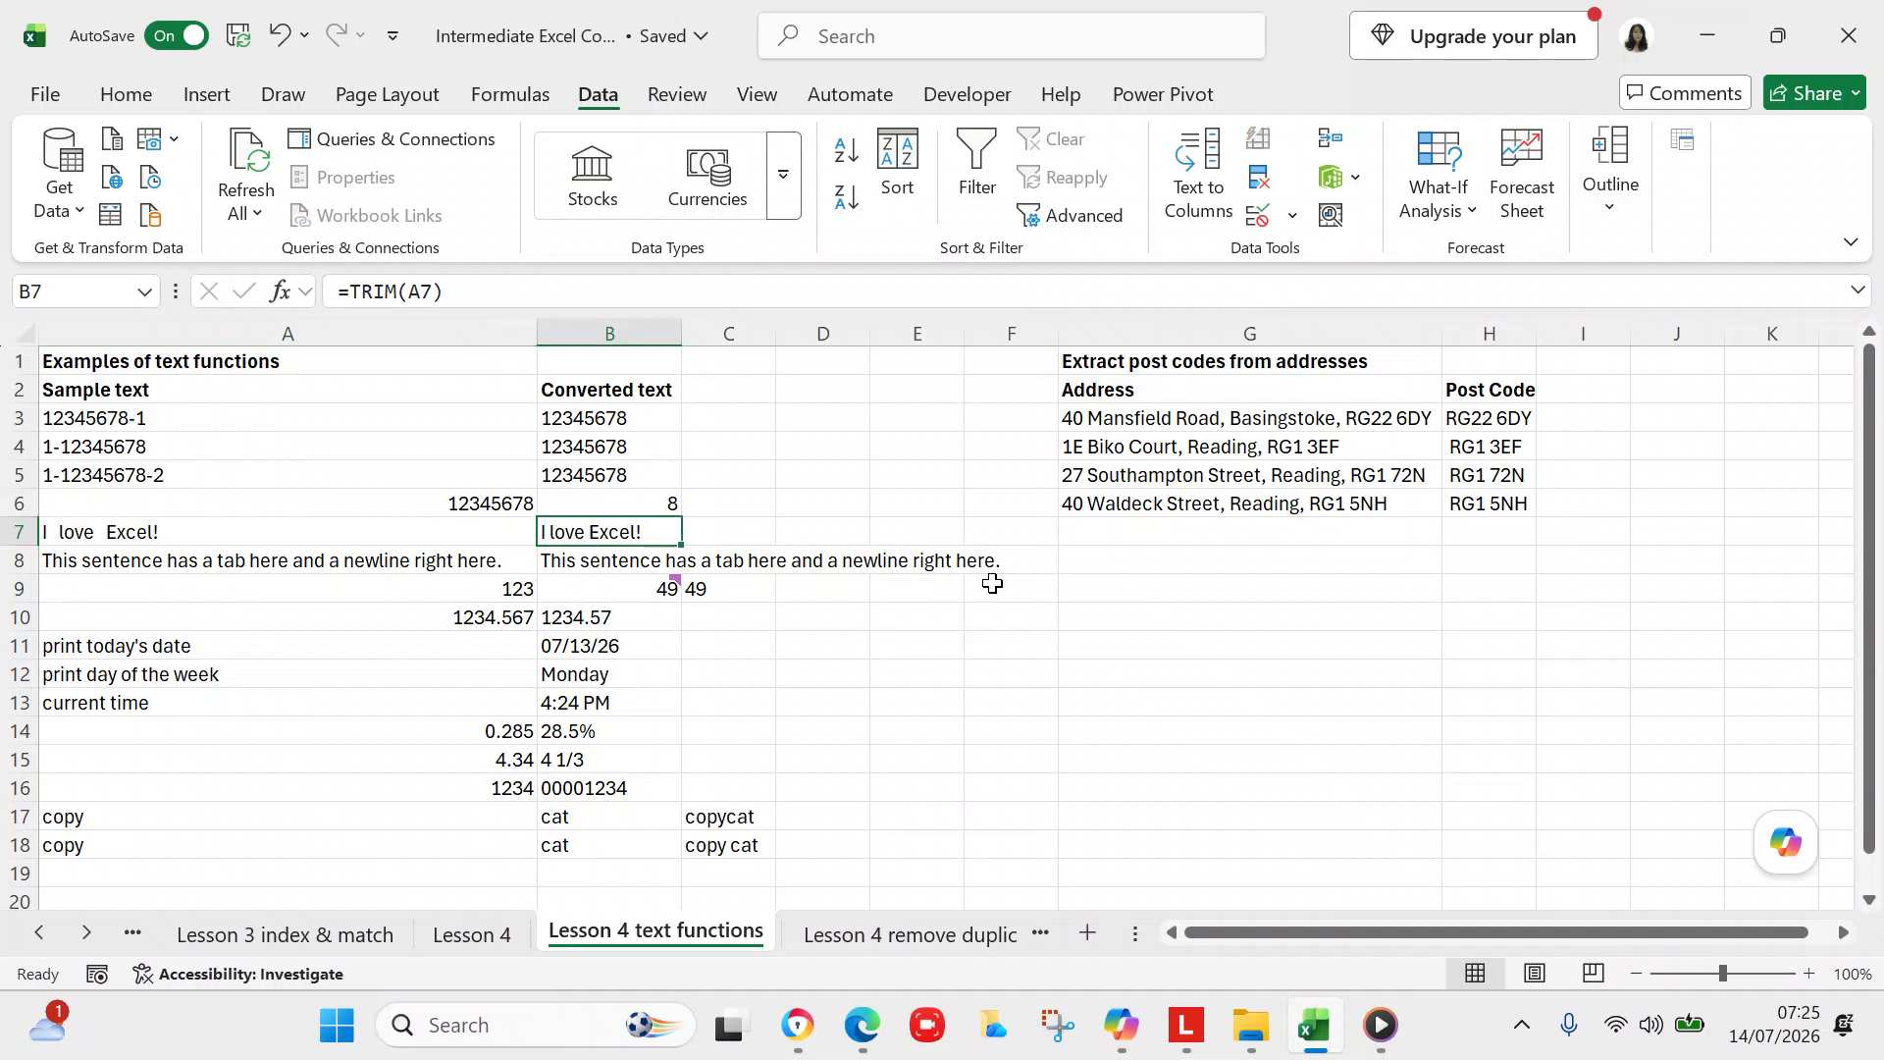
{"action": "left_click", "coordinate": [452, 564]}
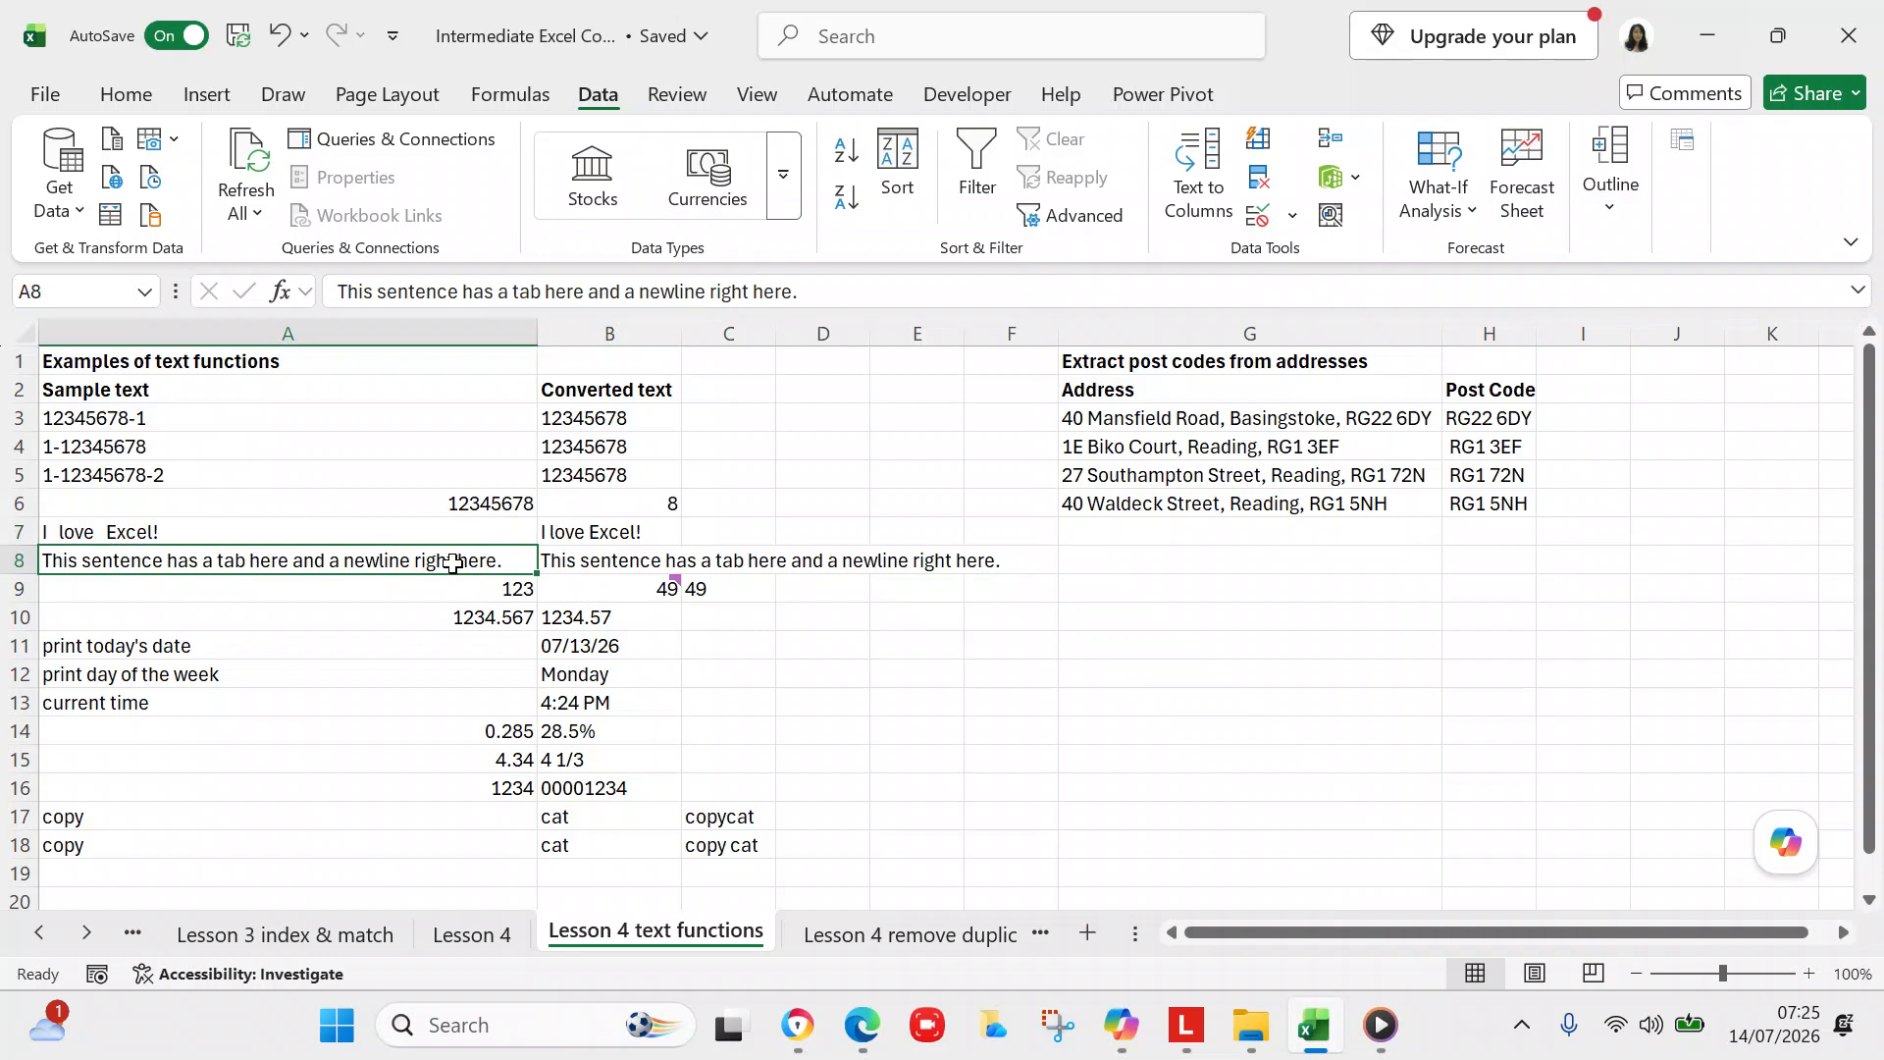
{"action": "left_click", "coordinate": [589, 562]}
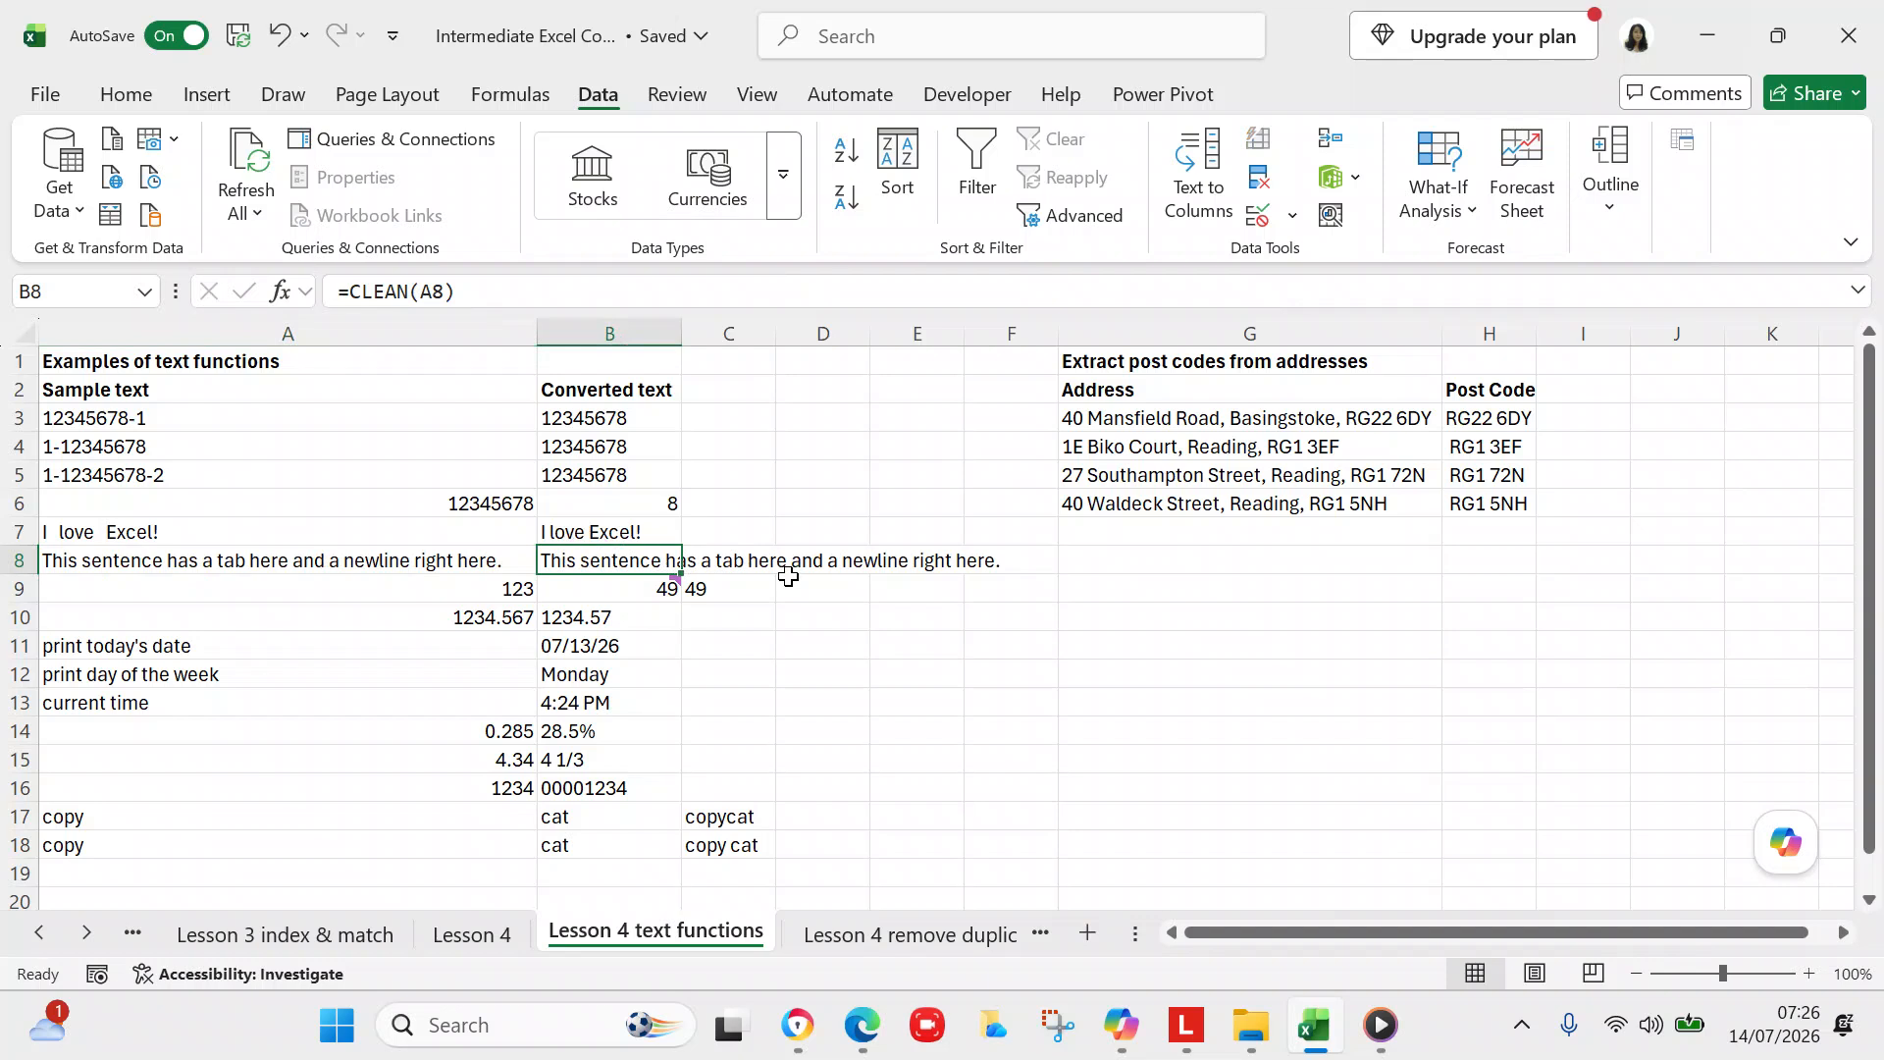
{"action": "left_click", "coordinate": [509, 589]}
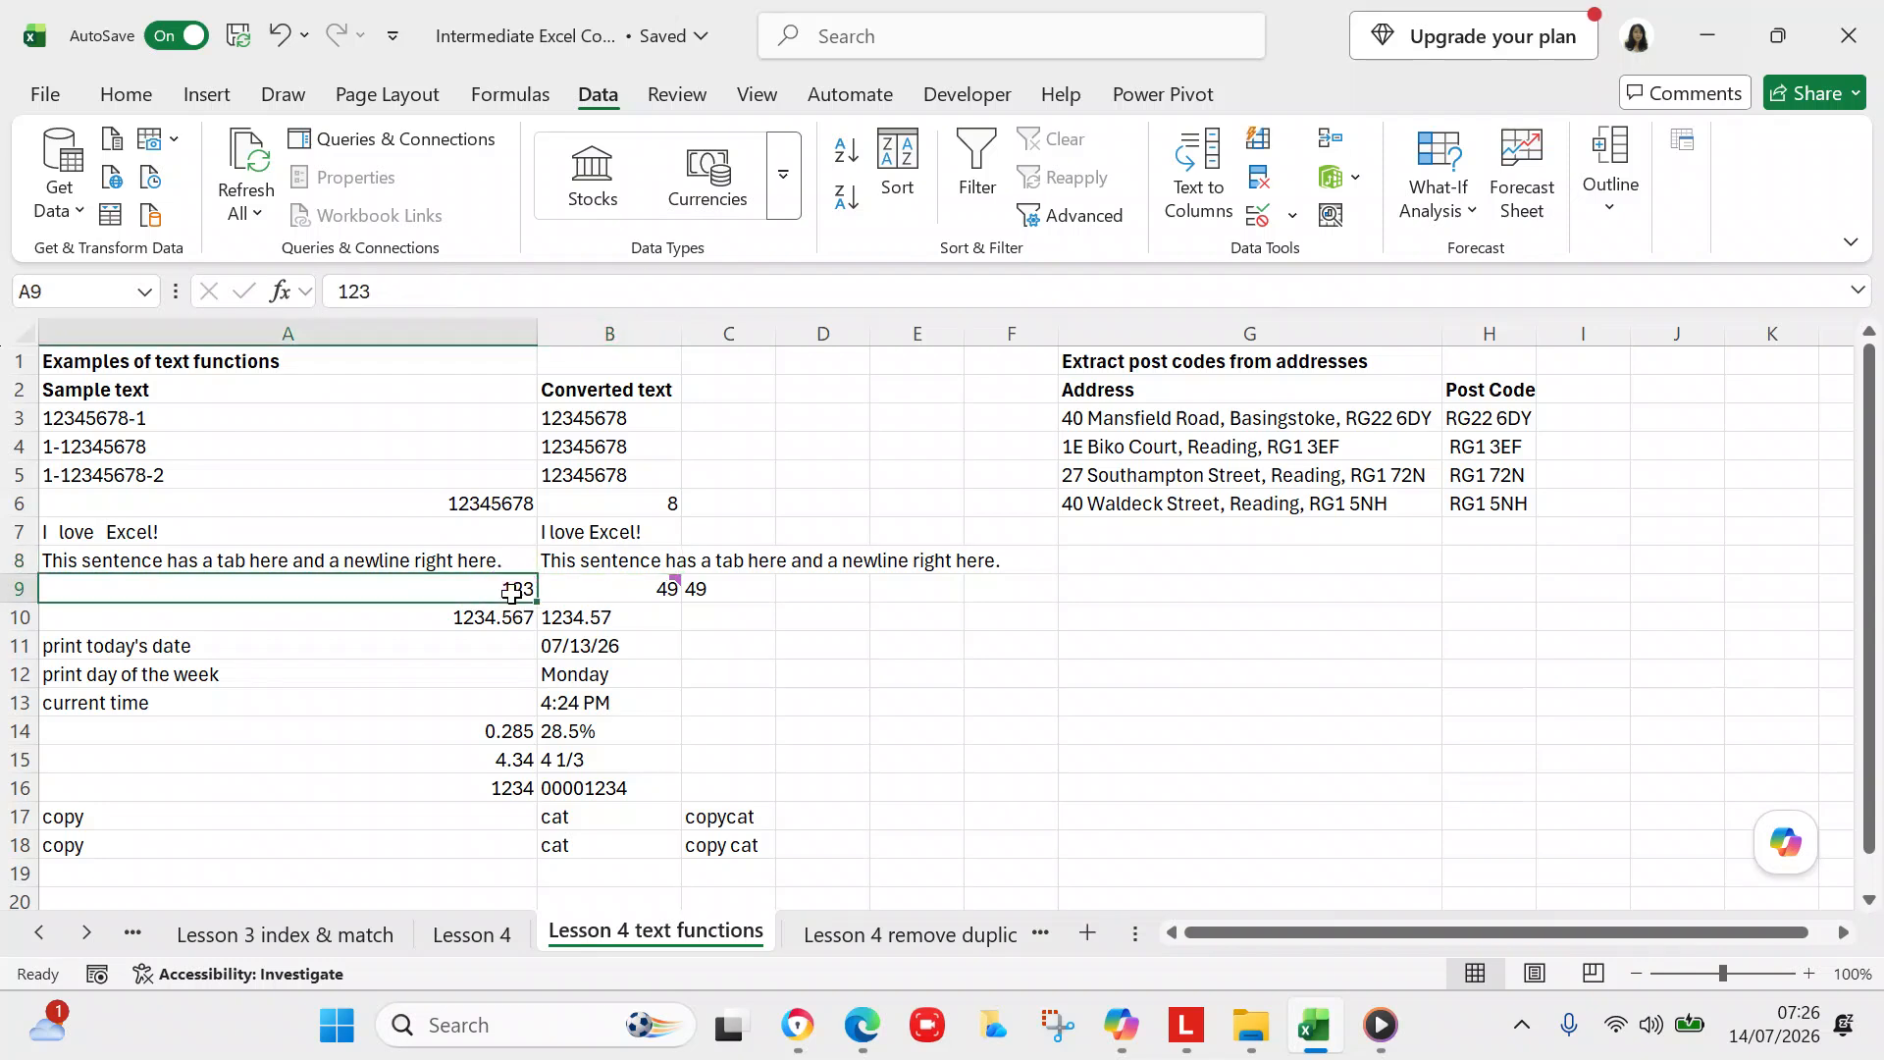
{"action": "left_click", "coordinate": [601, 585]}
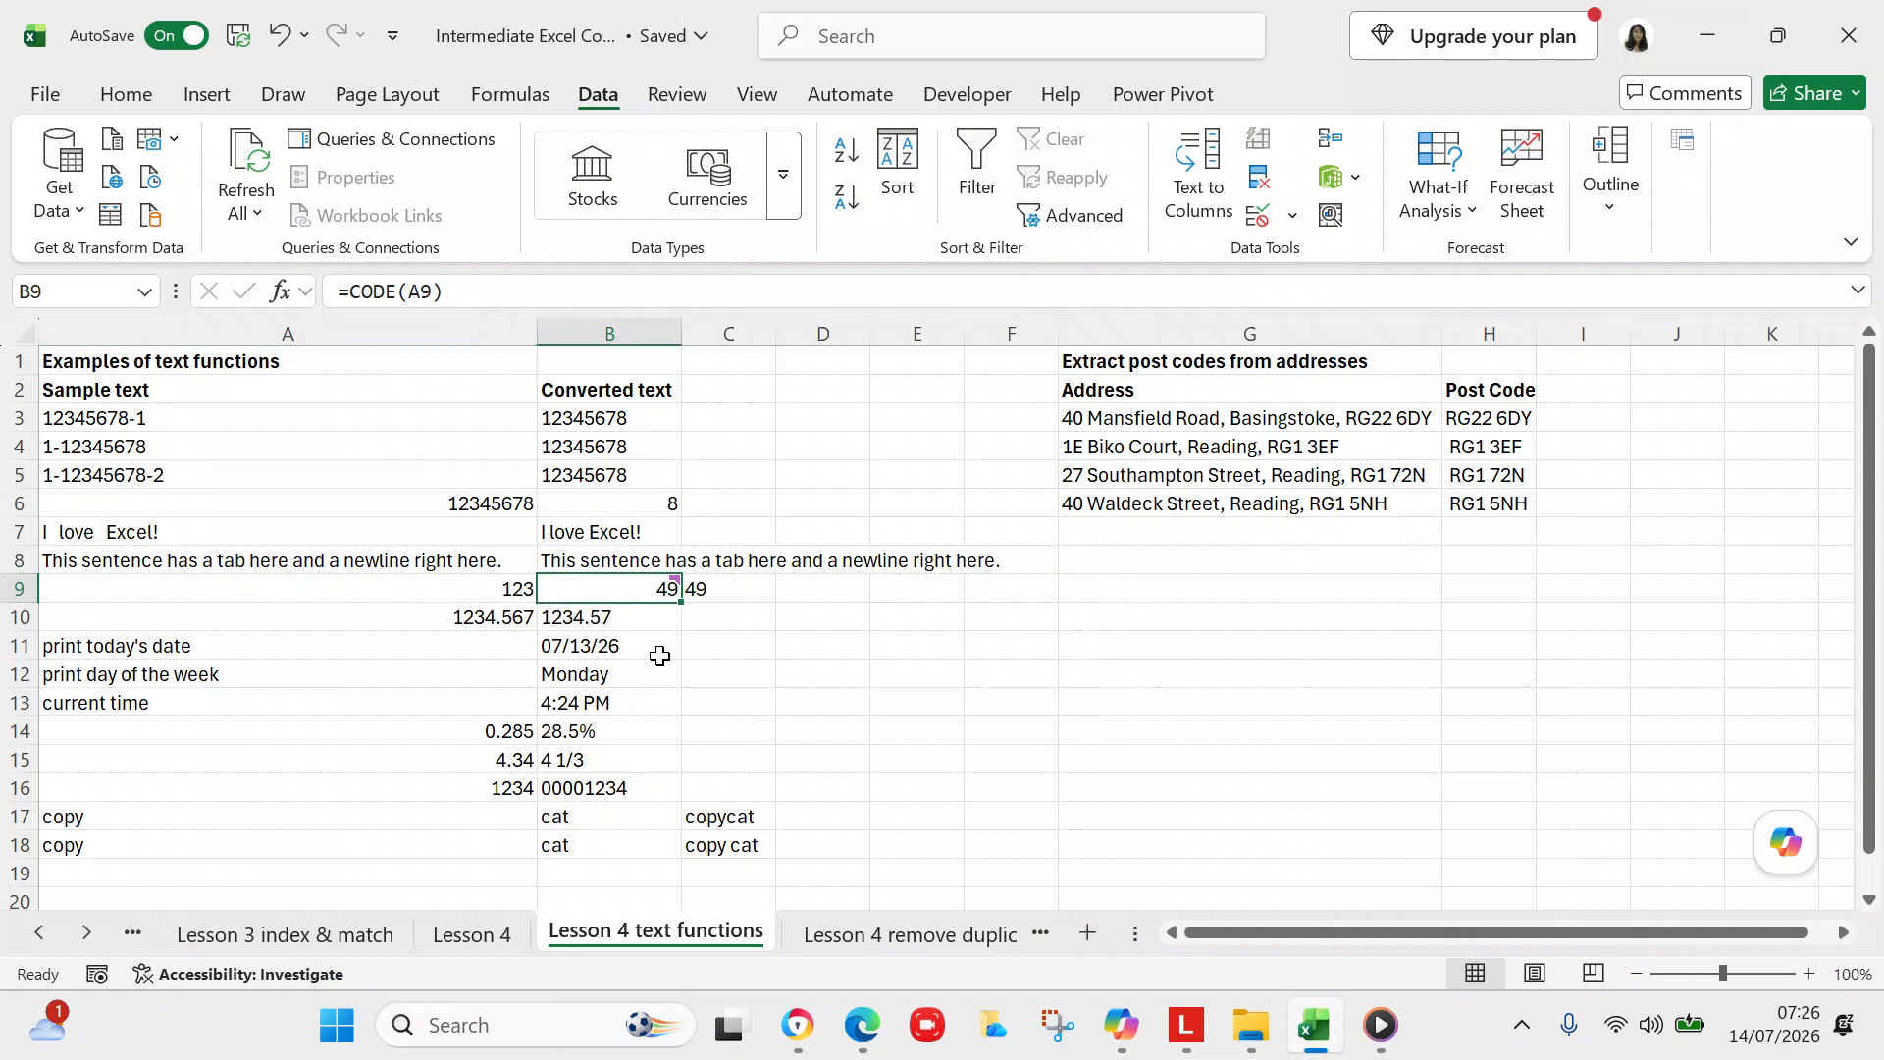
{"action": "left_click", "coordinate": [761, 587]}
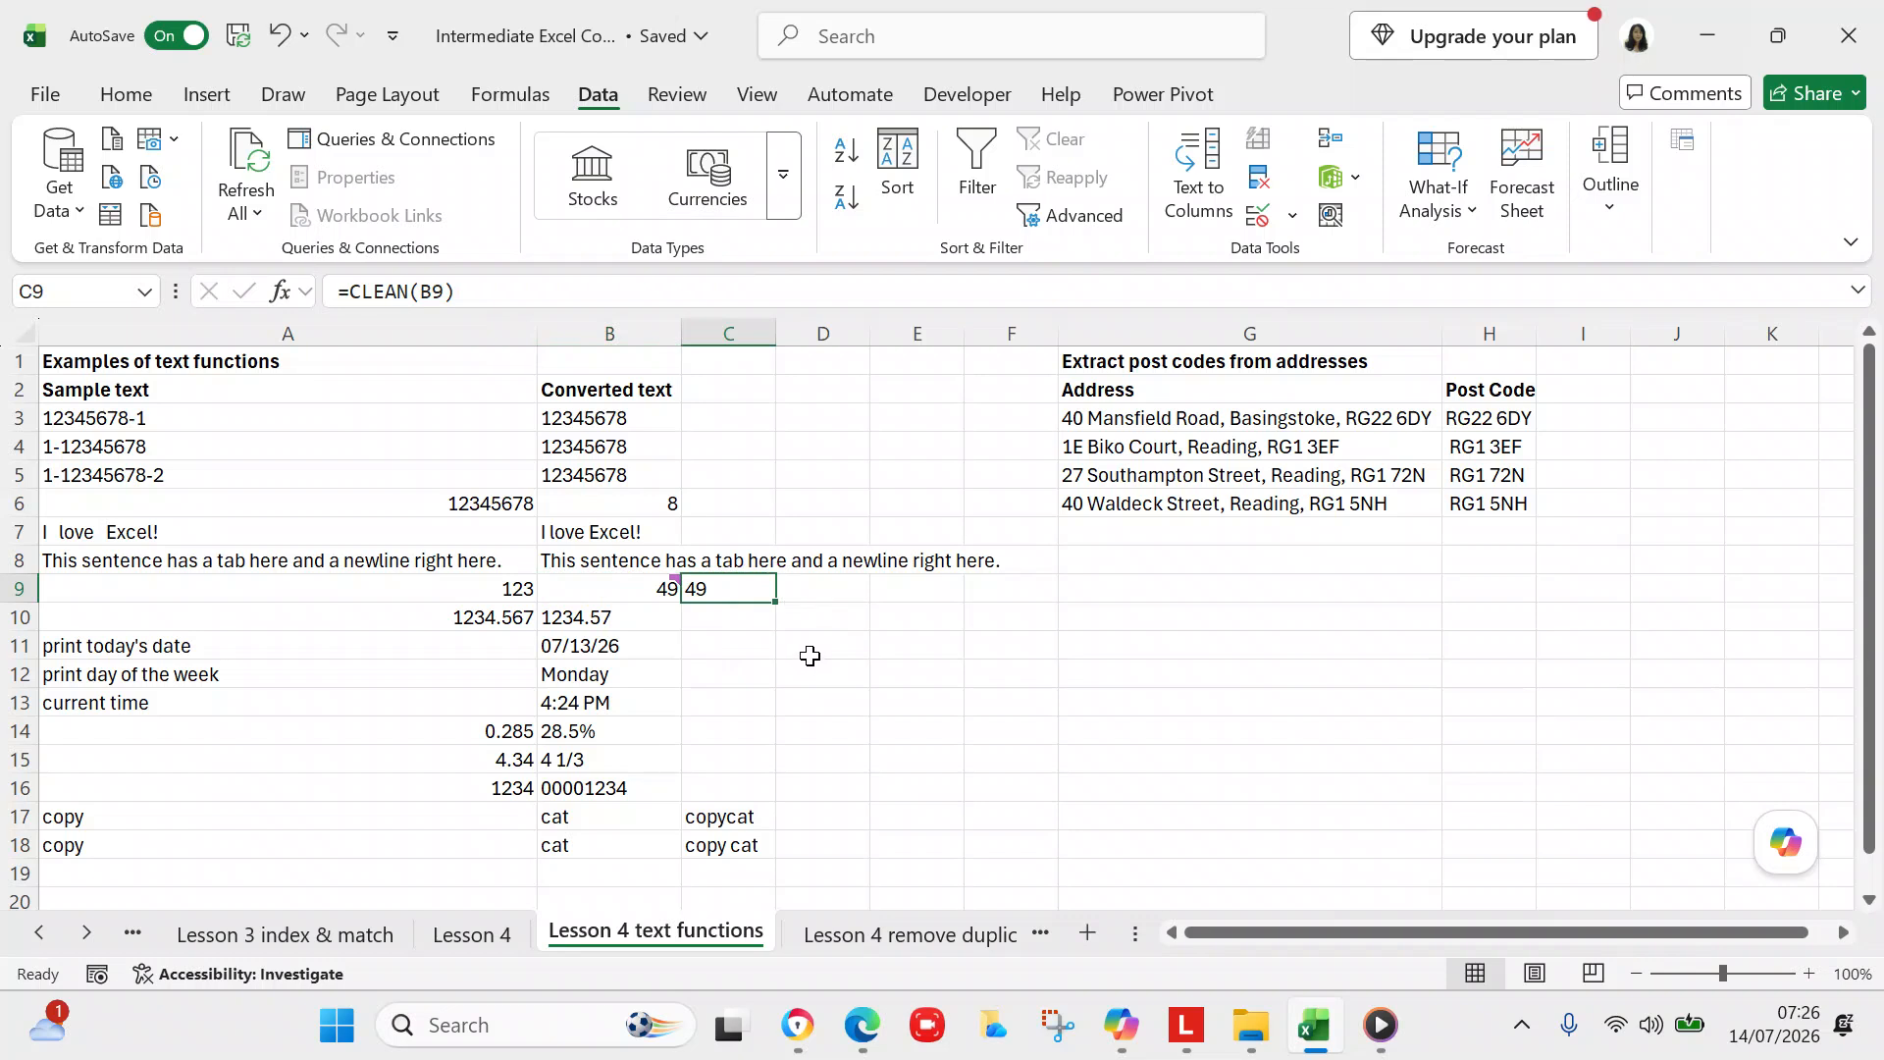
Clear the sample value in cell A9 and check the character-code formula in B9 against the empty cell.
{"action": "left_click", "coordinate": [518, 587]}
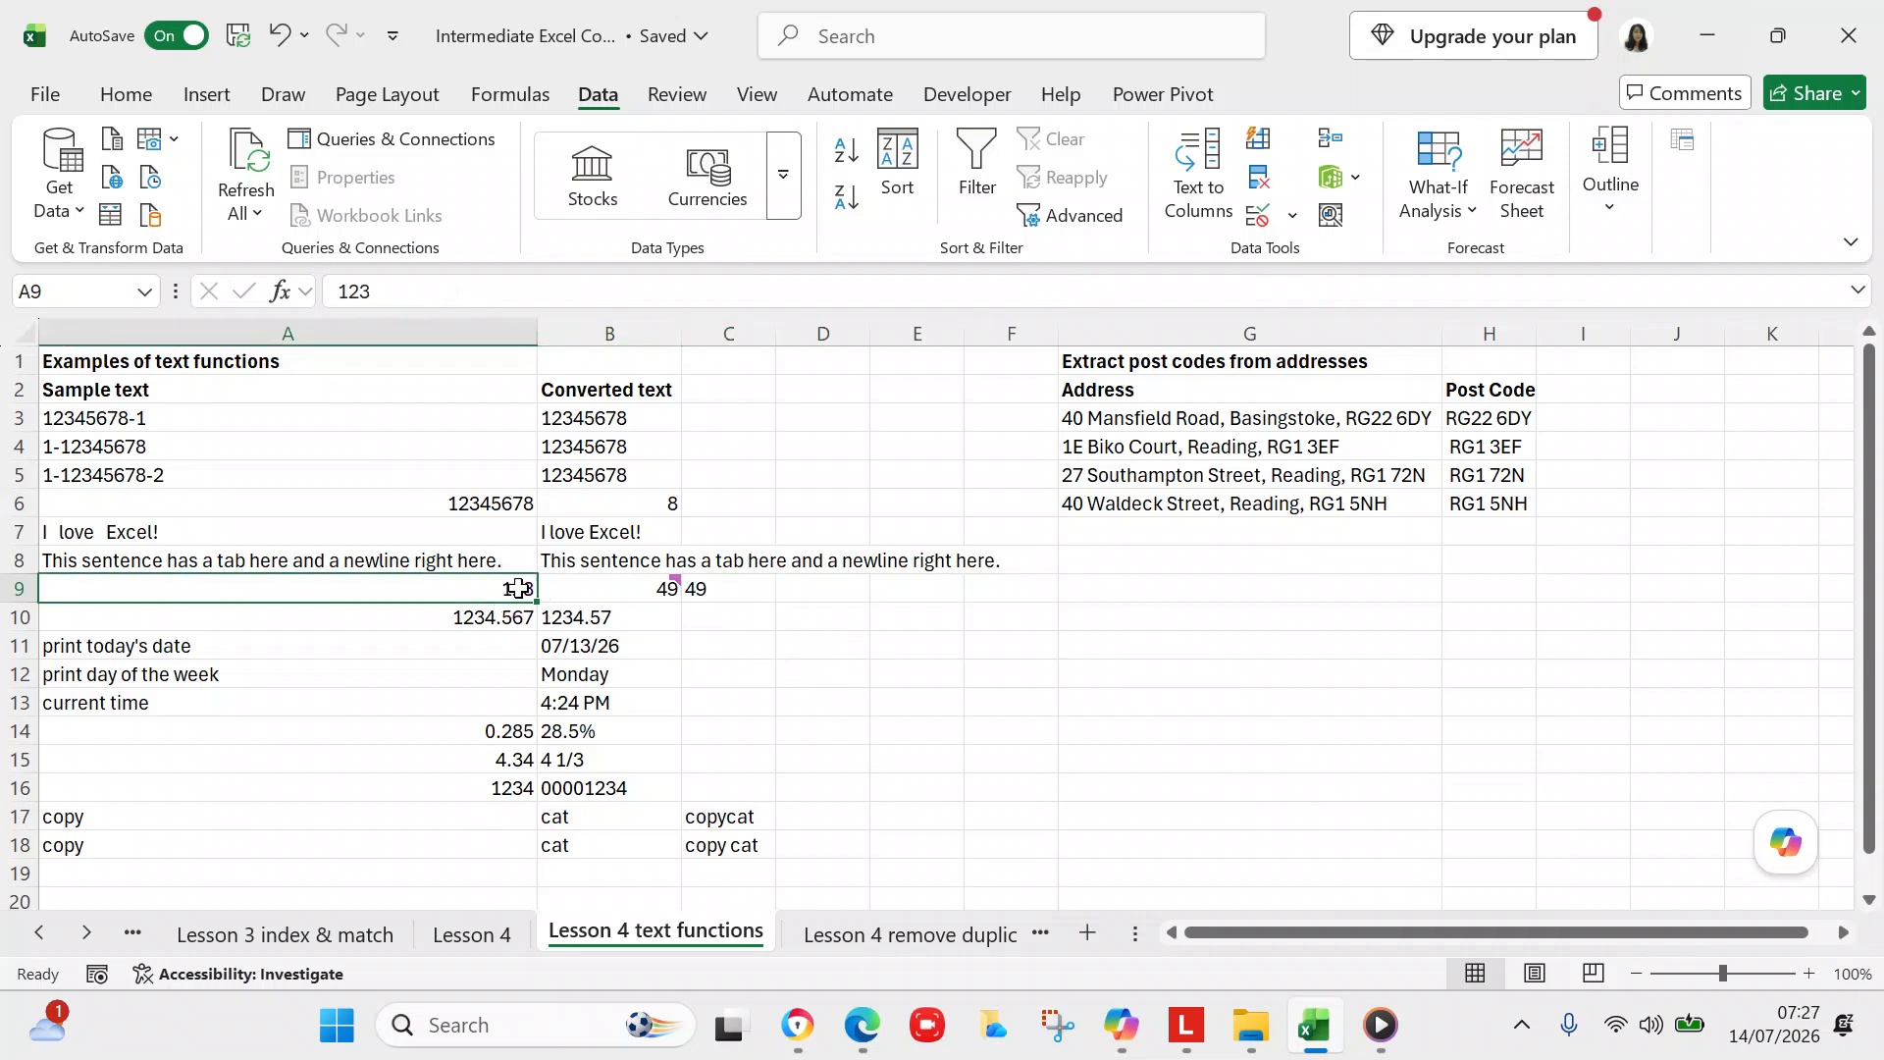
{"action": "left_click", "coordinate": [518, 588]}
{"action": "key", "text": "BackSpace"}
{"action": "left_click", "coordinate": [414, 624]}
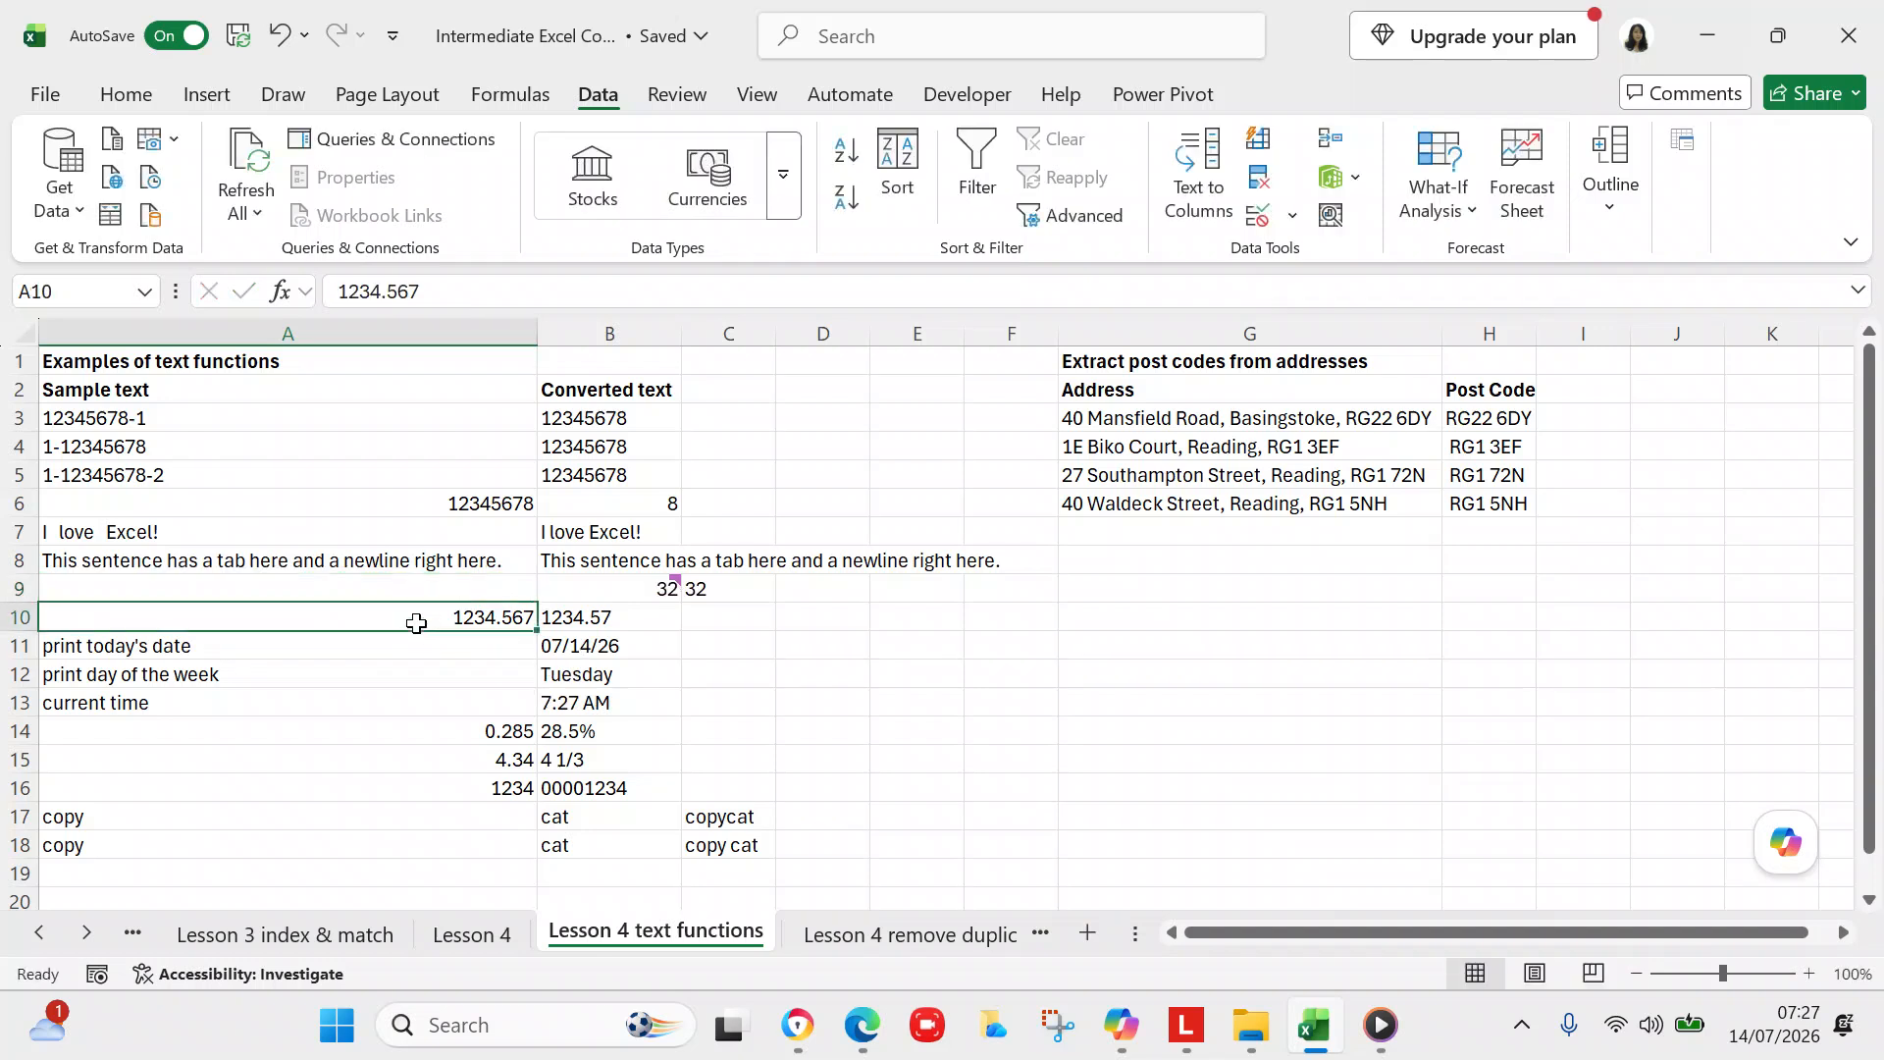
{"action": "left_click", "coordinate": [422, 586]}
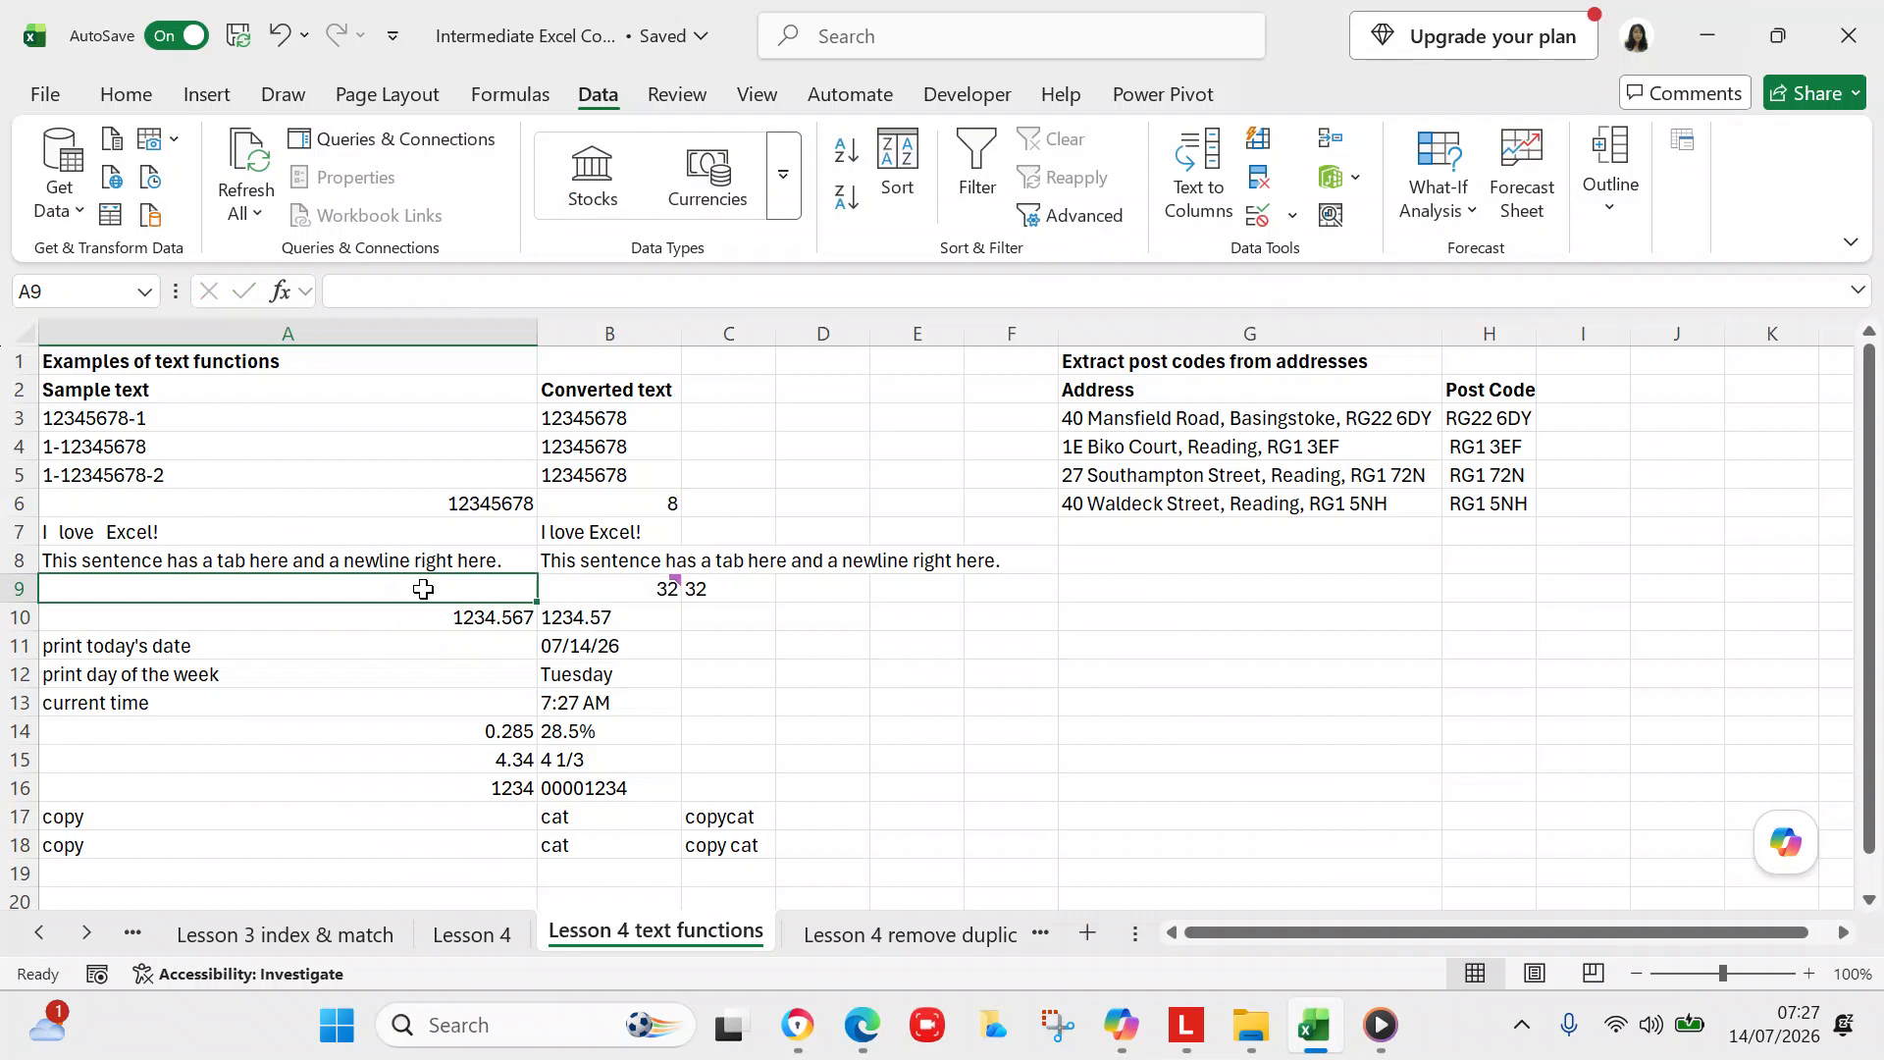
{"action": "left_click", "coordinate": [640, 586]}
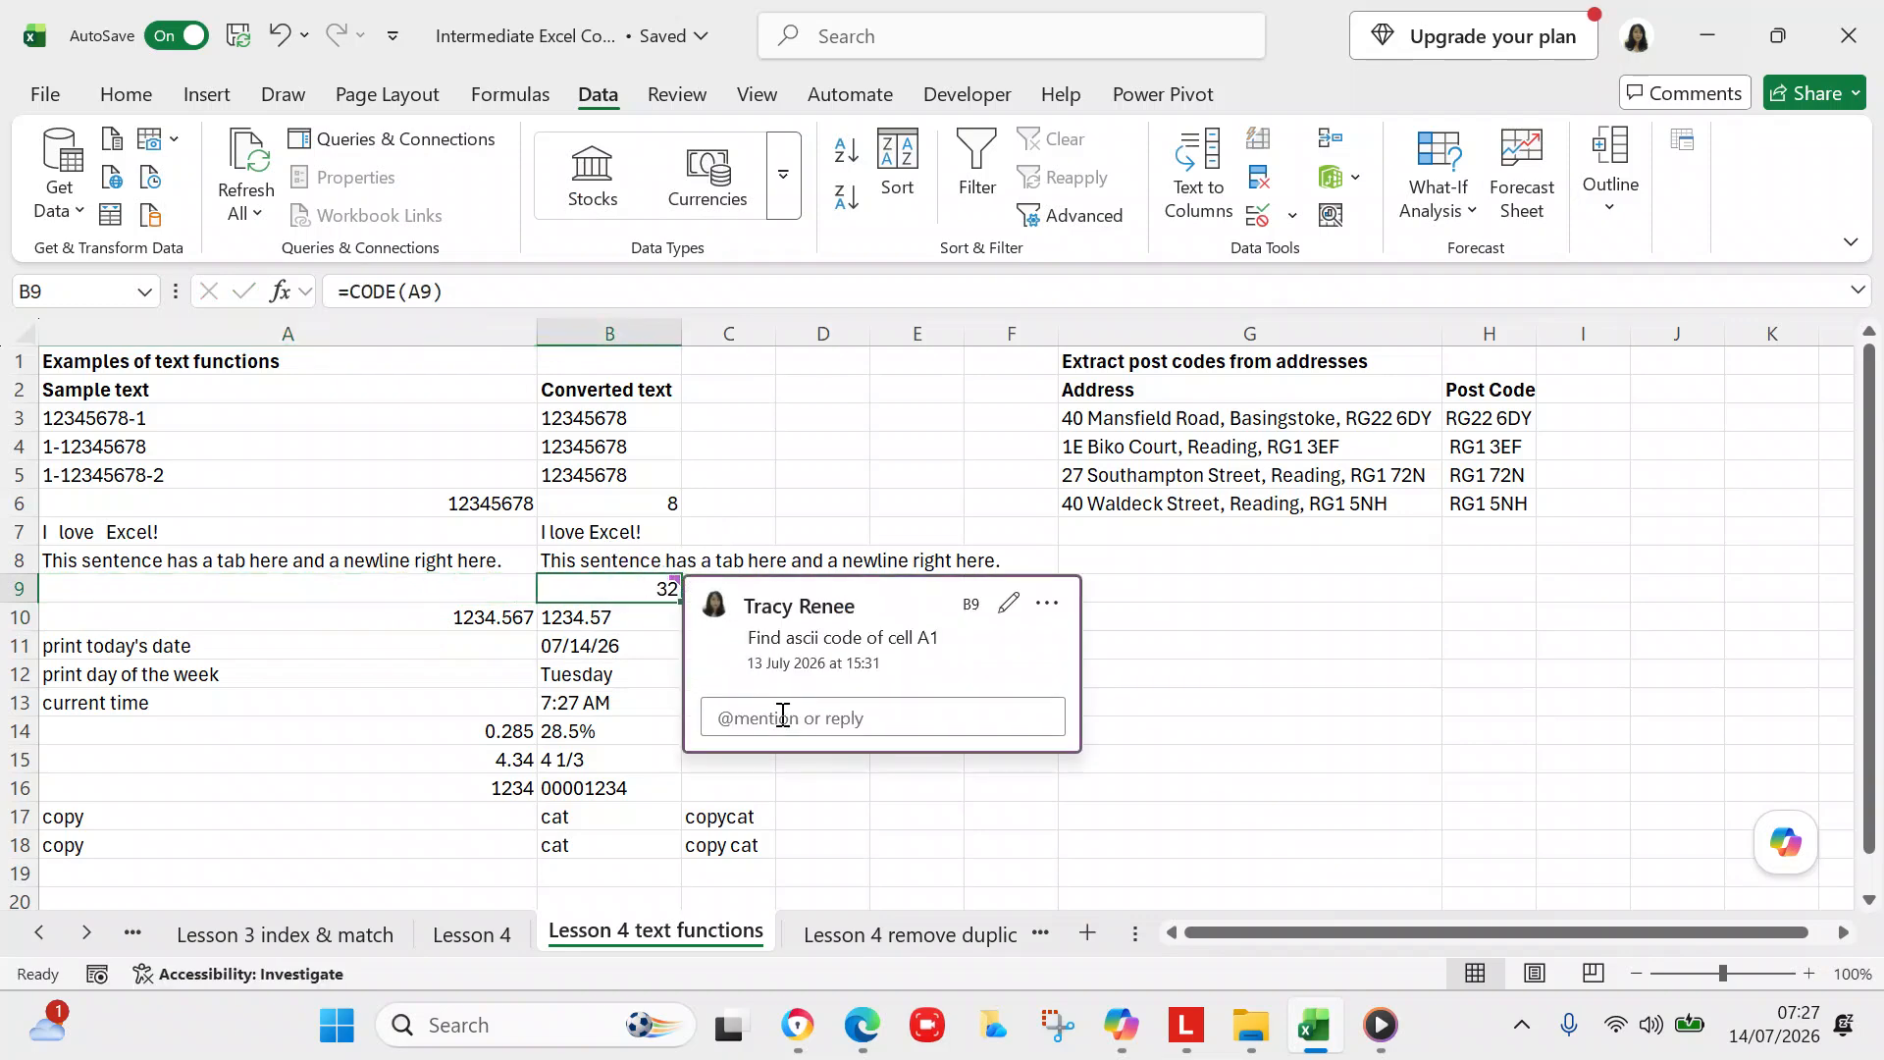
Delete the comment thread attached to cell B9.
{"action": "left_click", "coordinate": [651, 702]}
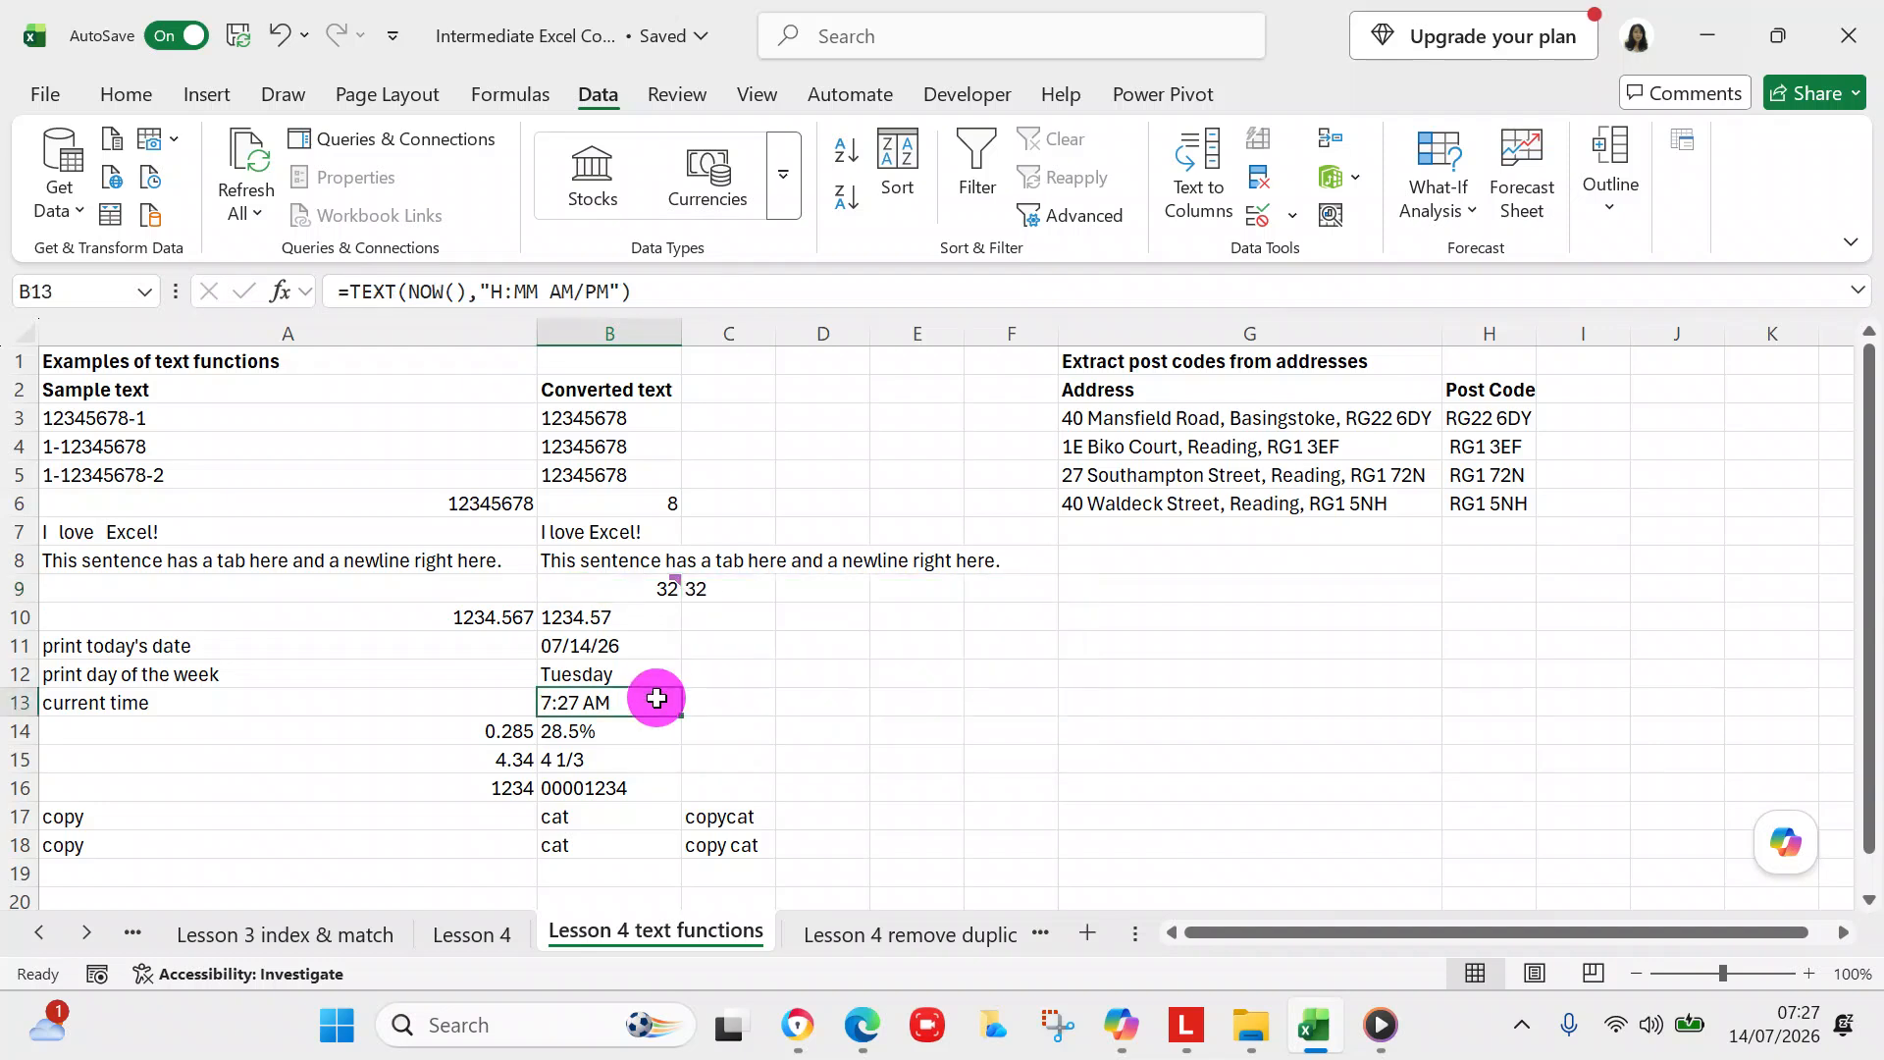
{"action": "mouse_move", "coordinate": [679, 586]}
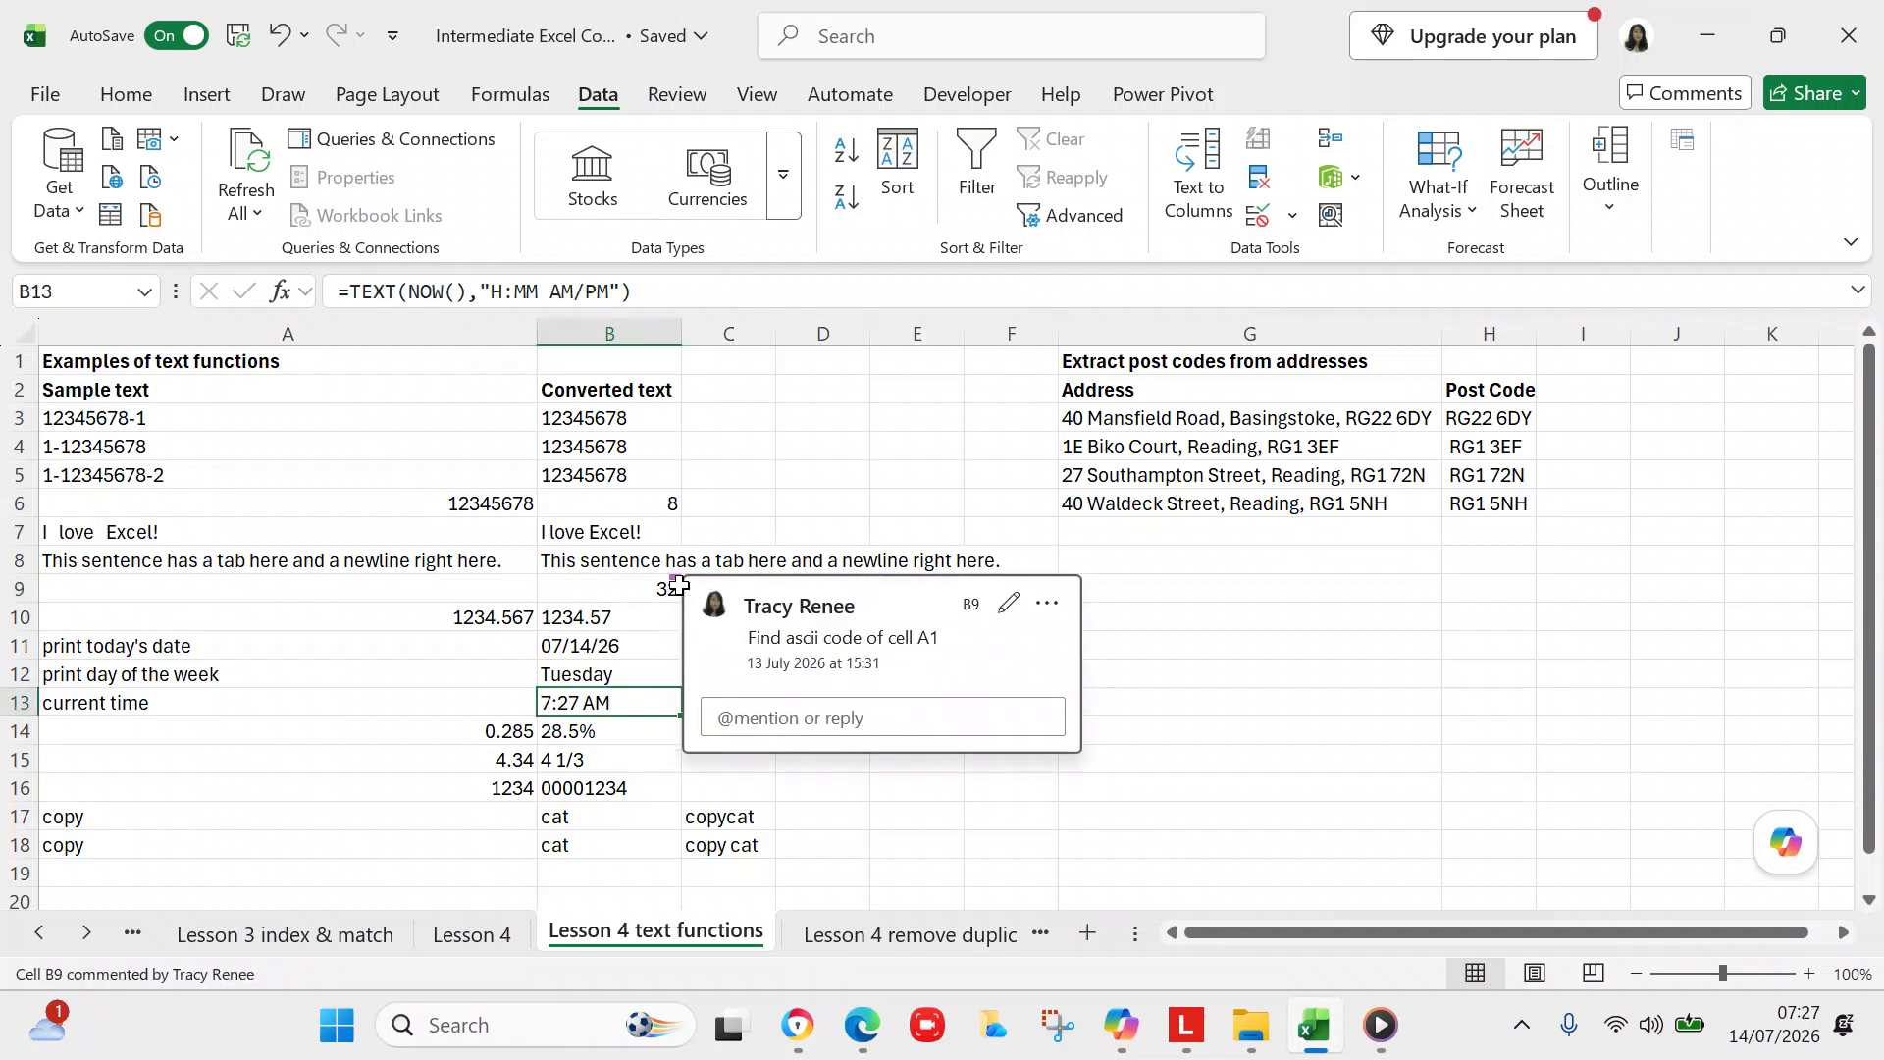
{"action": "left_click", "coordinate": [1048, 602]}
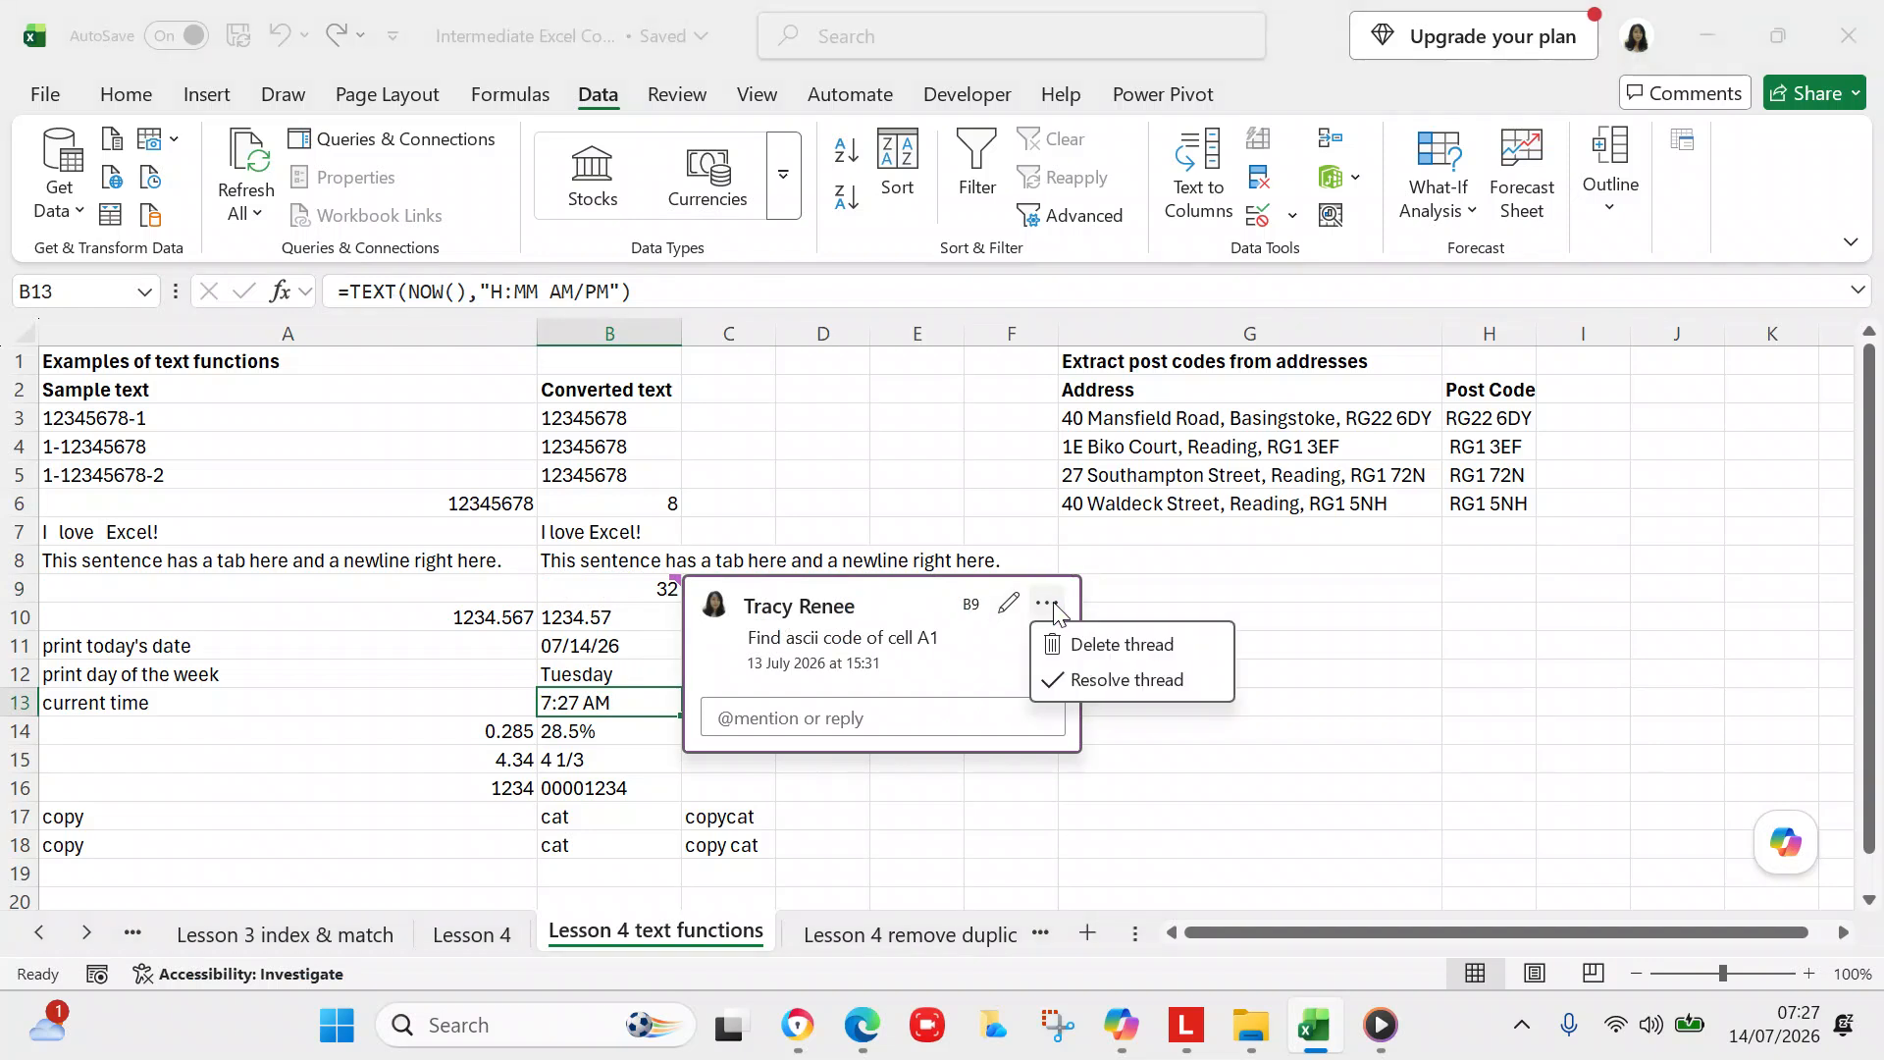
{"action": "left_click", "coordinate": [1090, 644]}
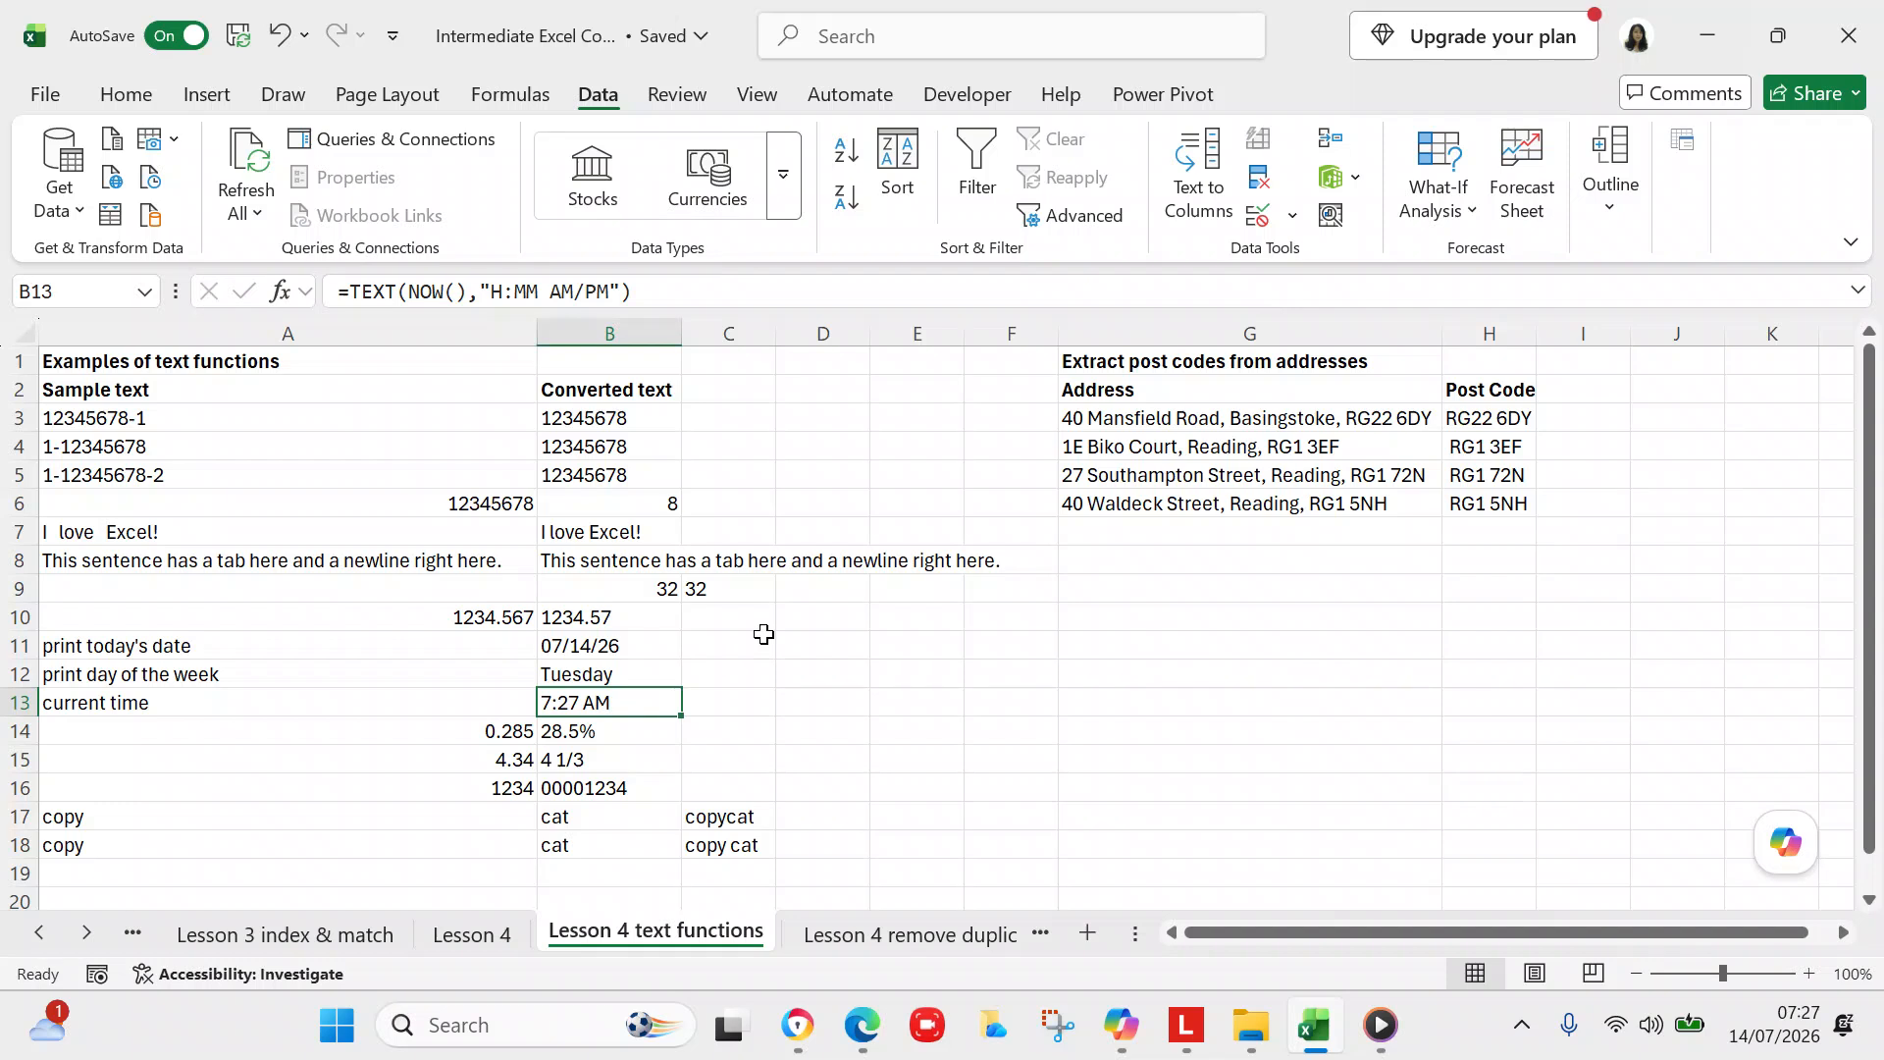
Check the CLEAN formula in C9 and enter 123 as the sample value in cell A9.
{"action": "left_click", "coordinate": [715, 590]}
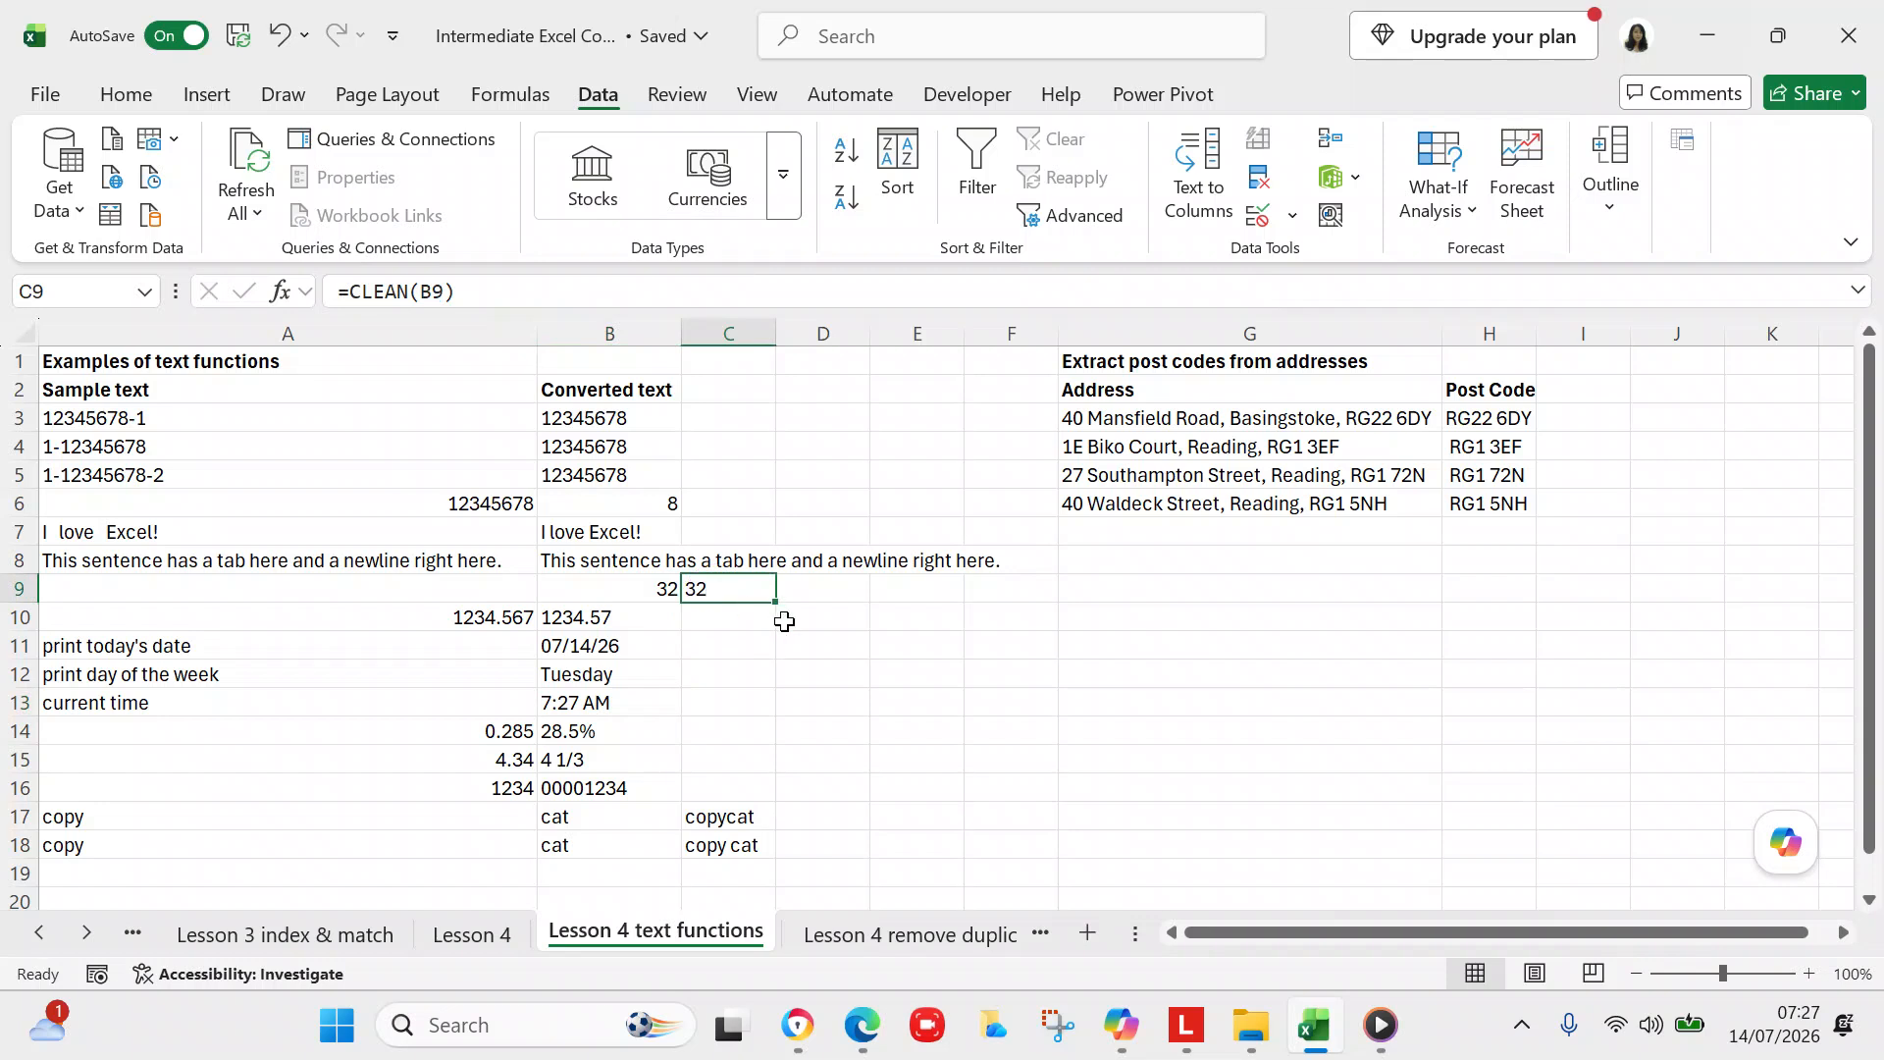
{"action": "left_click", "coordinate": [461, 586]}
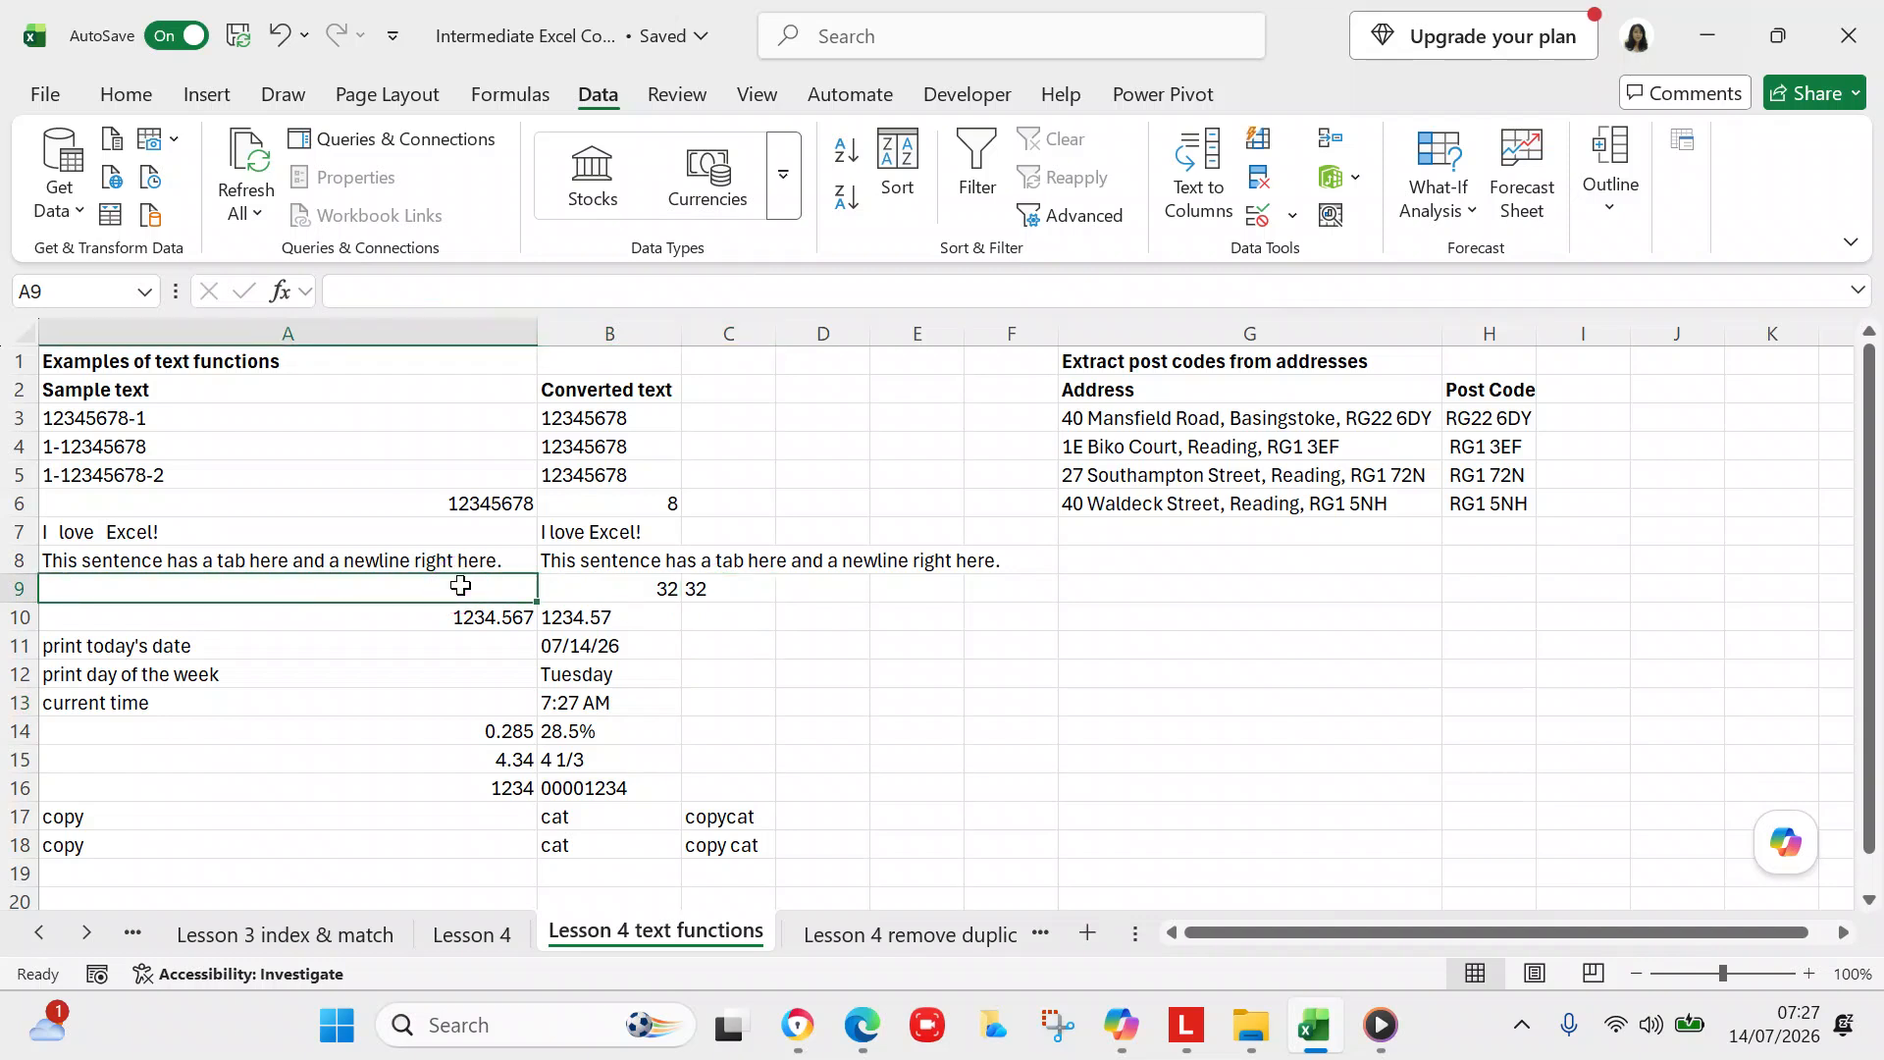
{"action": "type", "text": "123"}
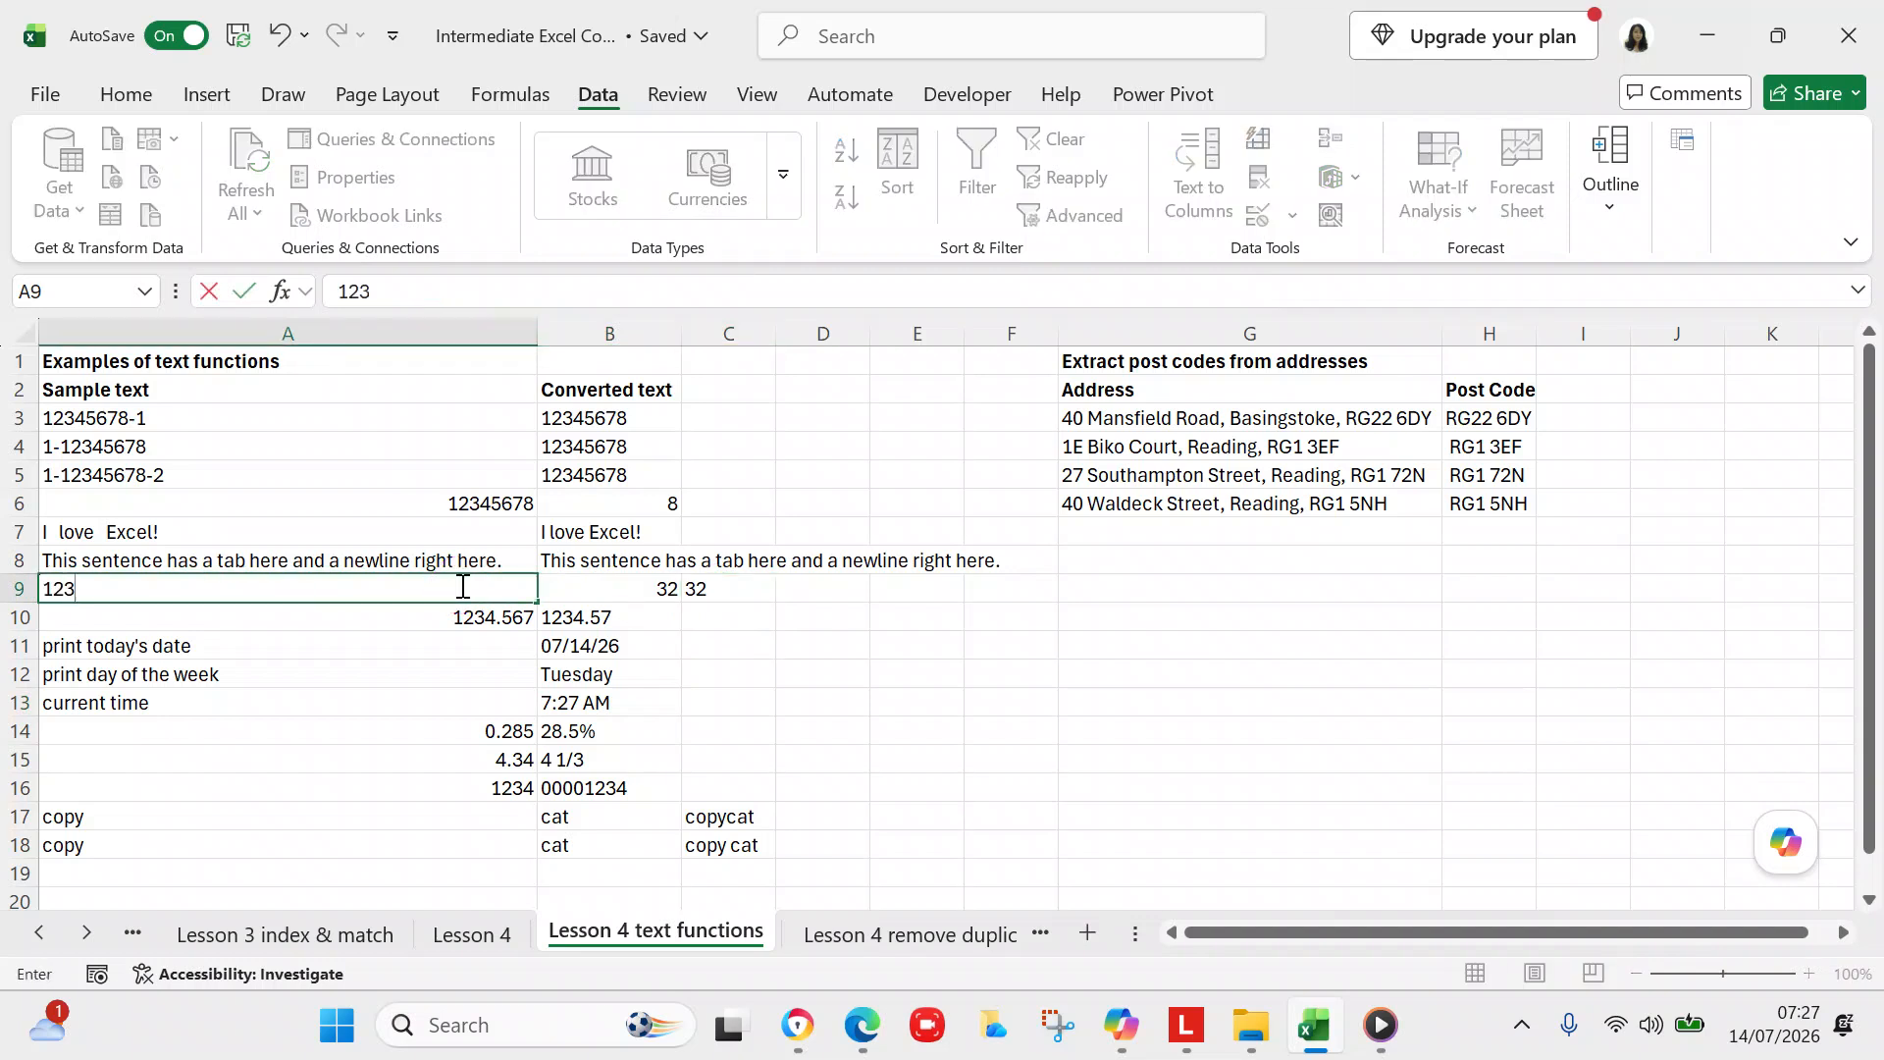
{"action": "key", "text": "Return"}
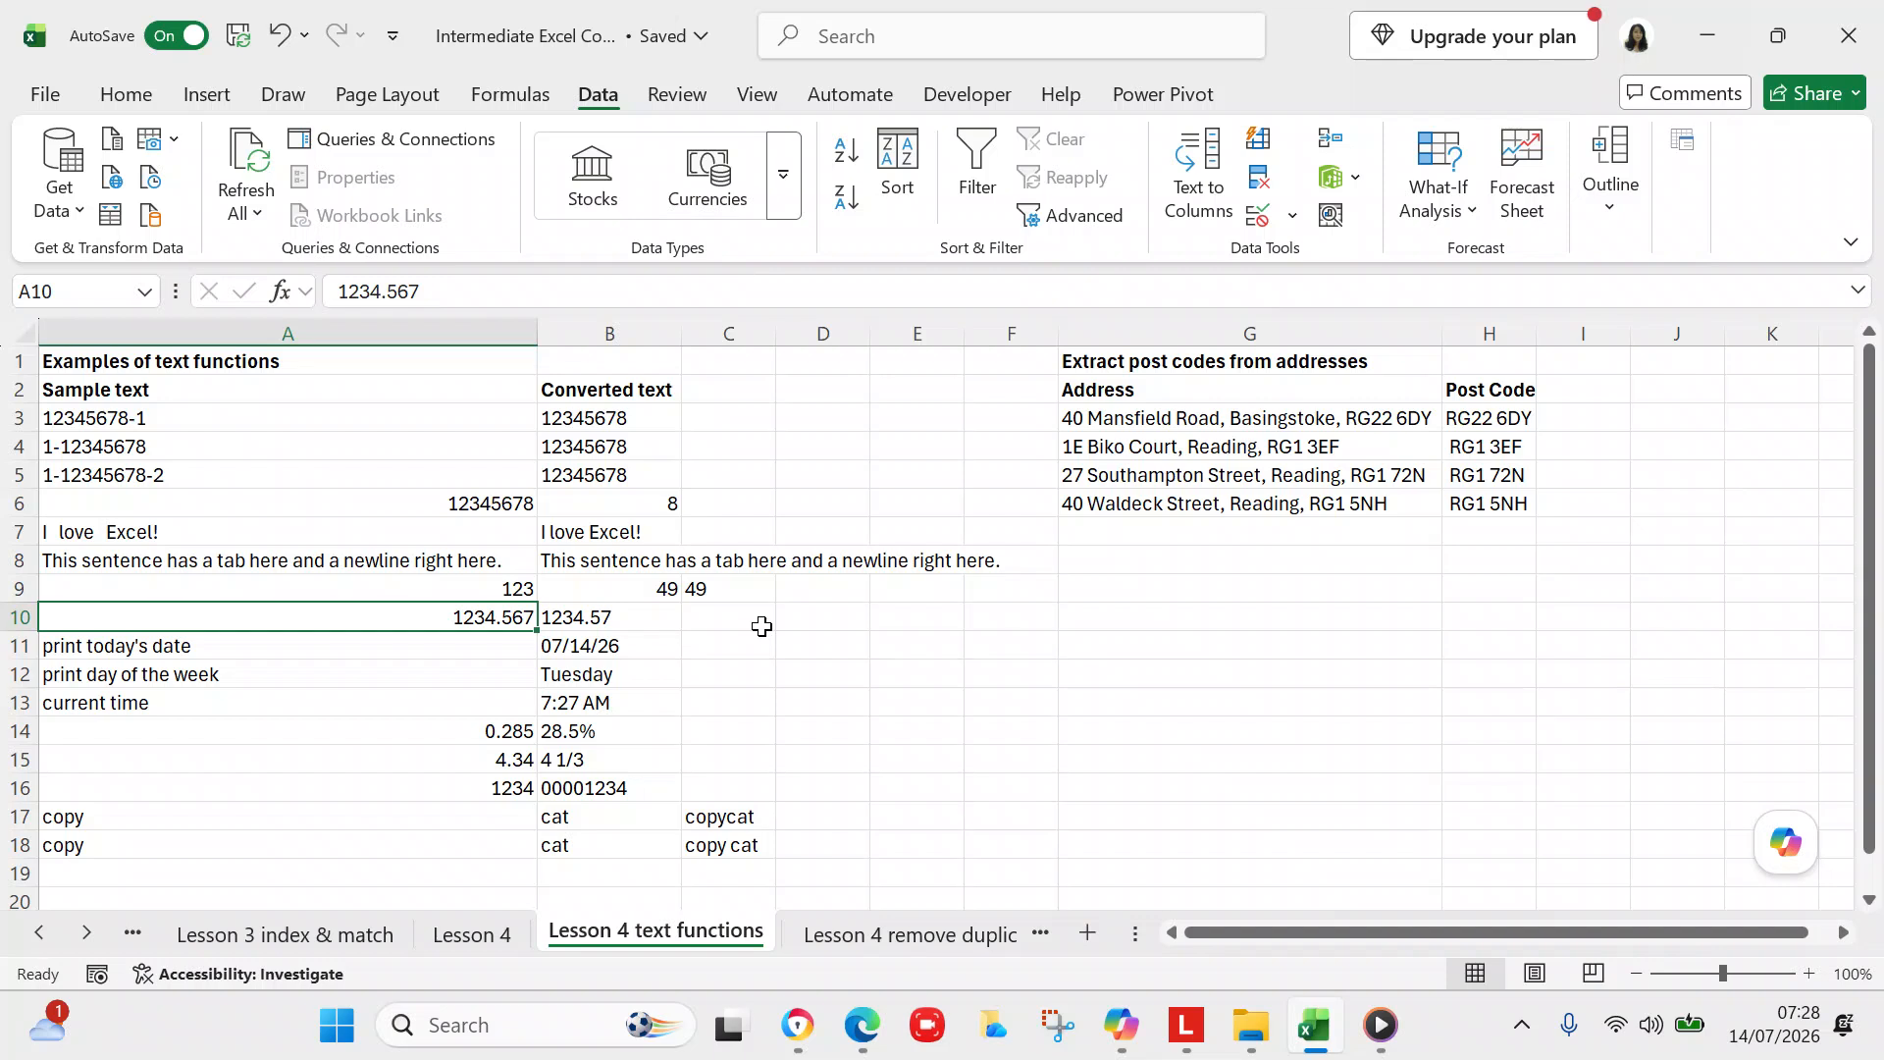
Compare the formulas in B9, C9 and B8, and examine the number formatting example in A10 and B10.
{"action": "left_click", "coordinate": [644, 589]}
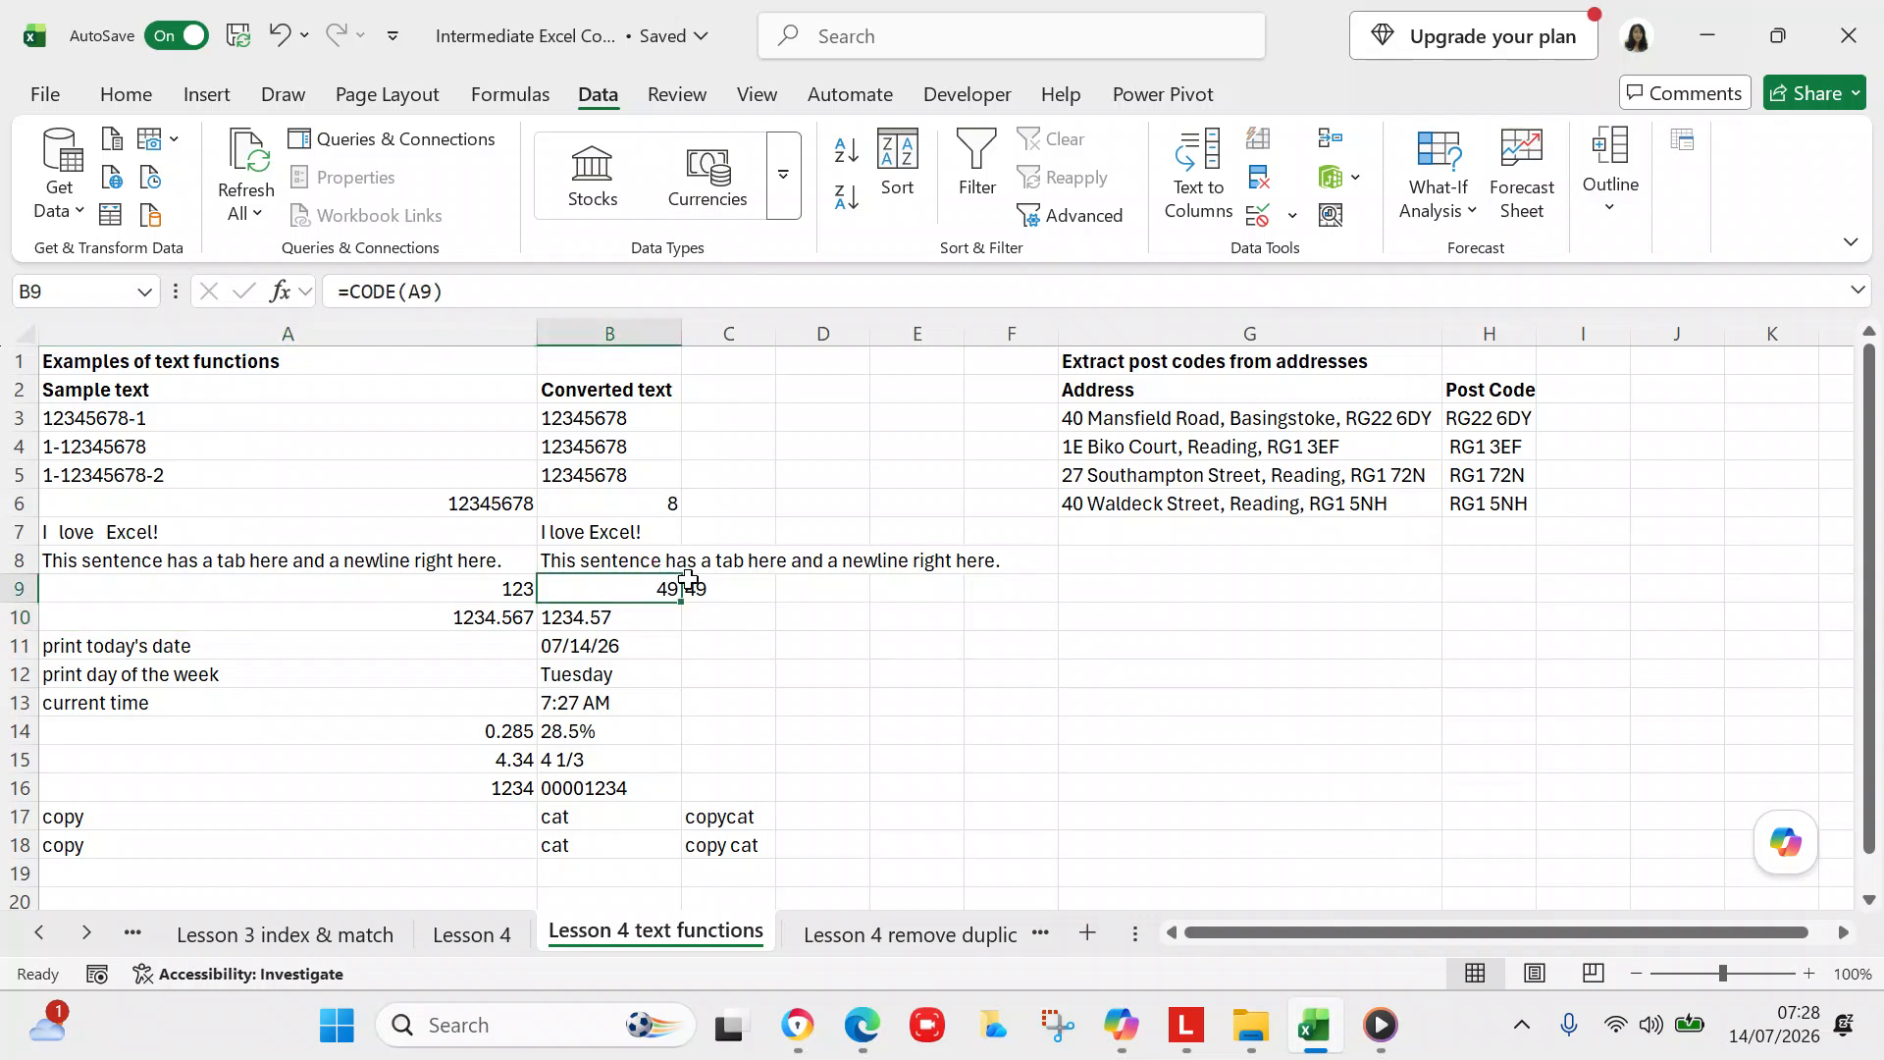
{"action": "left_click", "coordinate": [724, 585]}
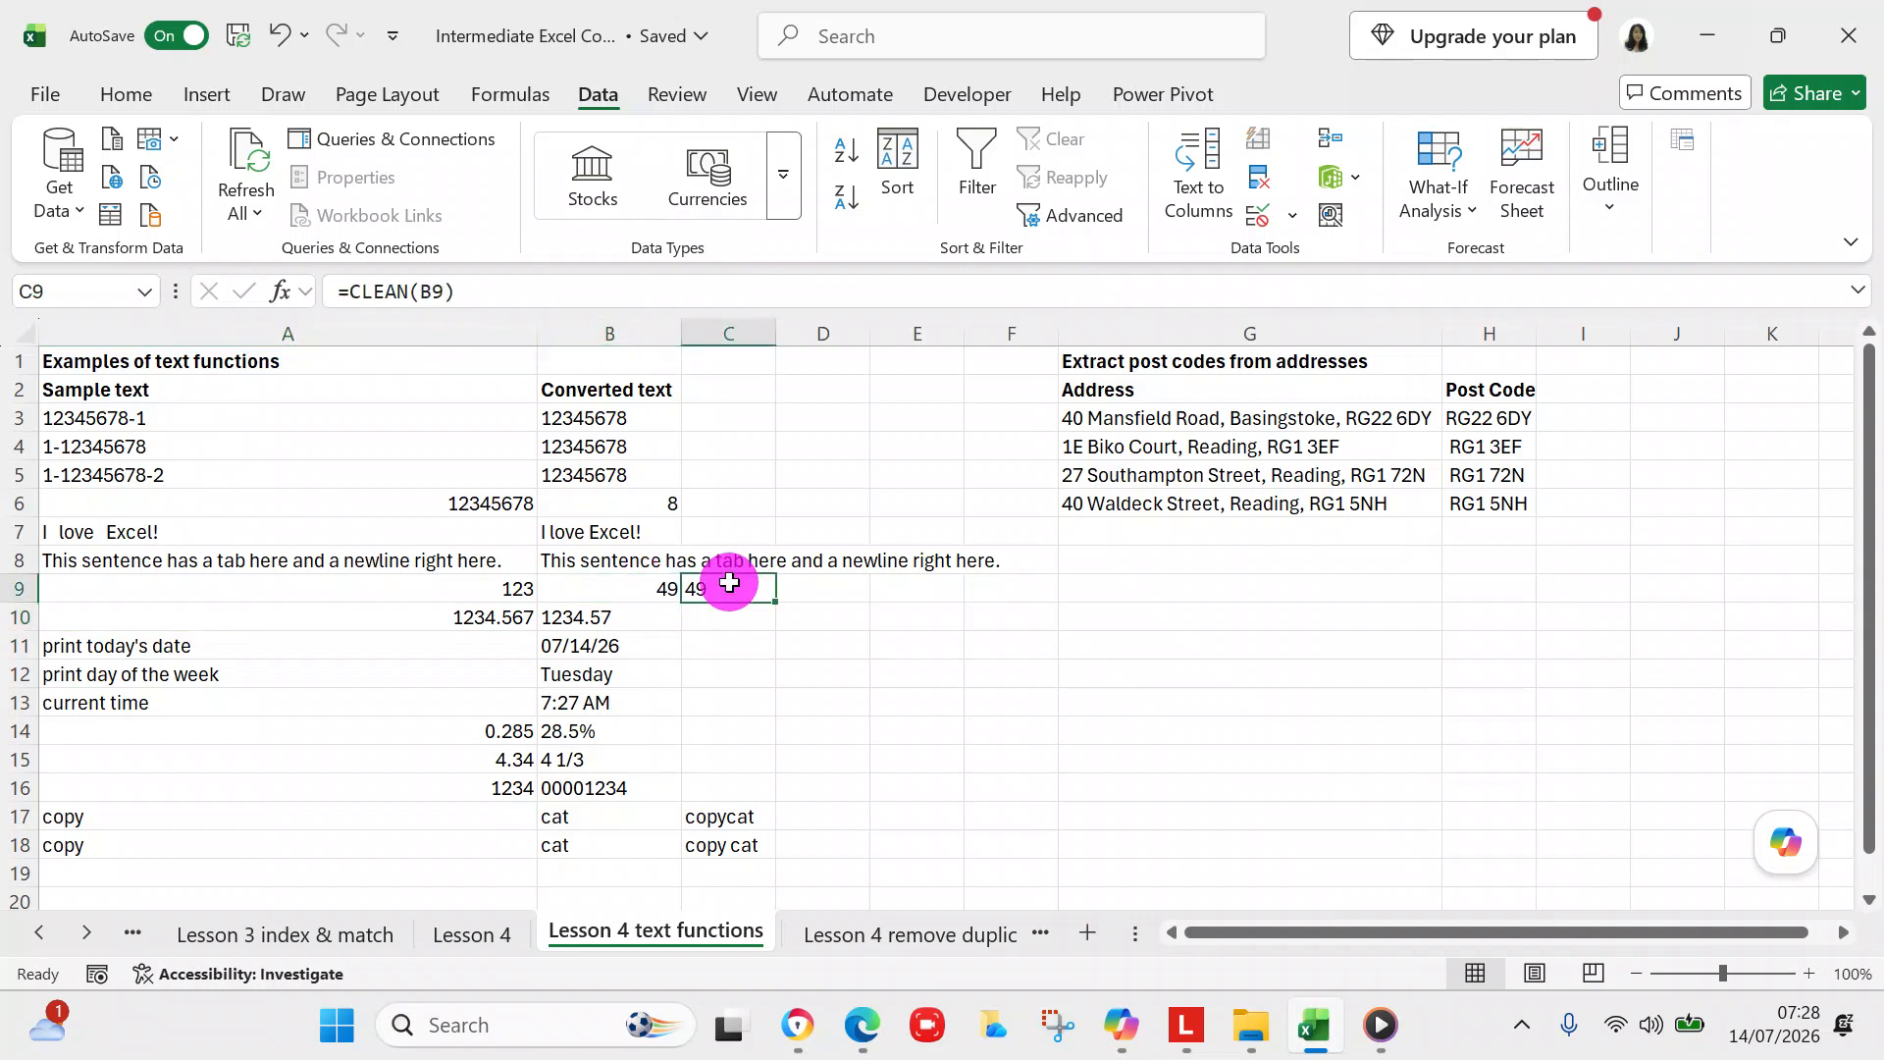
{"action": "left_click", "coordinate": [646, 558]}
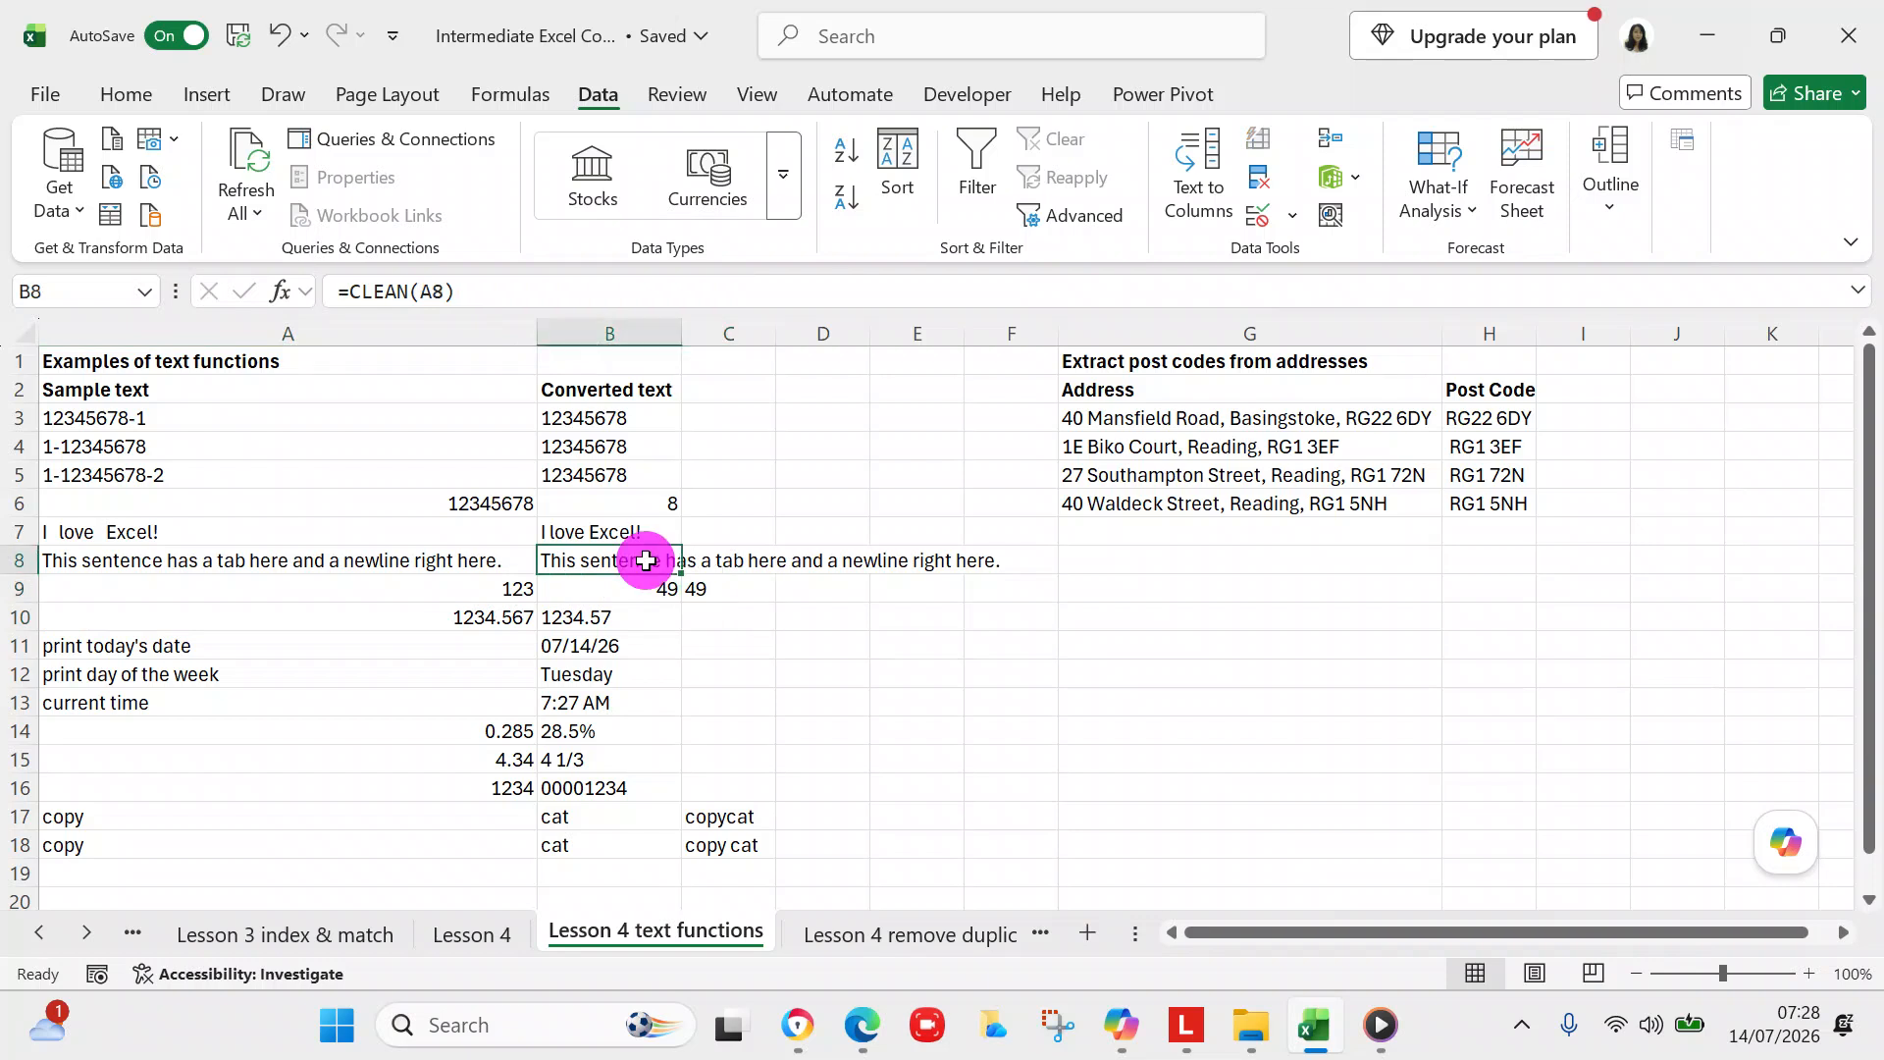
{"action": "left_click", "coordinate": [706, 593]}
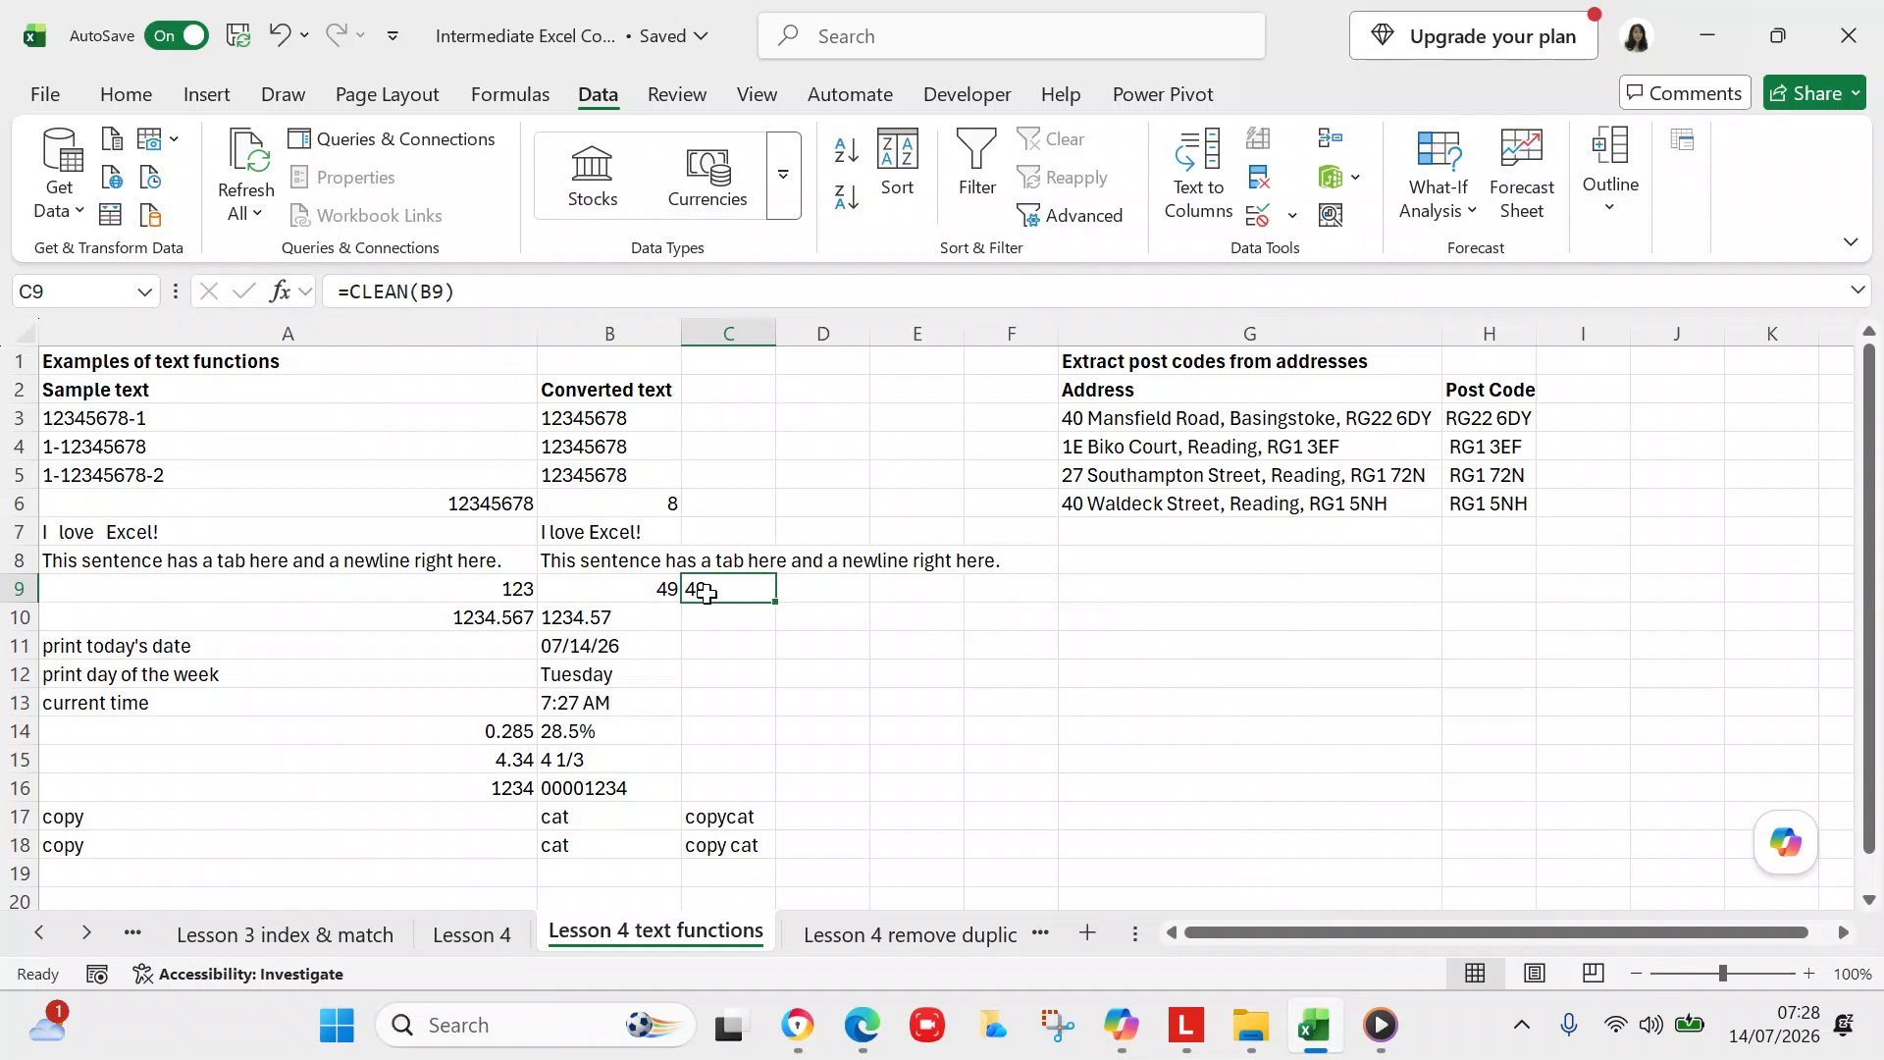
{"action": "left_click", "coordinate": [452, 617]}
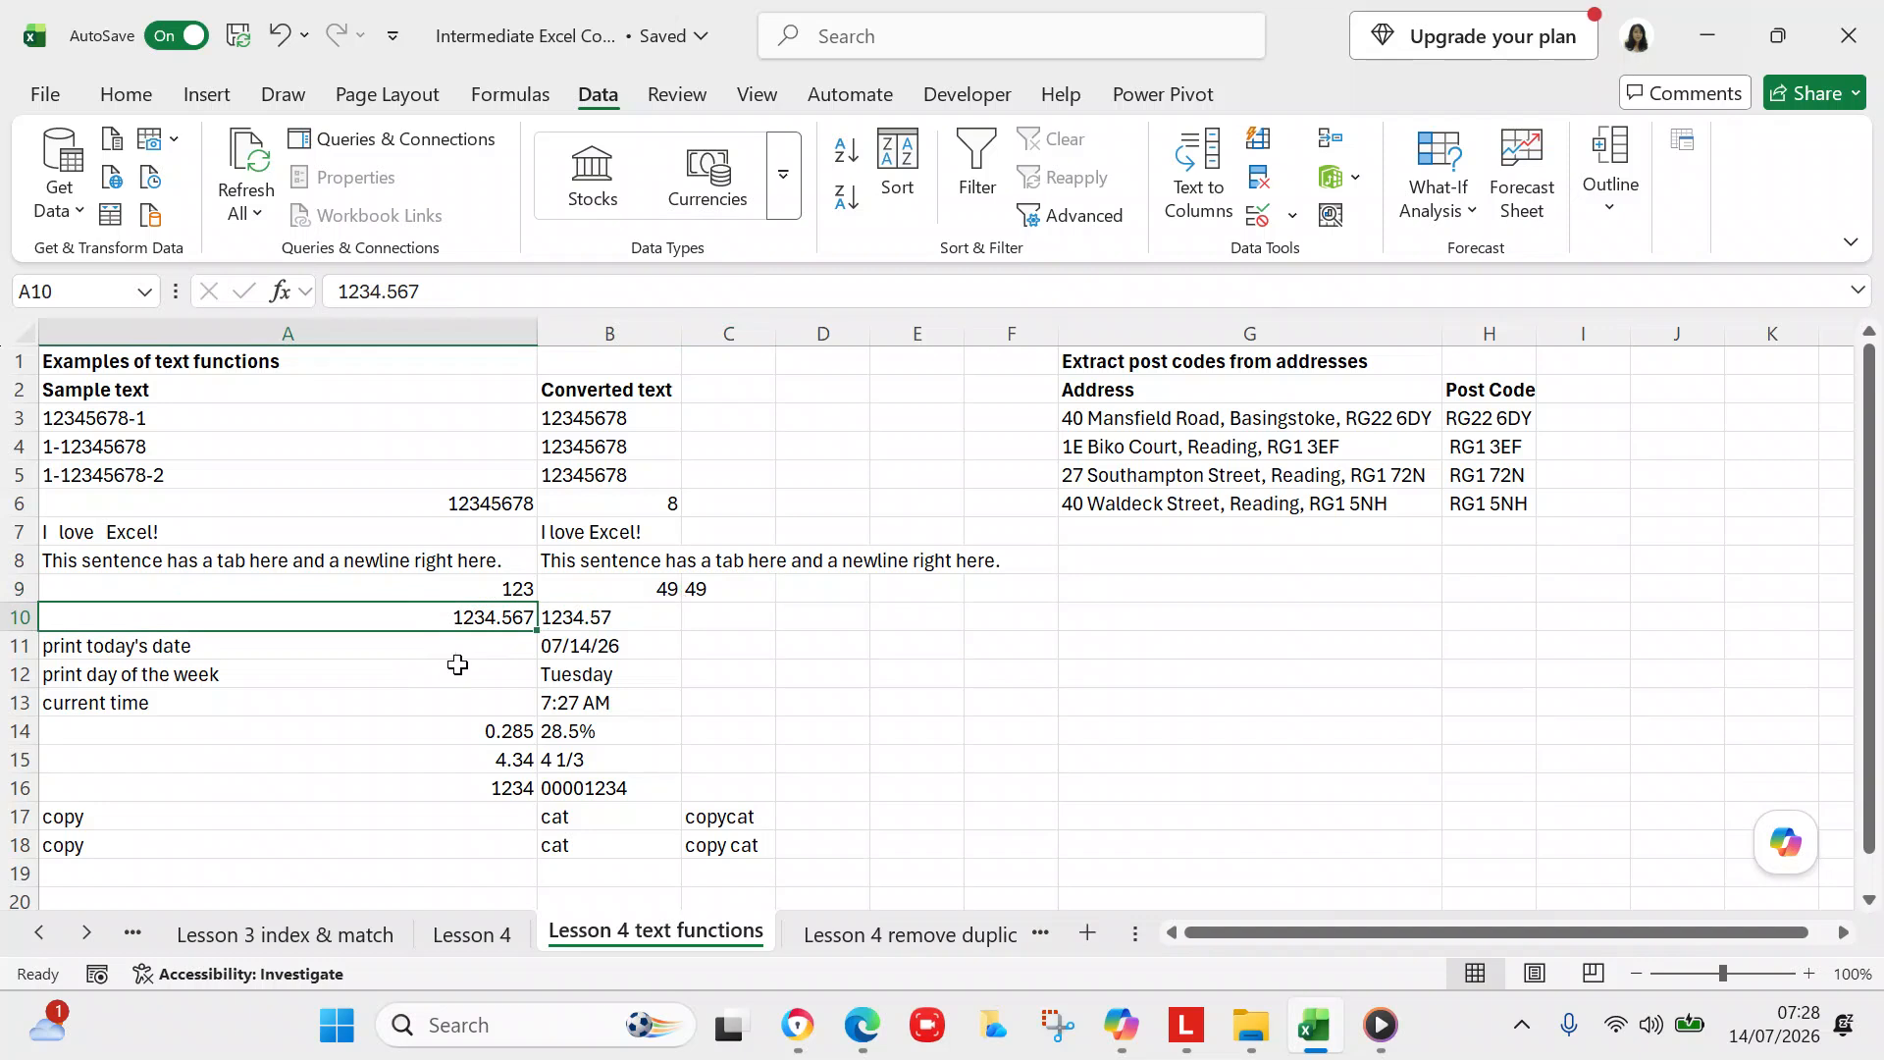
{"action": "left_click", "coordinate": [586, 619]}
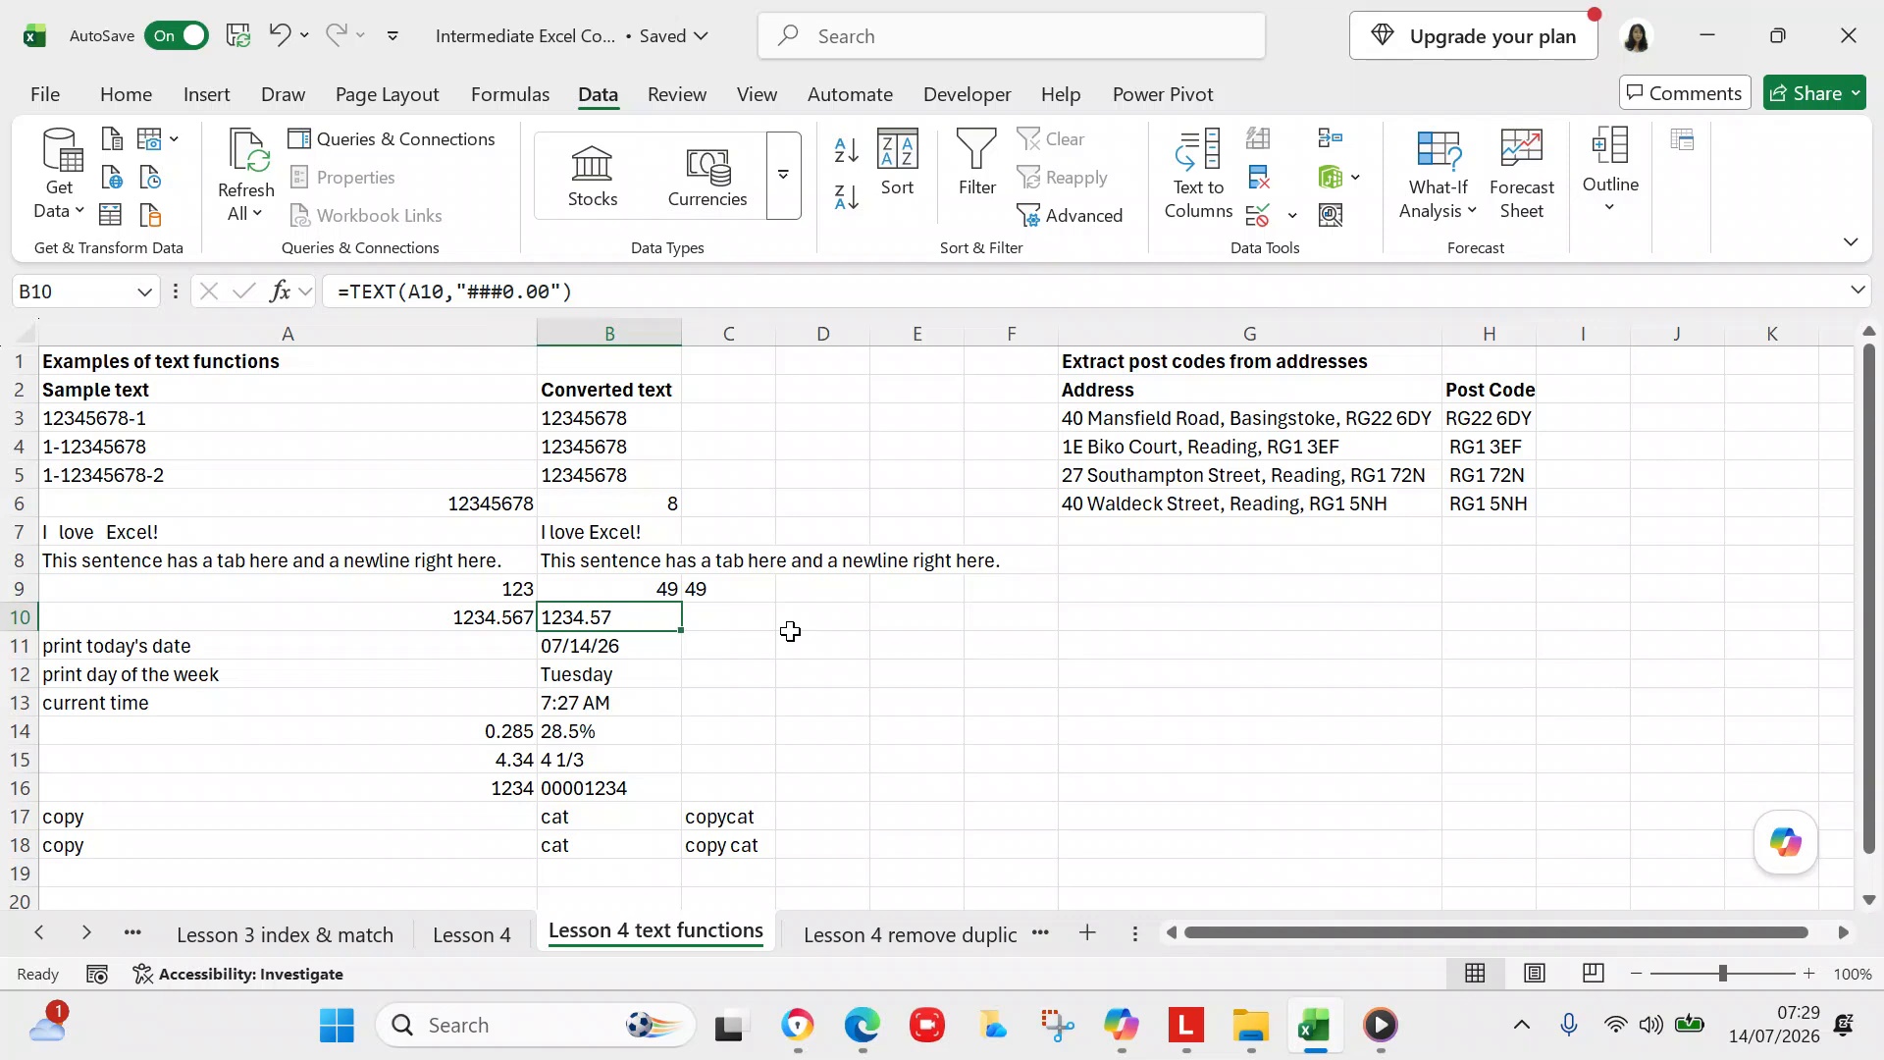
Change the date format in the B11 TEXT formula to "DD/MM/YY" and check the converted date.
{"action": "left_click", "coordinate": [517, 645]}
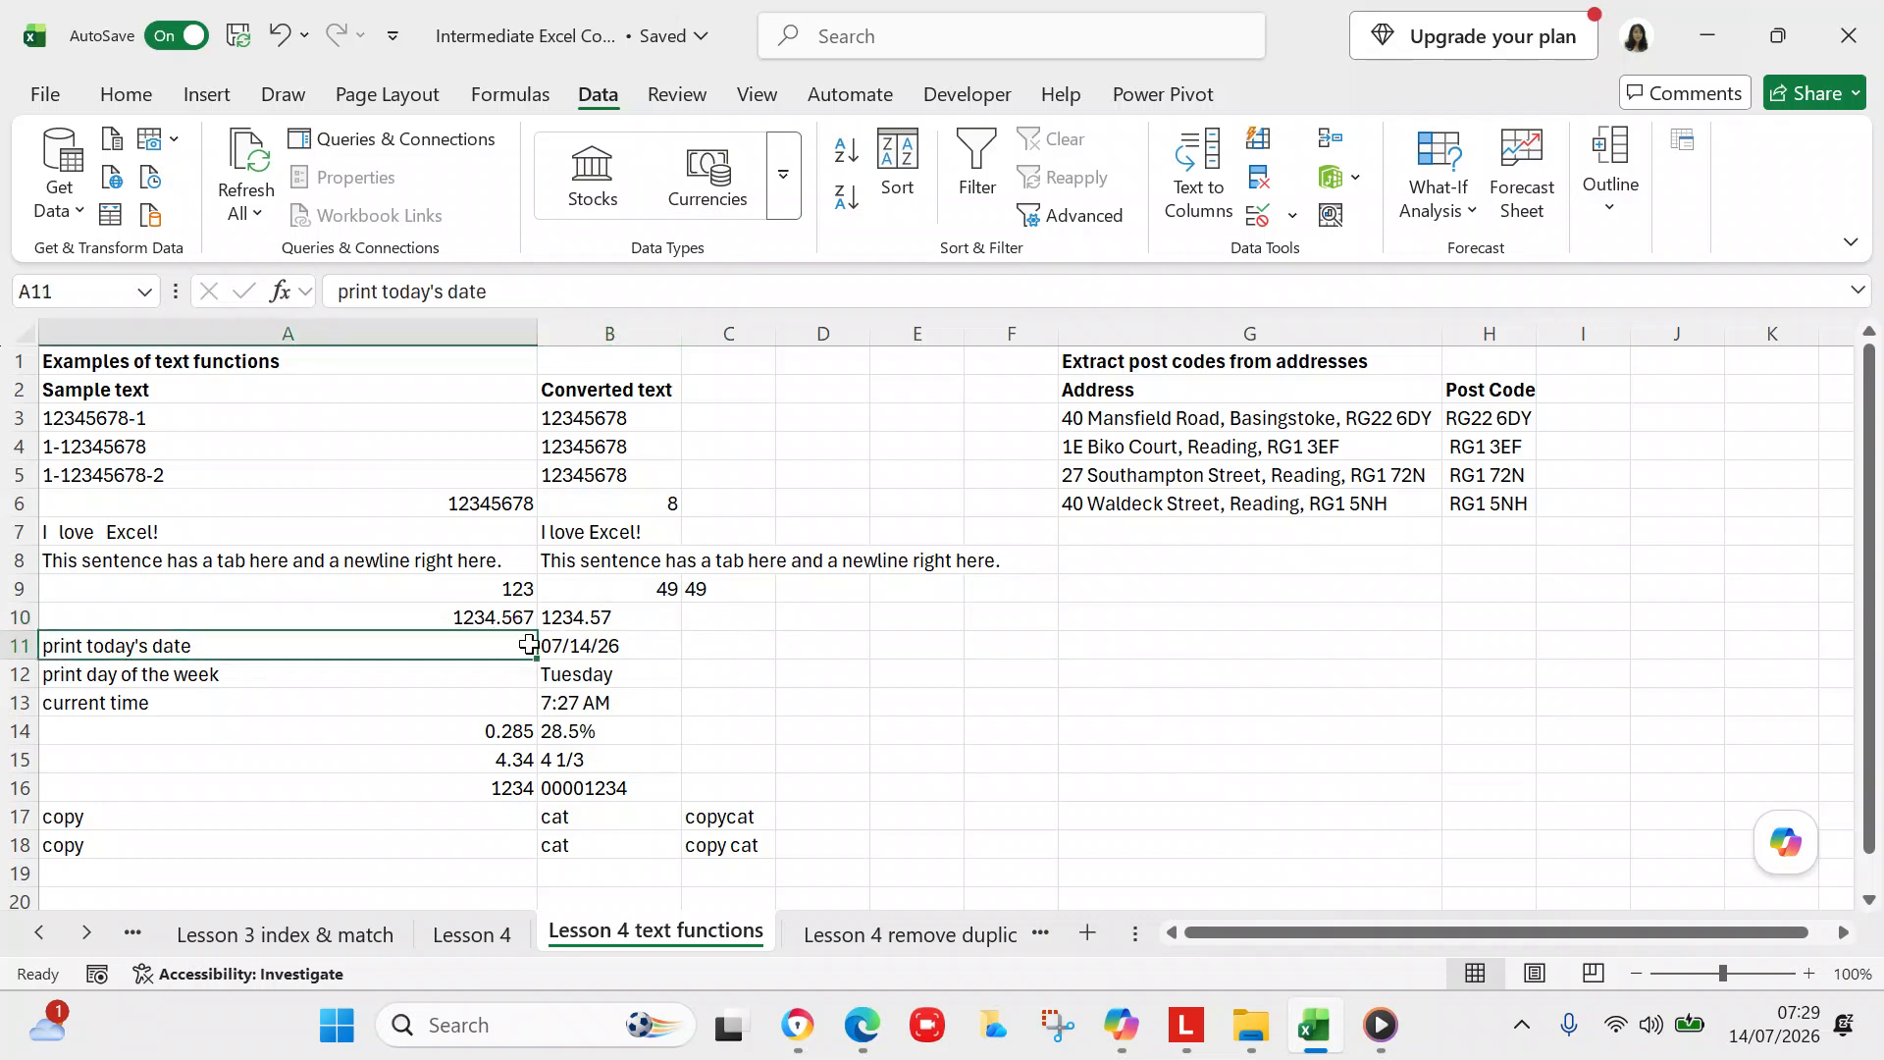
{"action": "left_click", "coordinate": [584, 643]}
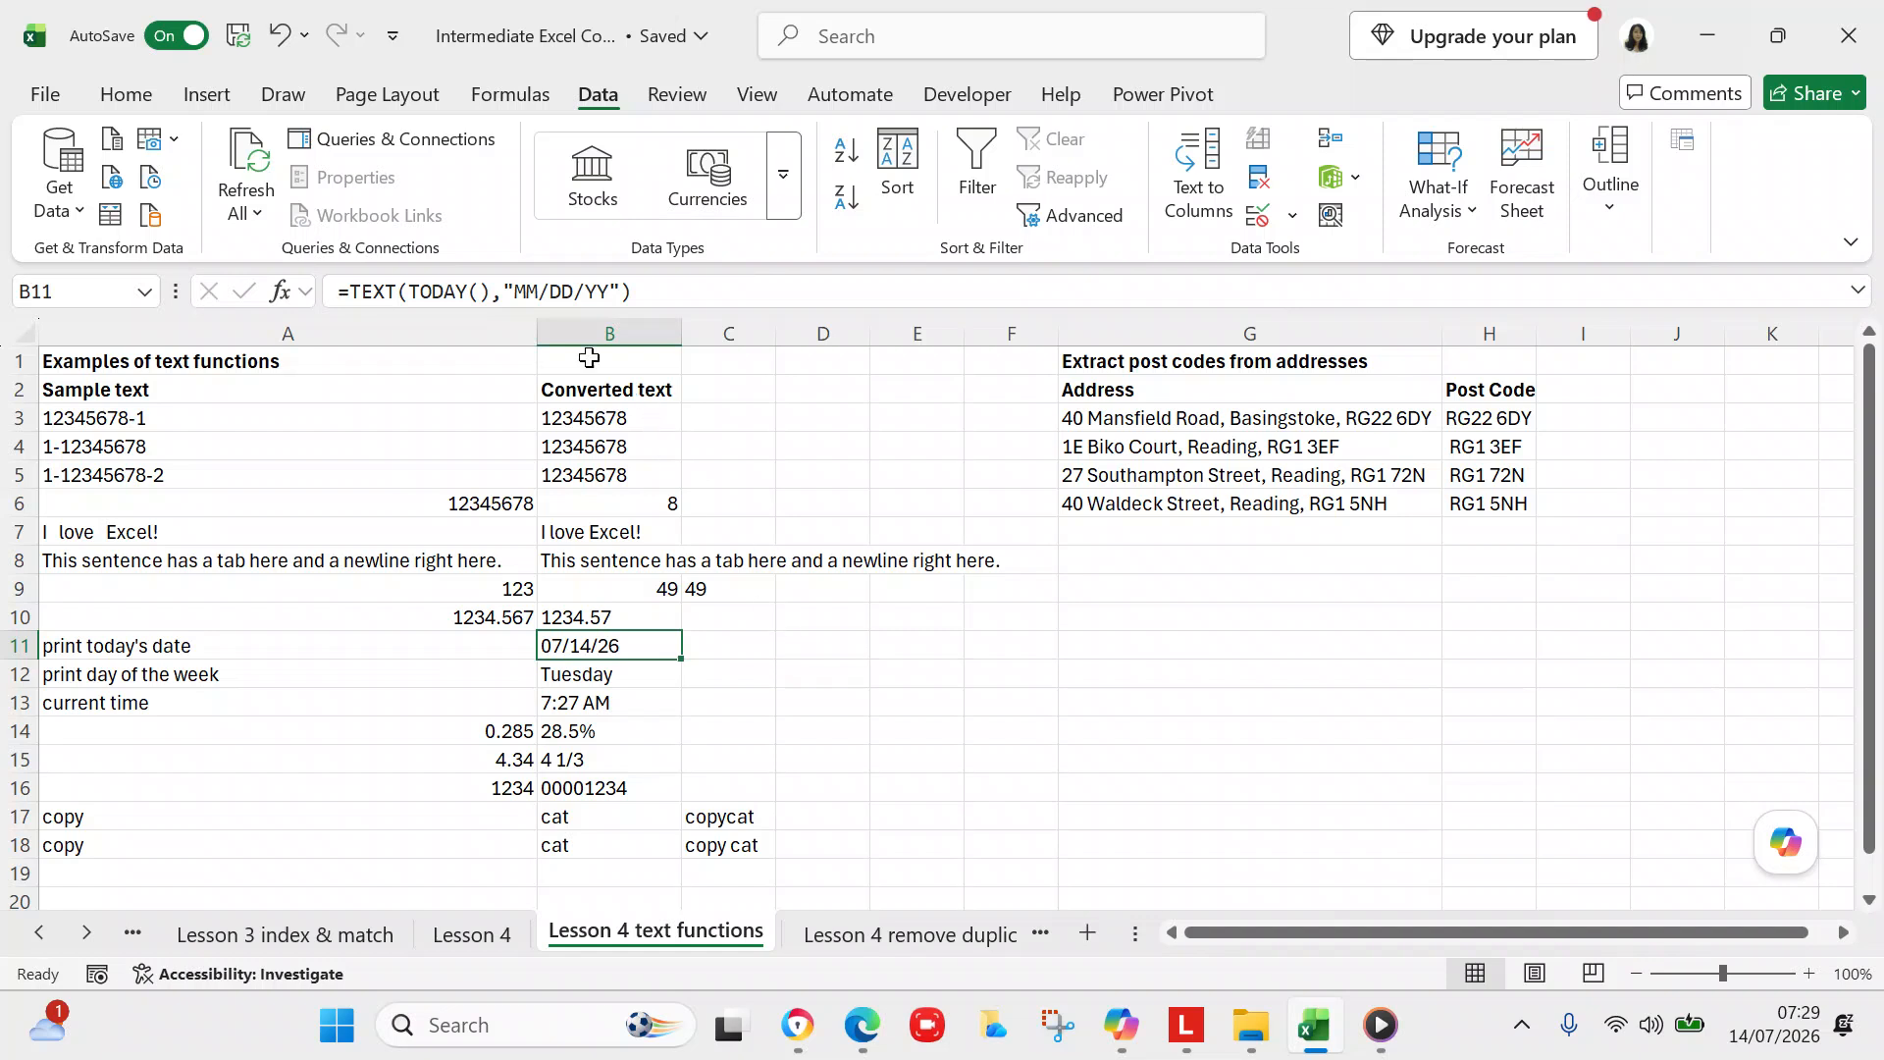
{"action": "left_click", "coordinate": [546, 293]}
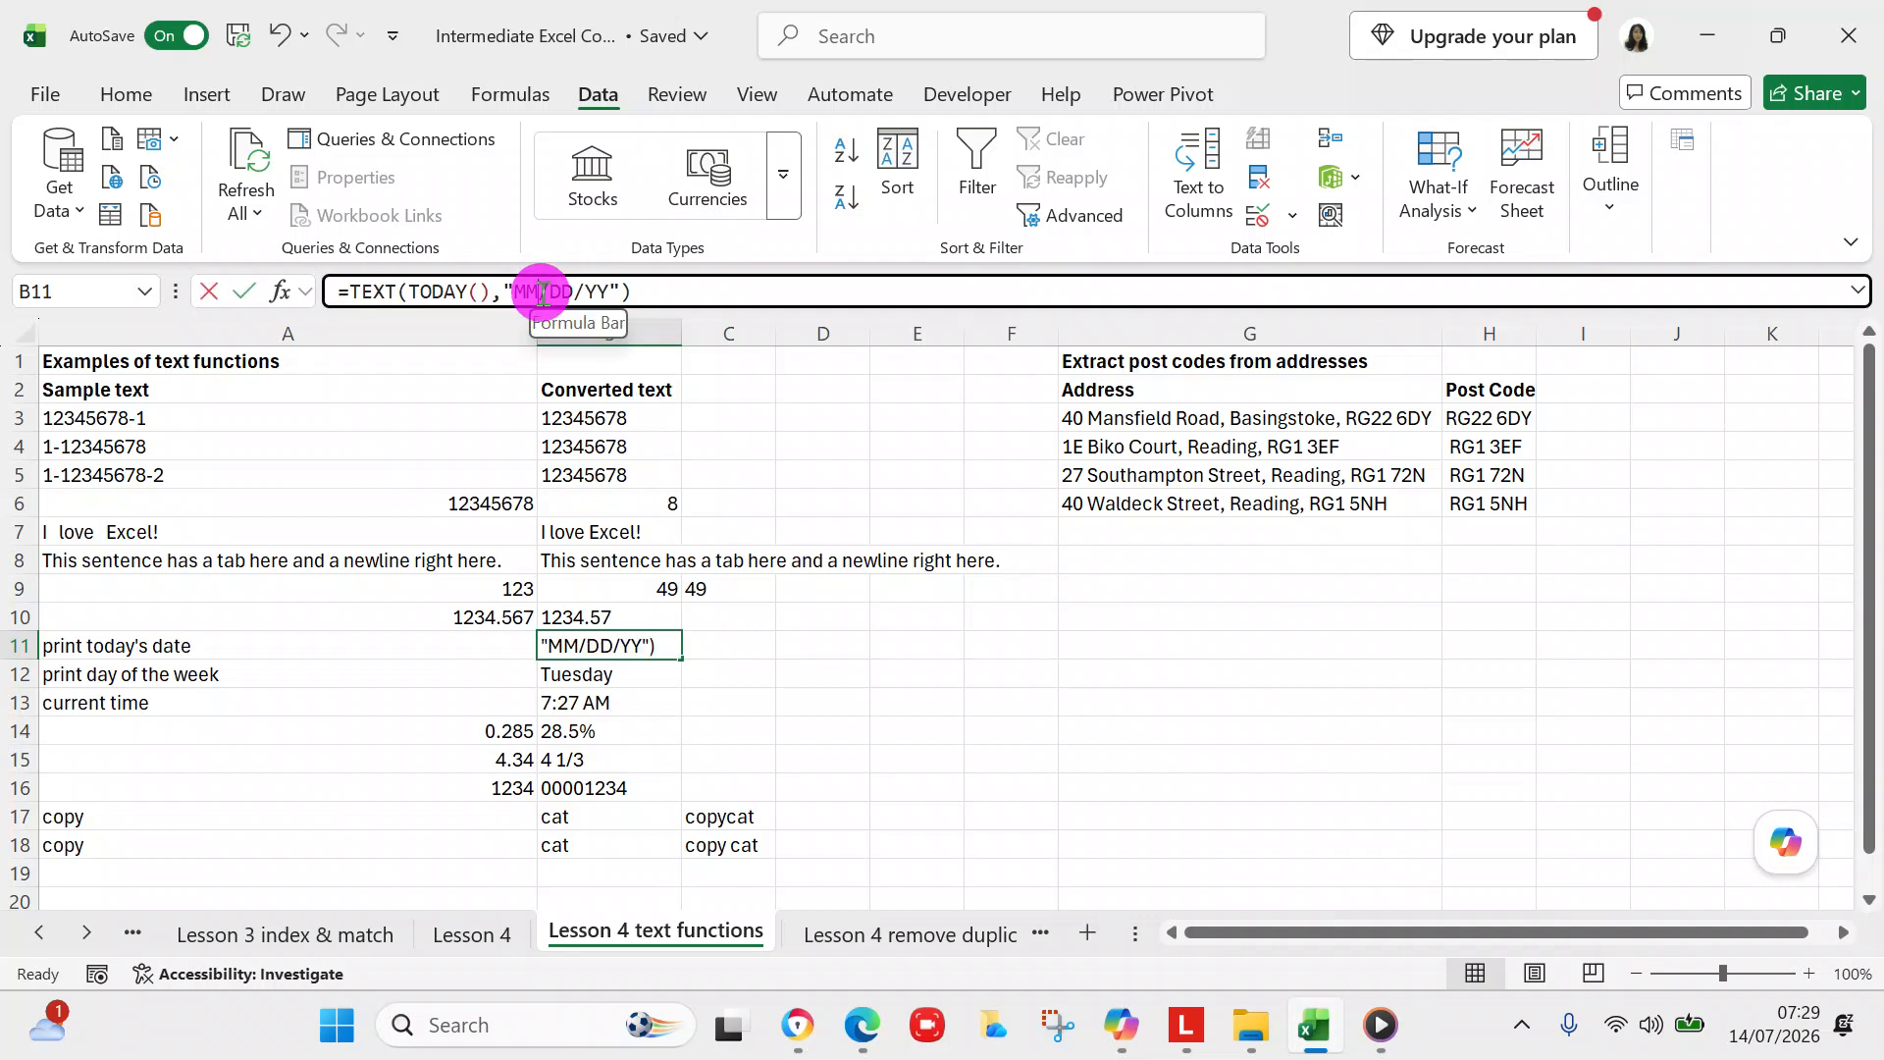
{"action": "key", "text": "BackSpace"}
{"action": "key", "text": "BackSpace"}
{"action": "type", "text": "DD"}
{"action": "left_click", "coordinate": [572, 290]}
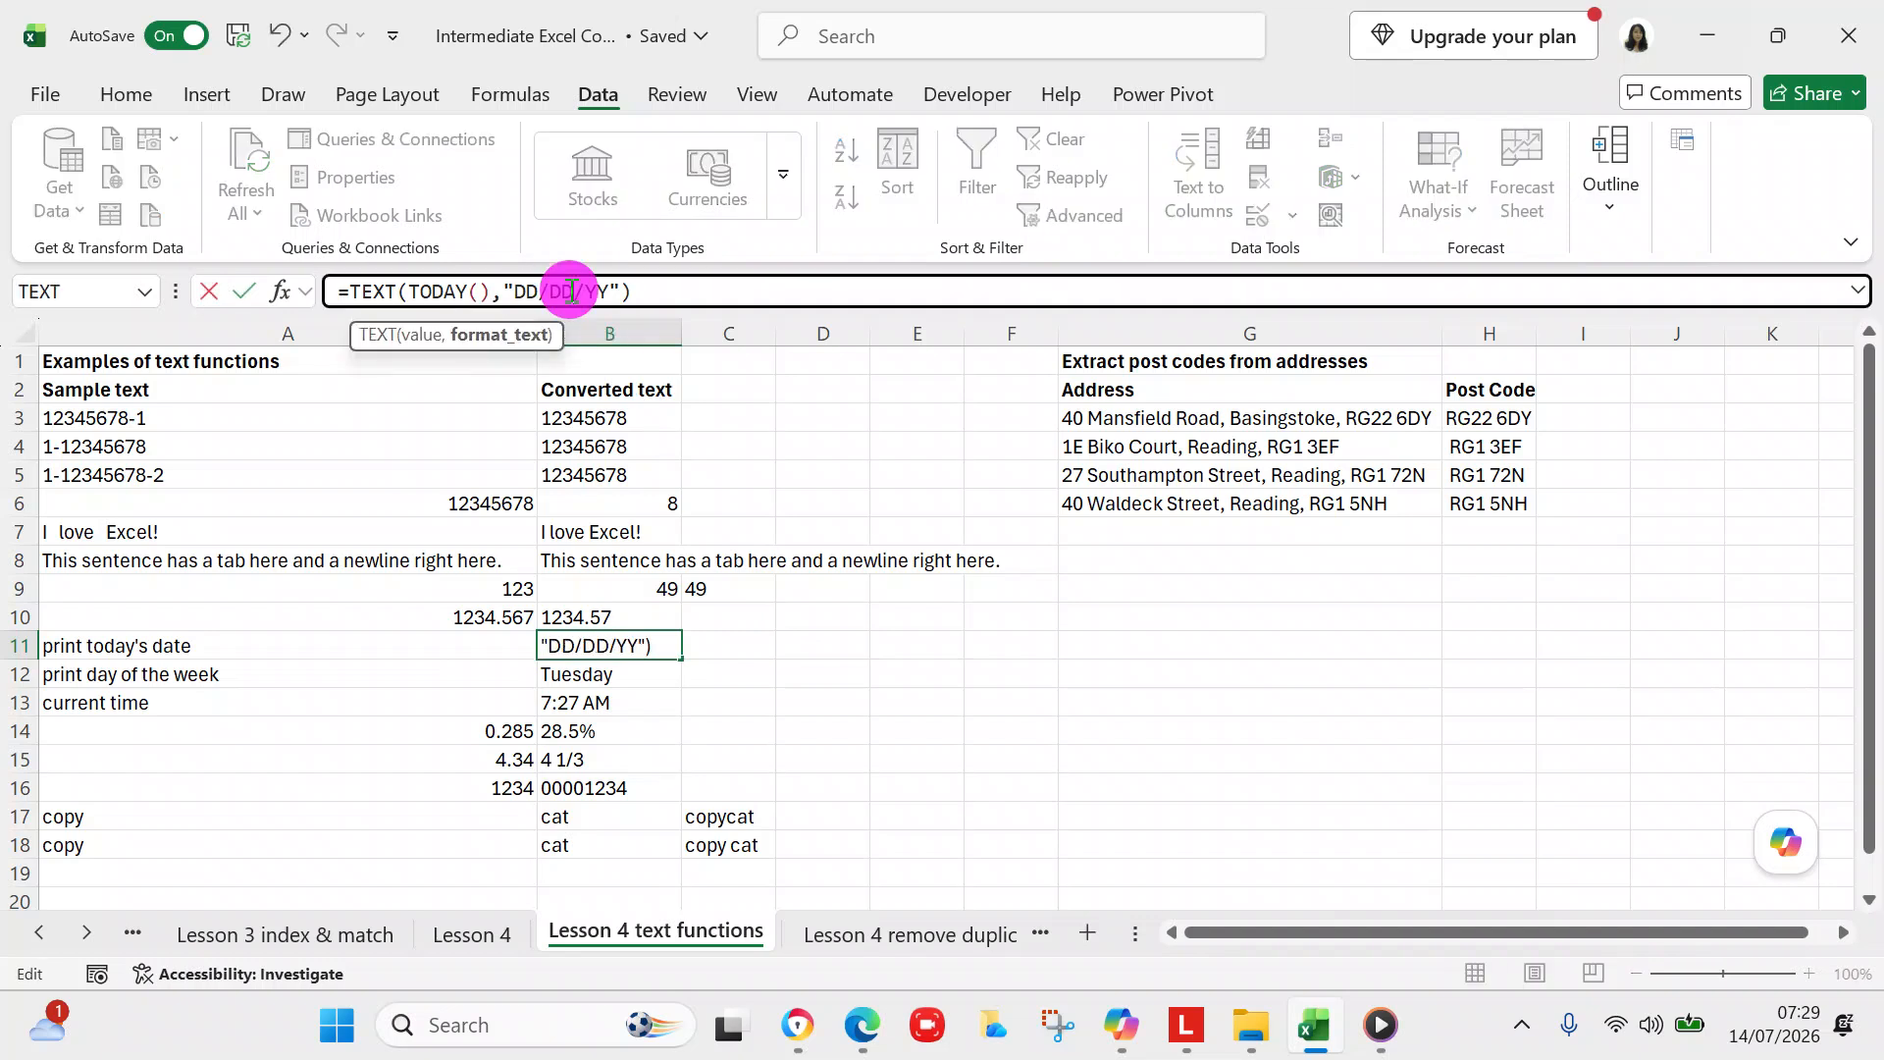
{"action": "key", "text": "BackSpace"}
{"action": "key", "text": "BackSpace"}
{"action": "type", "text": "MM"}
{"action": "left_click", "coordinate": [664, 288]}
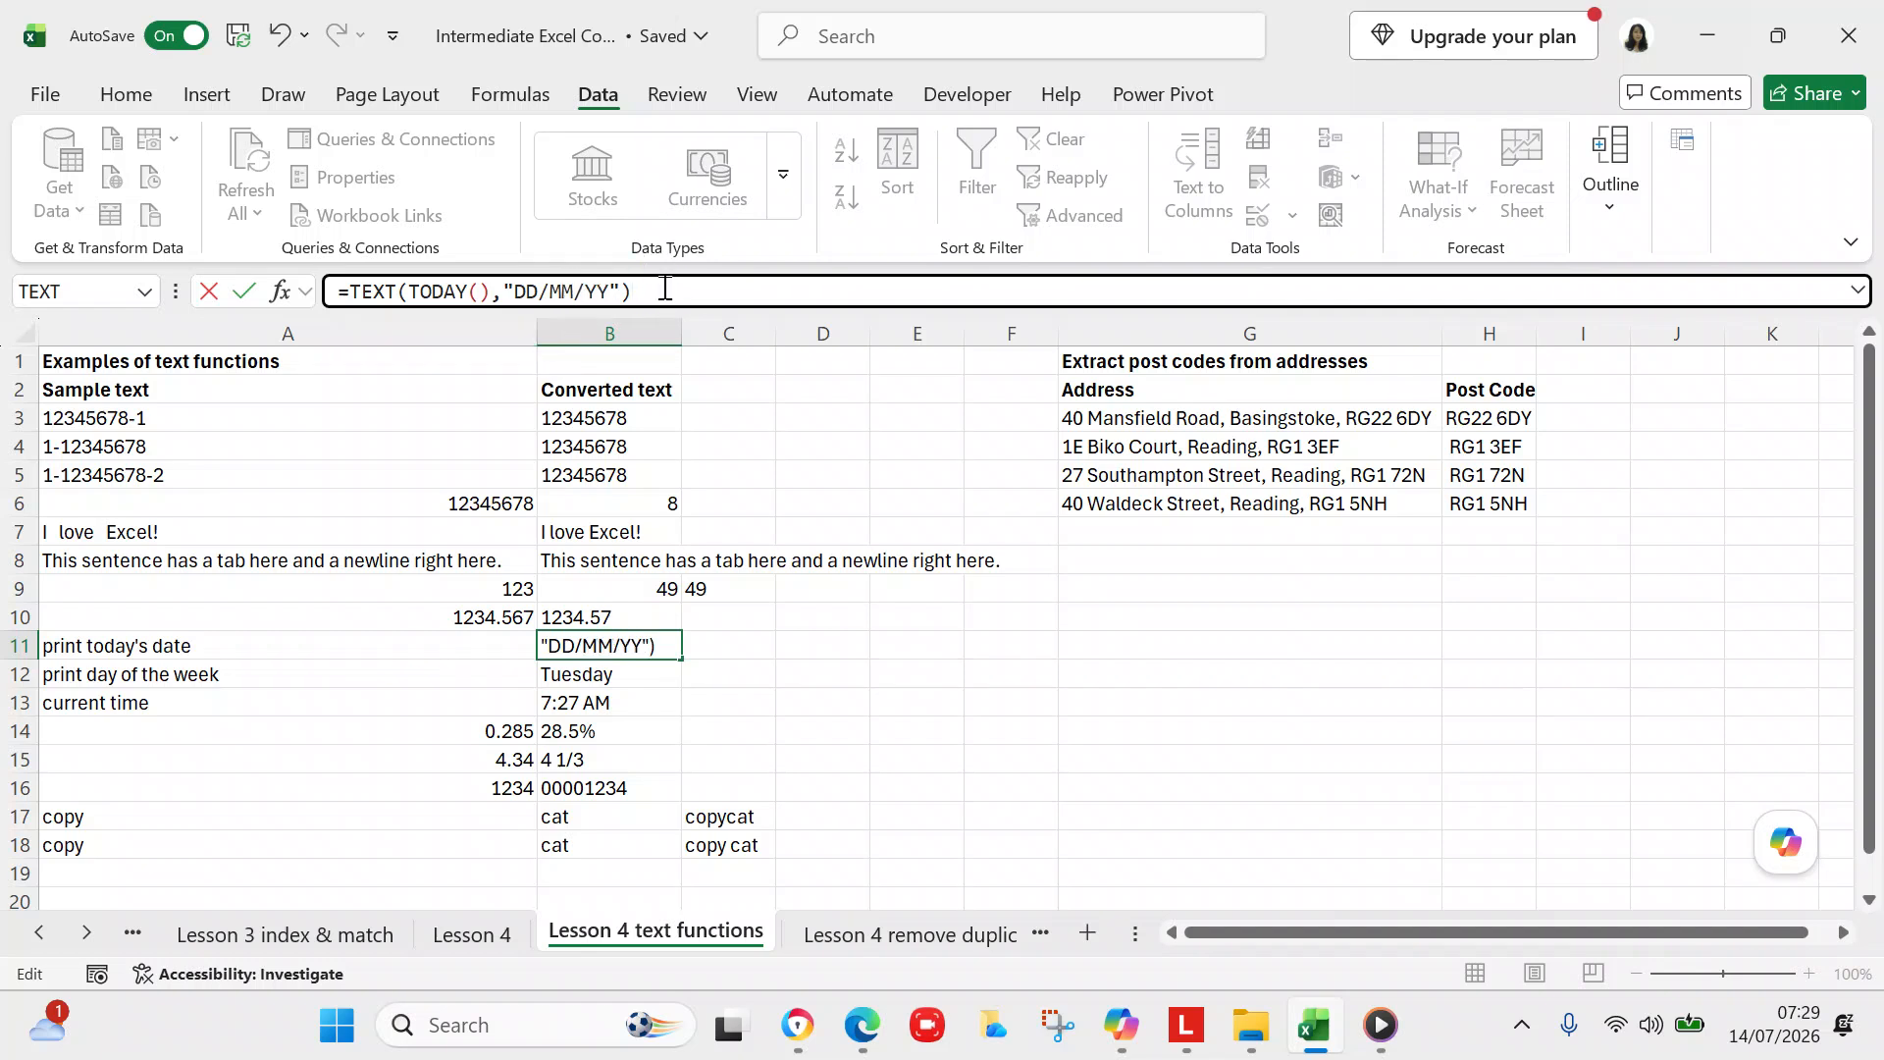
{"action": "key", "text": "Return"}
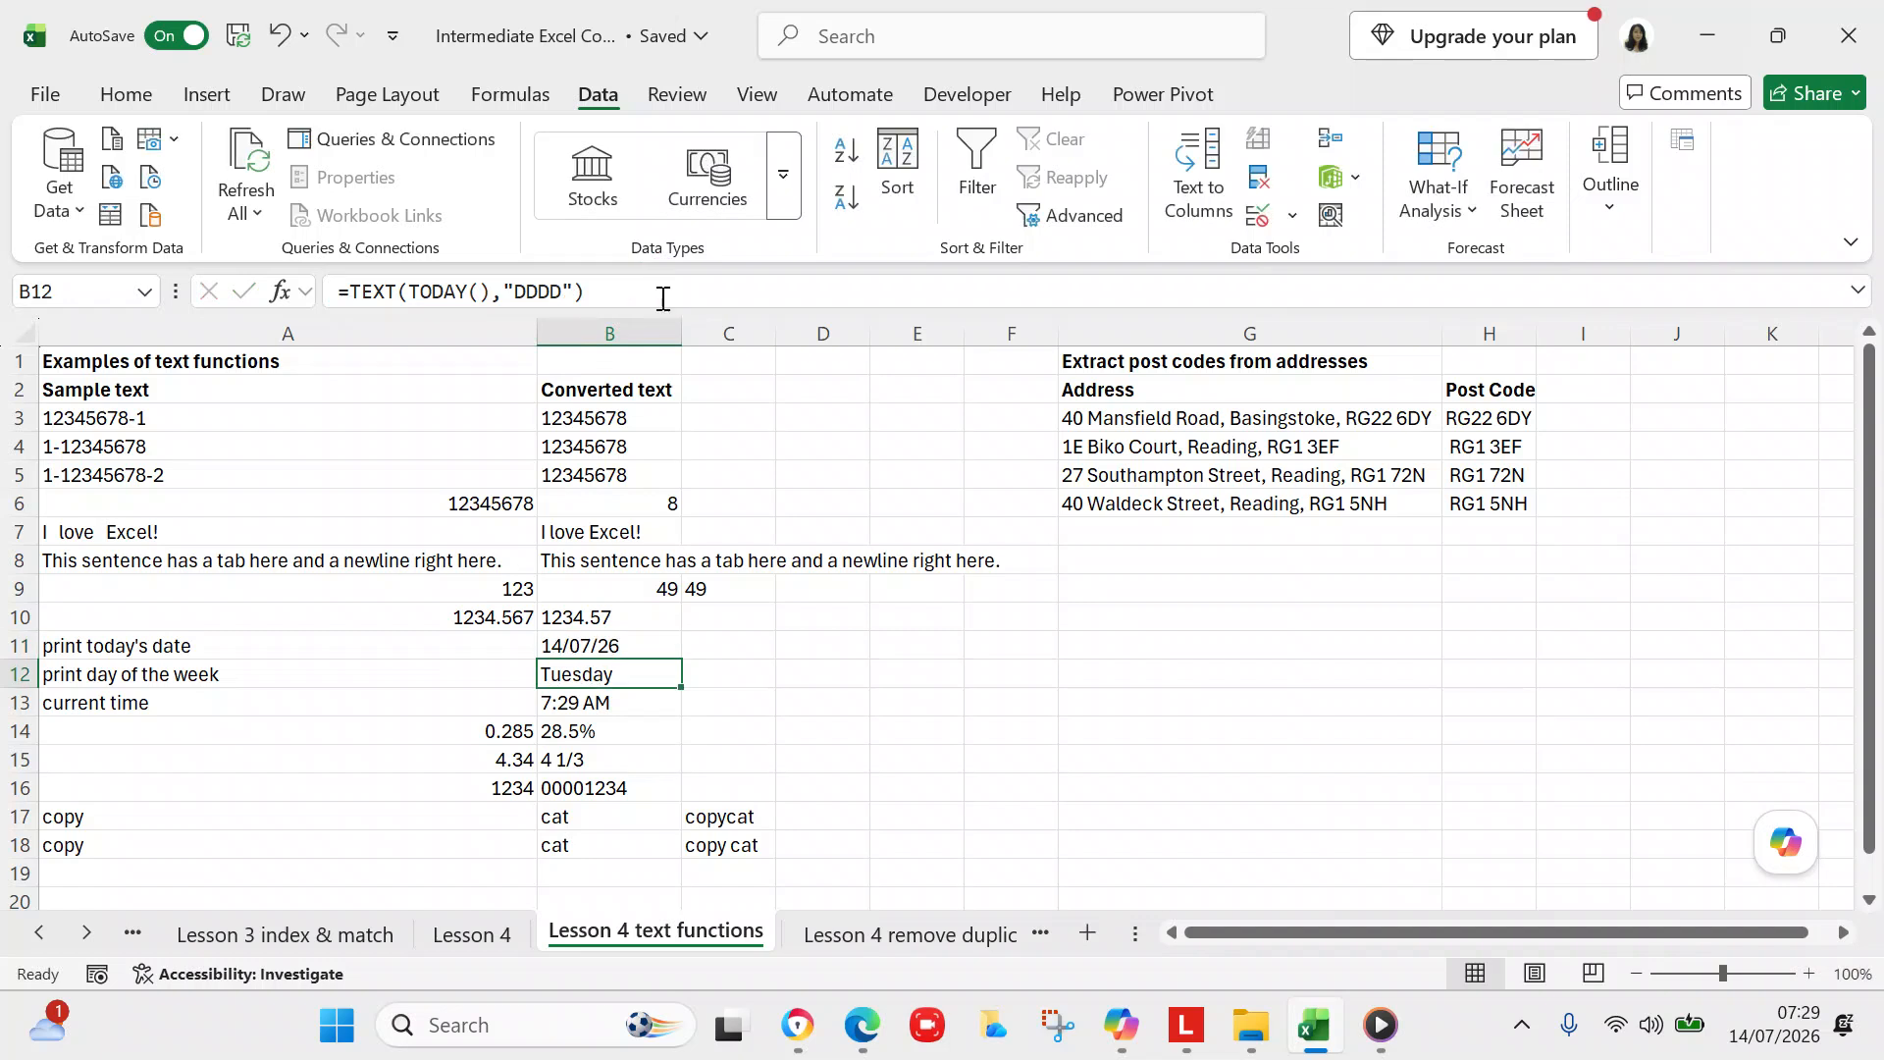
{"action": "left_click", "coordinate": [589, 641]}
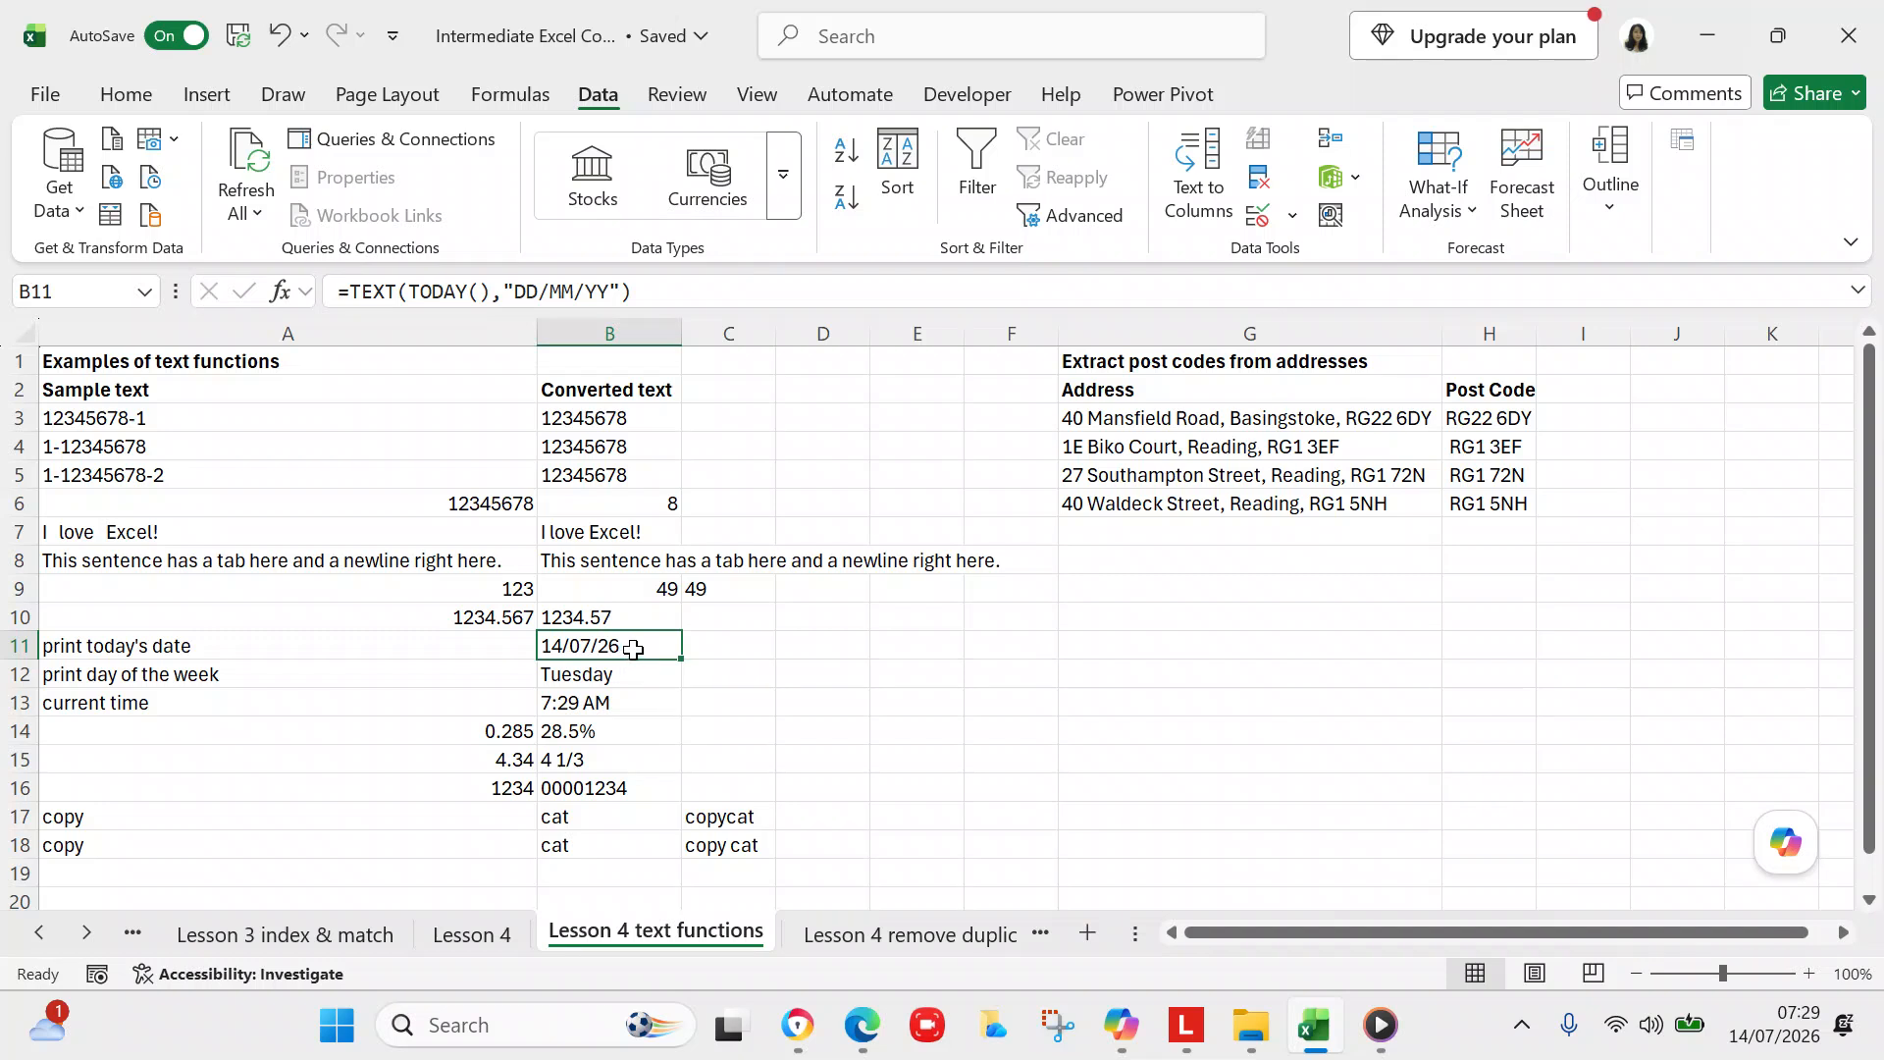
Examine the day-of-the-week formula in B12 and re-enter the current time formula in B13 to refresh it.
{"action": "left_click", "coordinate": [339, 664]}
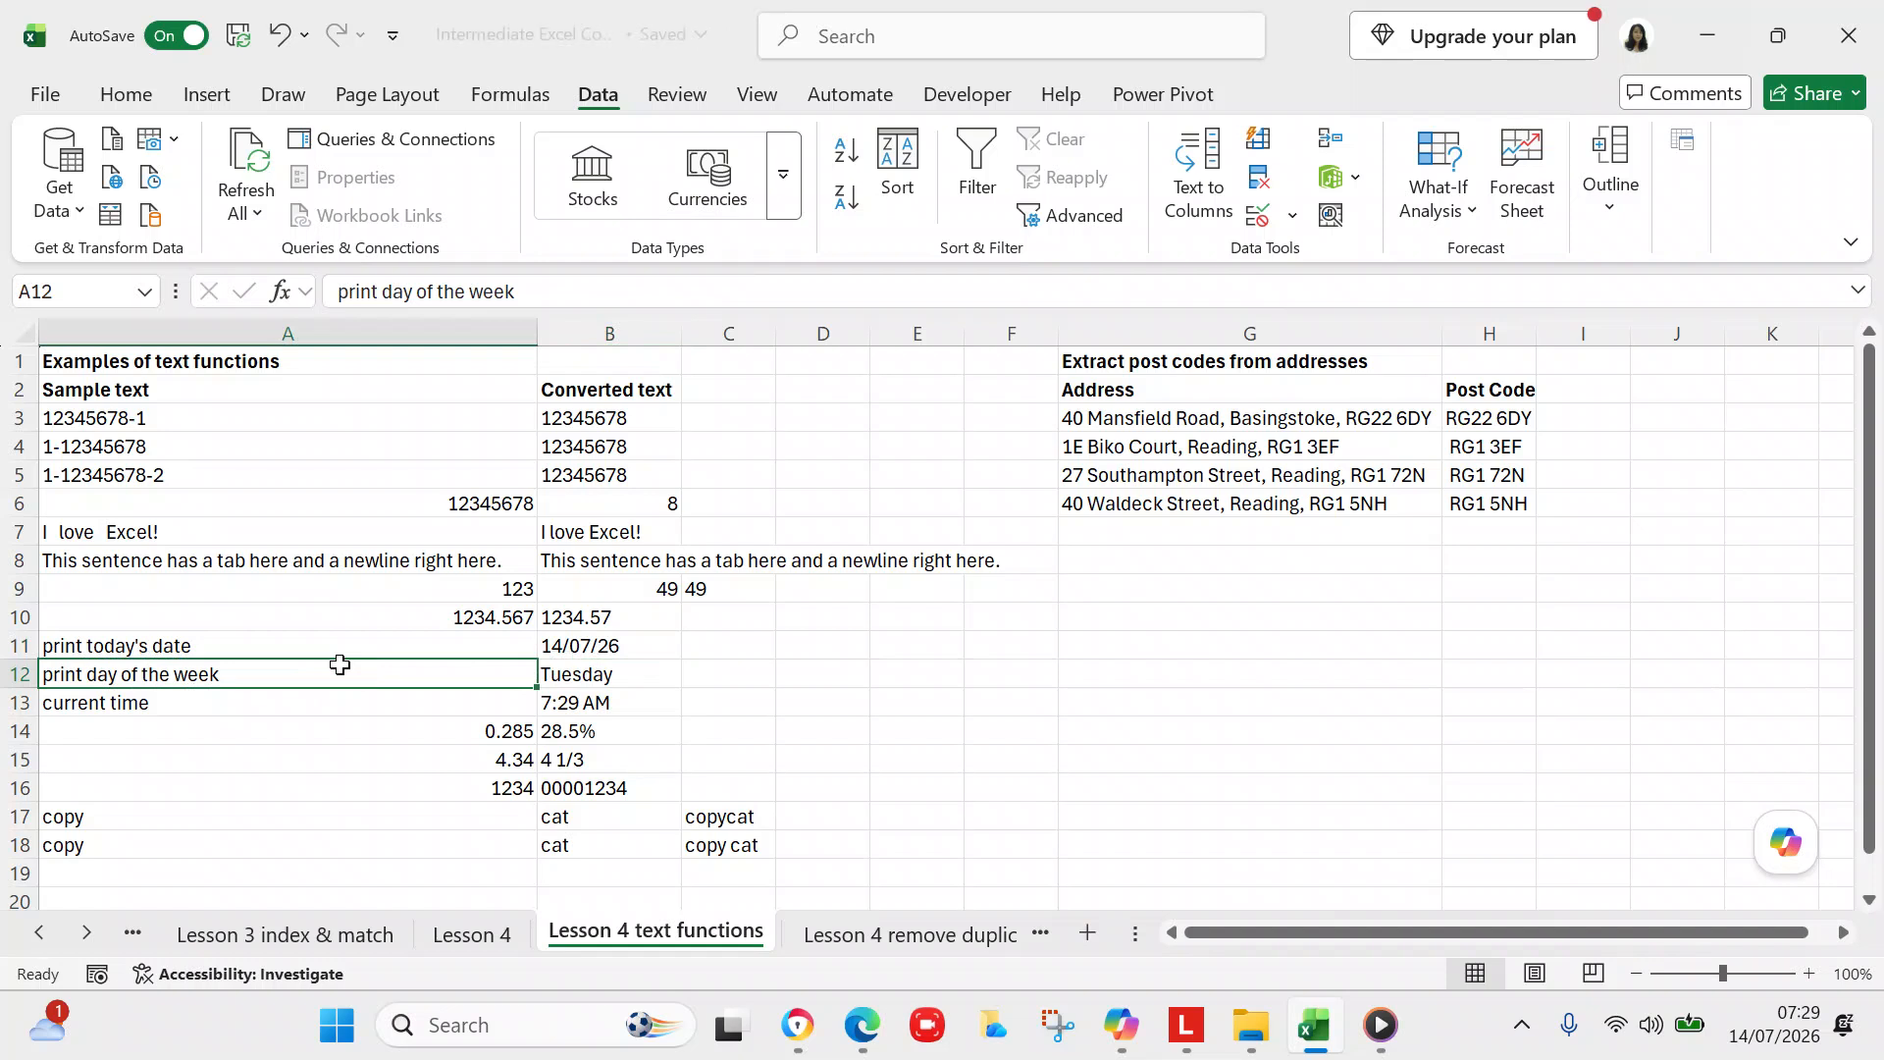
{"action": "left_click", "coordinate": [567, 677]}
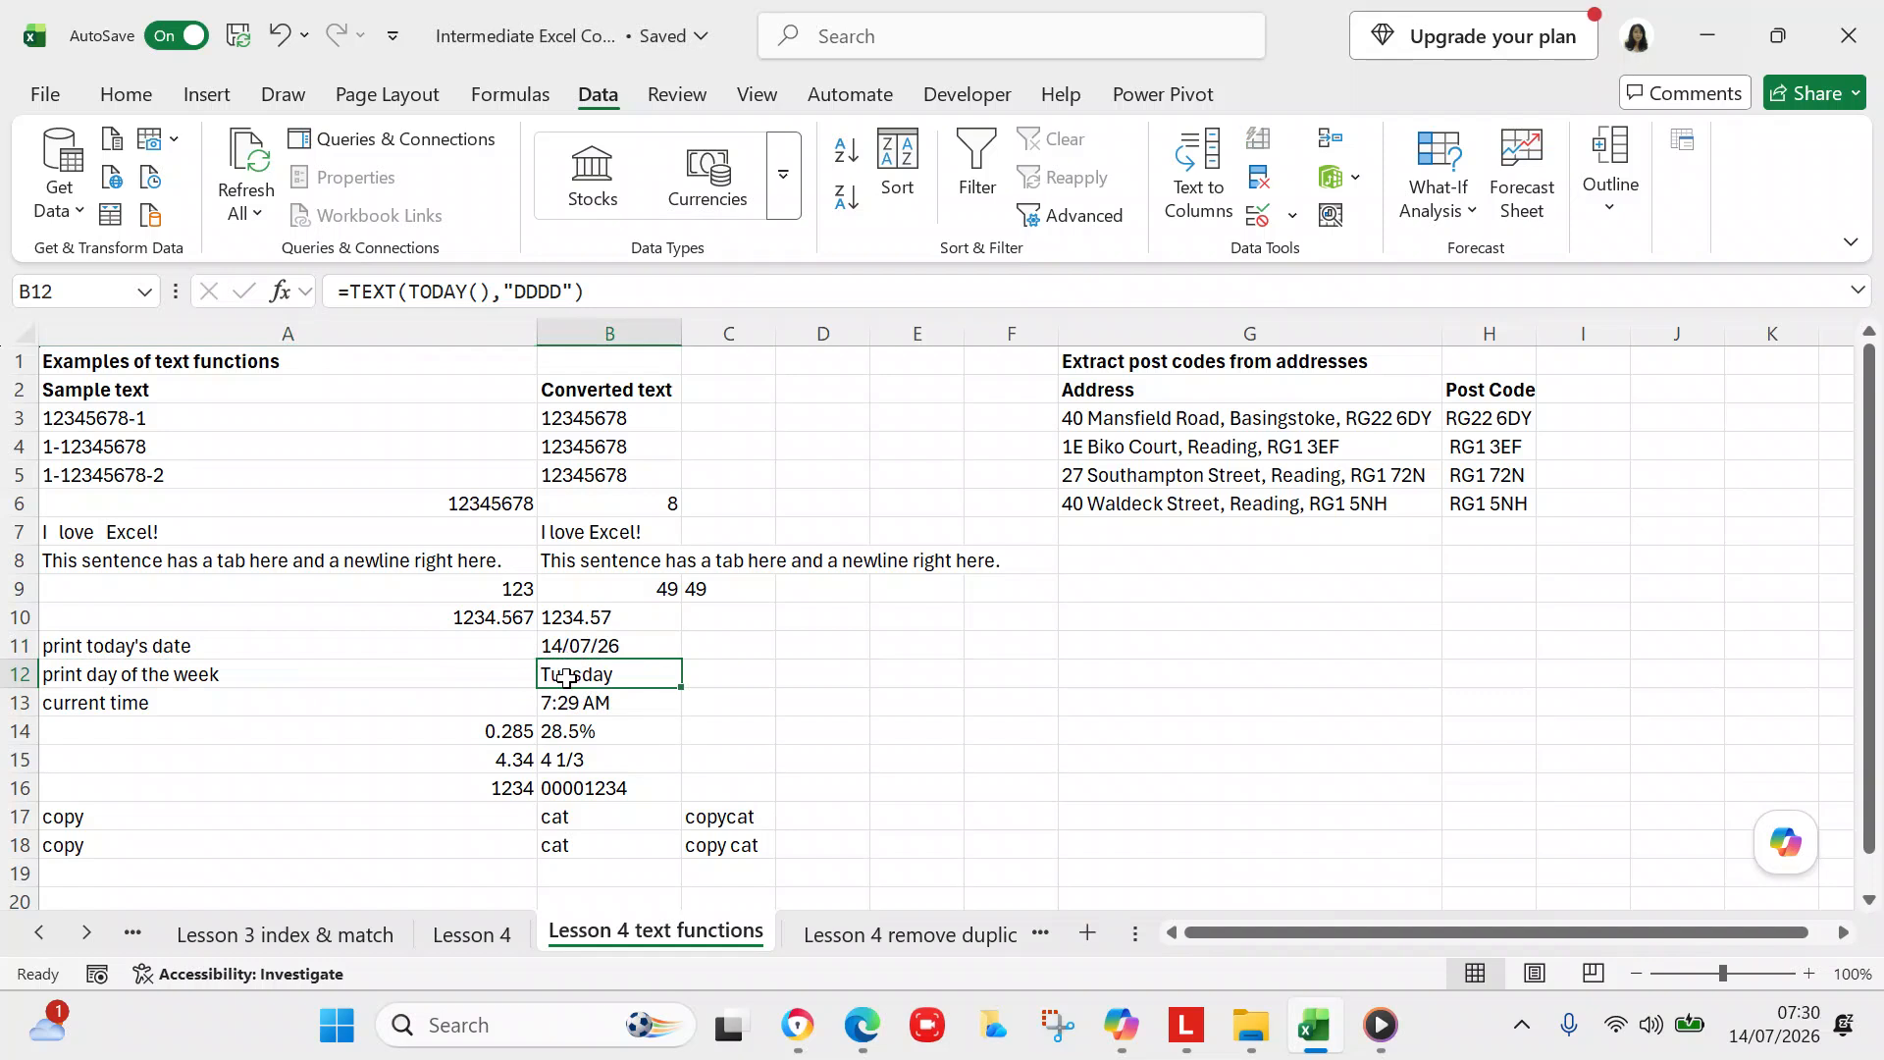
{"action": "left_click", "coordinate": [447, 707]}
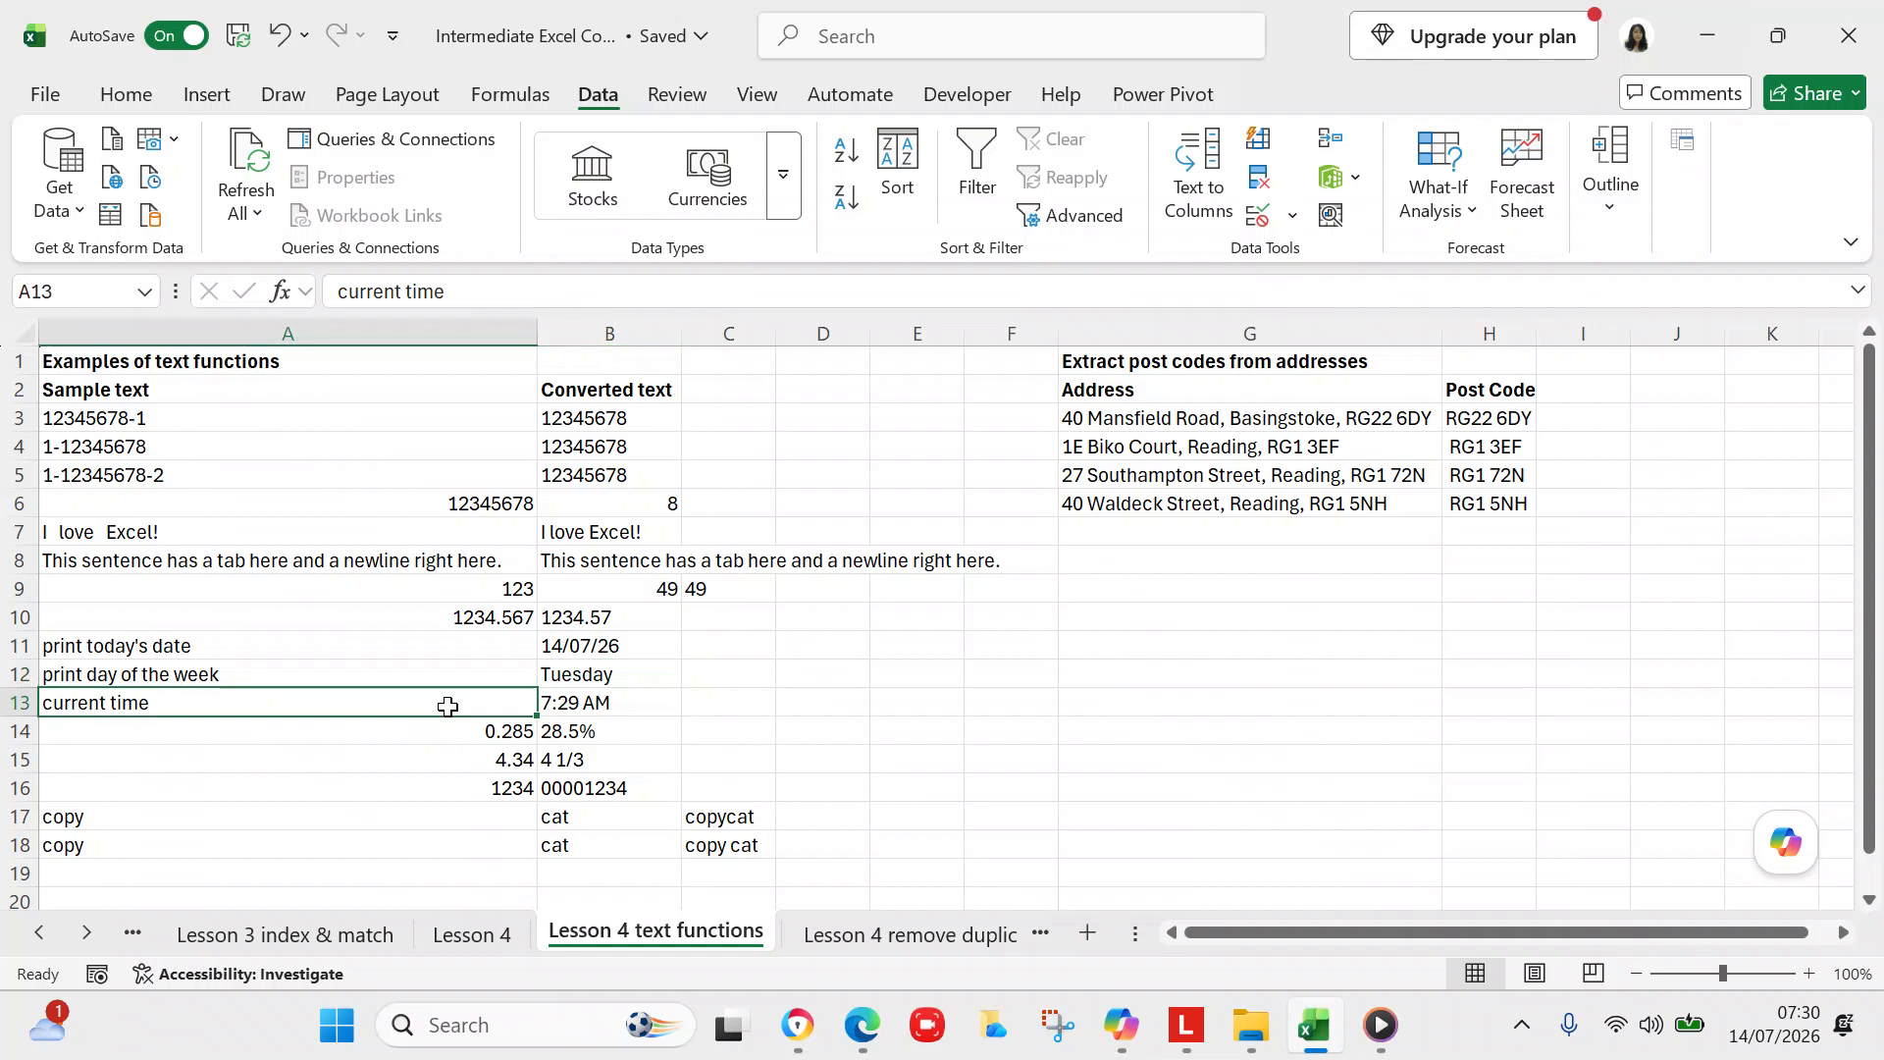
{"action": "left_click", "coordinate": [562, 707]}
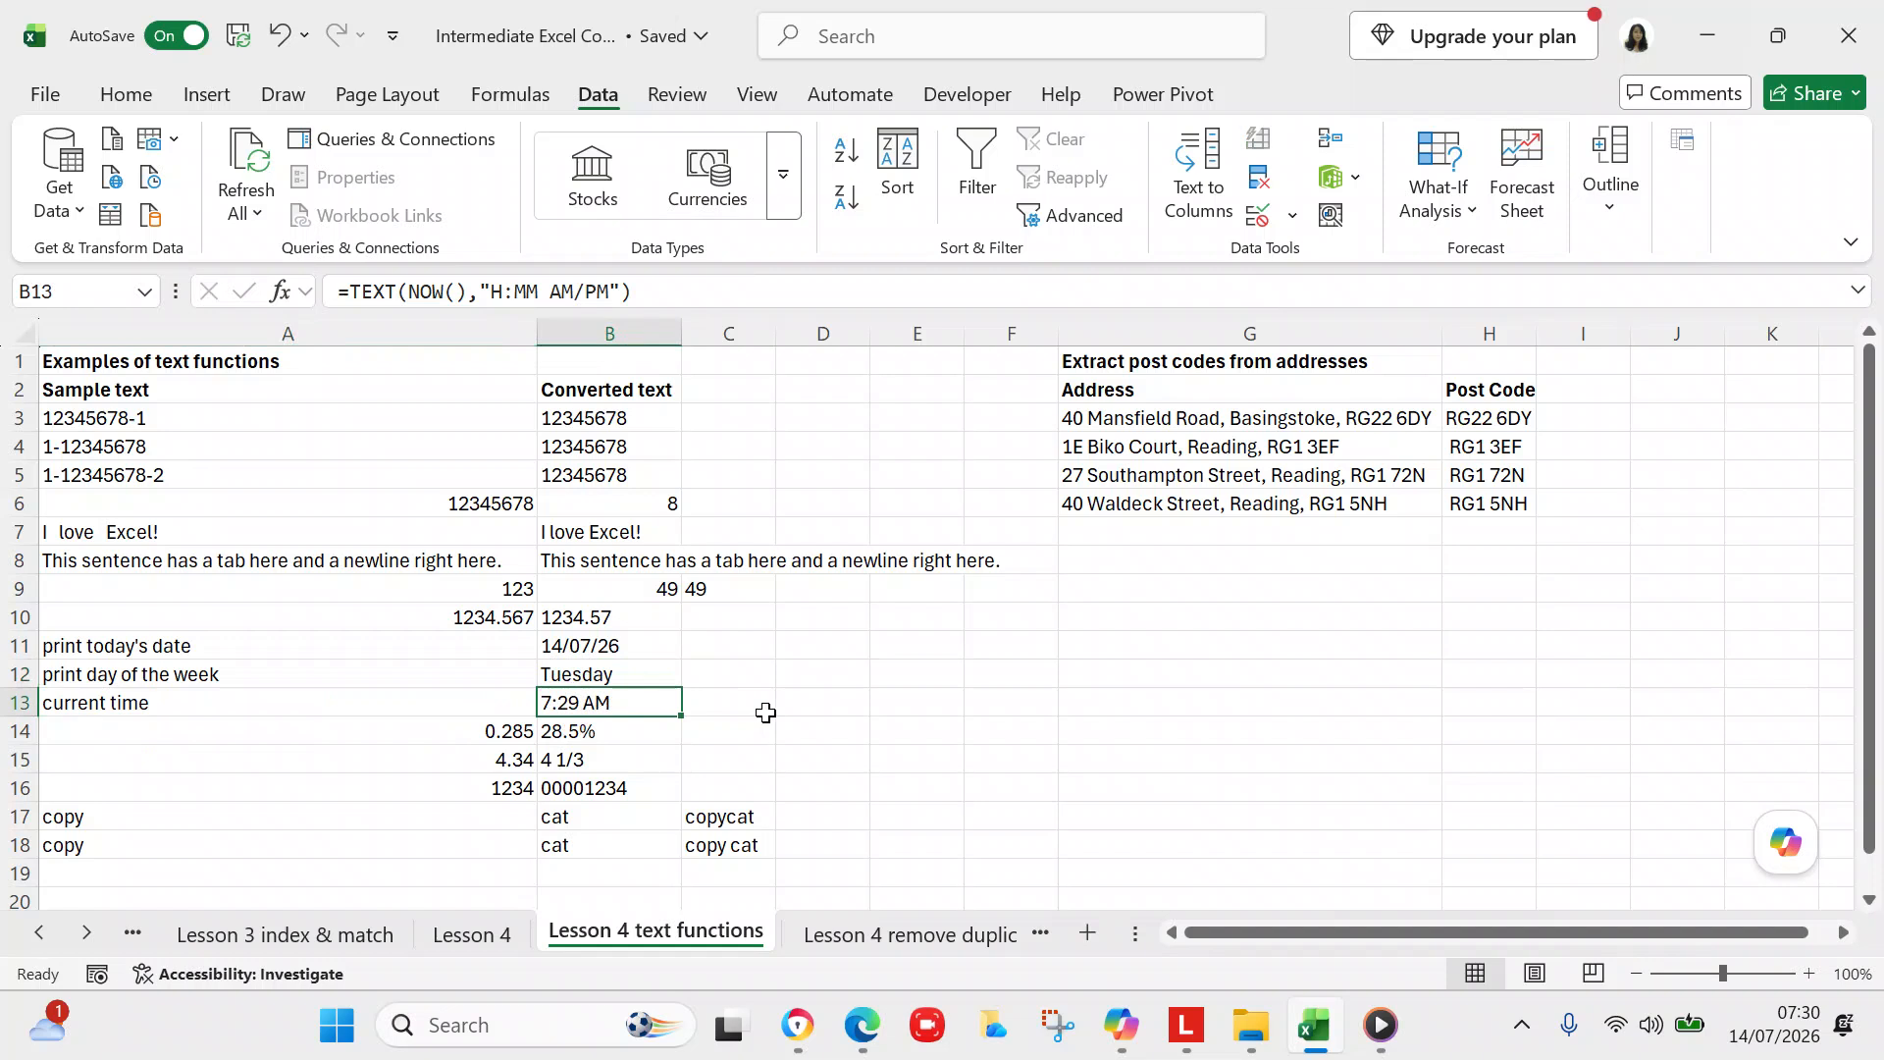
{"action": "left_click", "coordinate": [738, 293]}
{"action": "key", "text": "Return"}
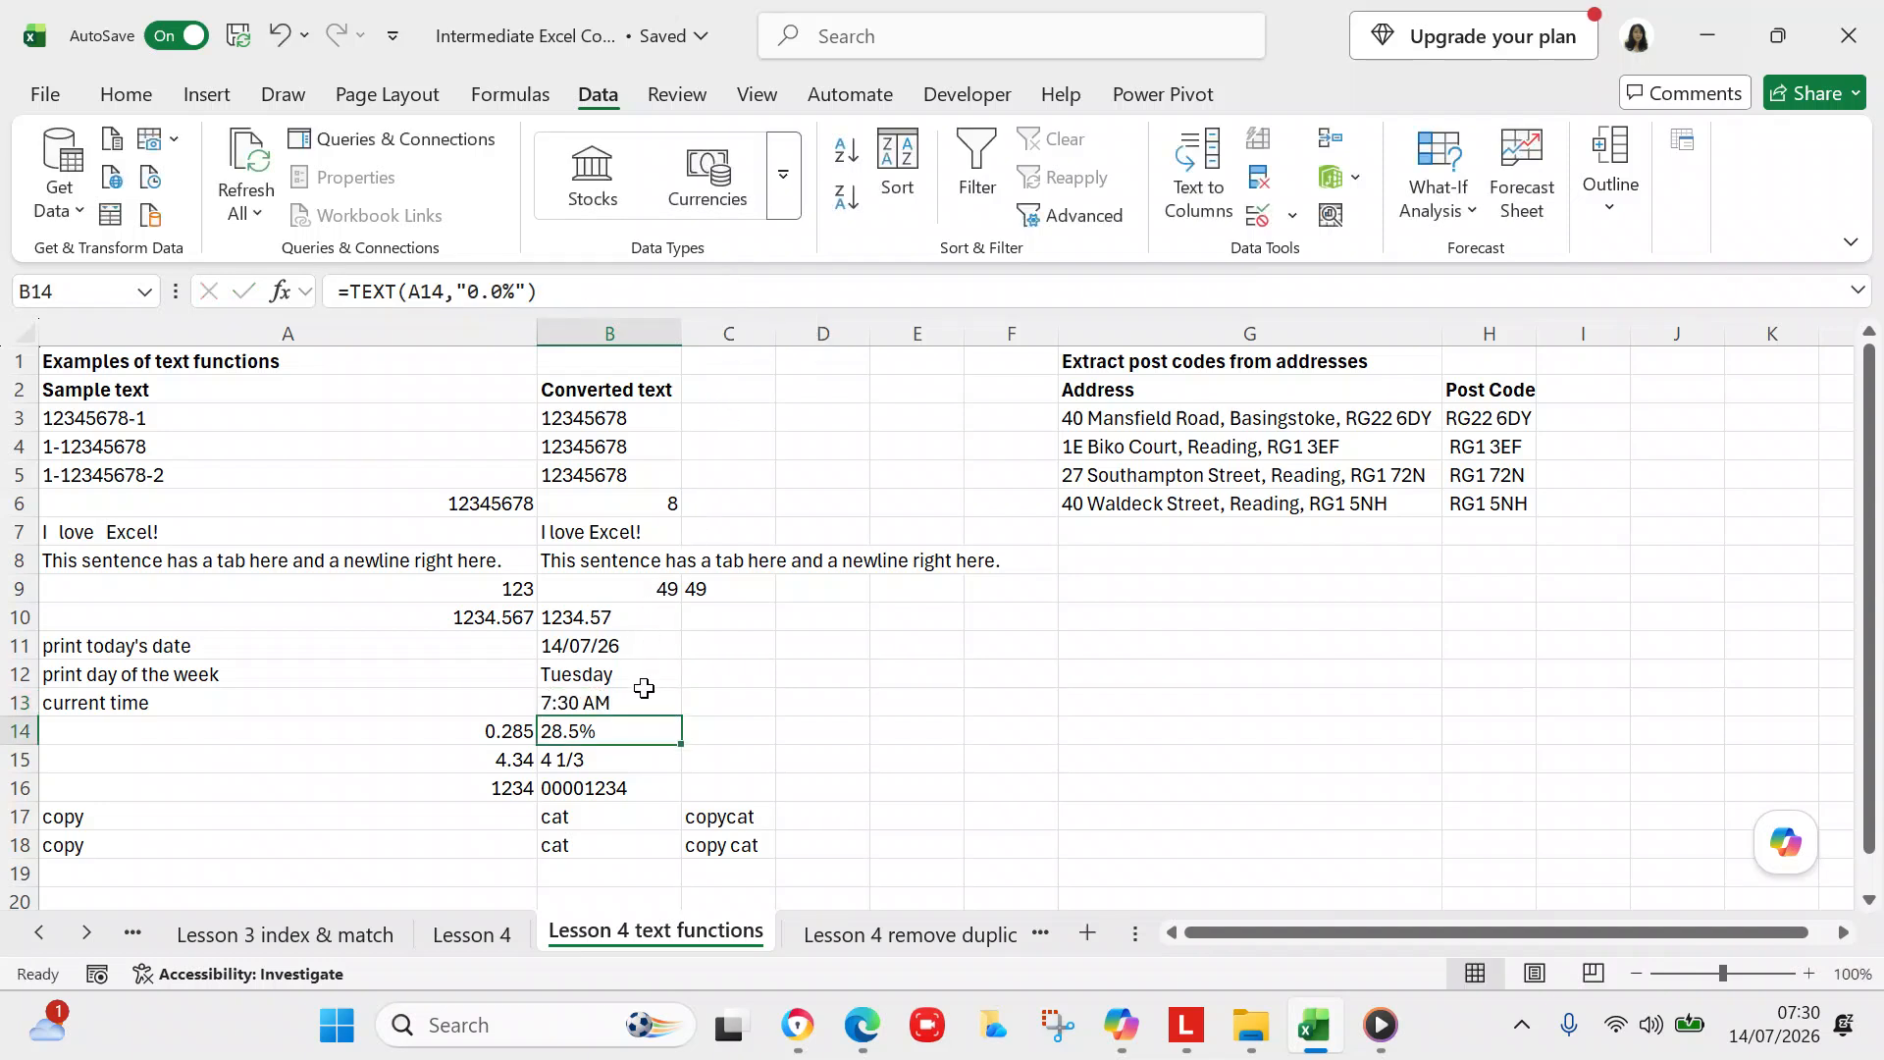
Examine the TEXT formulas for percentage, fraction and leading-zero formatting in B14, B15 and B16 against their sample values.
{"action": "left_click", "coordinate": [435, 733]}
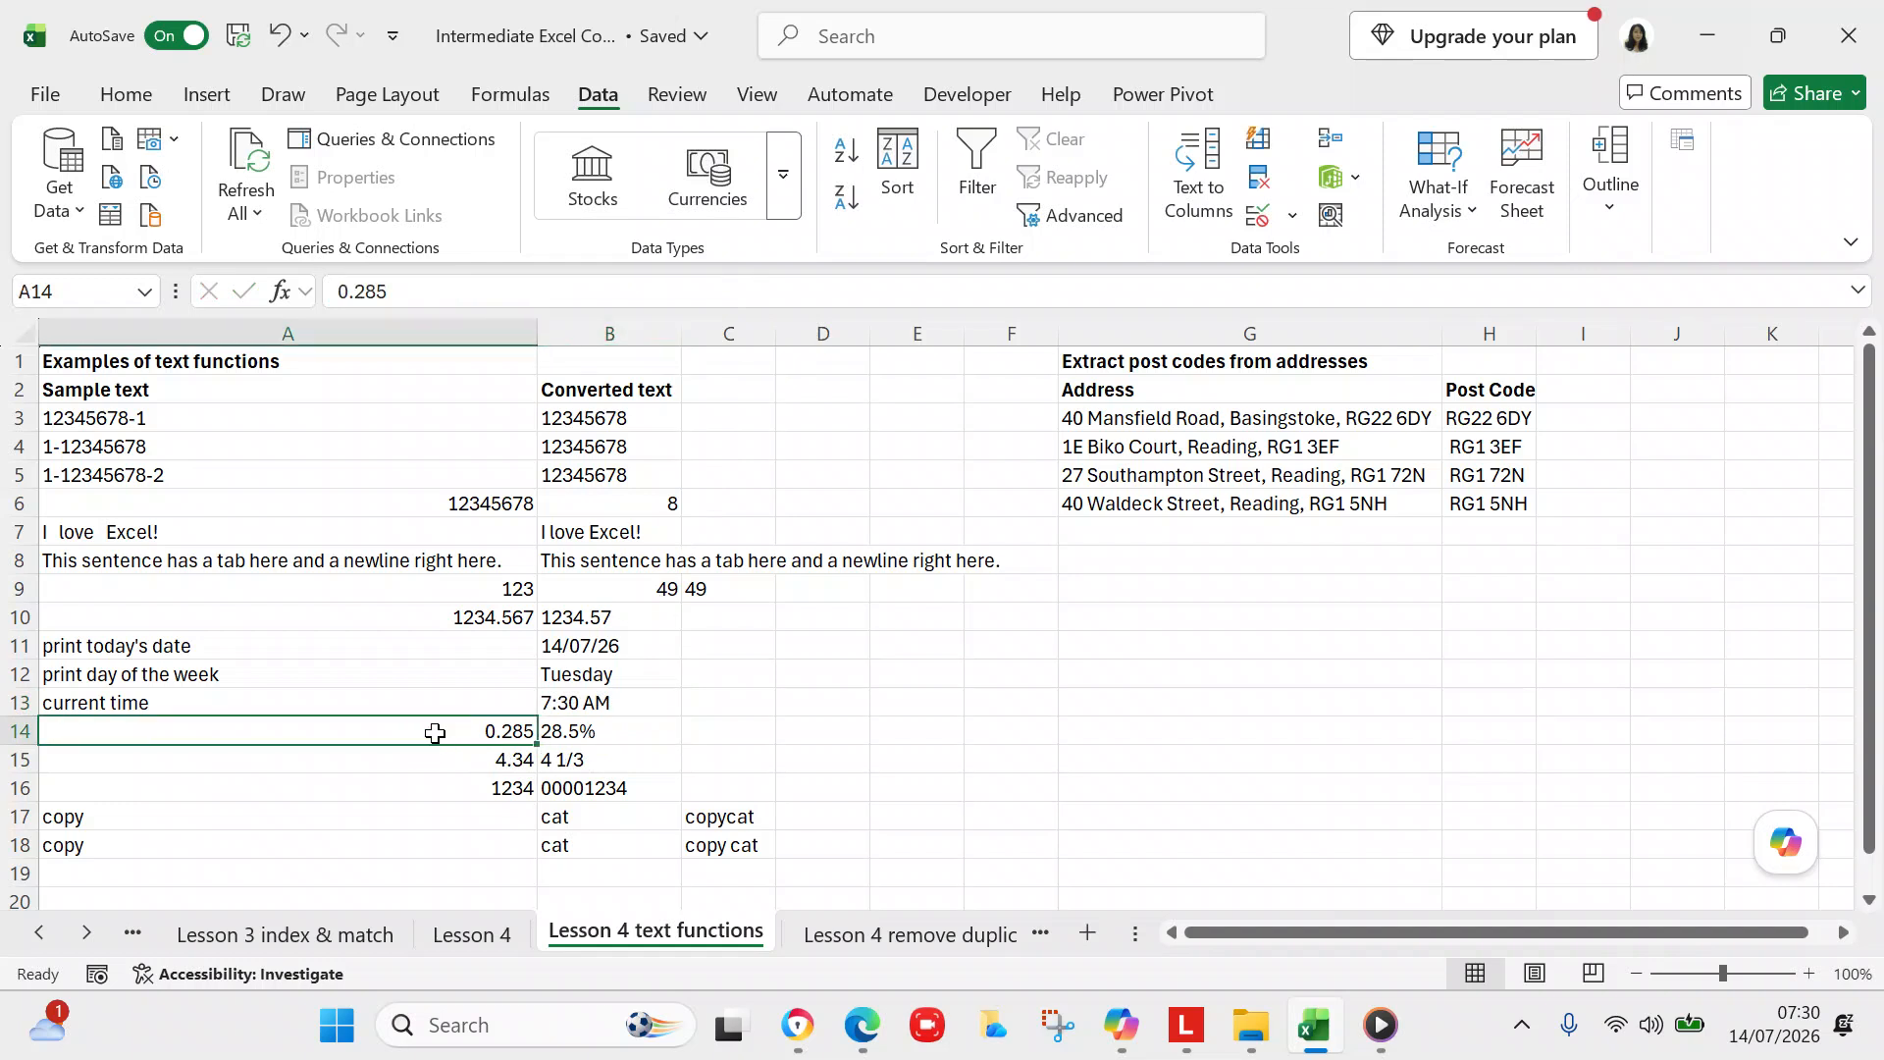
{"action": "left_click", "coordinate": [568, 736]}
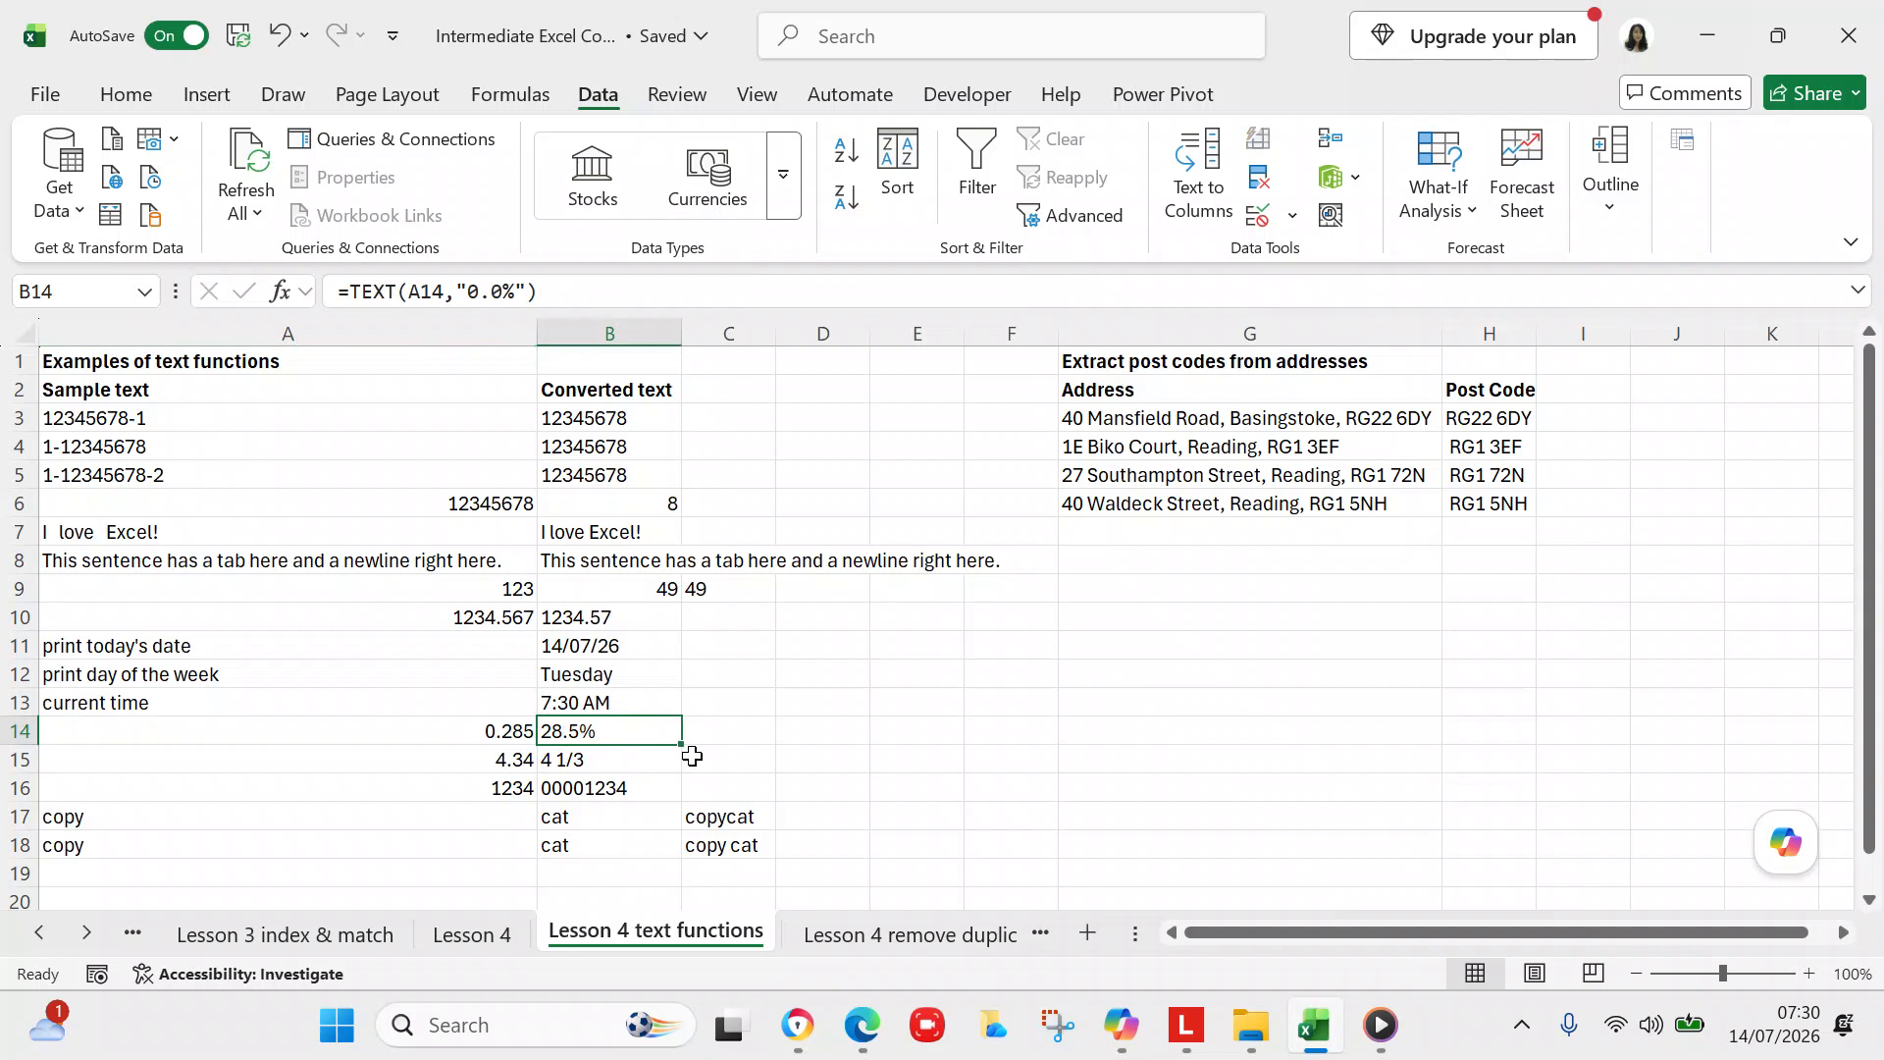
{"action": "left_click", "coordinate": [487, 758]}
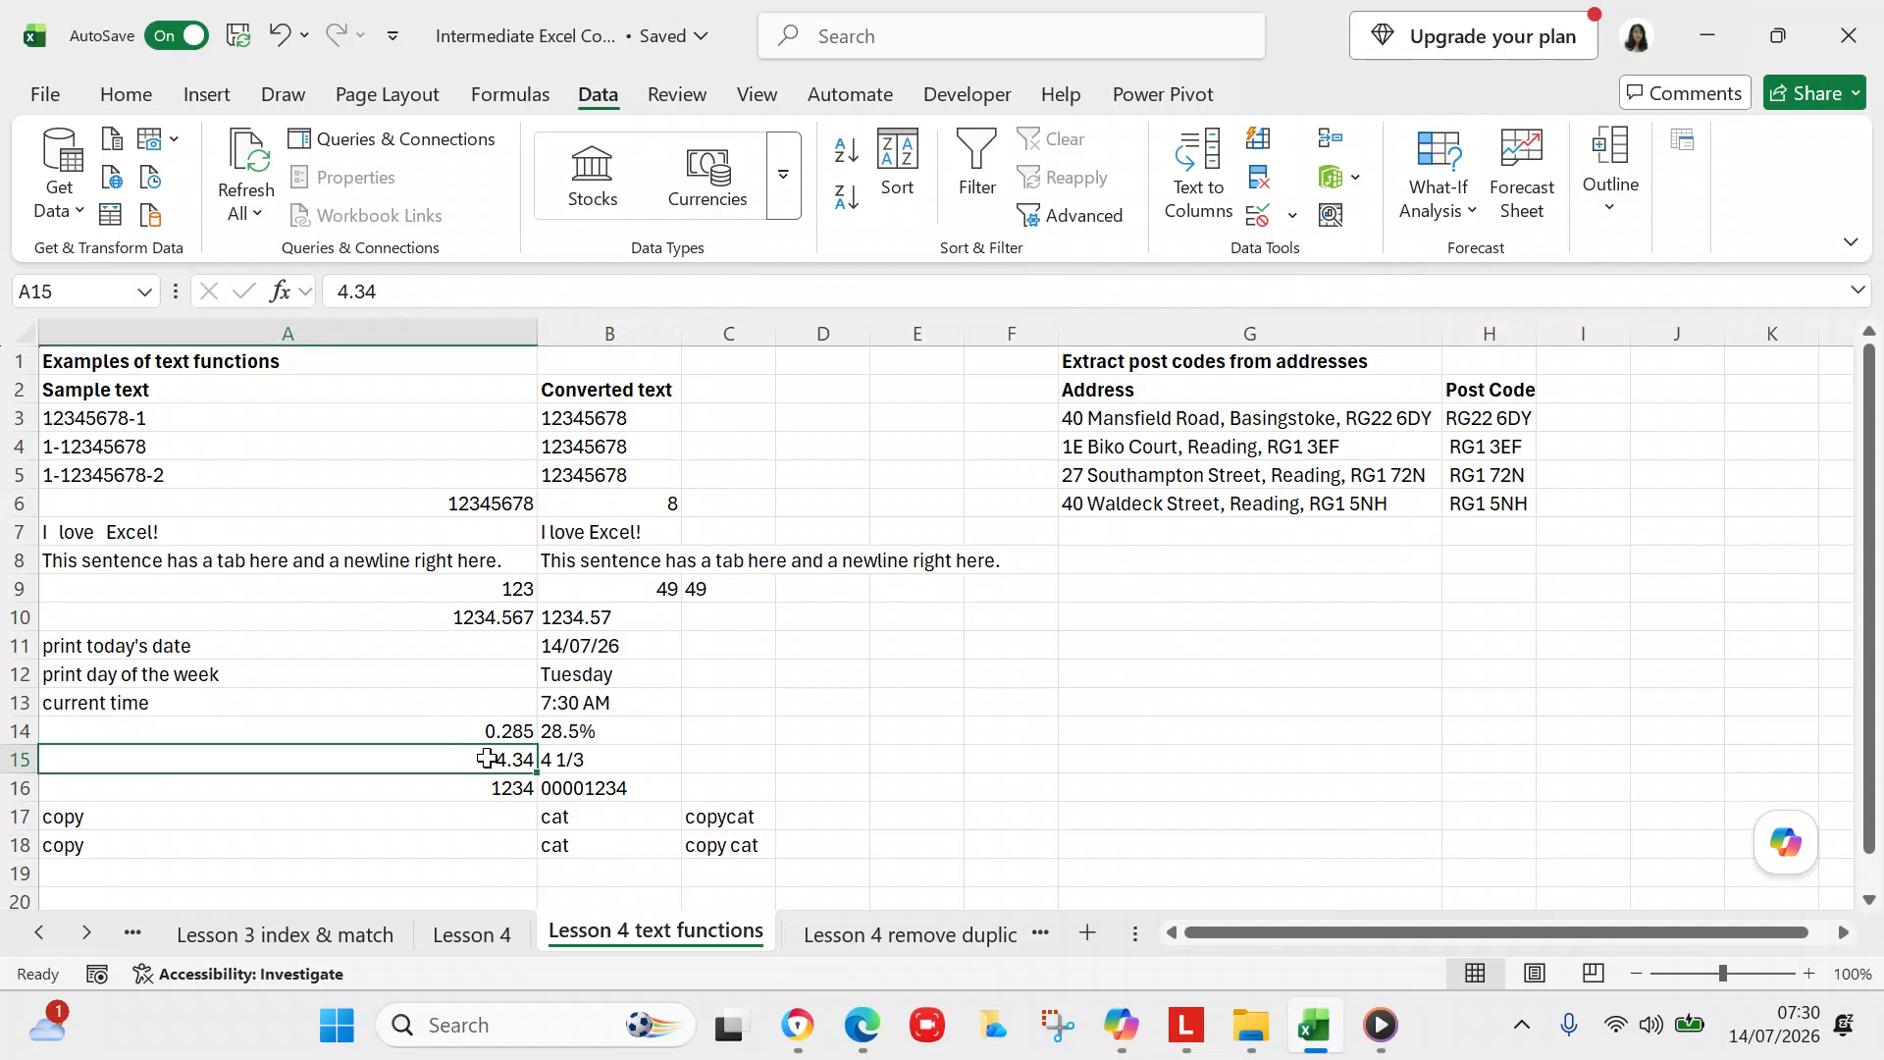
{"action": "left_click", "coordinate": [554, 759]}
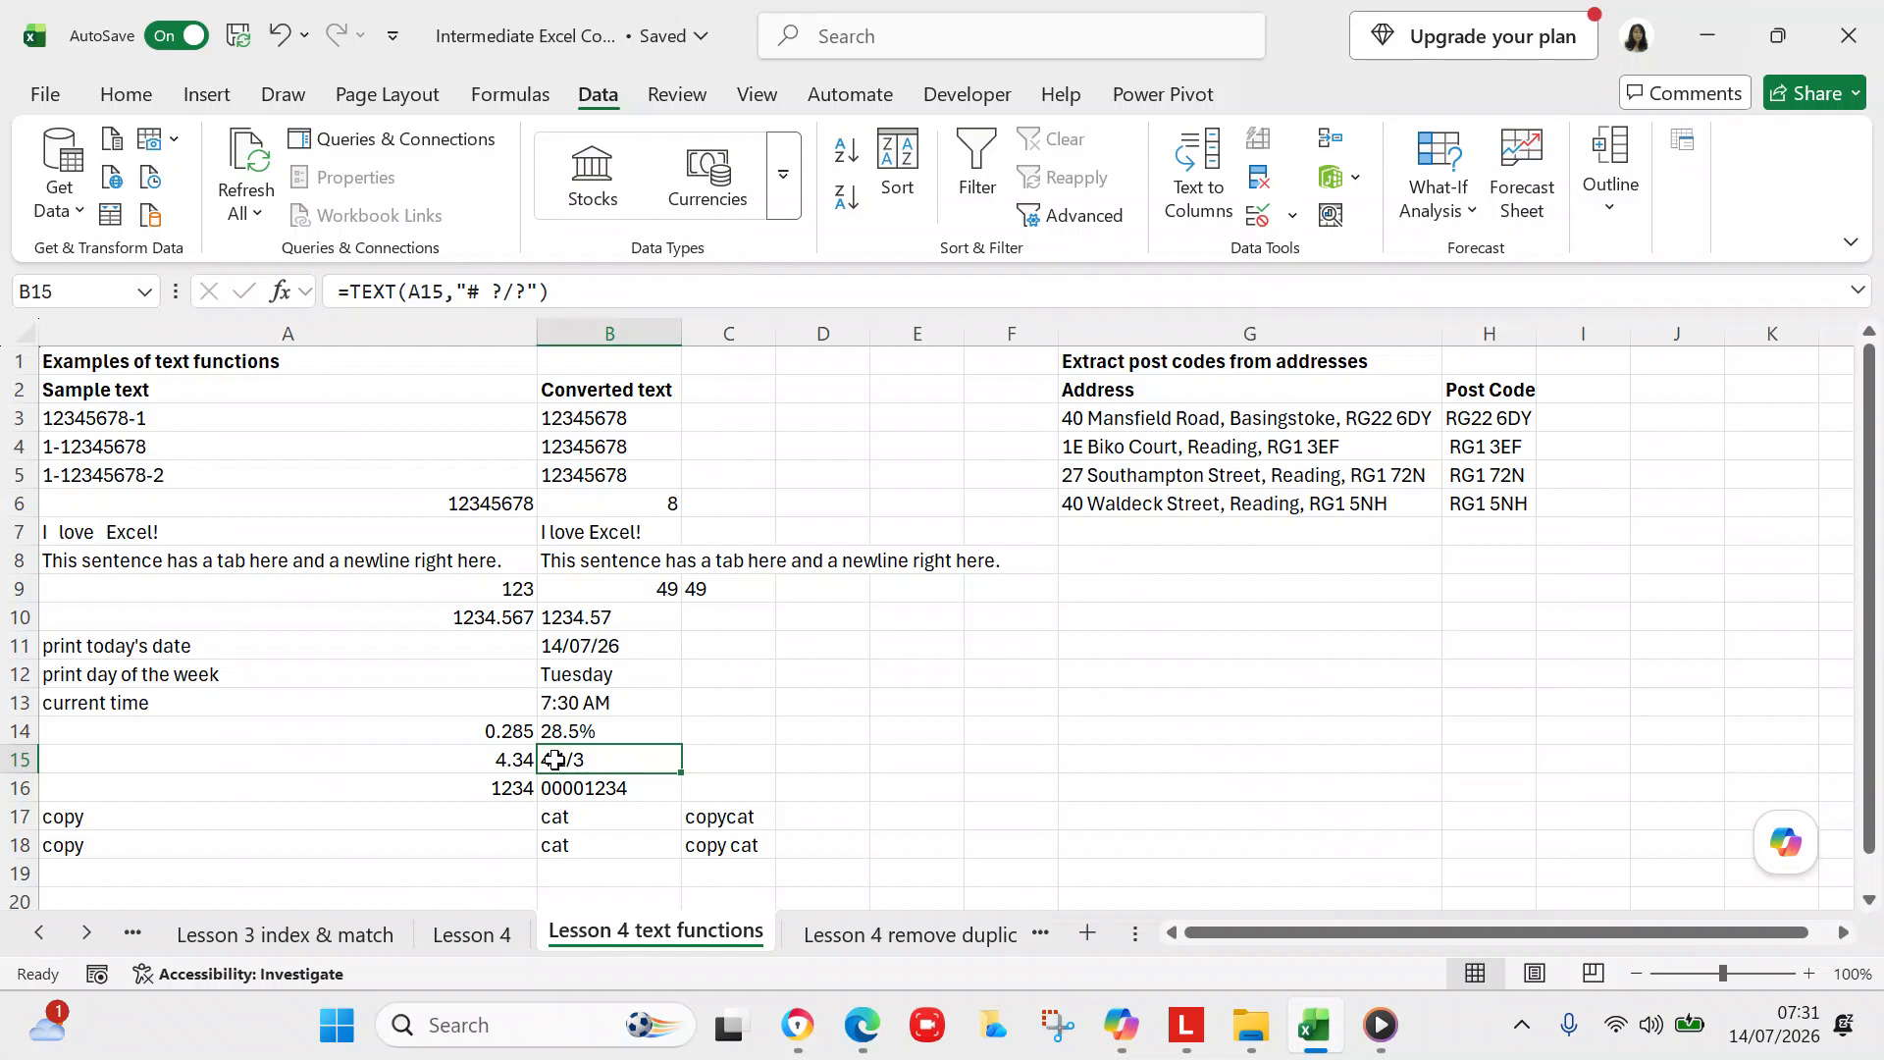
{"action": "left_click", "coordinate": [529, 789]}
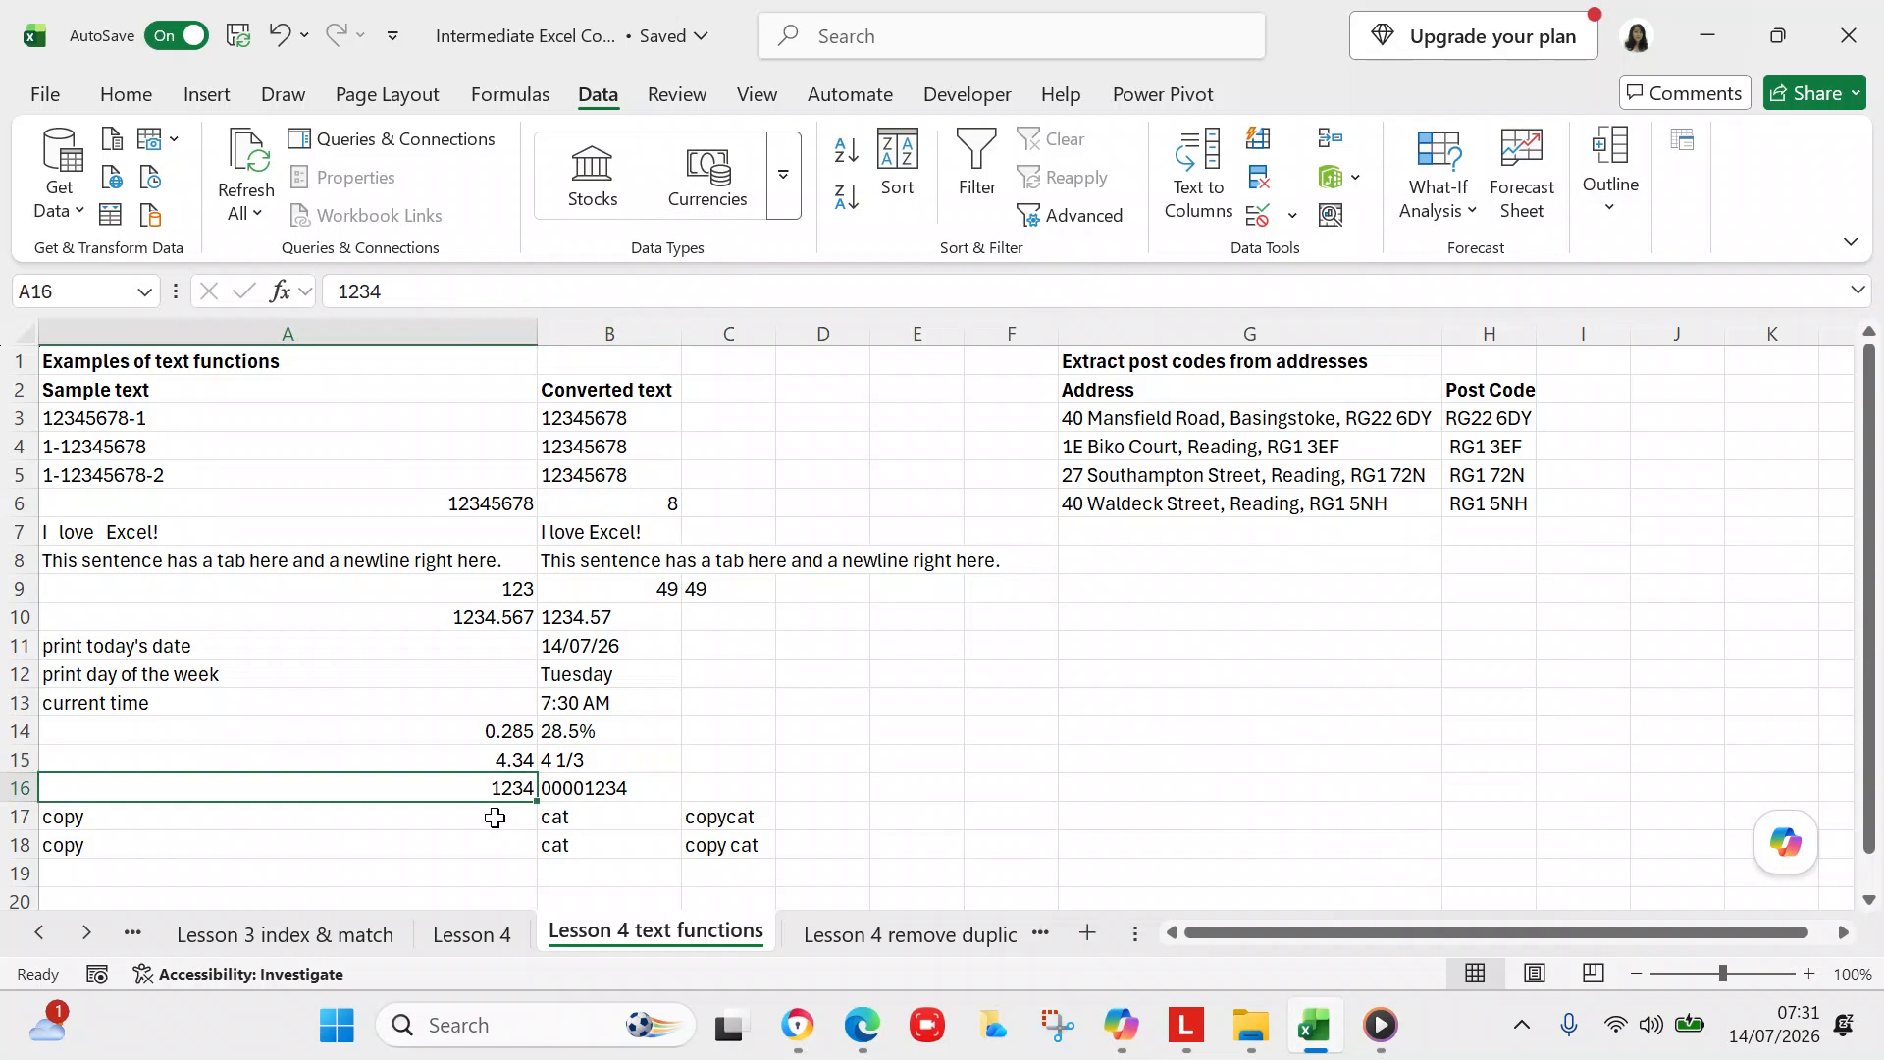
{"action": "left_click", "coordinate": [559, 790]}
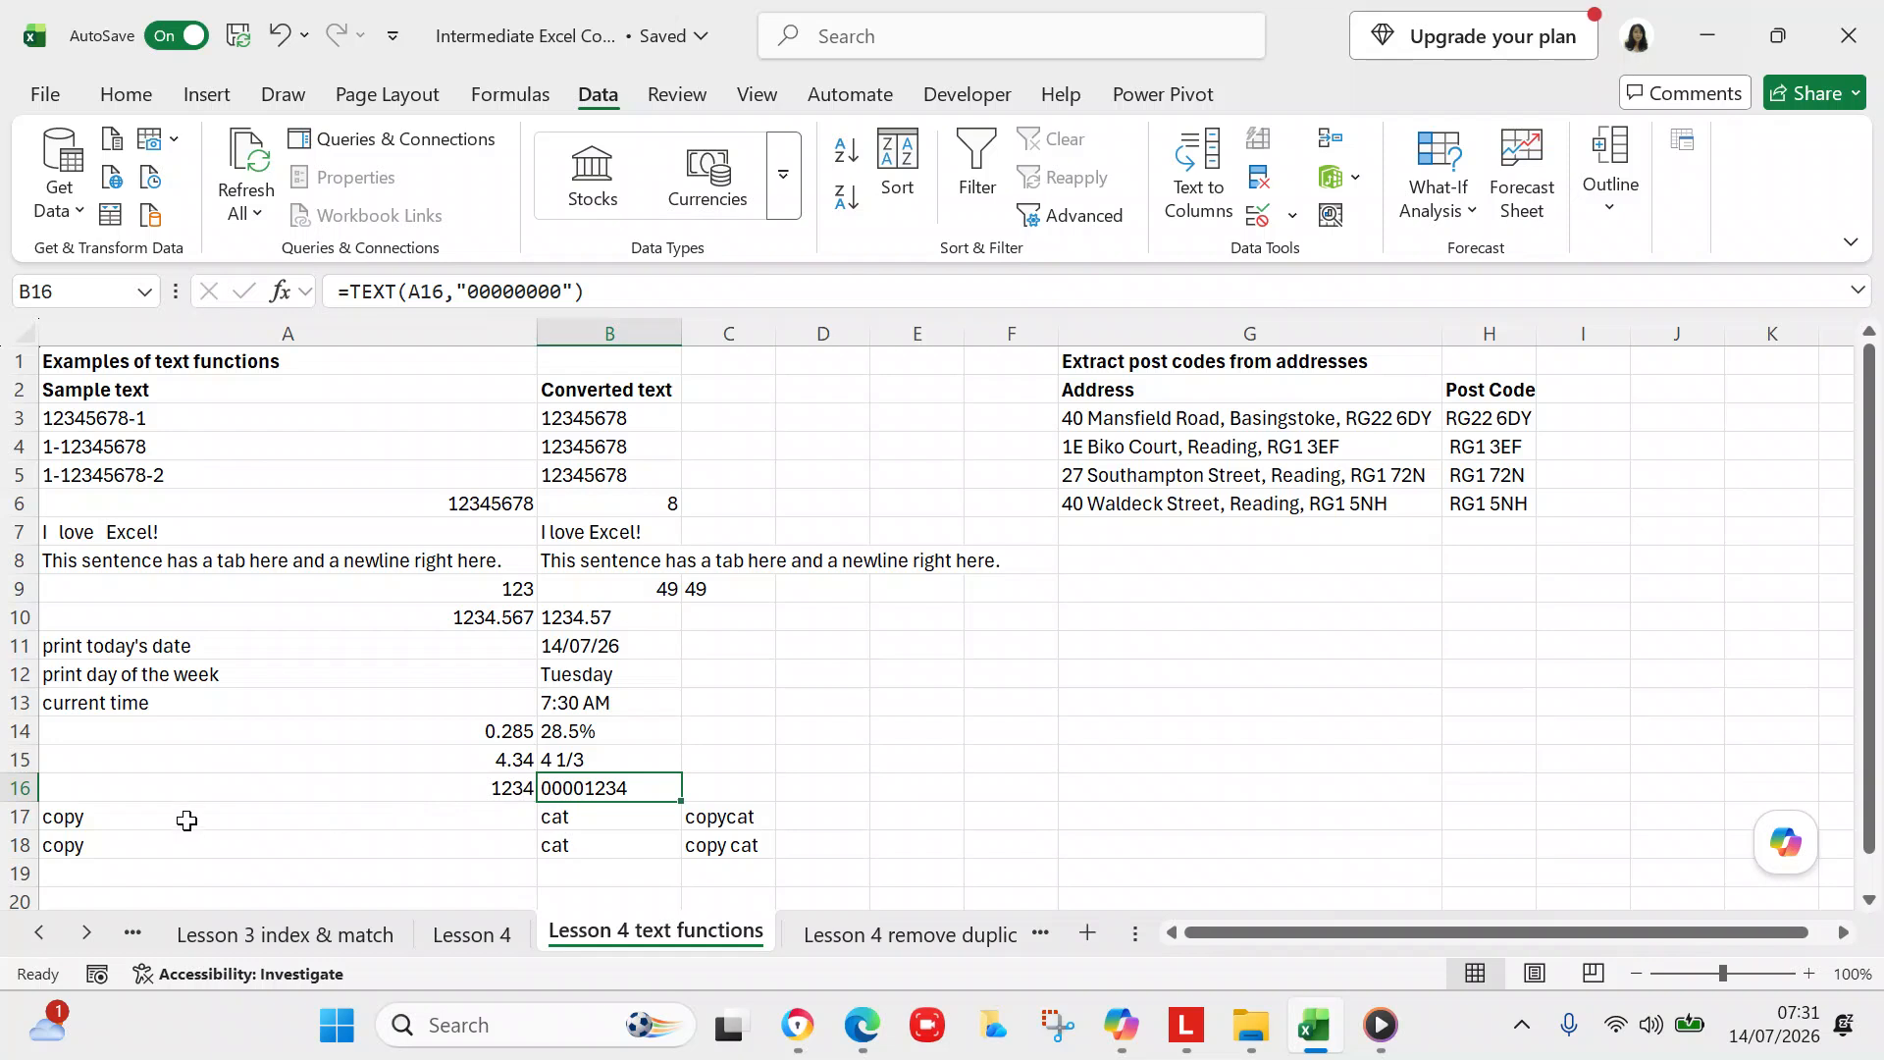
Examine the CONCAT formula in C17 and the TEXTJOIN formula in C18 along with the words they combine.
{"action": "left_click", "coordinate": [93, 821]}
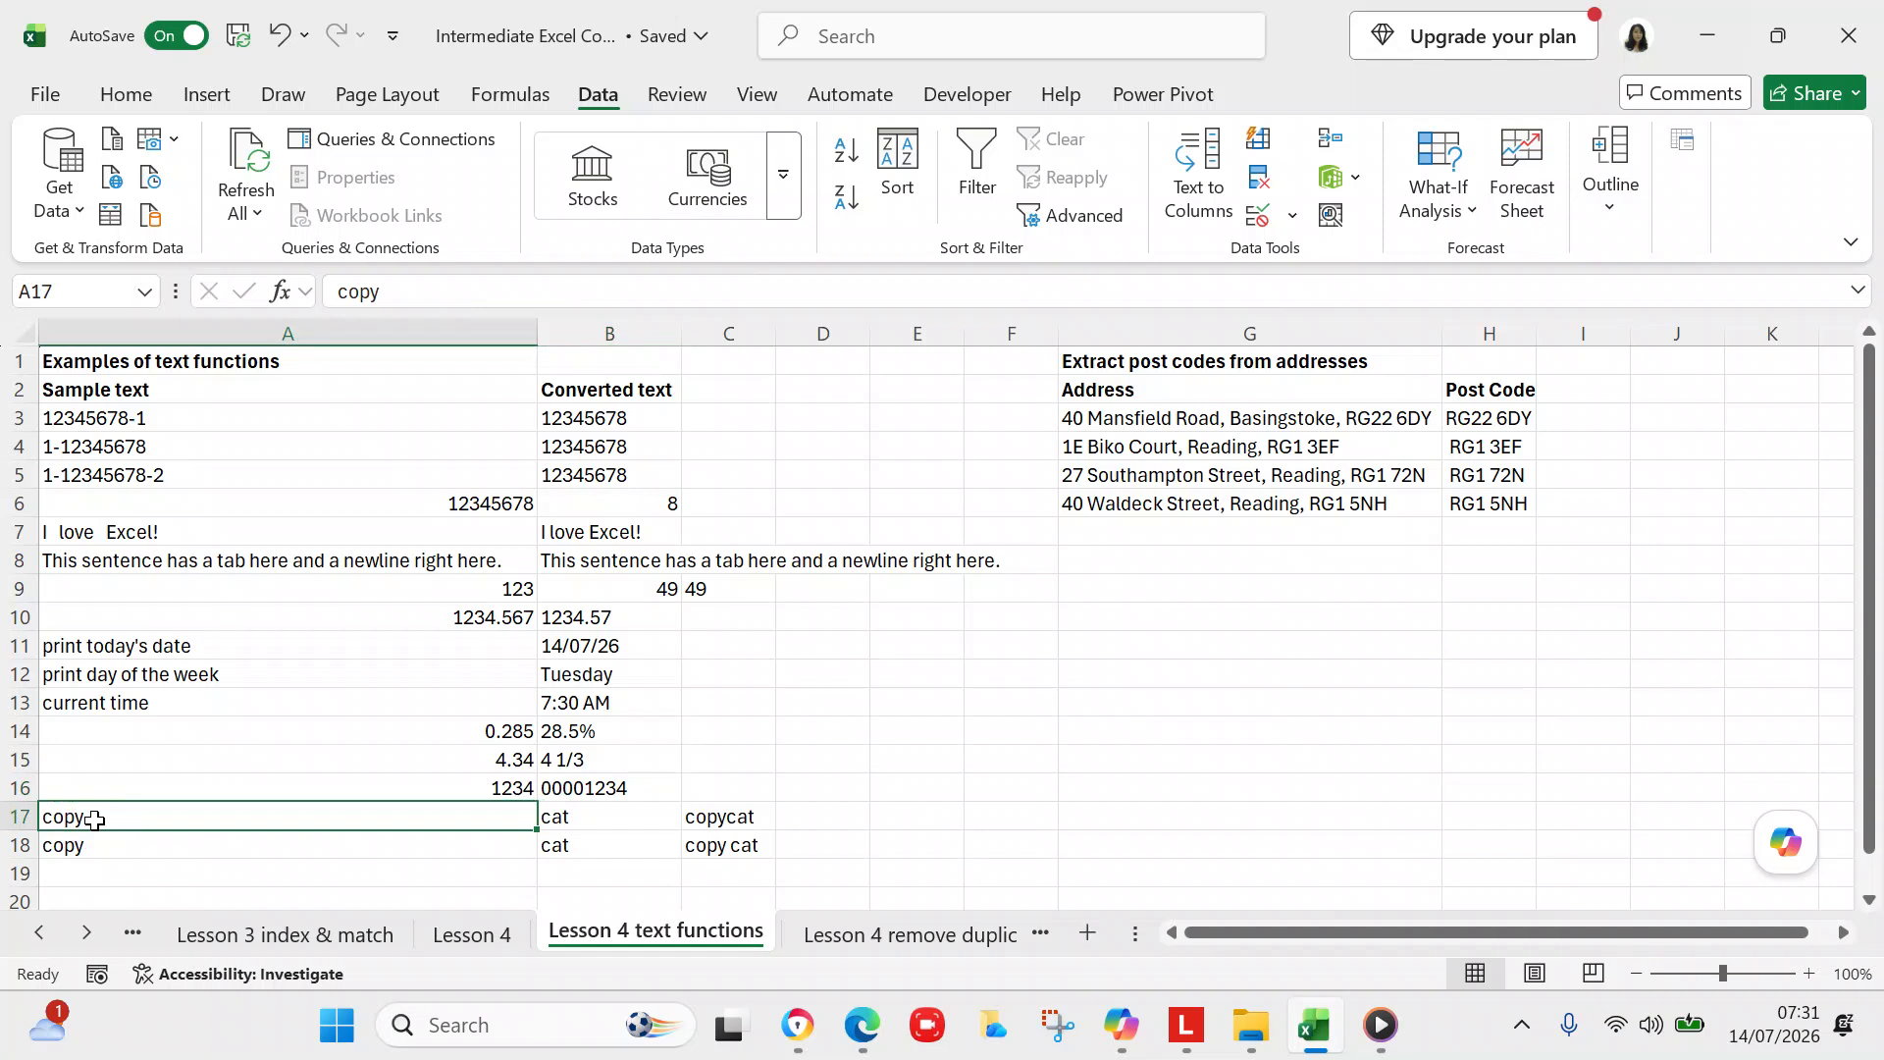
{"action": "left_click", "coordinate": [562, 814]}
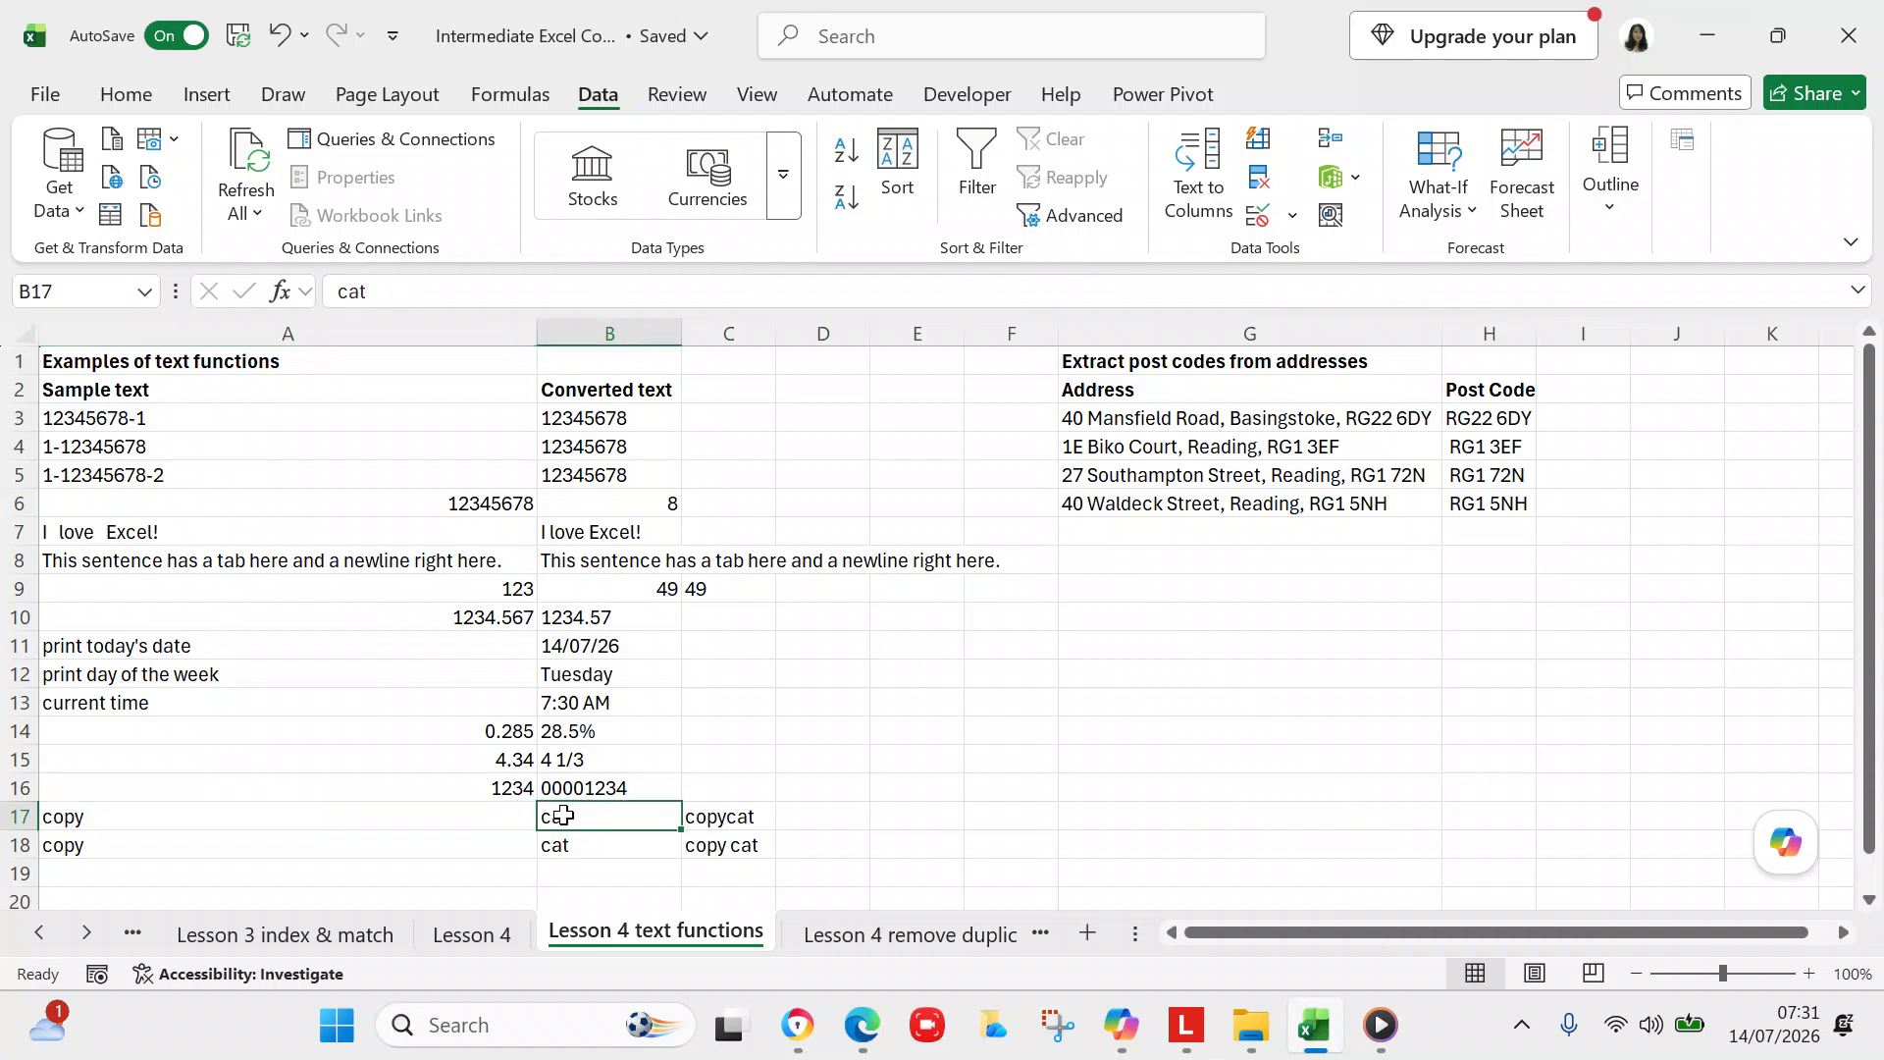
{"action": "left_click", "coordinate": [696, 819]}
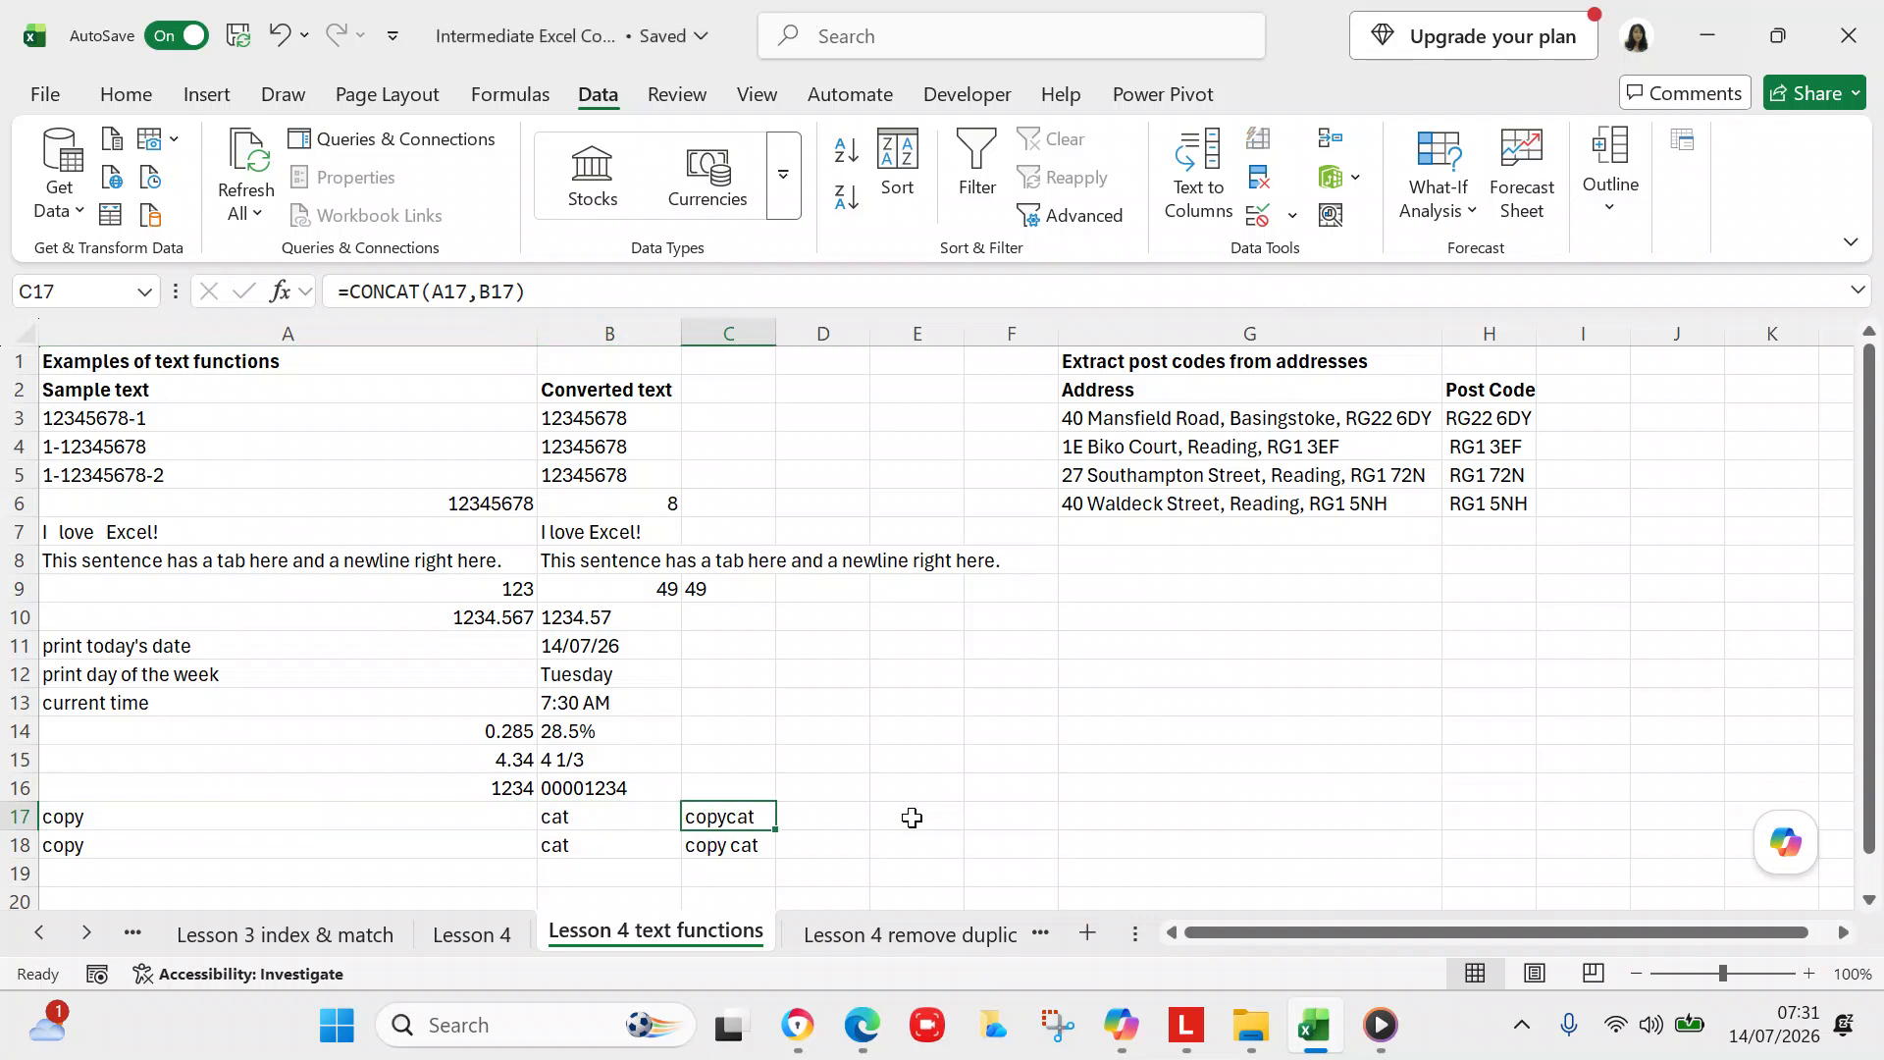
{"action": "left_click", "coordinate": [282, 844]}
{"action": "left_click", "coordinate": [556, 842]}
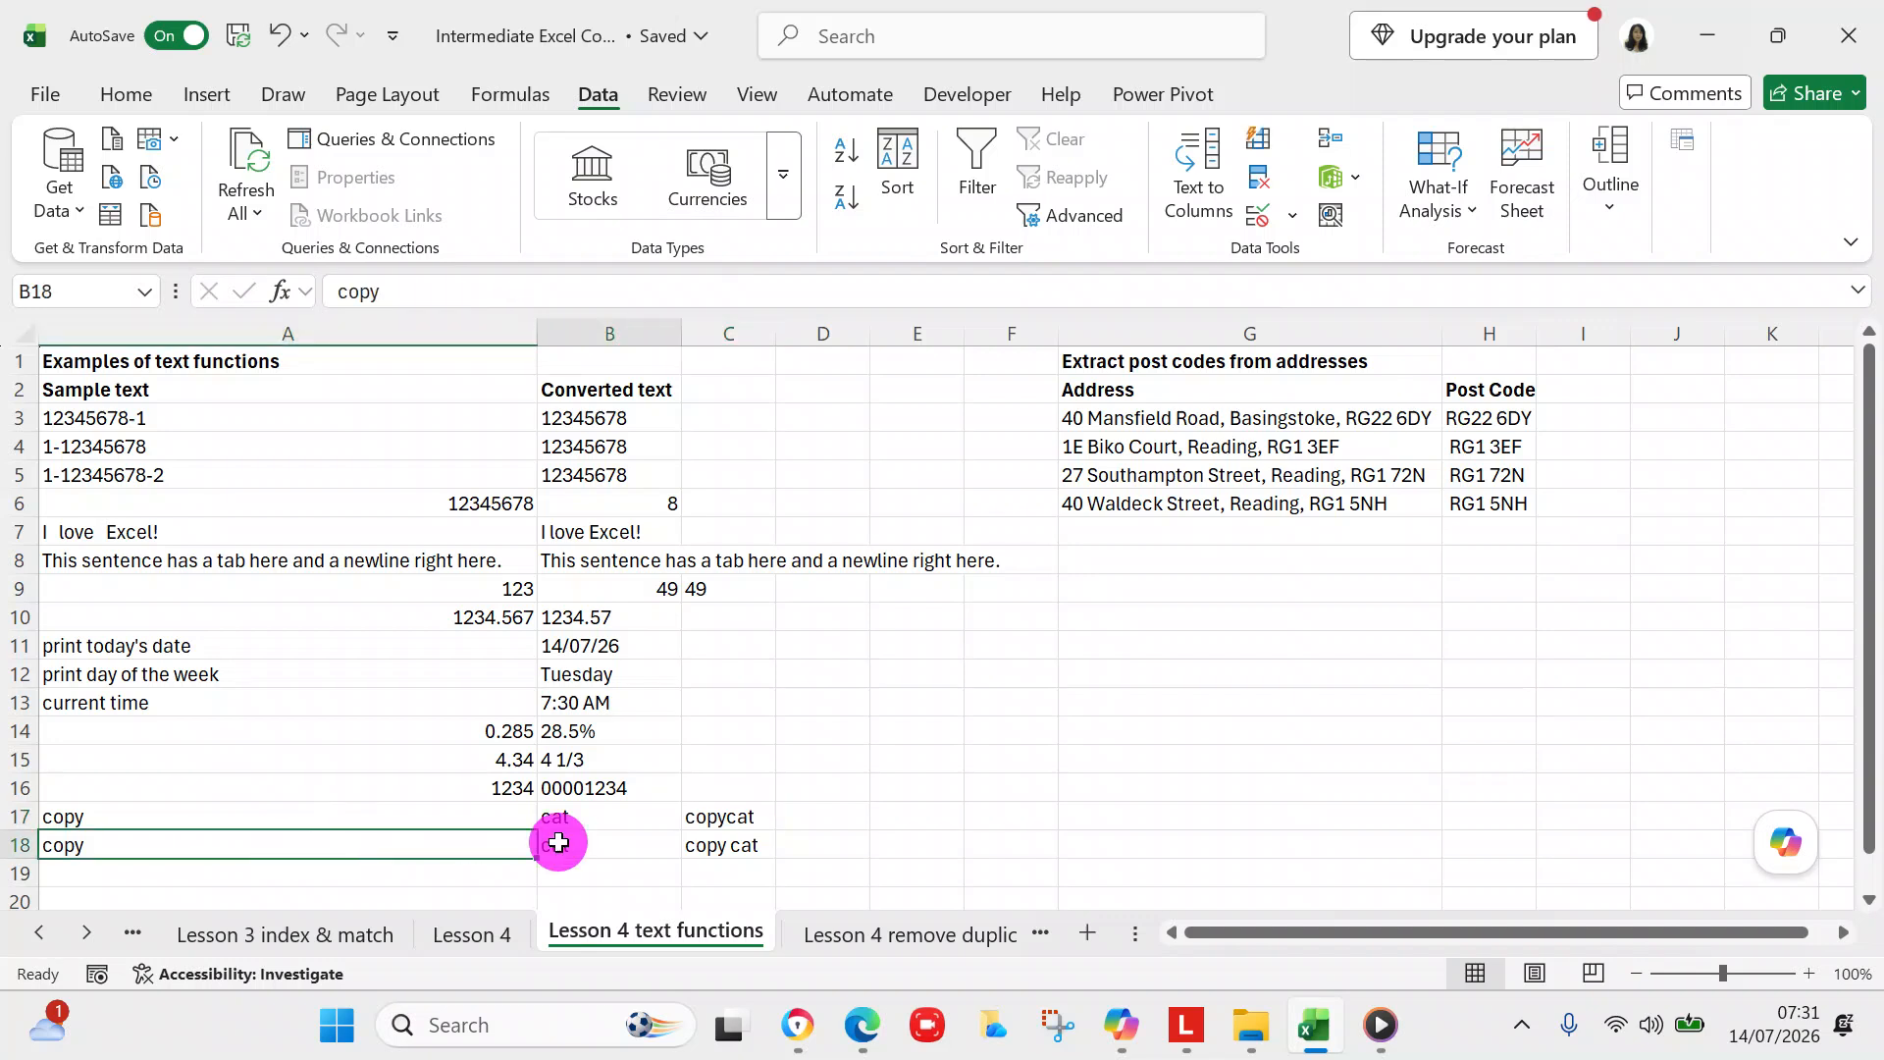
{"action": "left_click", "coordinate": [702, 842]}
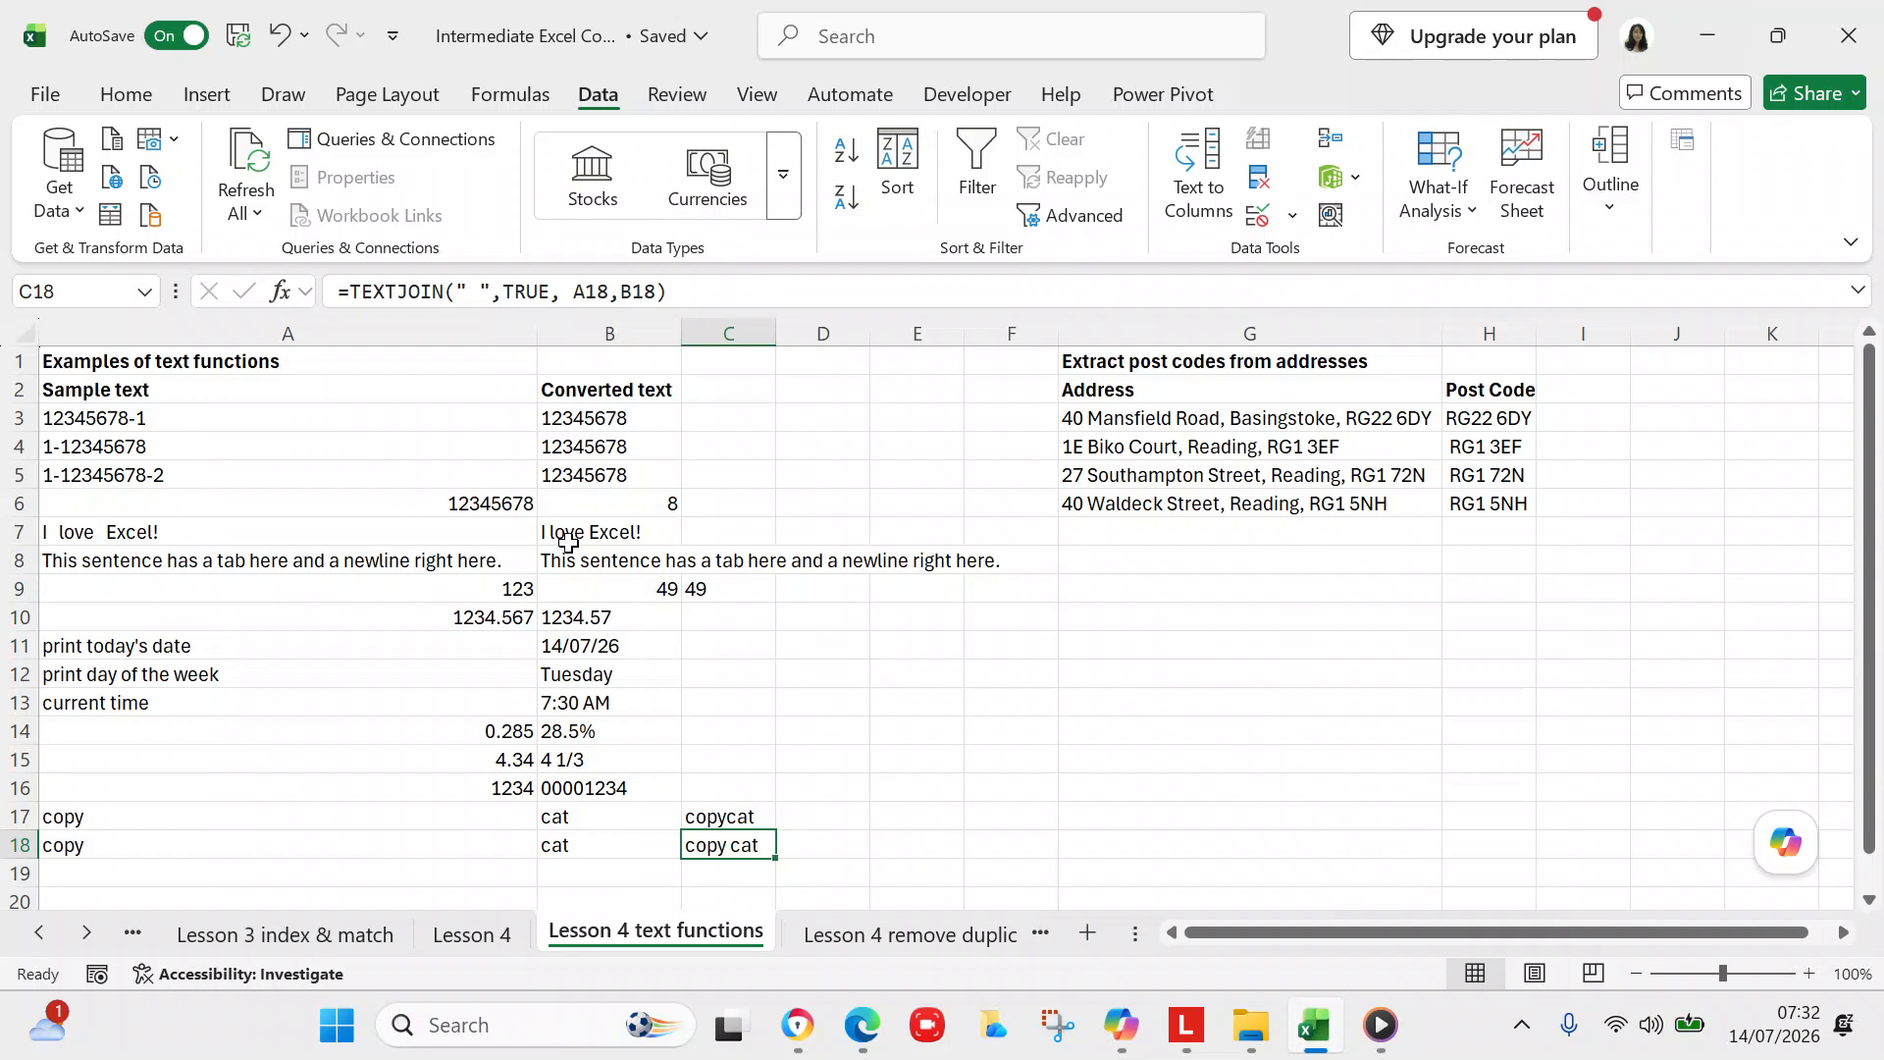
Change the delimiter in the C18 TEXTJOIN formula to a hyphen and check the joined text.
{"action": "left_click", "coordinate": [478, 293]}
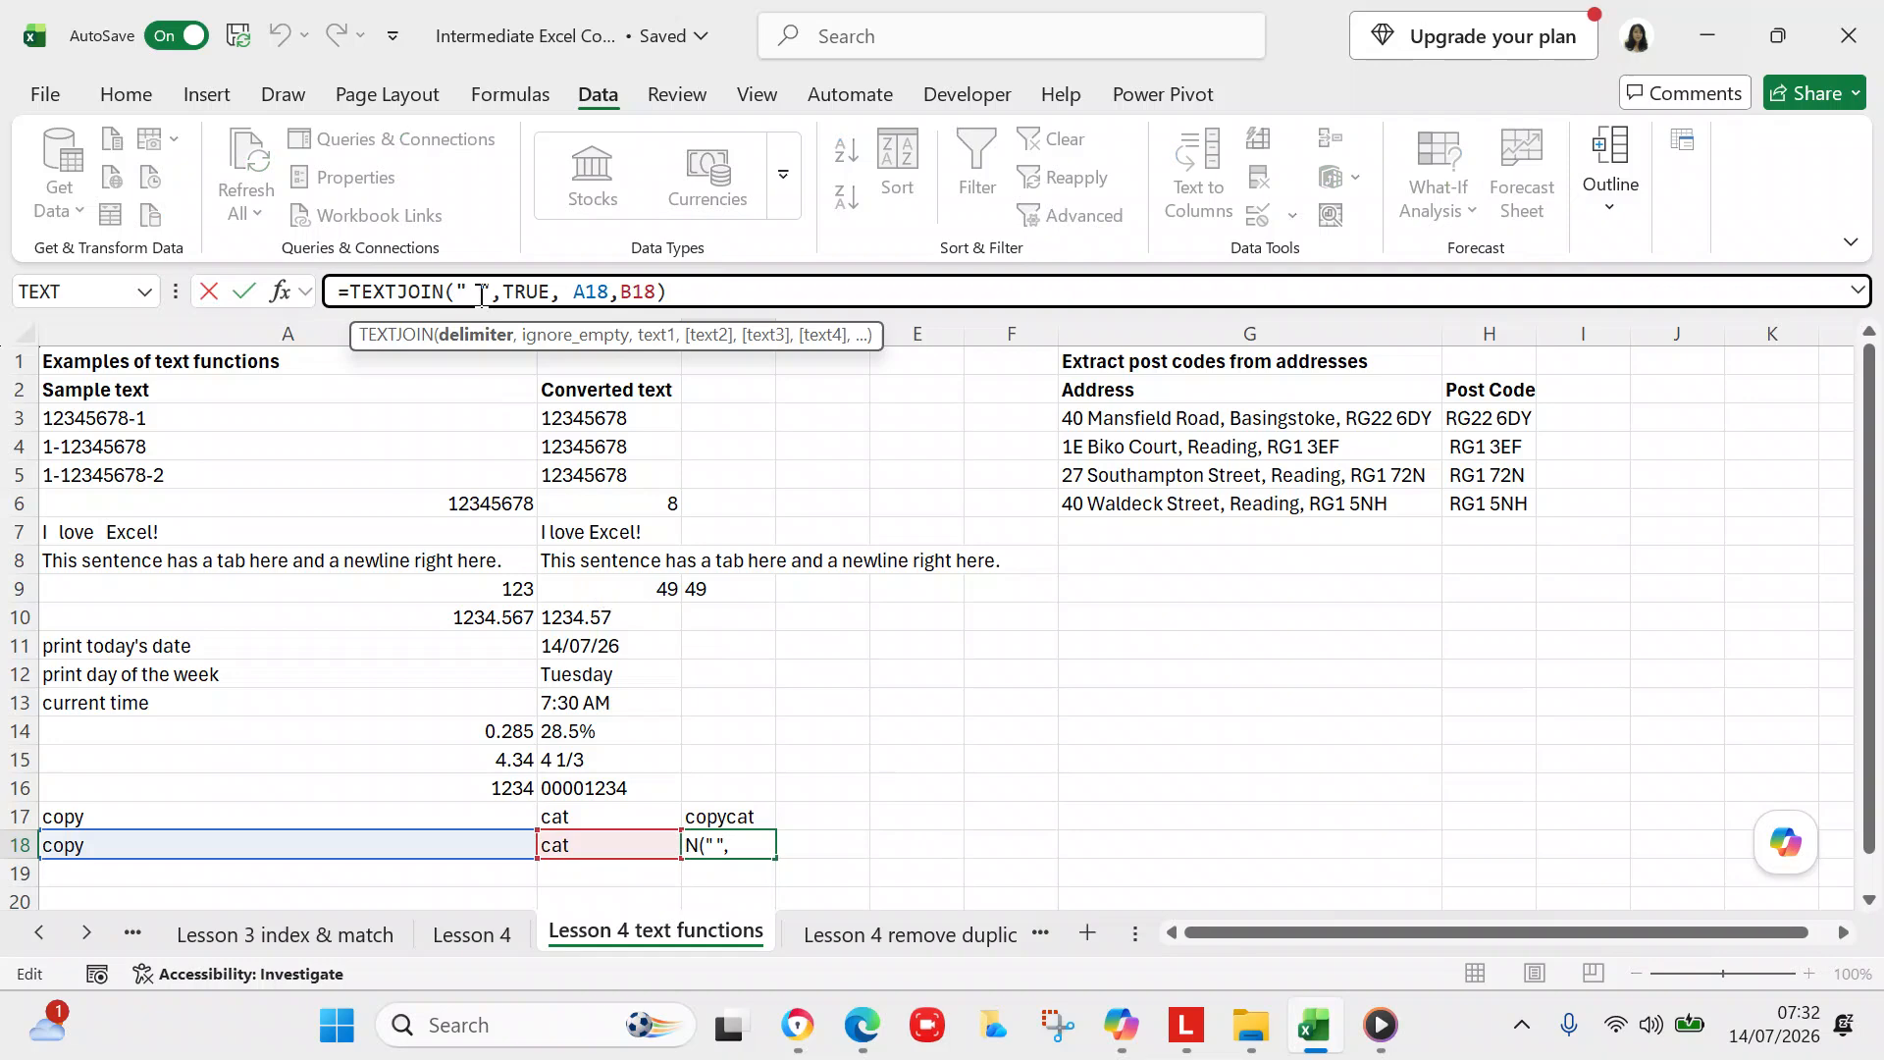
{"action": "key", "text": "BackSpace"}
{"action": "type", "text": "-"}
{"action": "left_click", "coordinate": [701, 290]}
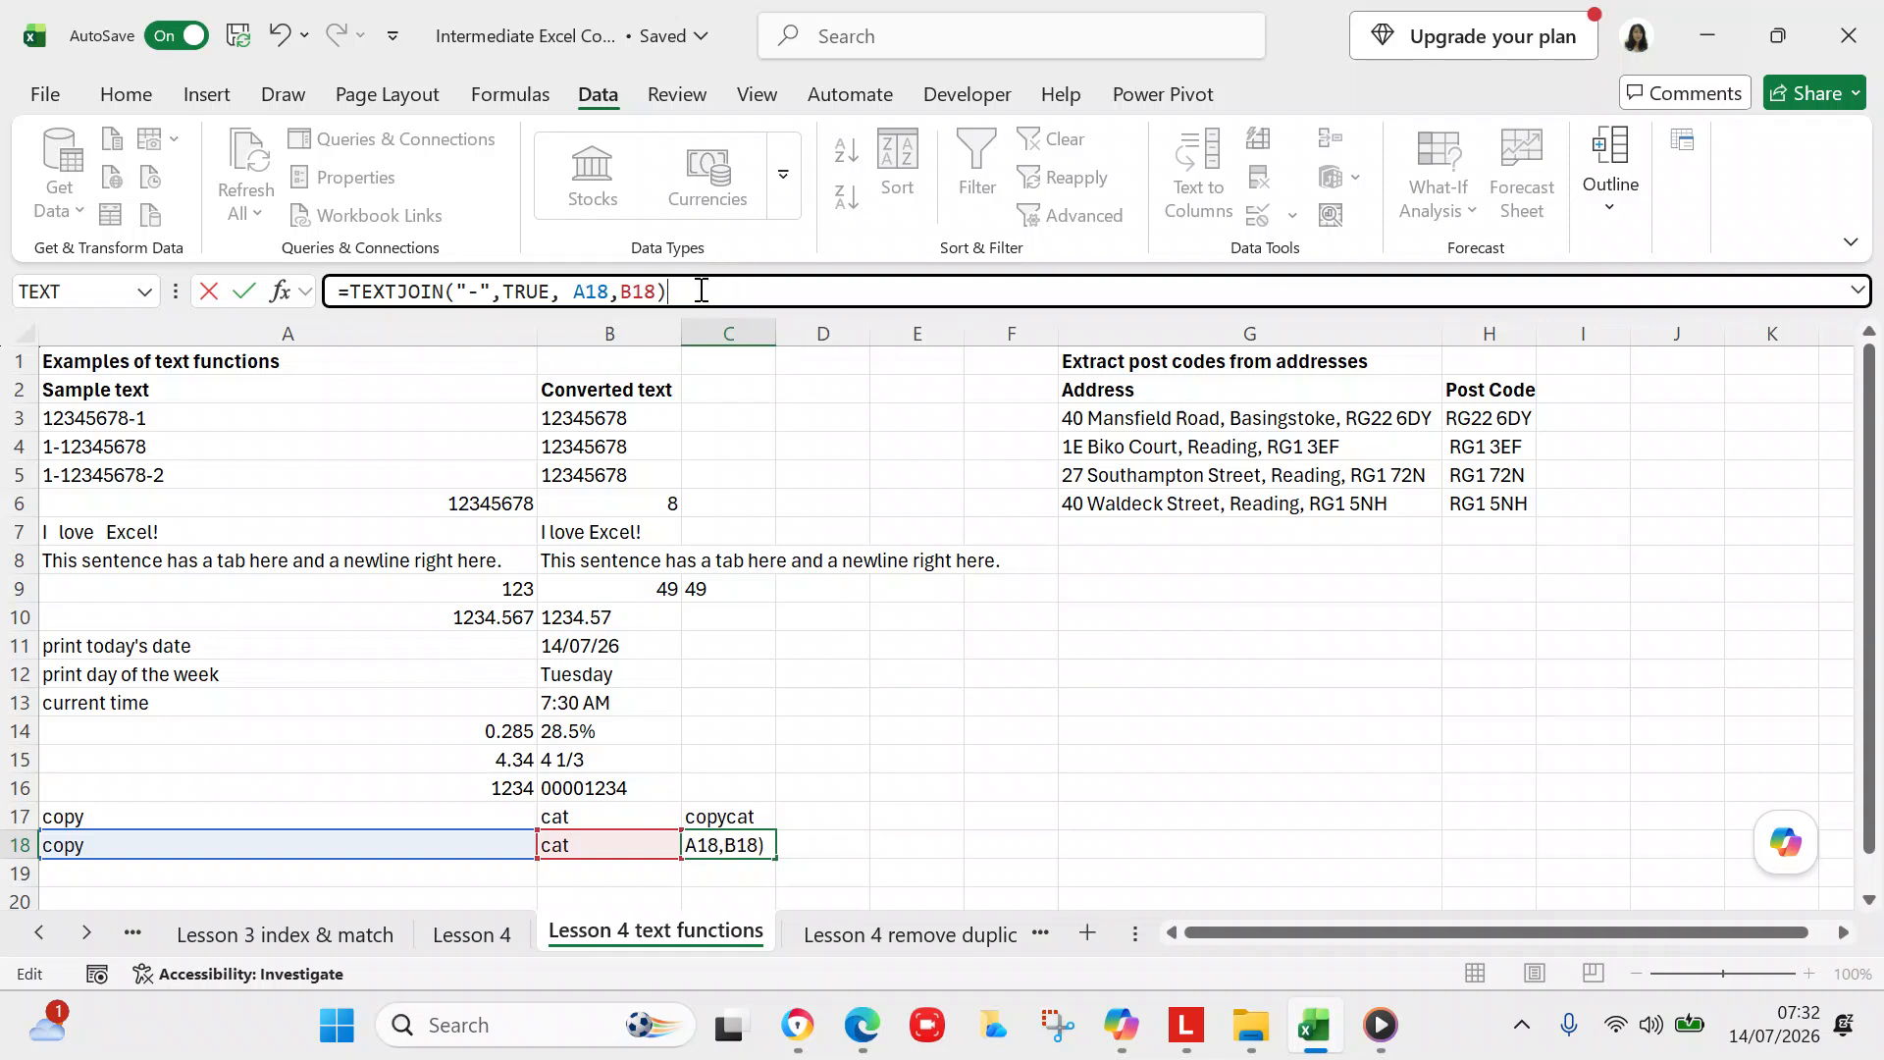
{"action": "key", "text": "Return"}
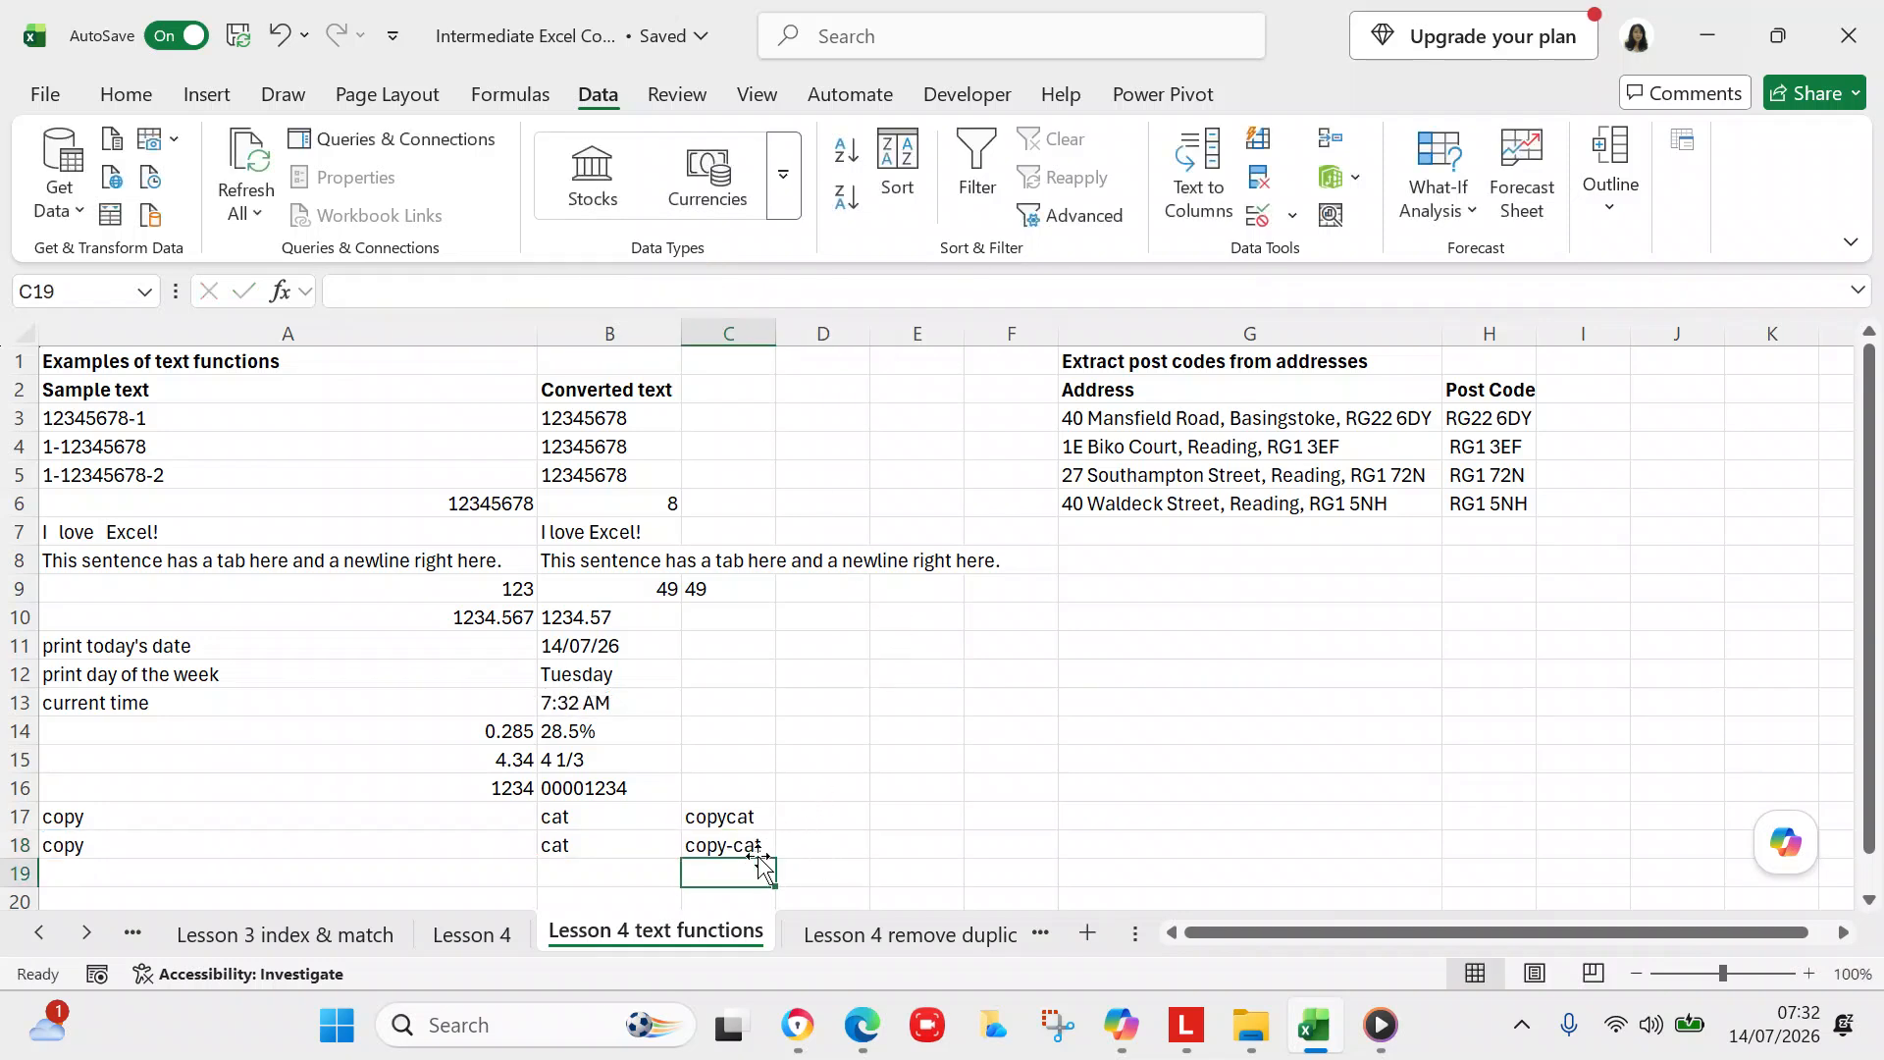
{"action": "left_click", "coordinate": [746, 841]}
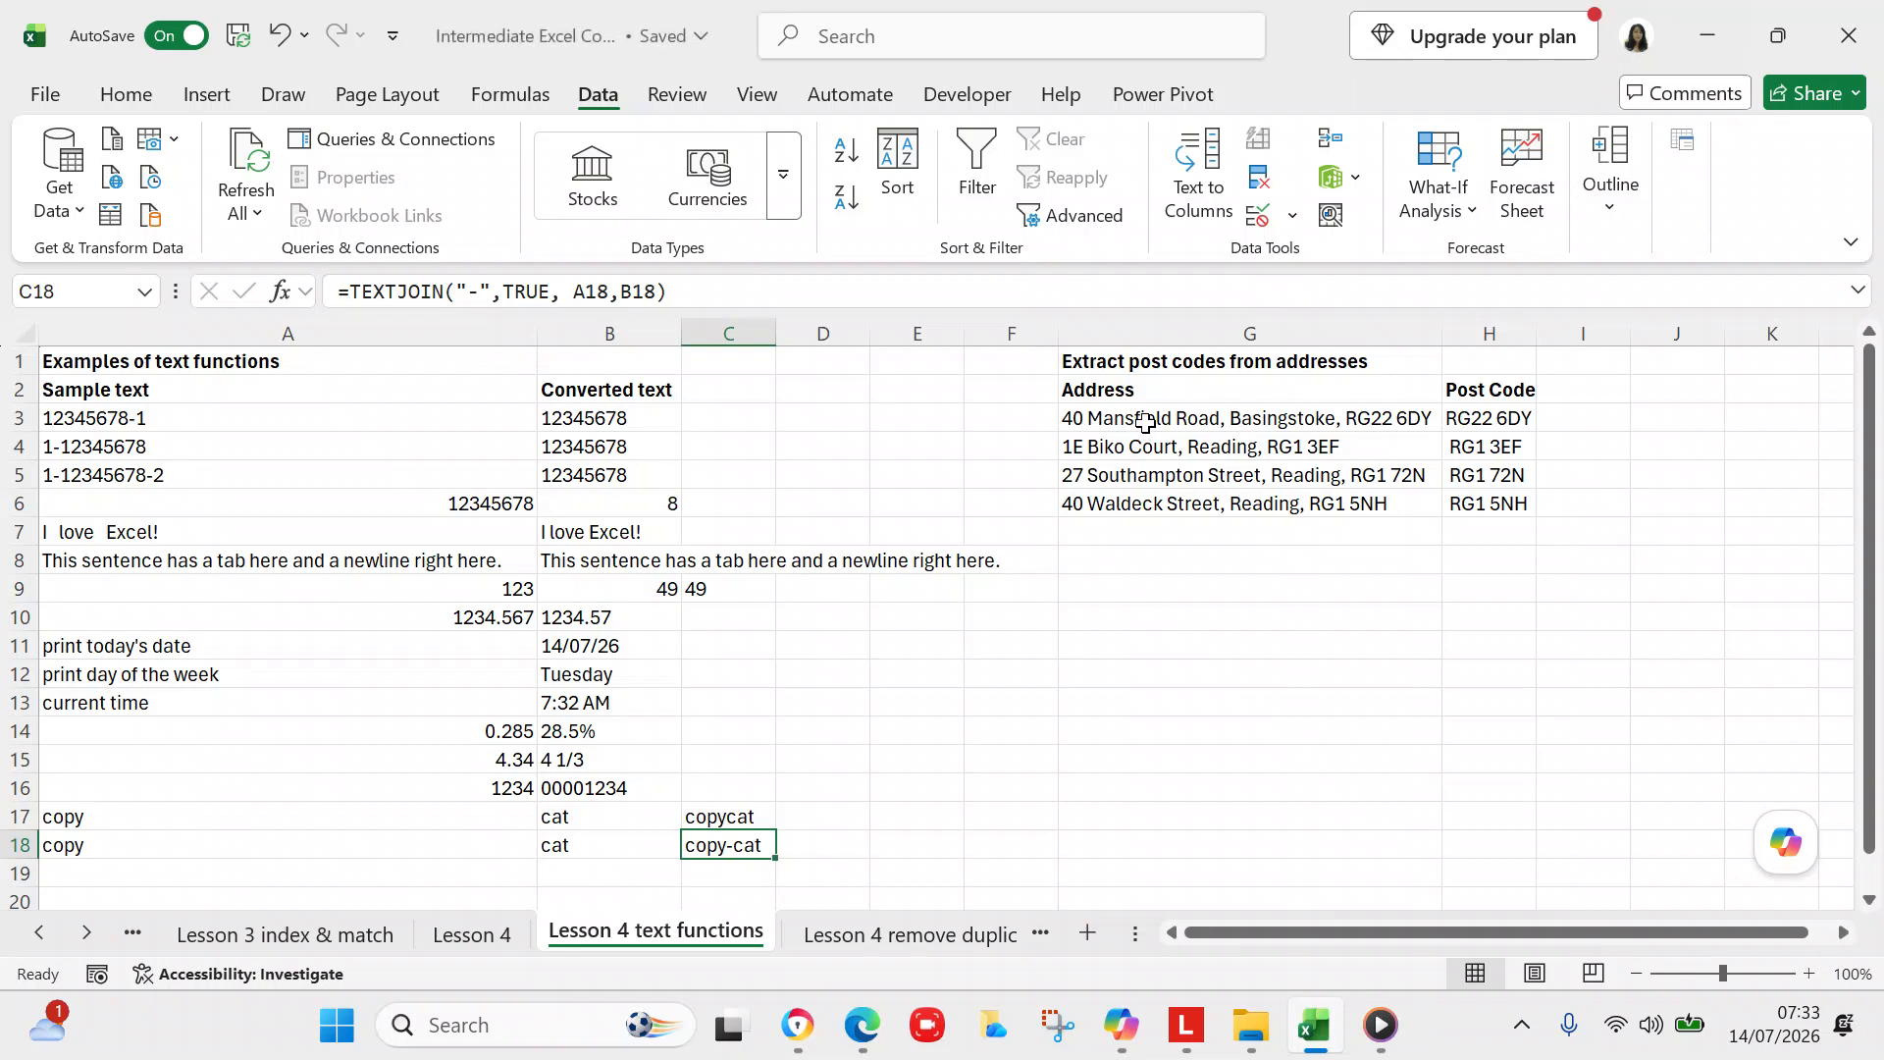
Replace the last digit in the first part of the post code with 1 in the address in G3.
{"action": "left_click", "coordinate": [1415, 416]}
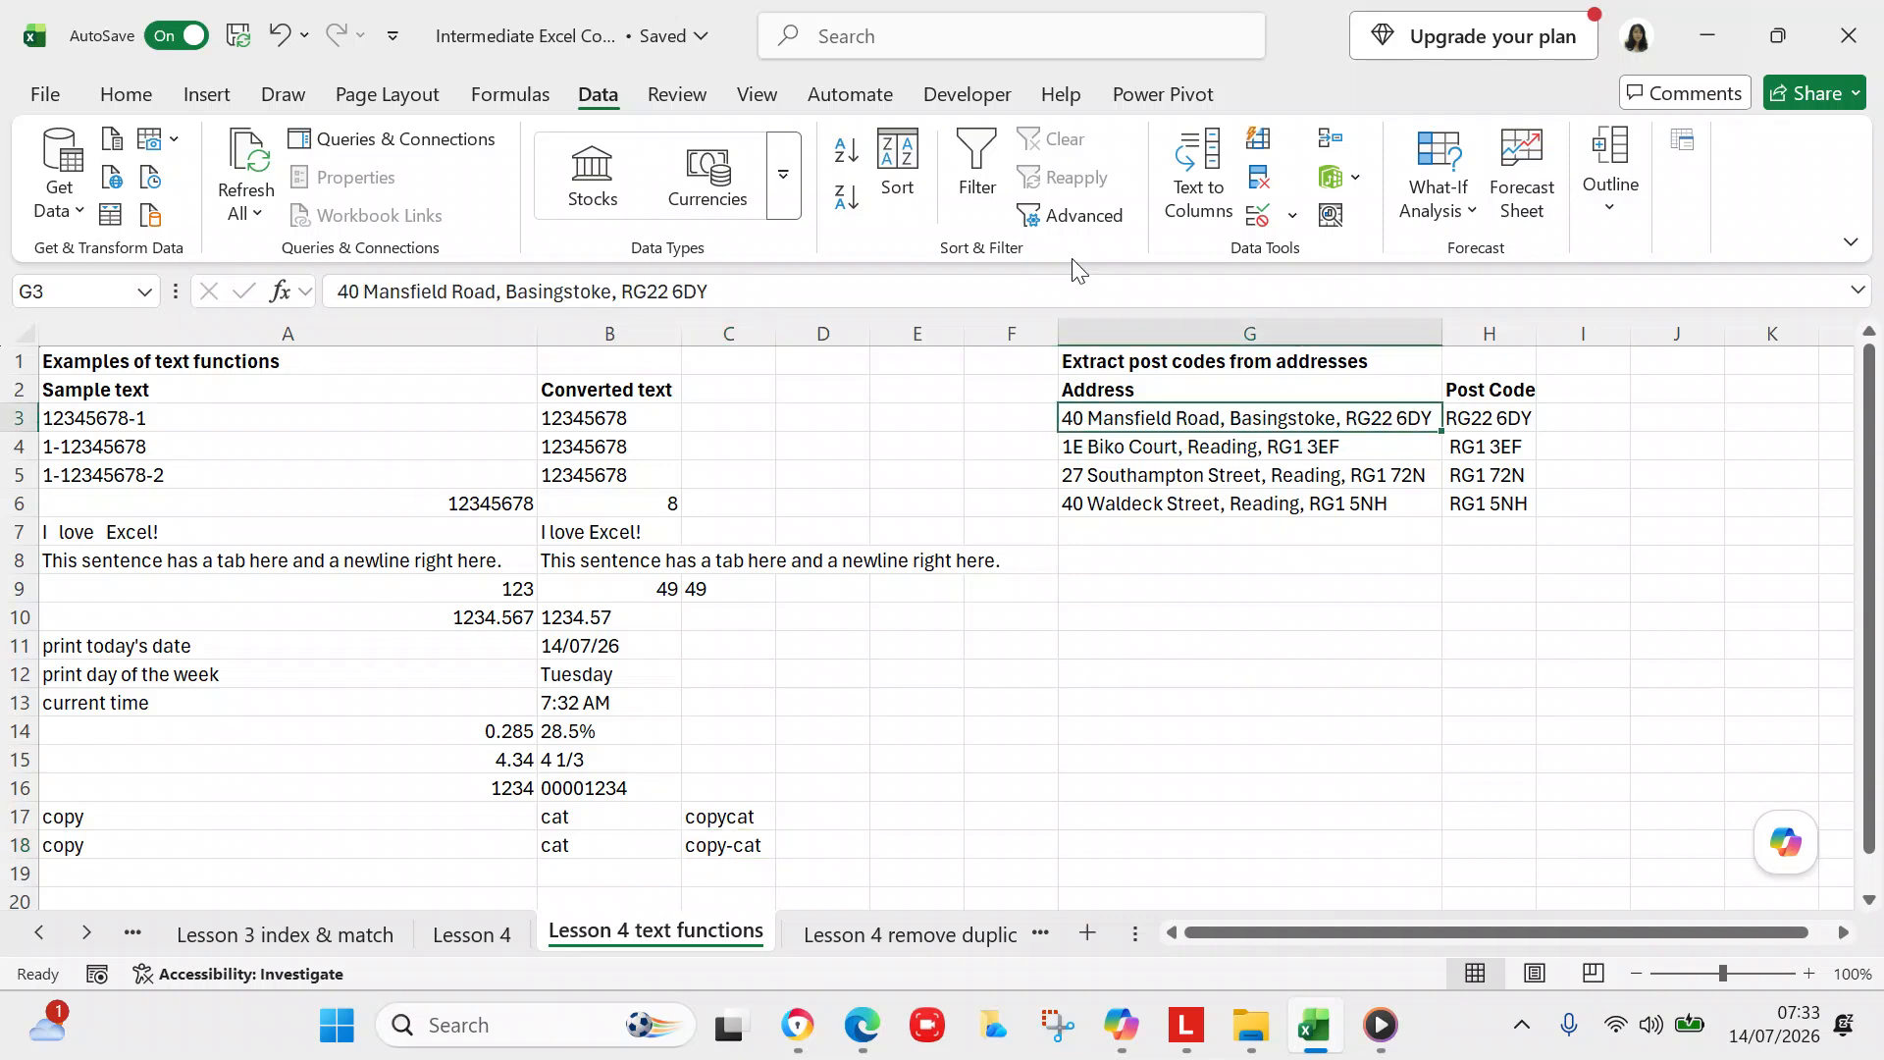
{"action": "left_click", "coordinate": [673, 292]}
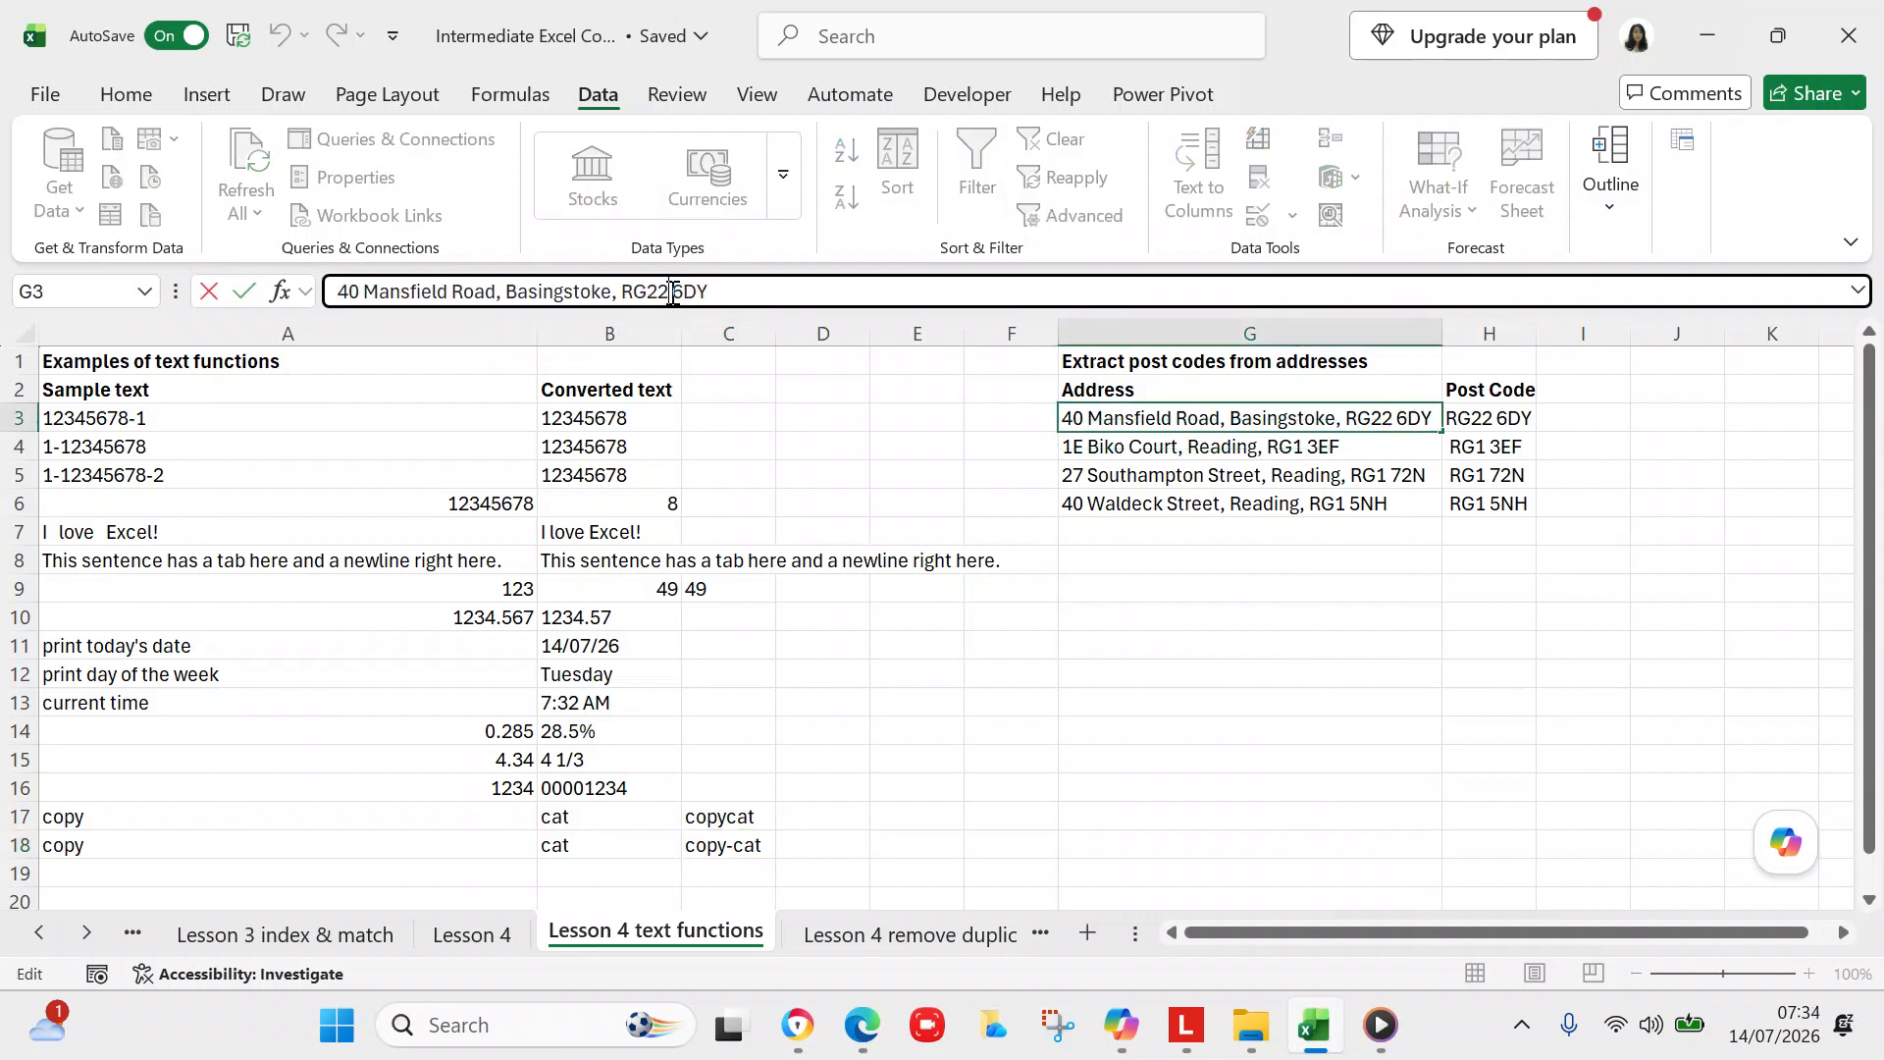
{"action": "key", "text": "BackSpace"}
{"action": "type", "text": "1"}
{"action": "key", "text": "Return"}
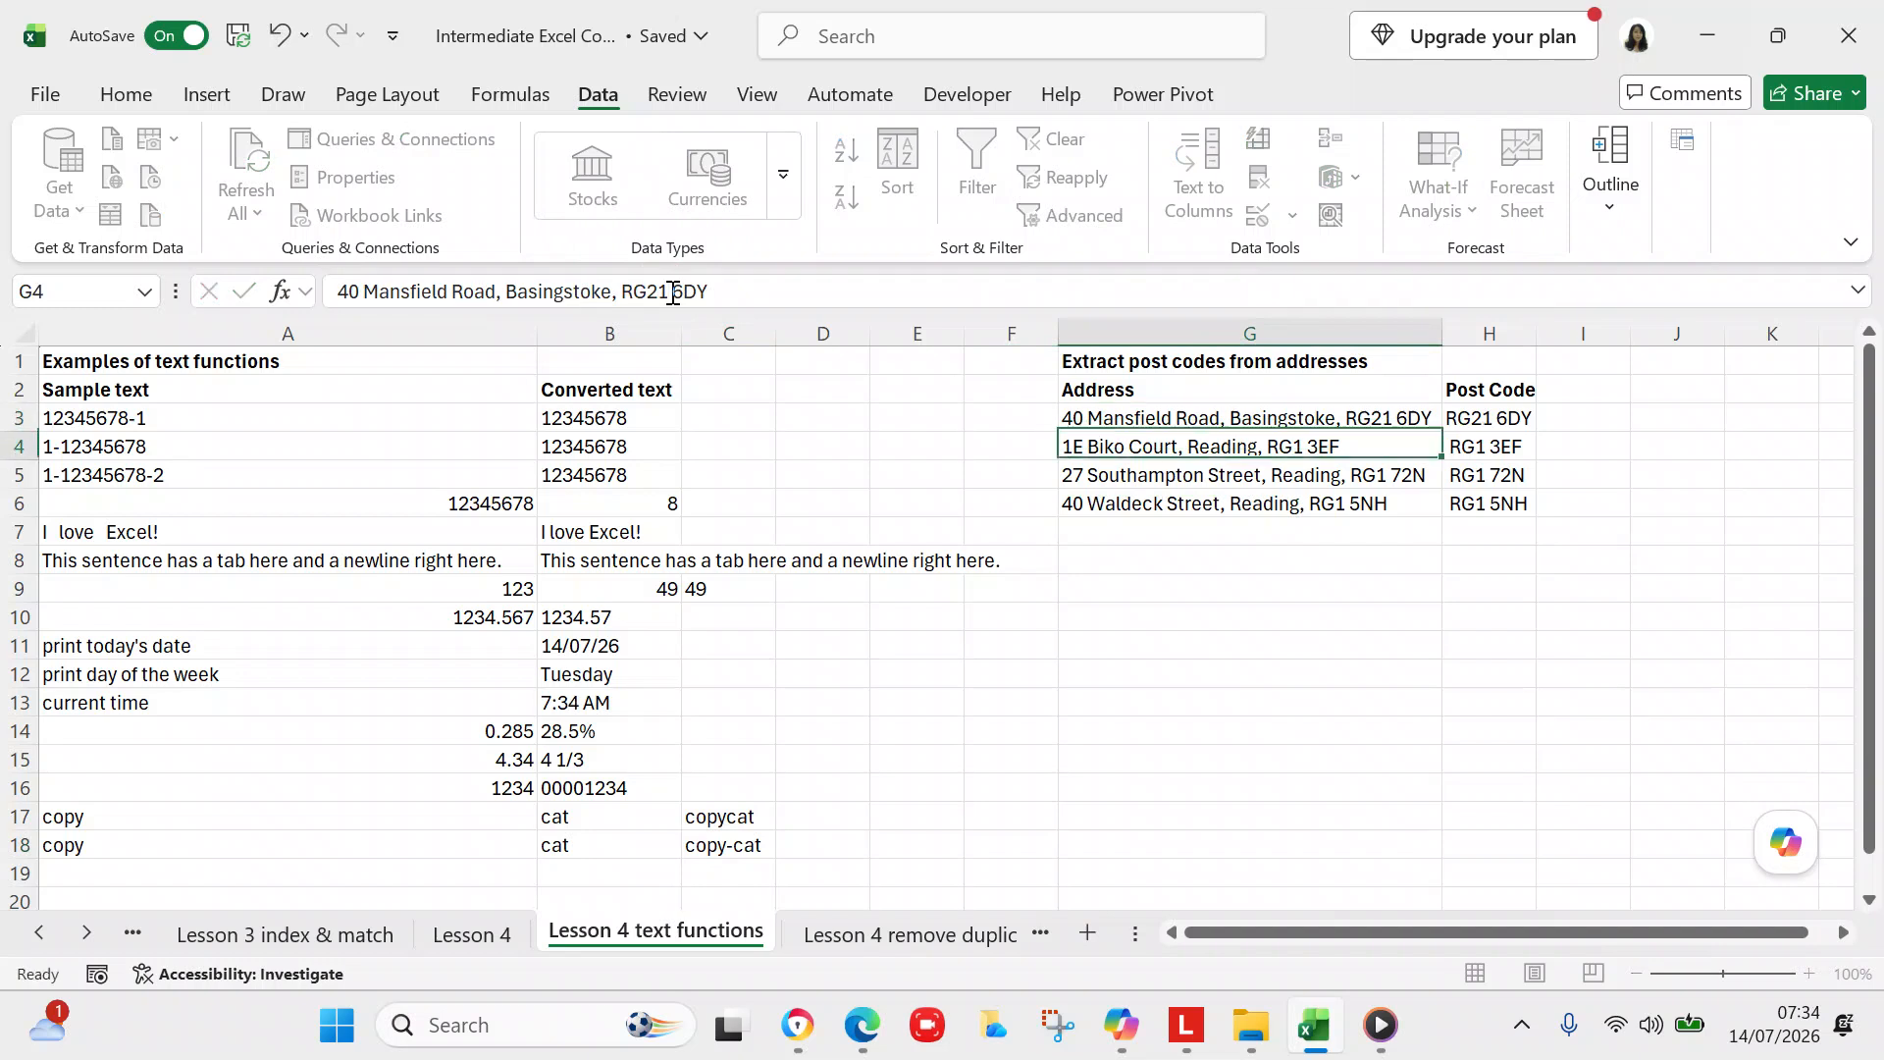
{"action": "left_click", "coordinate": [1268, 535]}
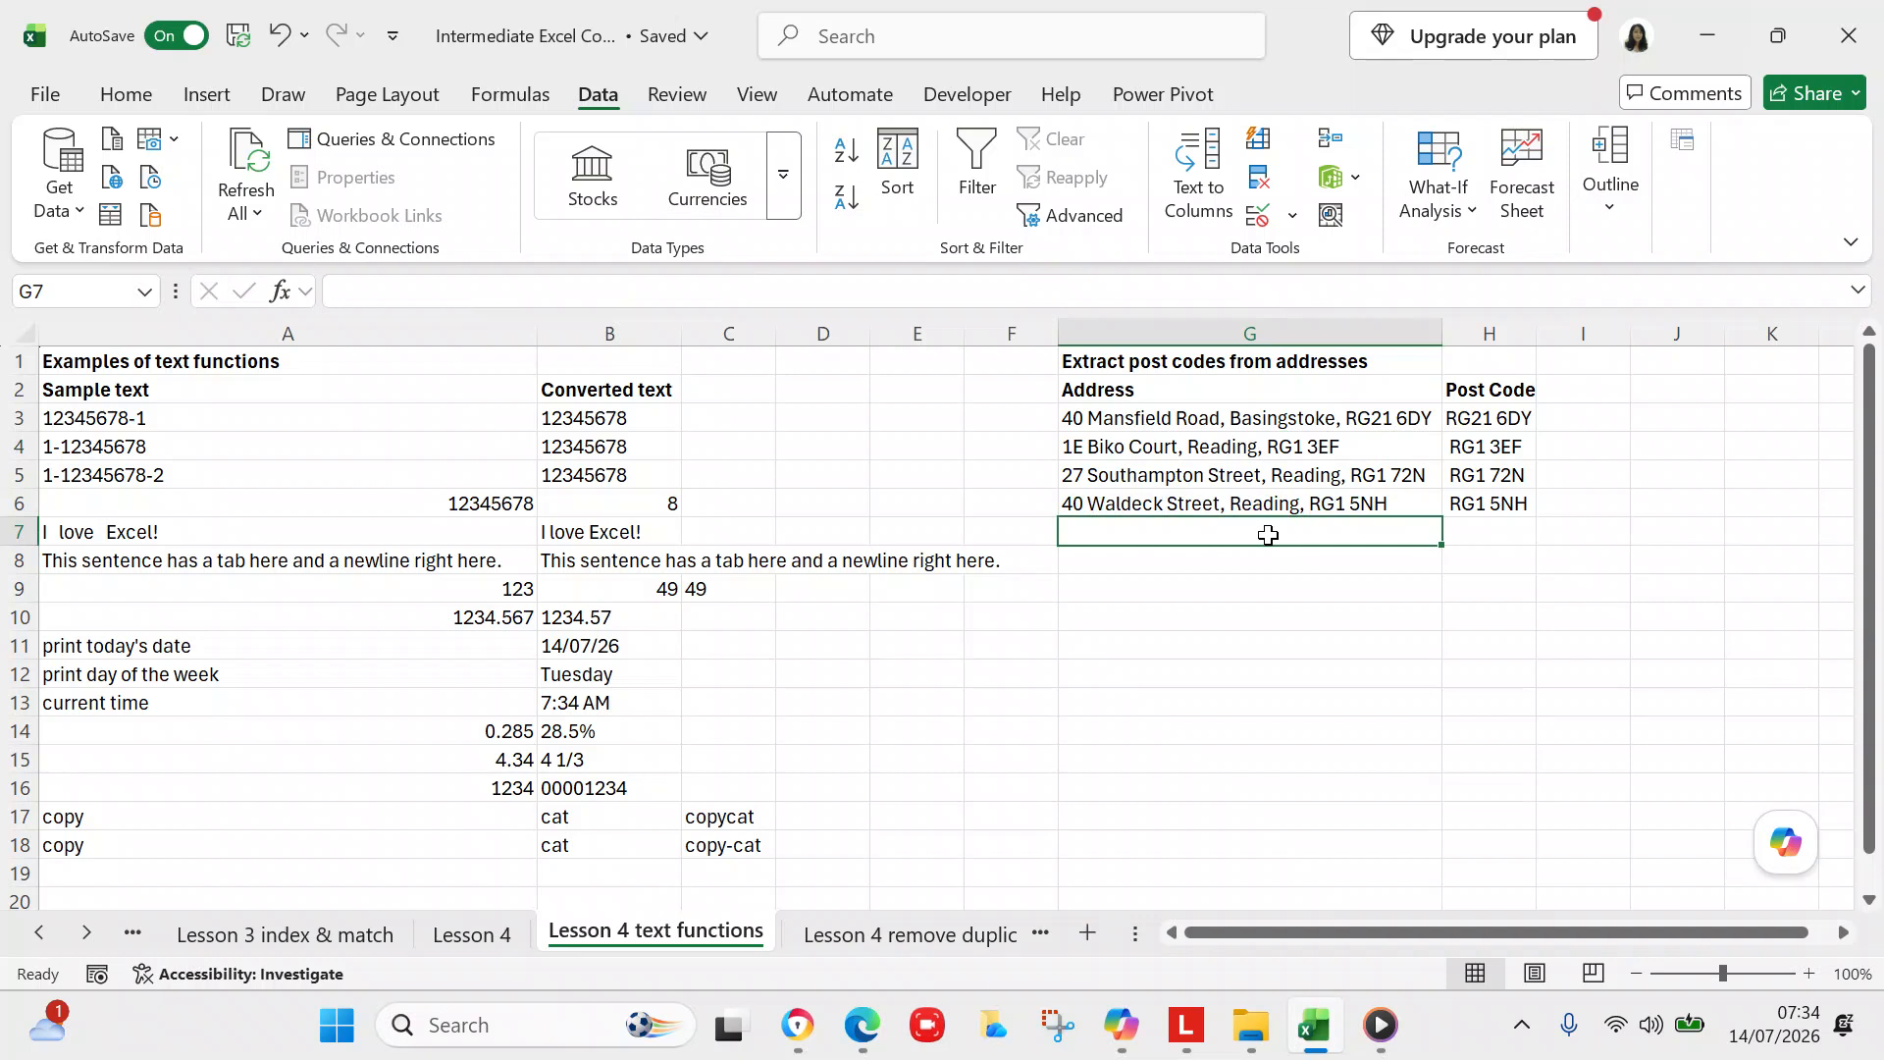
Replace the final letter of the post code with Z in the address in G4.
{"action": "left_click", "coordinate": [1360, 445]}
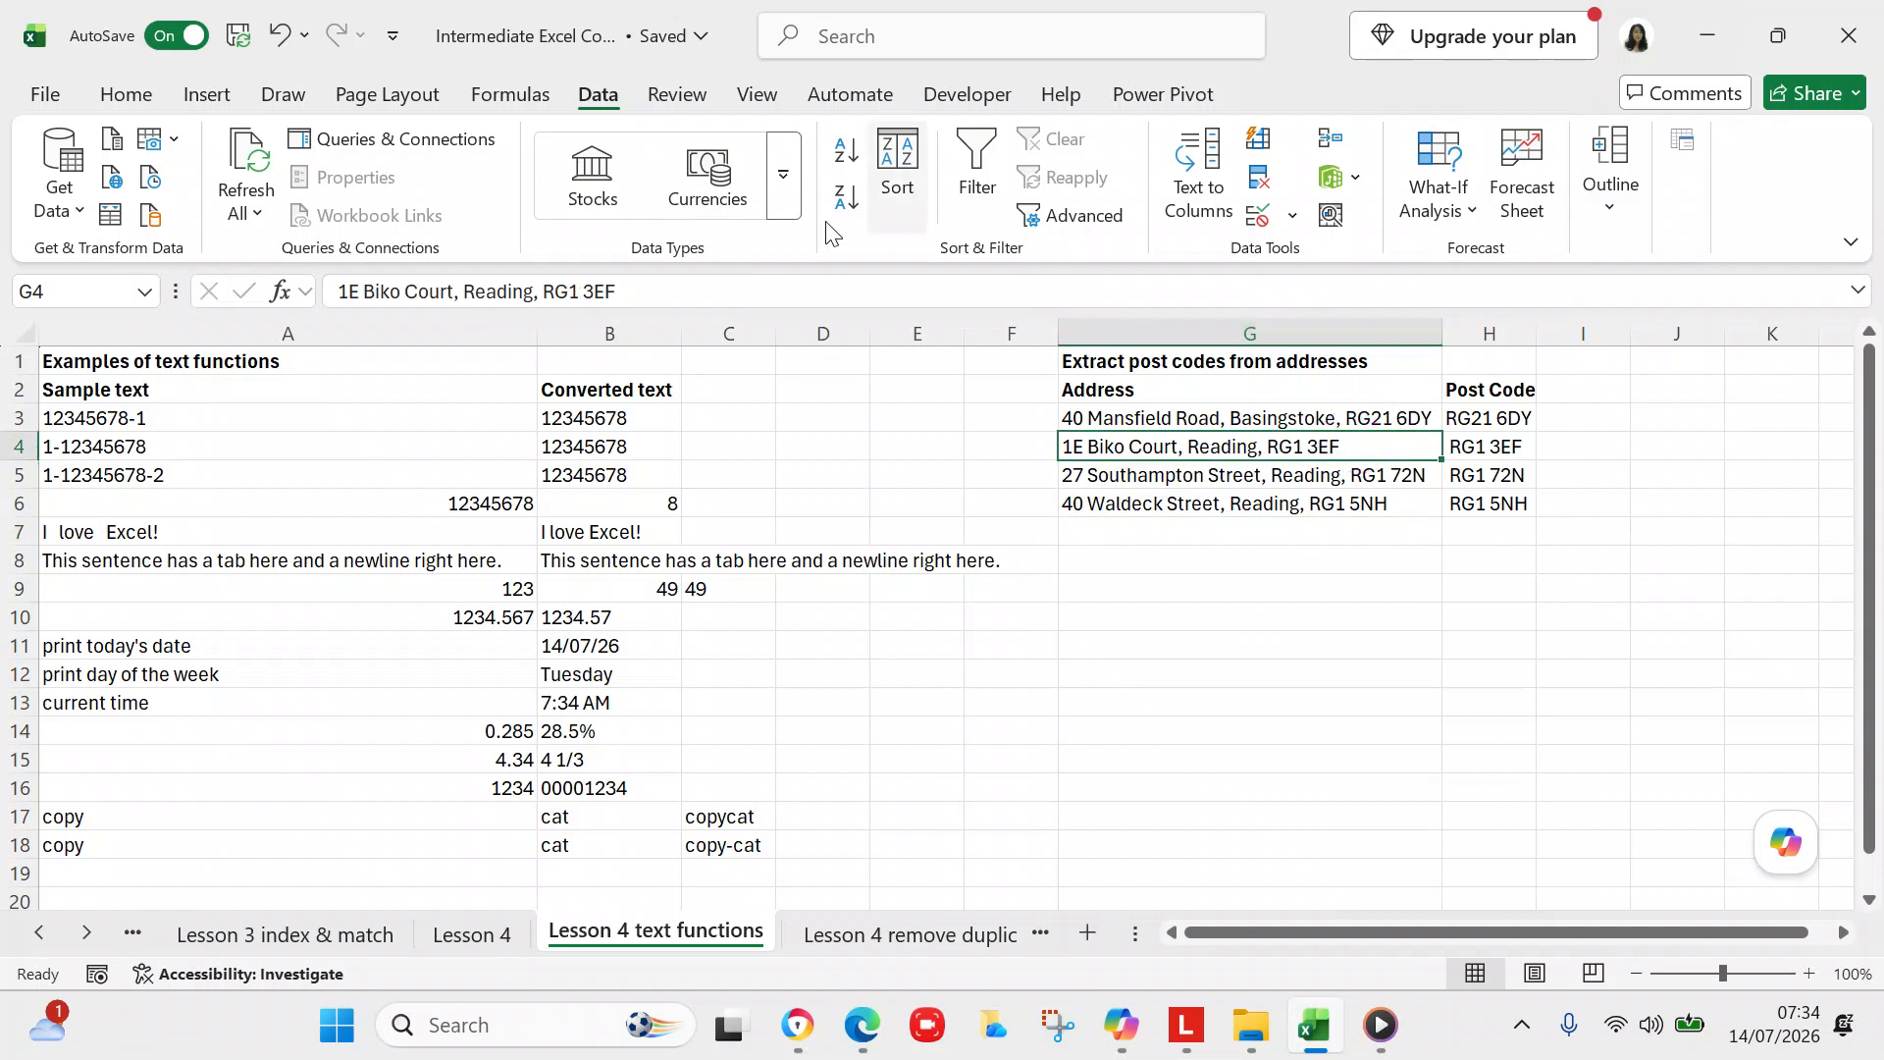
{"action": "left_click", "coordinate": [715, 283]}
{"action": "key", "text": "BackSpace"}
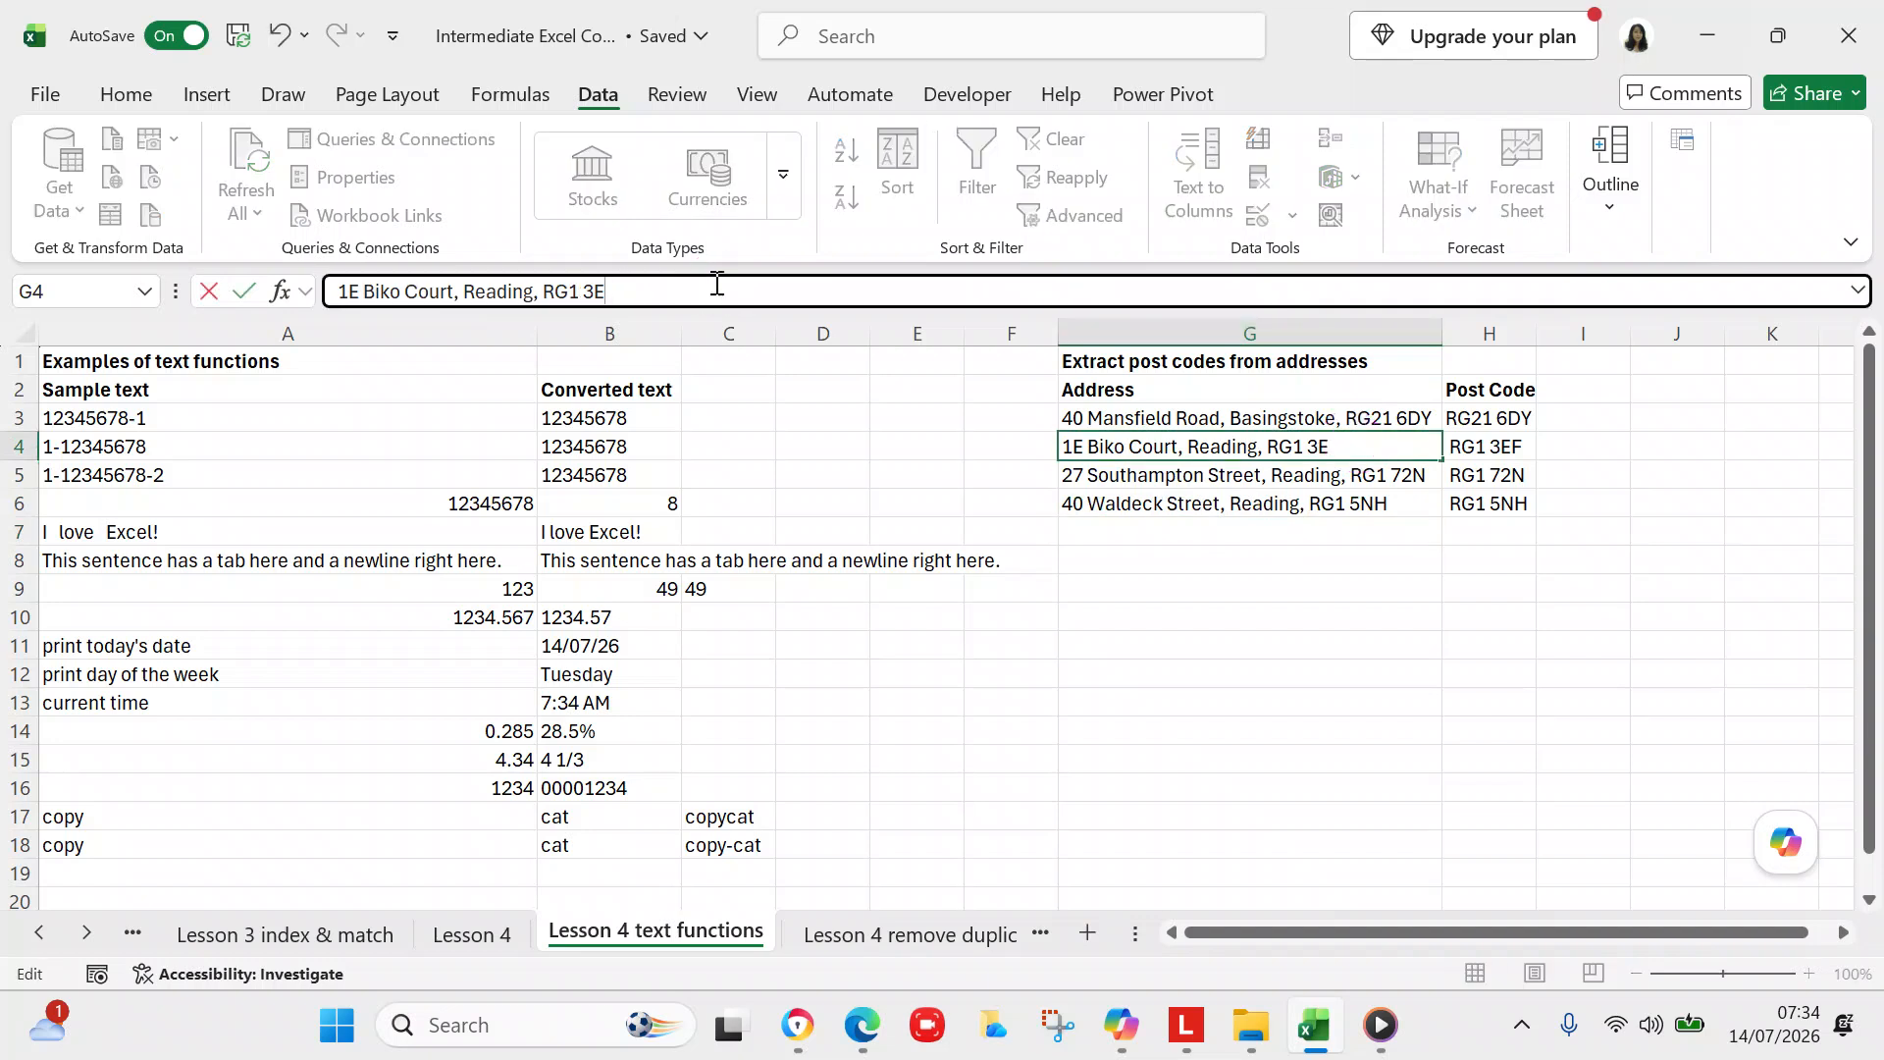
{"action": "type", "text": "Z"}
{"action": "key", "text": "Return"}
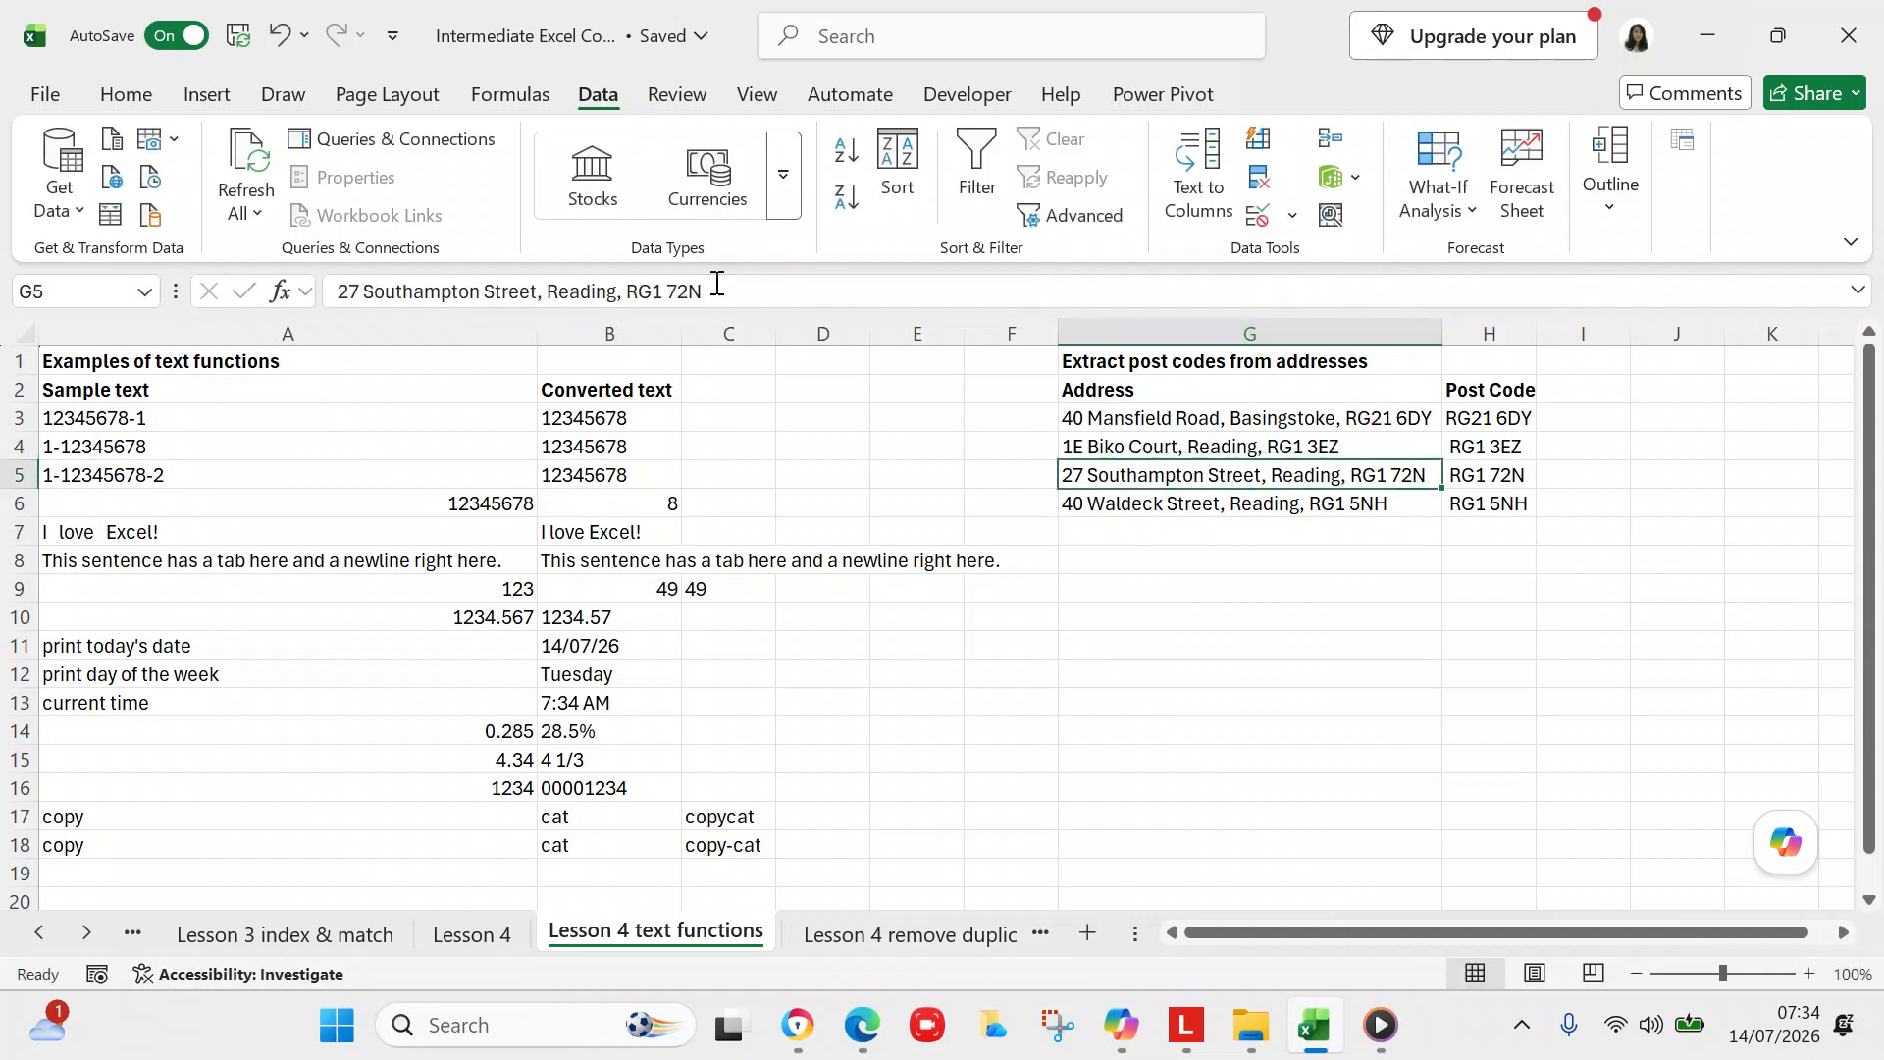
{"action": "left_click", "coordinate": [1094, 529]}
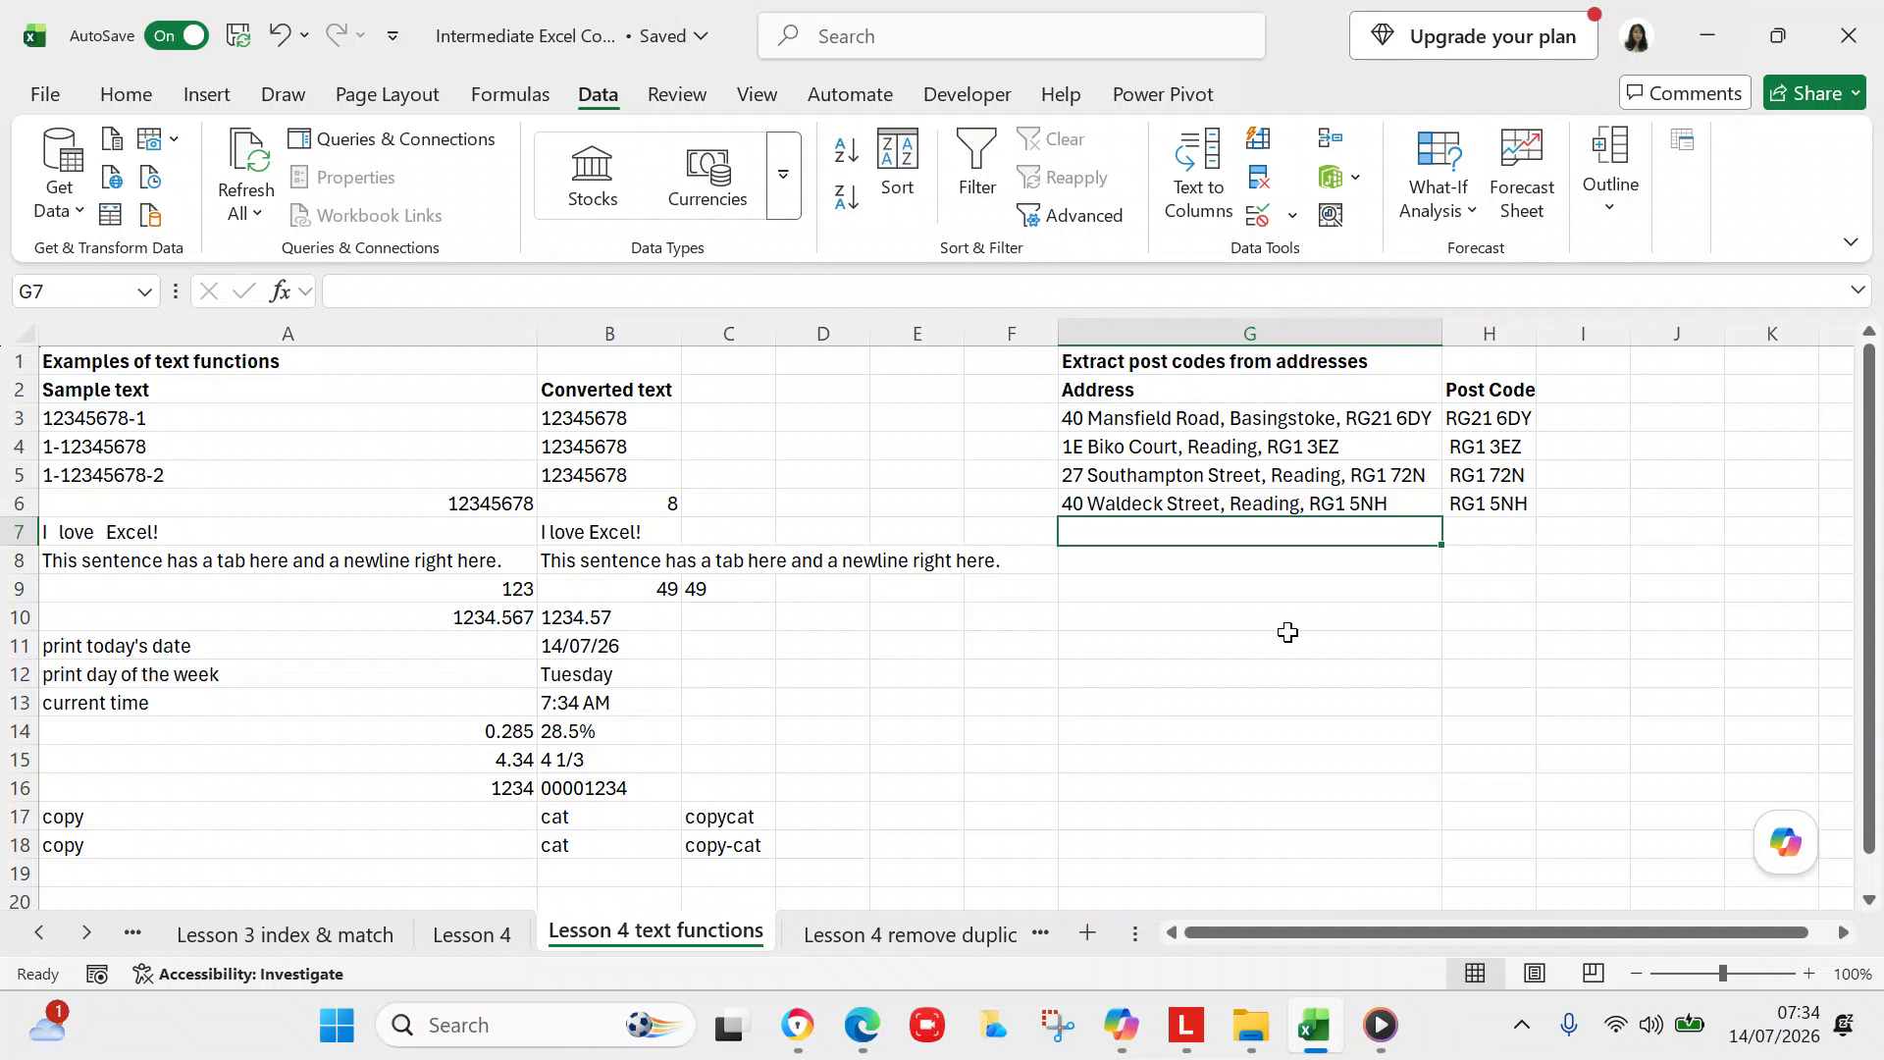
Fill the RIGHT post code formula from H3 down through H6.
{"action": "left_click", "coordinate": [1464, 420]}
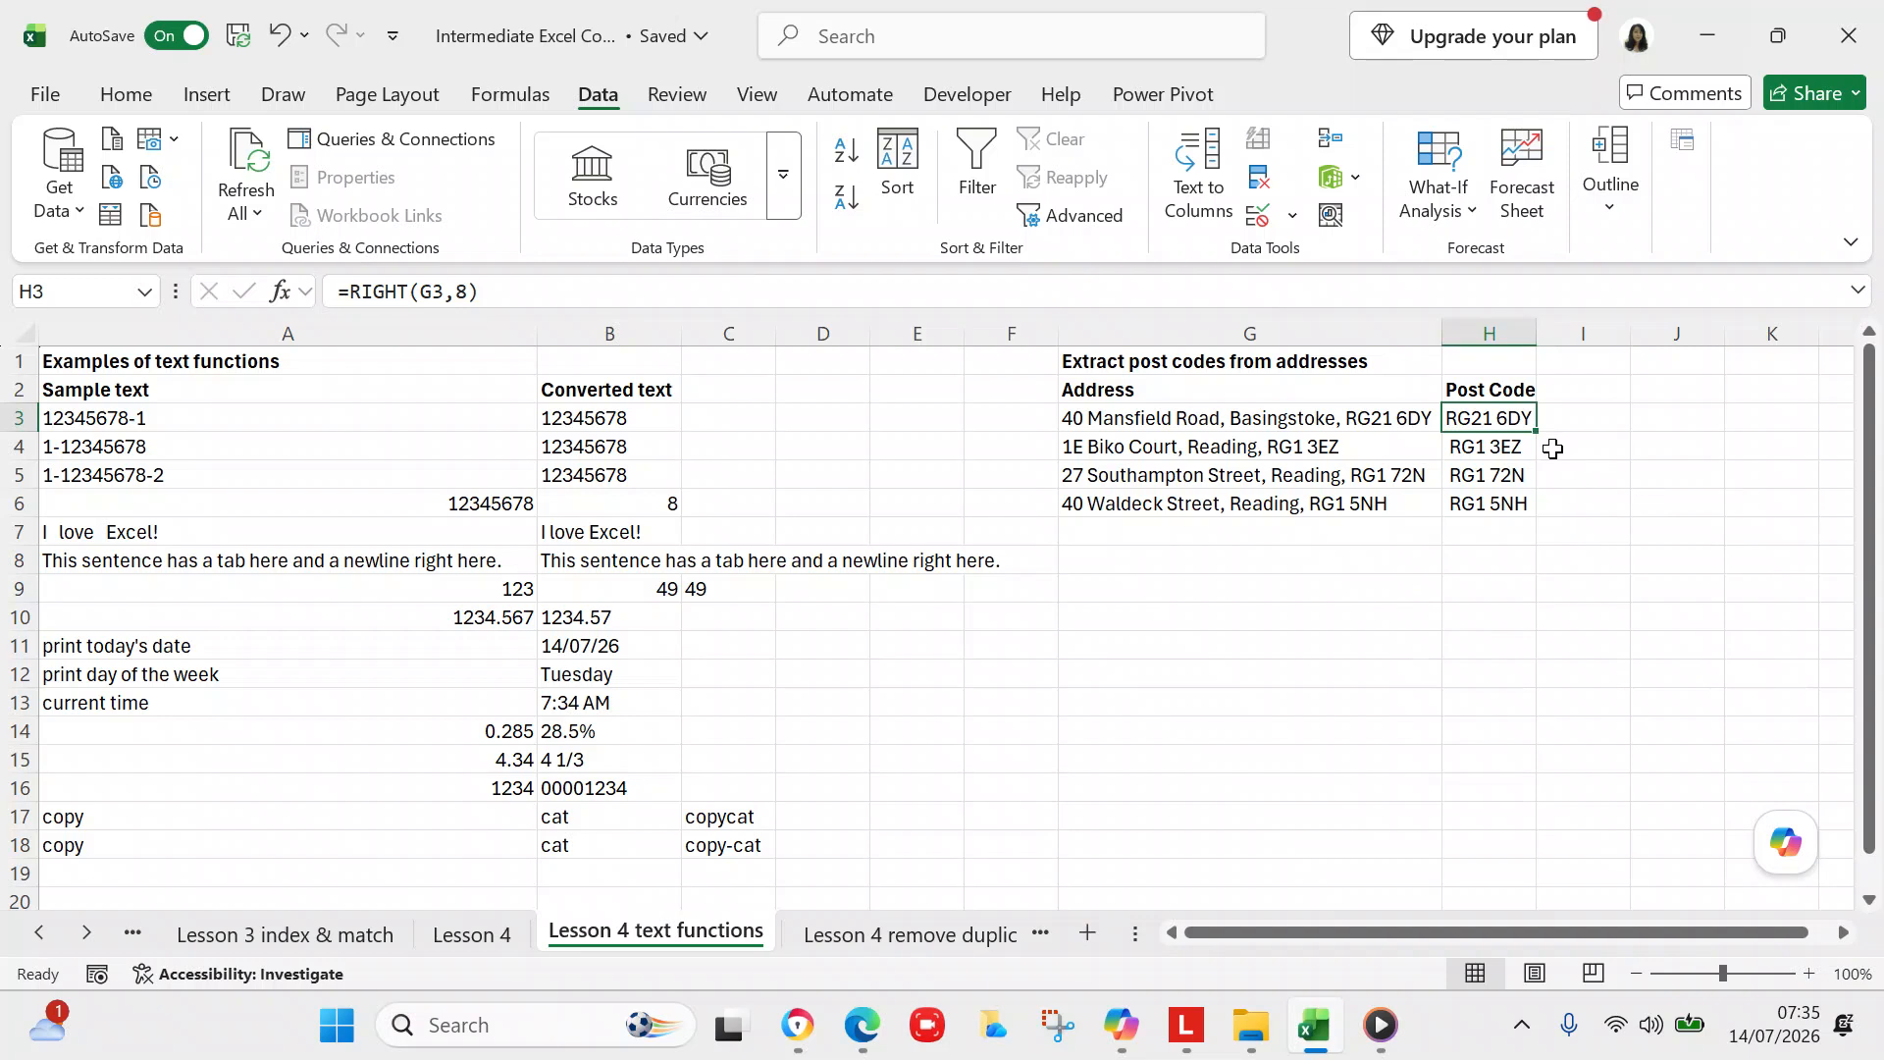
{"action": "left_click_drag", "start_coordinate": [1535, 430], "coordinate": [1520, 509]}
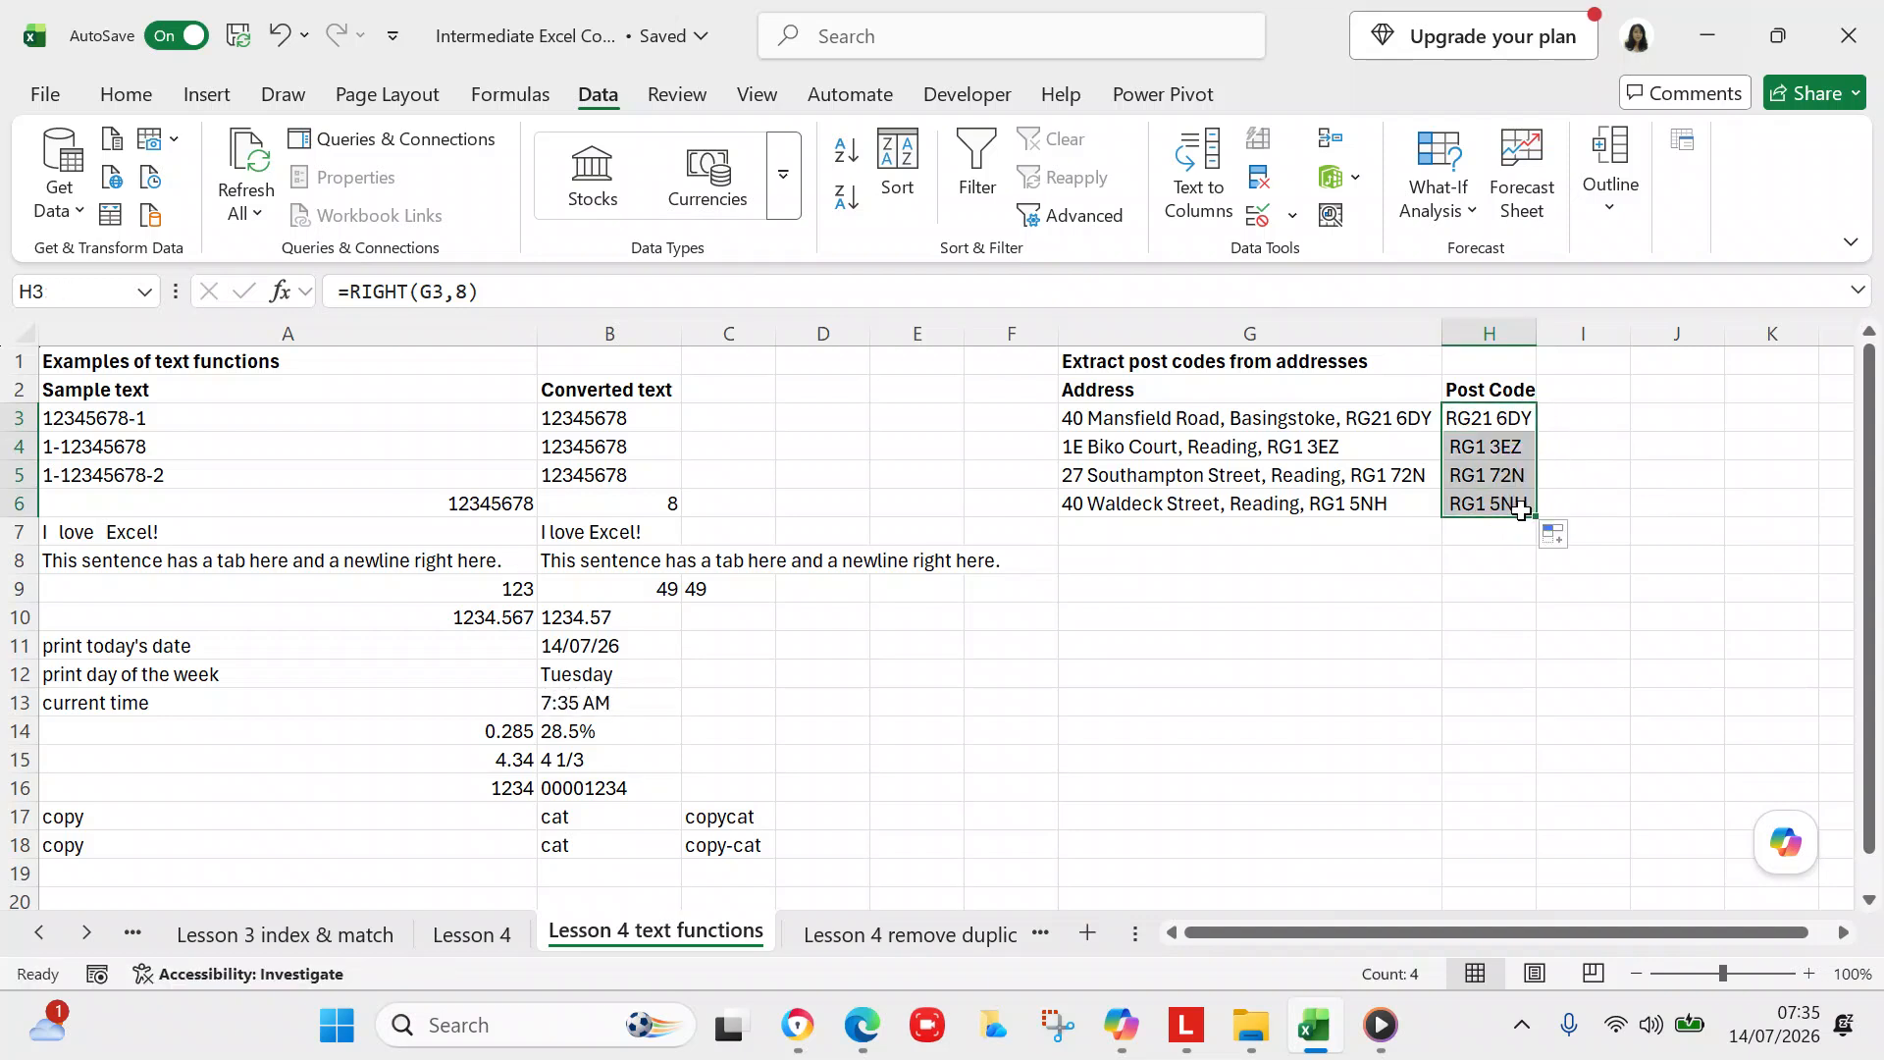
{"action": "left_click", "coordinate": [1503, 538]}
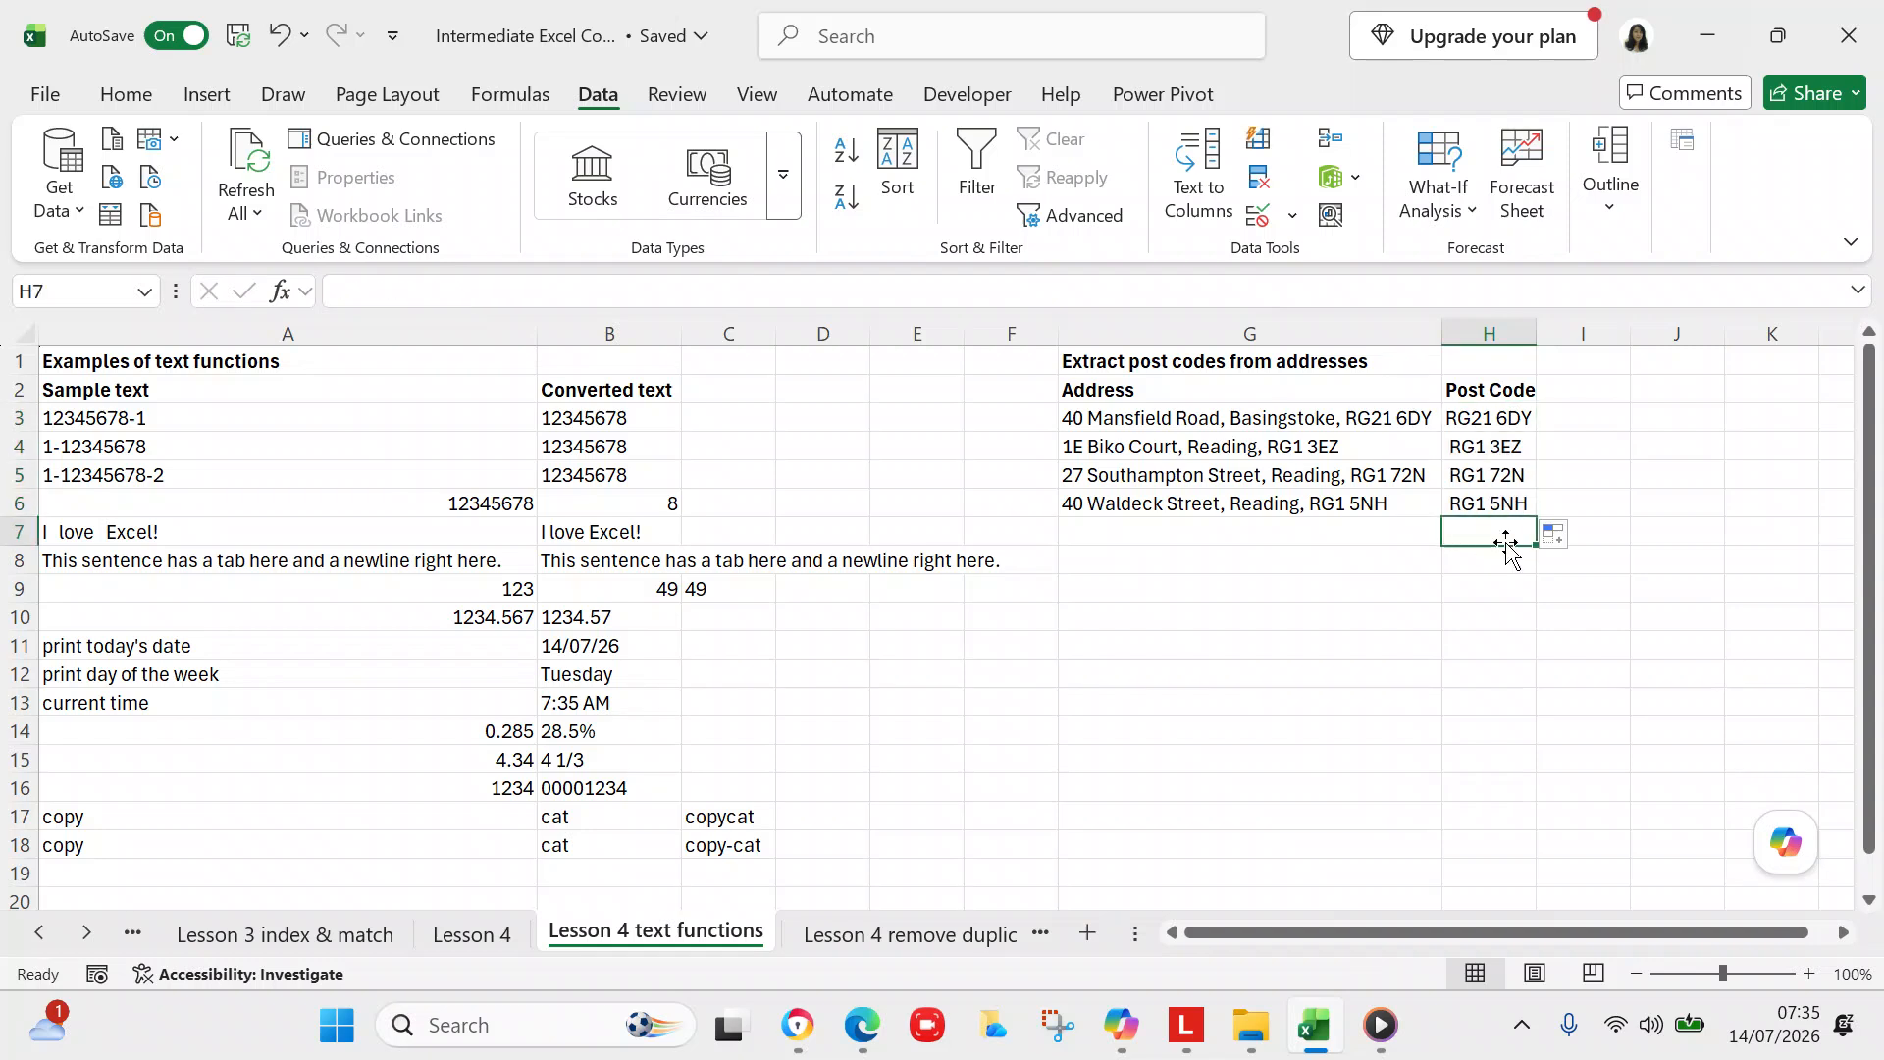
Insert a new column at column C, between the two employee tables on the Lesson 4 remove duplicates sheet.
{"action": "left_click", "coordinate": [917, 935]}
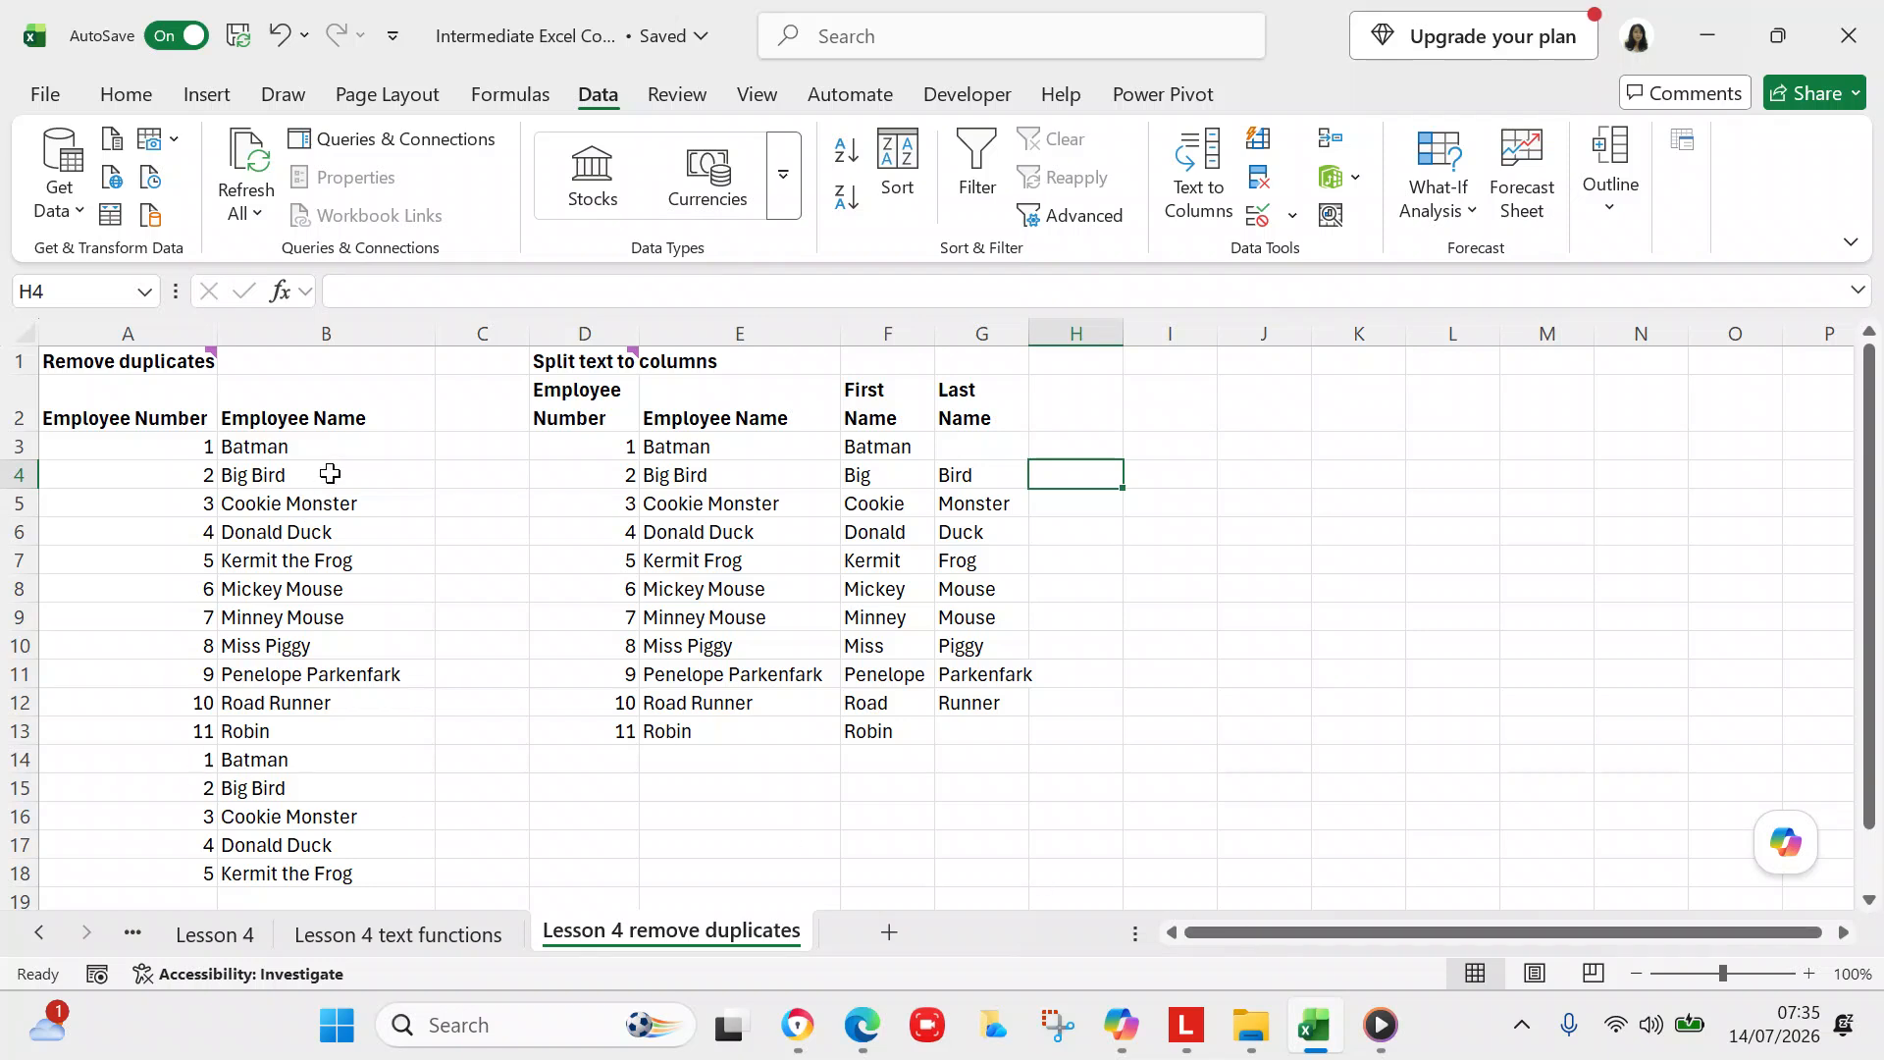
{"action": "left_click", "coordinate": [482, 331]}
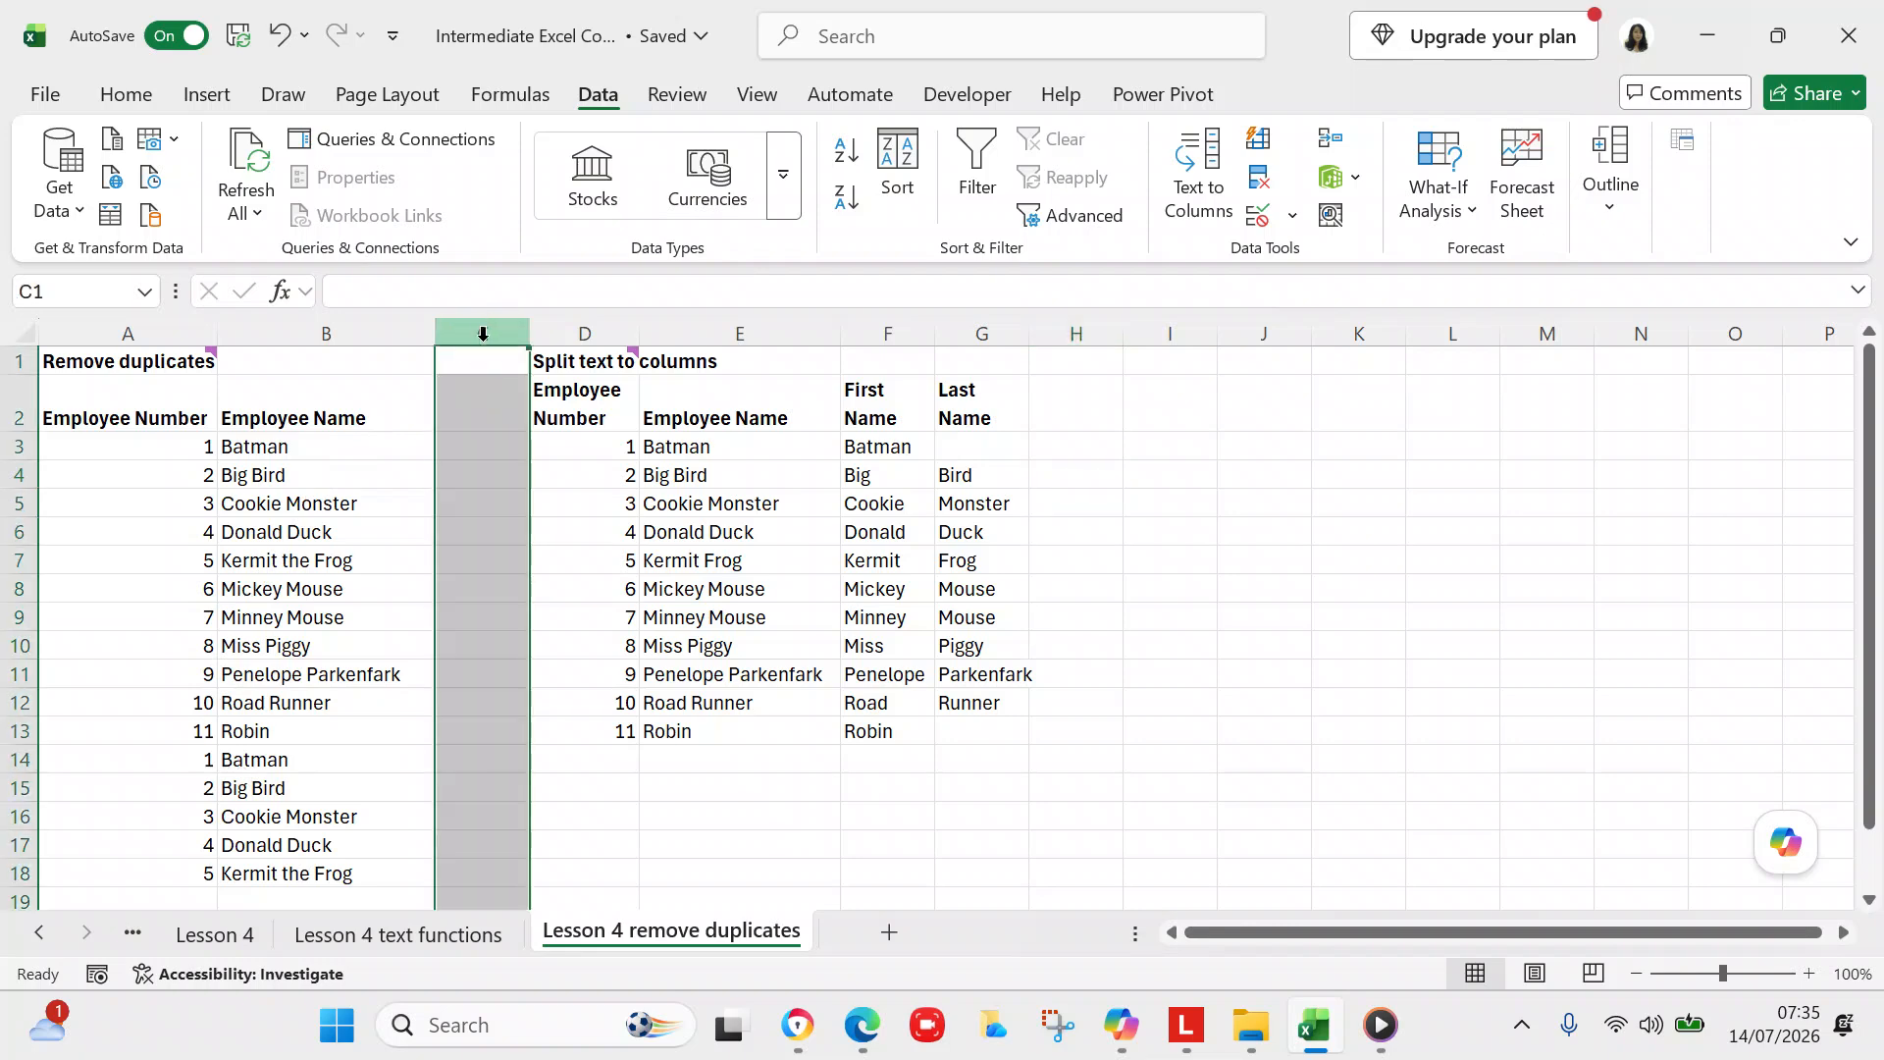
{"action": "right_click", "coordinate": [469, 523]}
{"action": "left_click", "coordinate": [524, 663]}
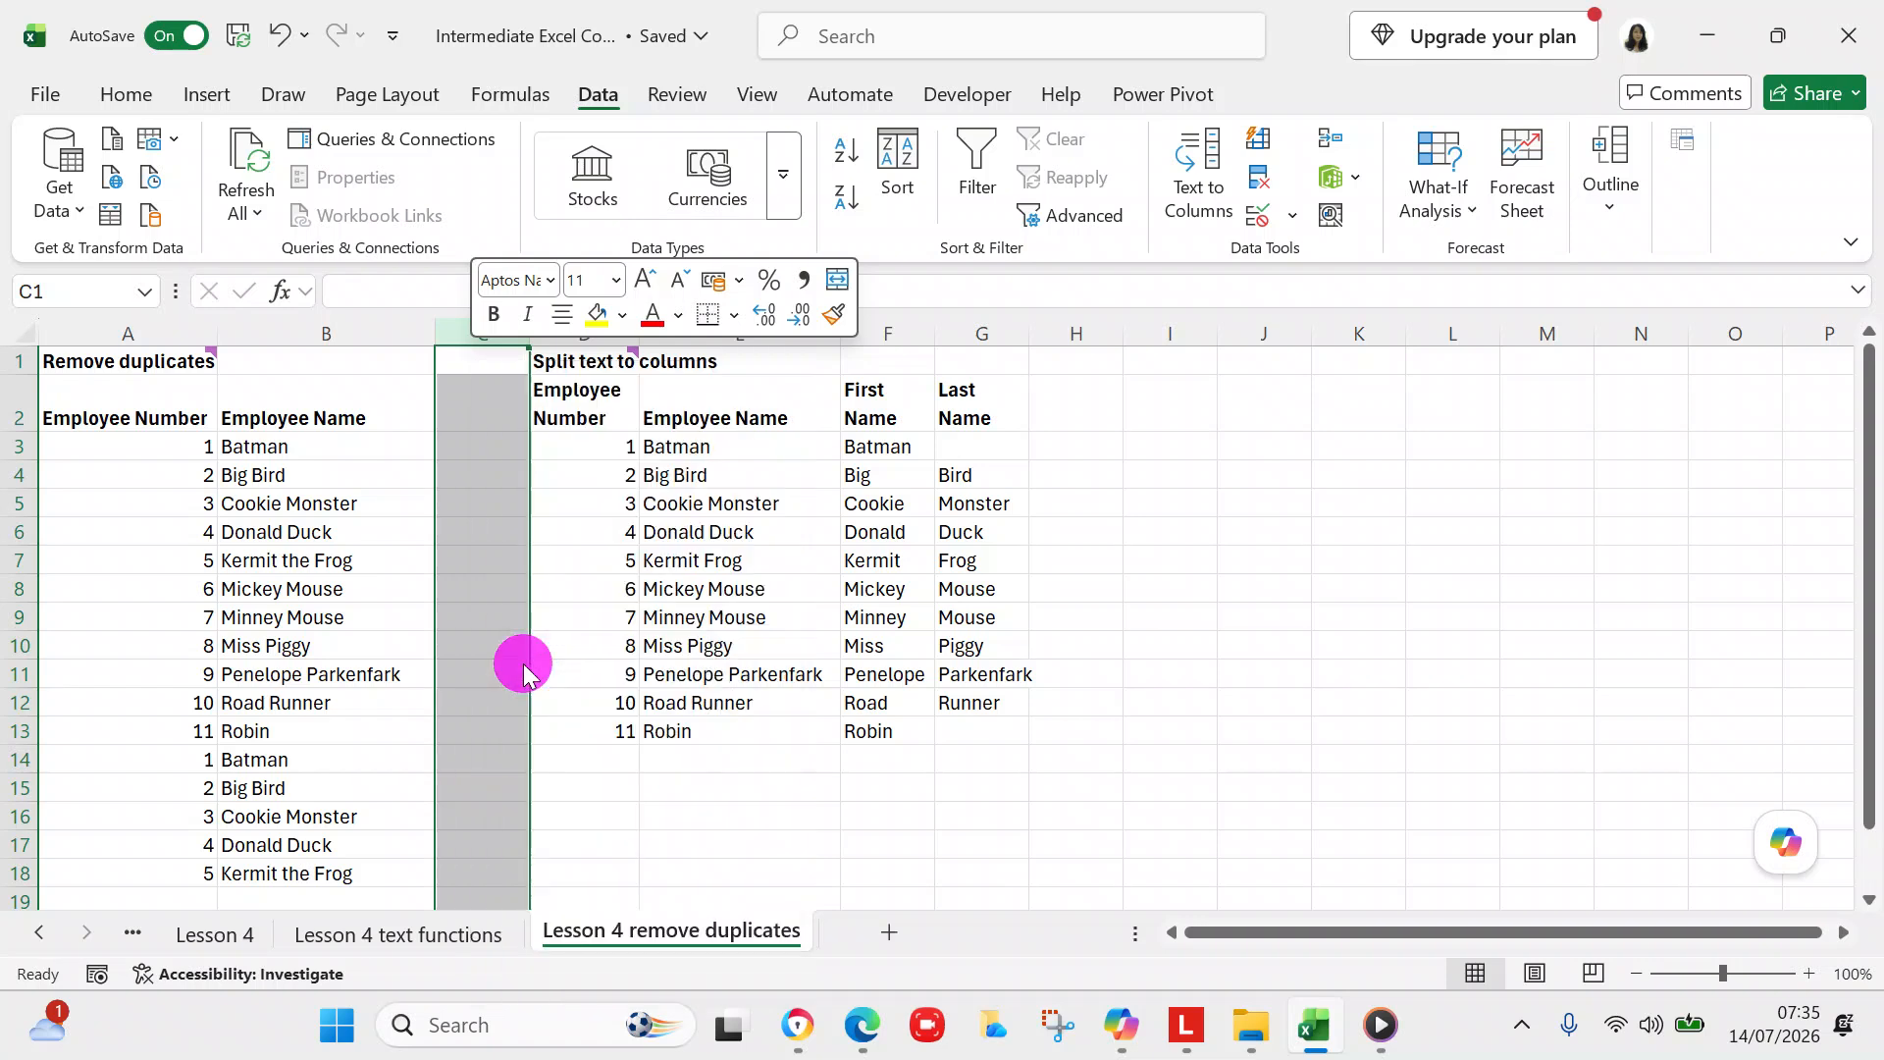
{"action": "left_click", "coordinate": [715, 708]}
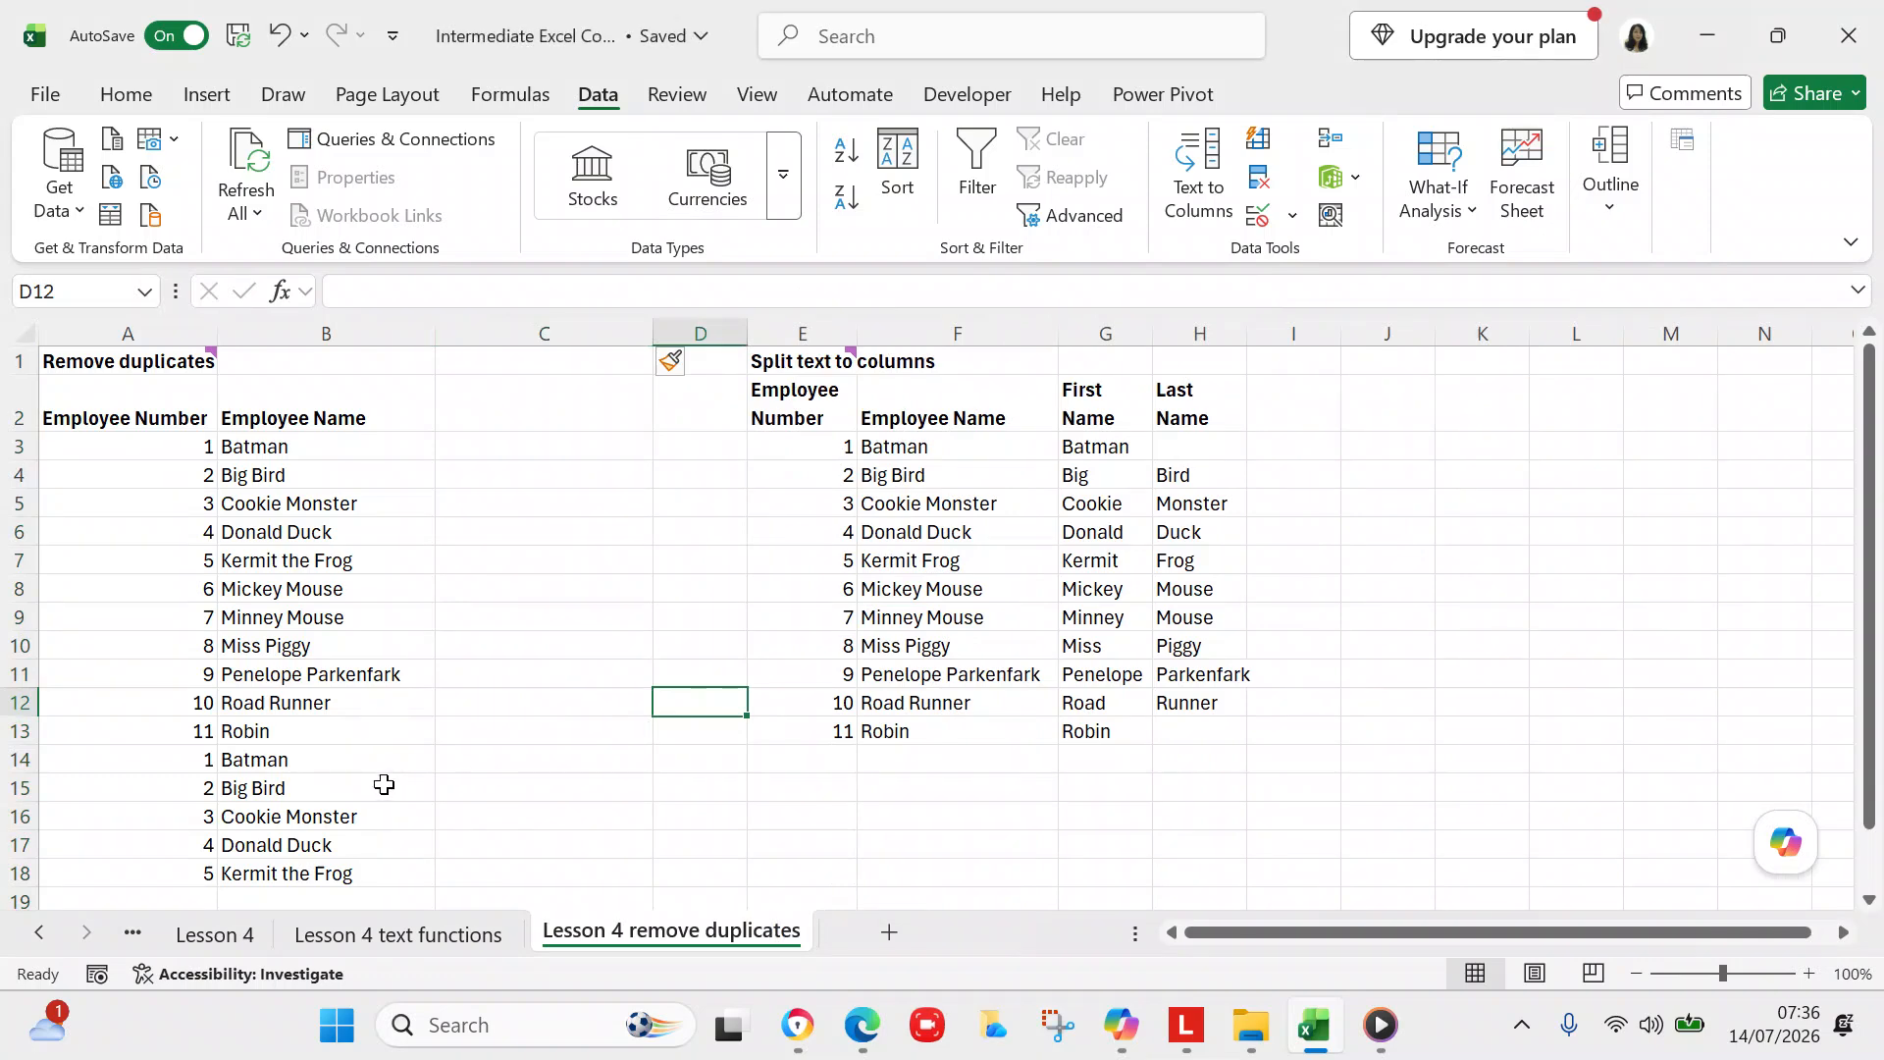
Read the comment attached to the Remove duplicates heading in A1 and look over the employee list.
{"action": "left_click", "coordinate": [453, 779]}
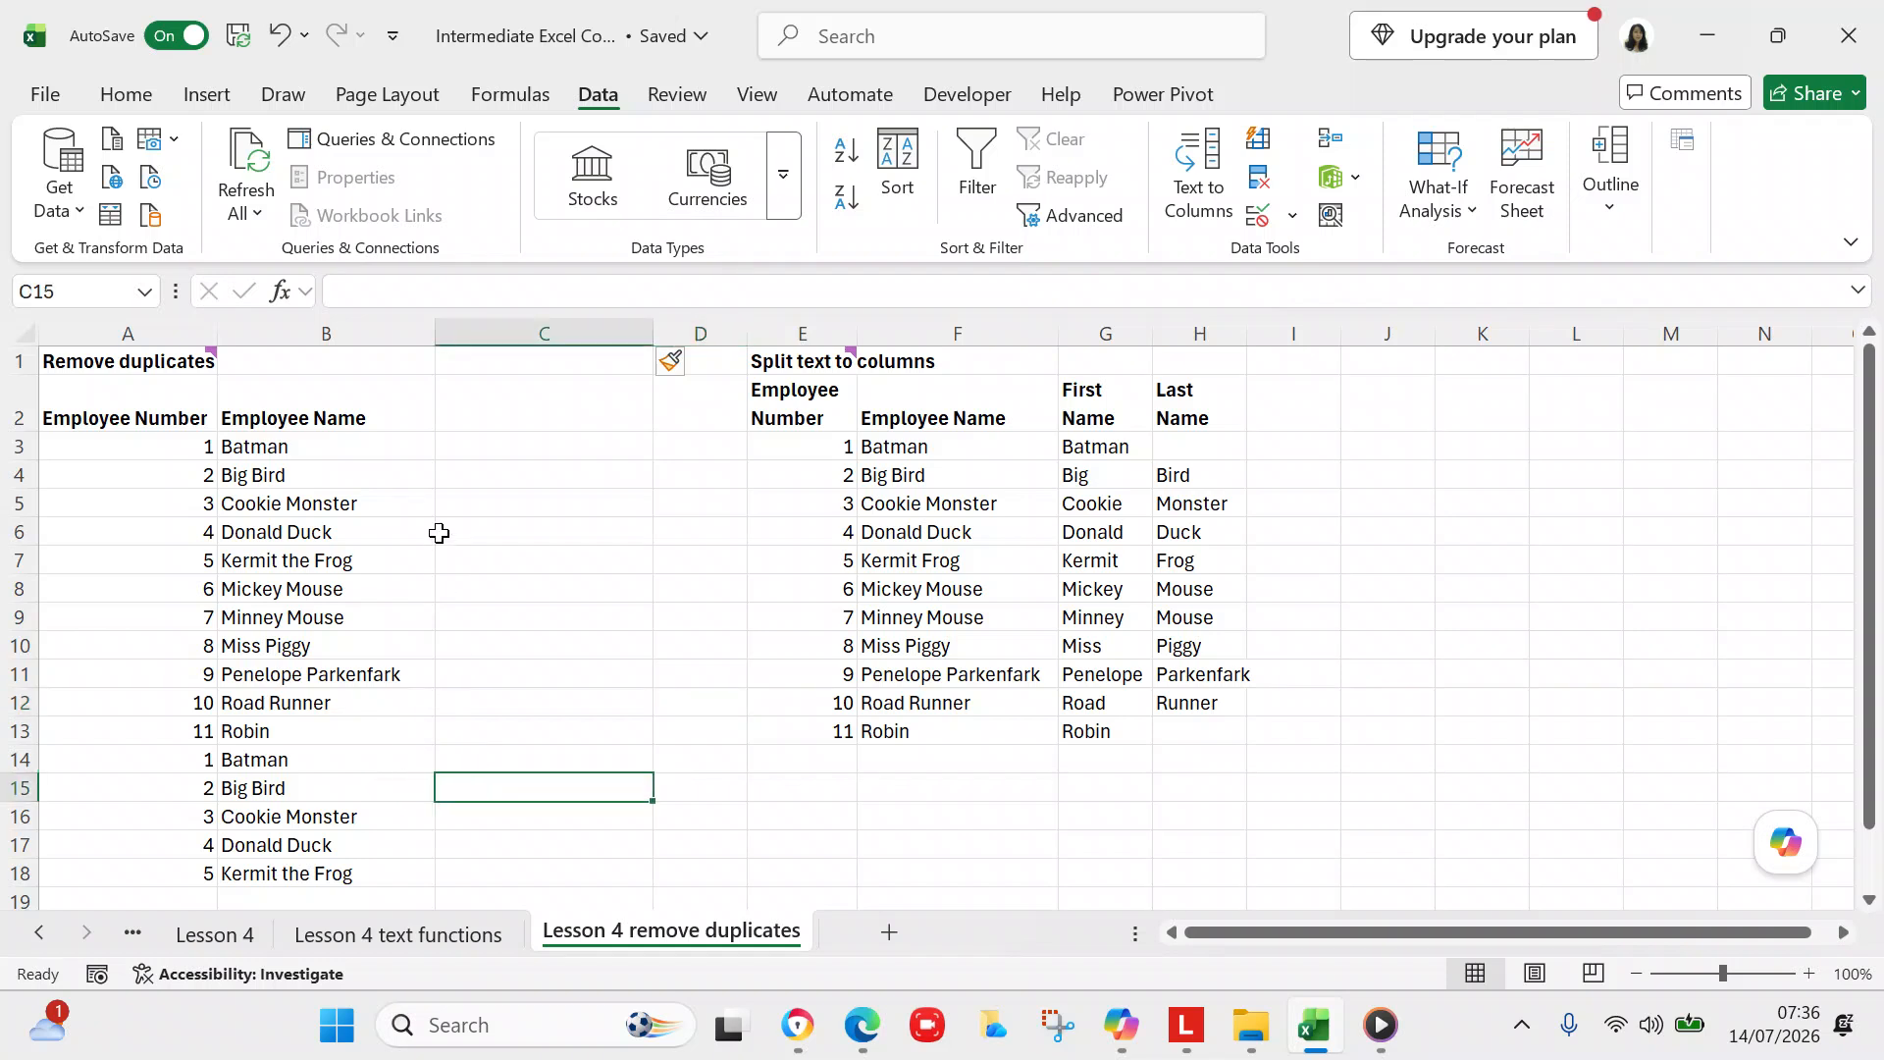
{"action": "left_click", "coordinate": [475, 450]}
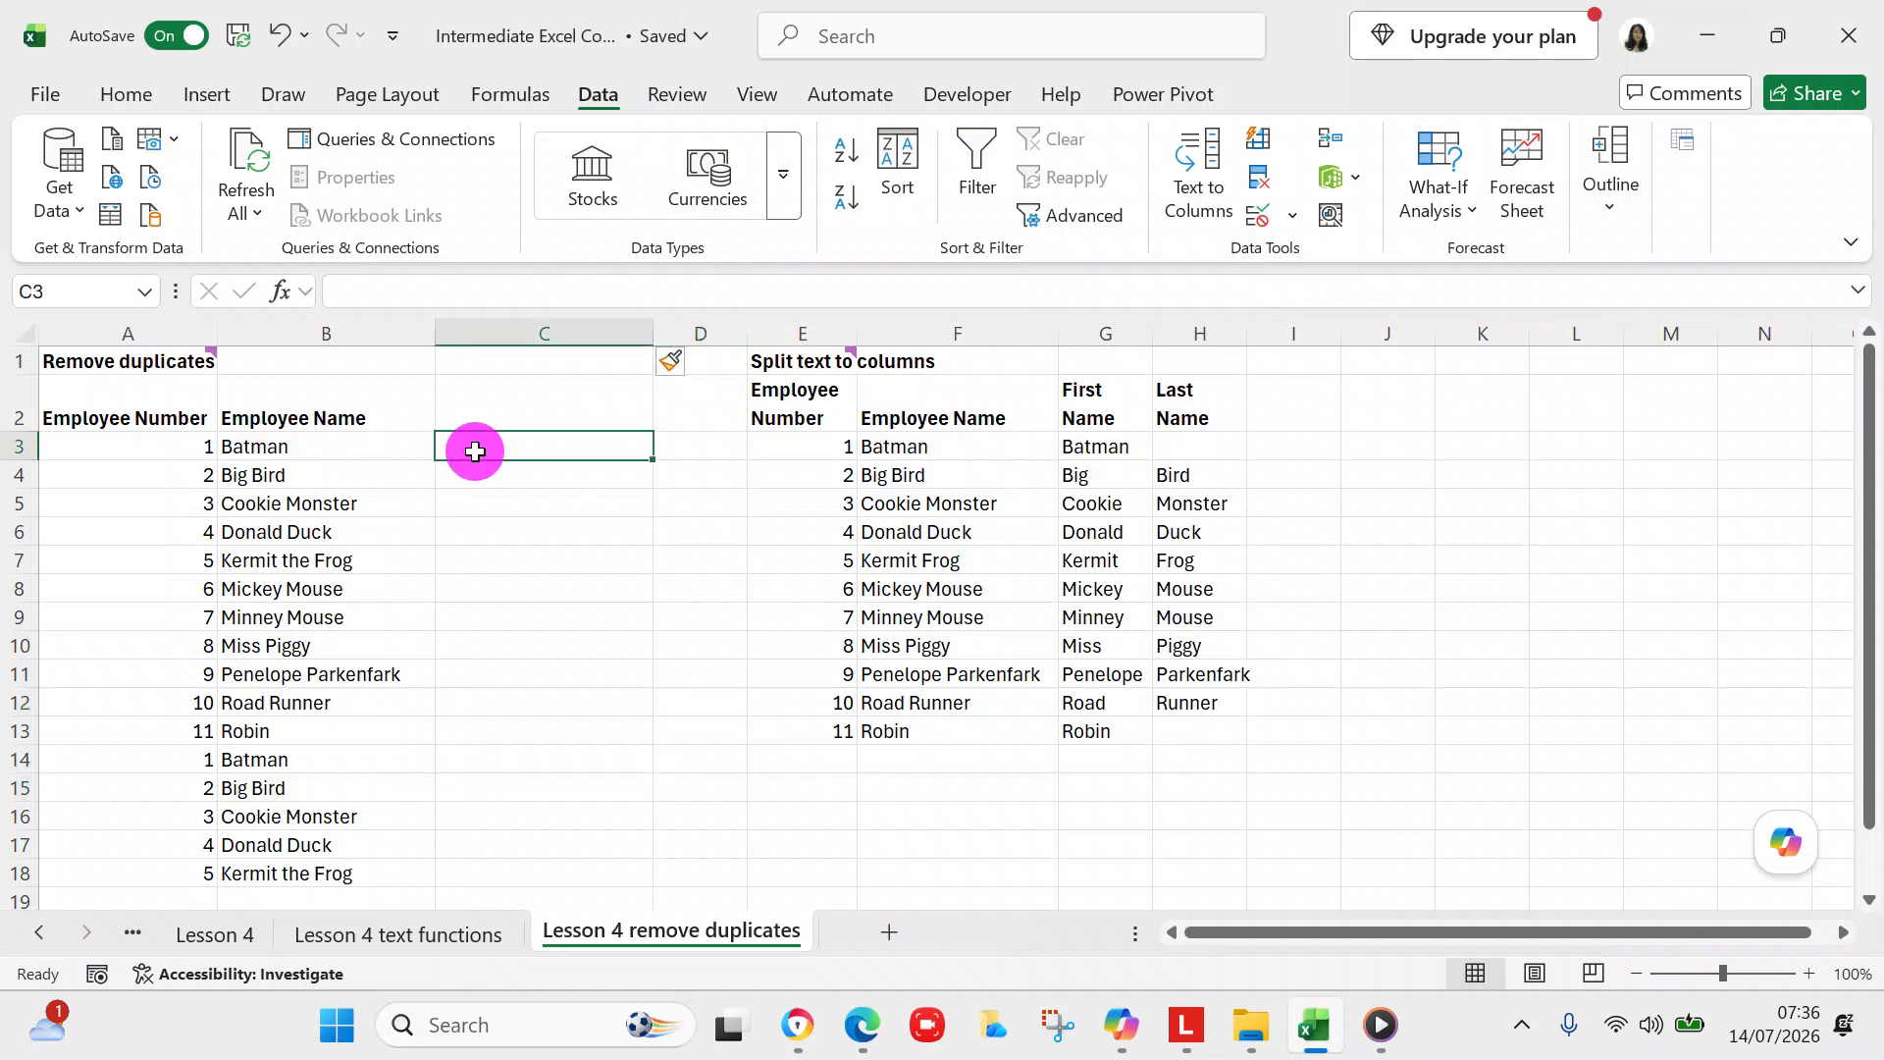
{"action": "left_click", "coordinate": [152, 363]}
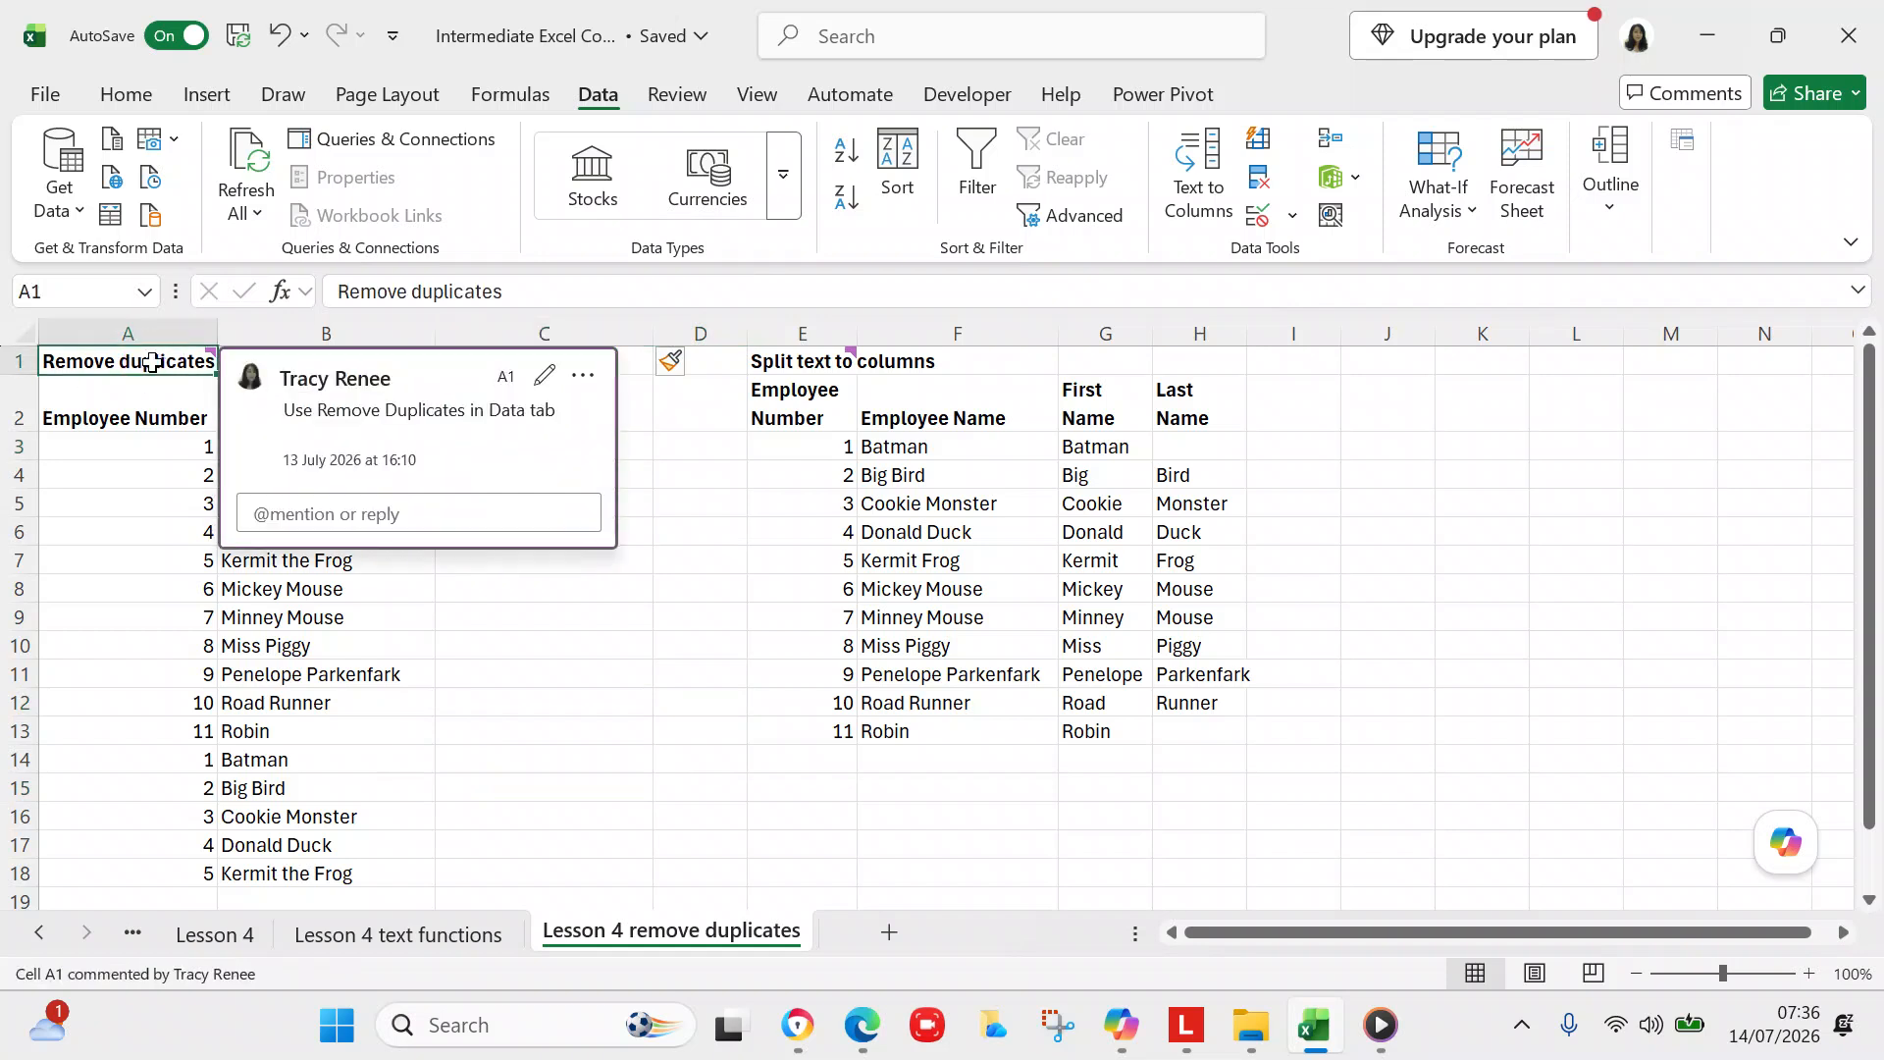
{"action": "left_click", "coordinate": [444, 567]}
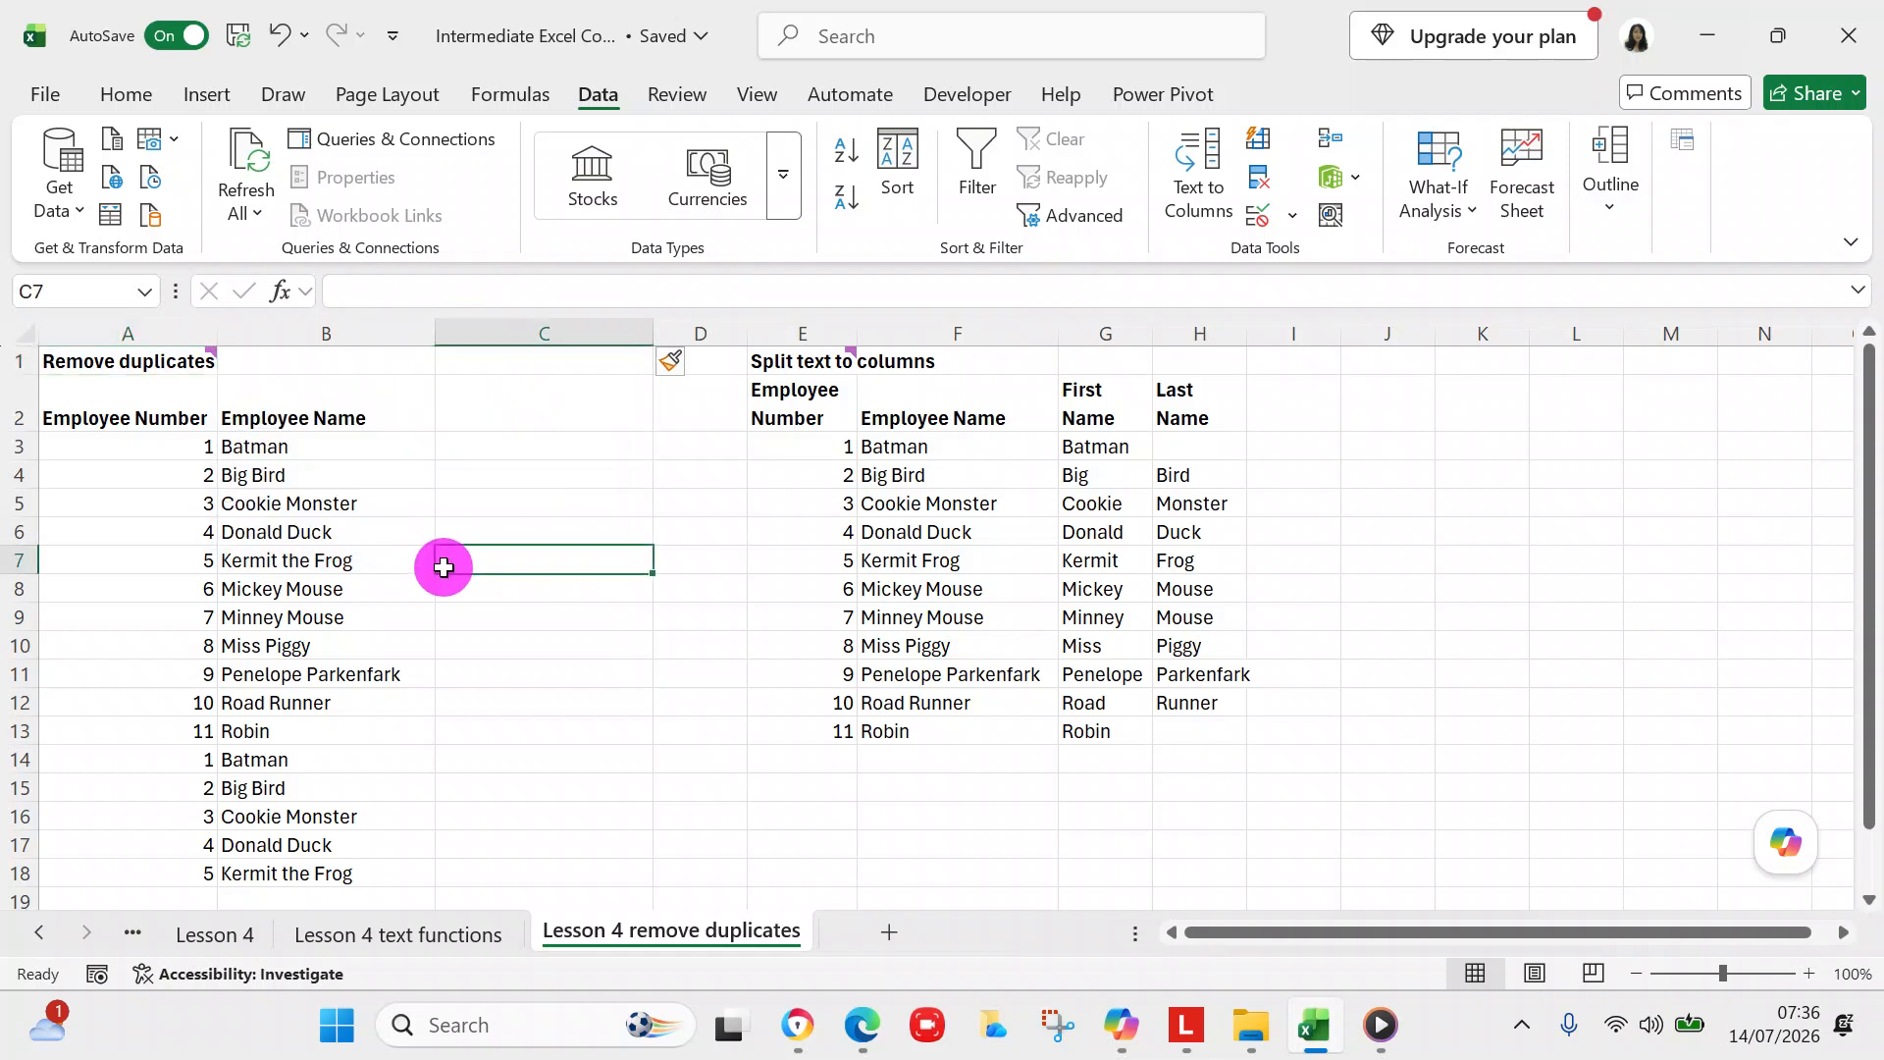
{"action": "left_click", "coordinate": [455, 447]}
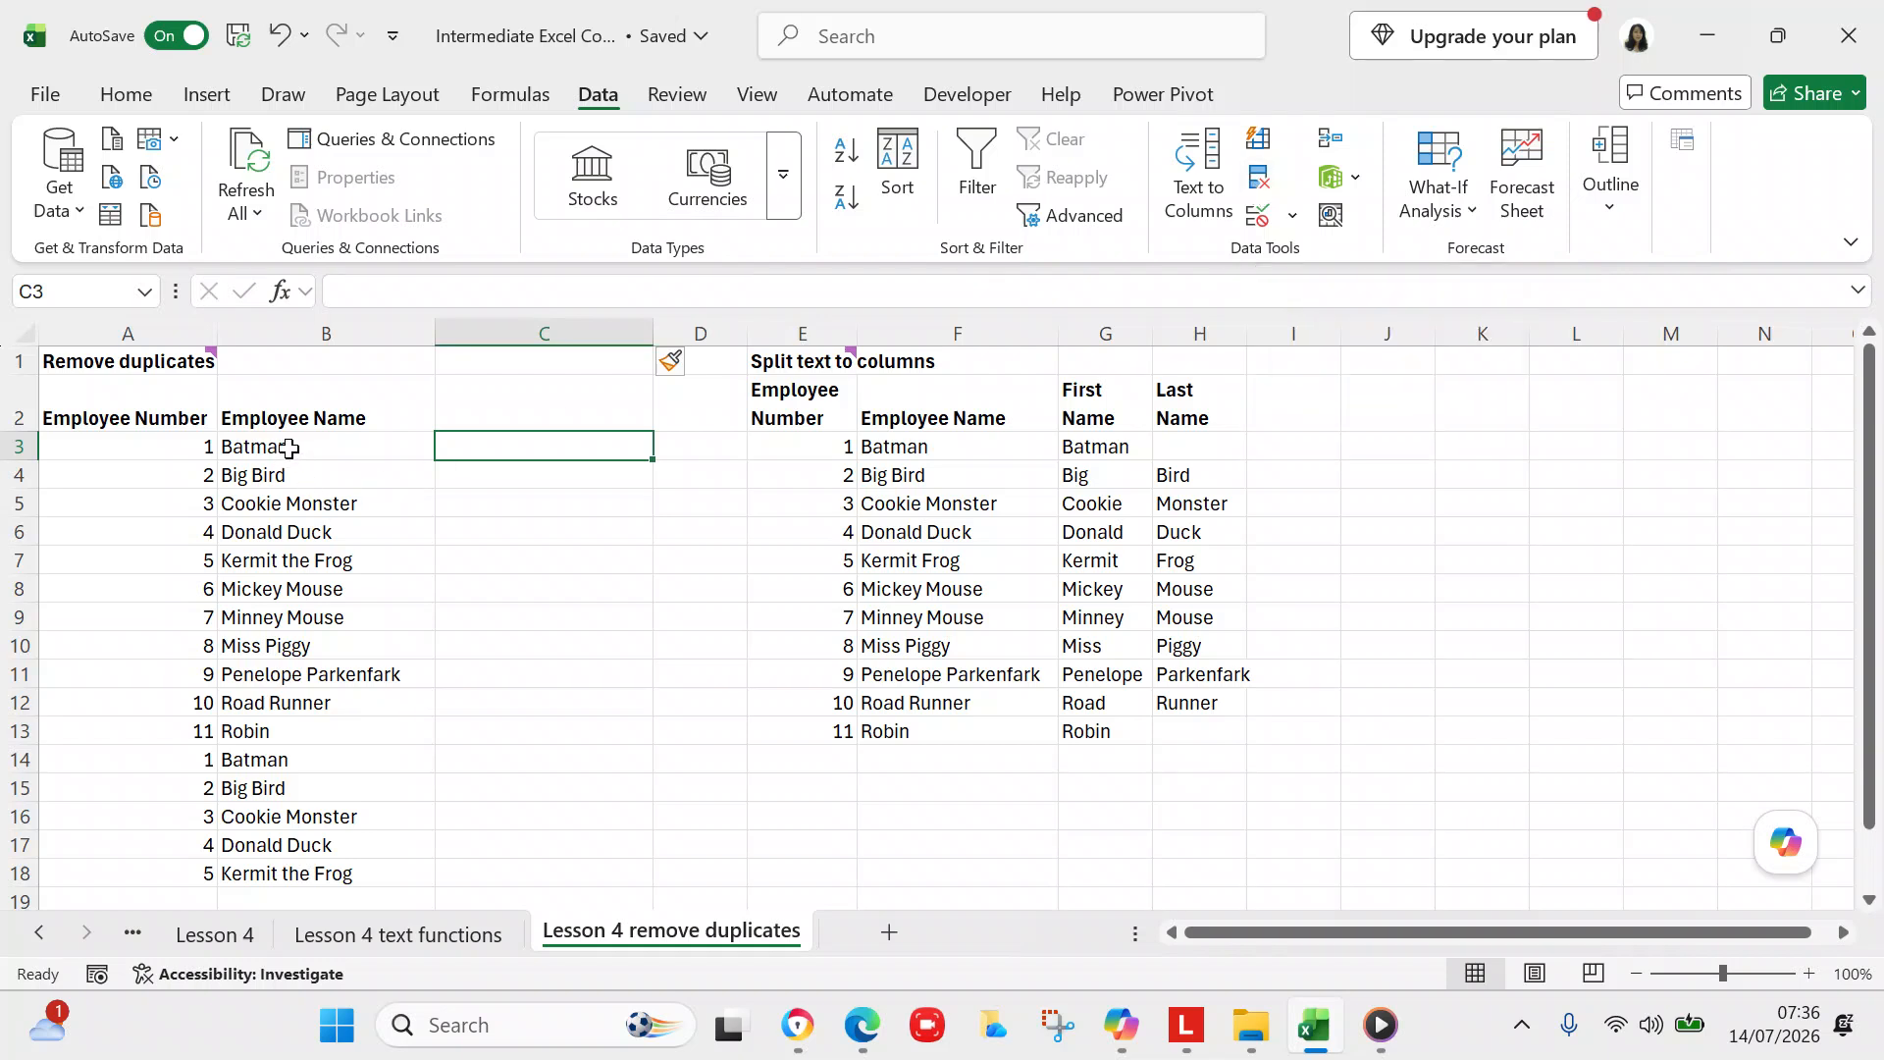
Remove duplicate rows from A3:B18 by comparing Employee Number and Employee Name, and undo the removal.
{"action": "left_click", "coordinate": [289, 448]}
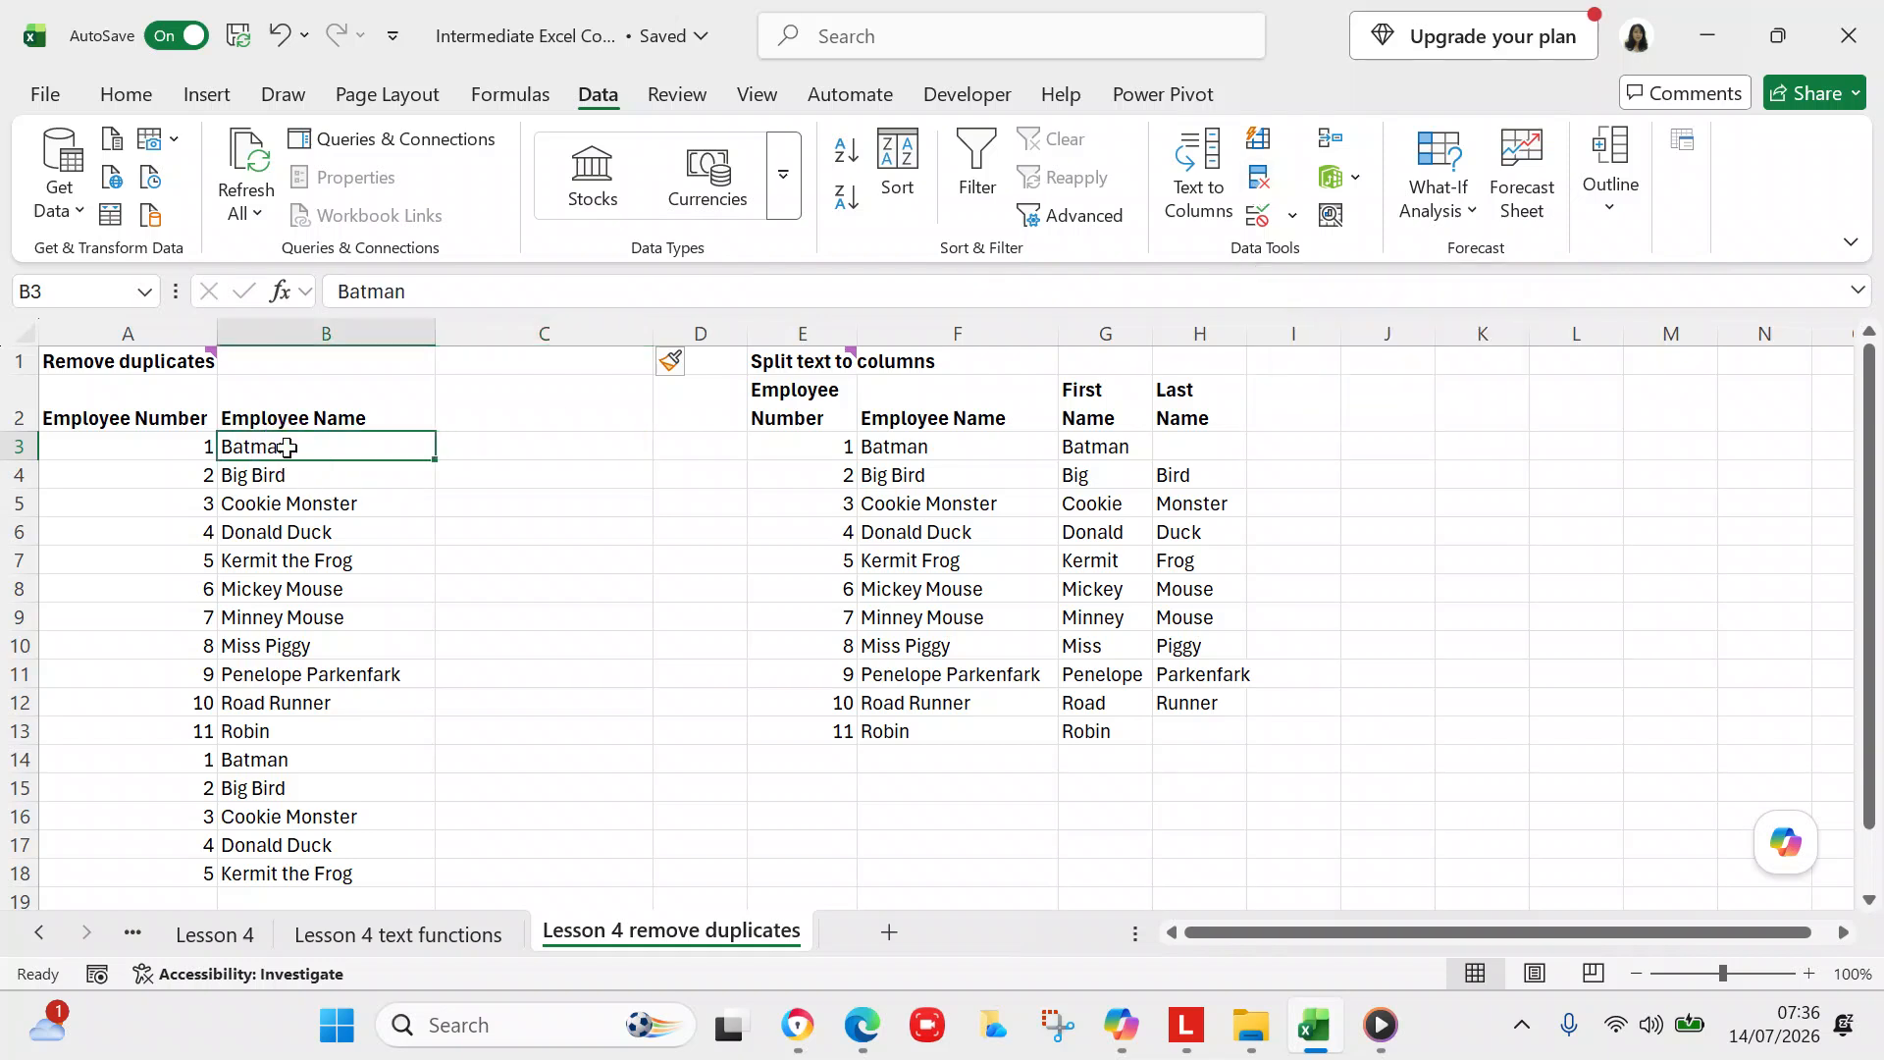
{"action": "left_click", "coordinate": [187, 448]}
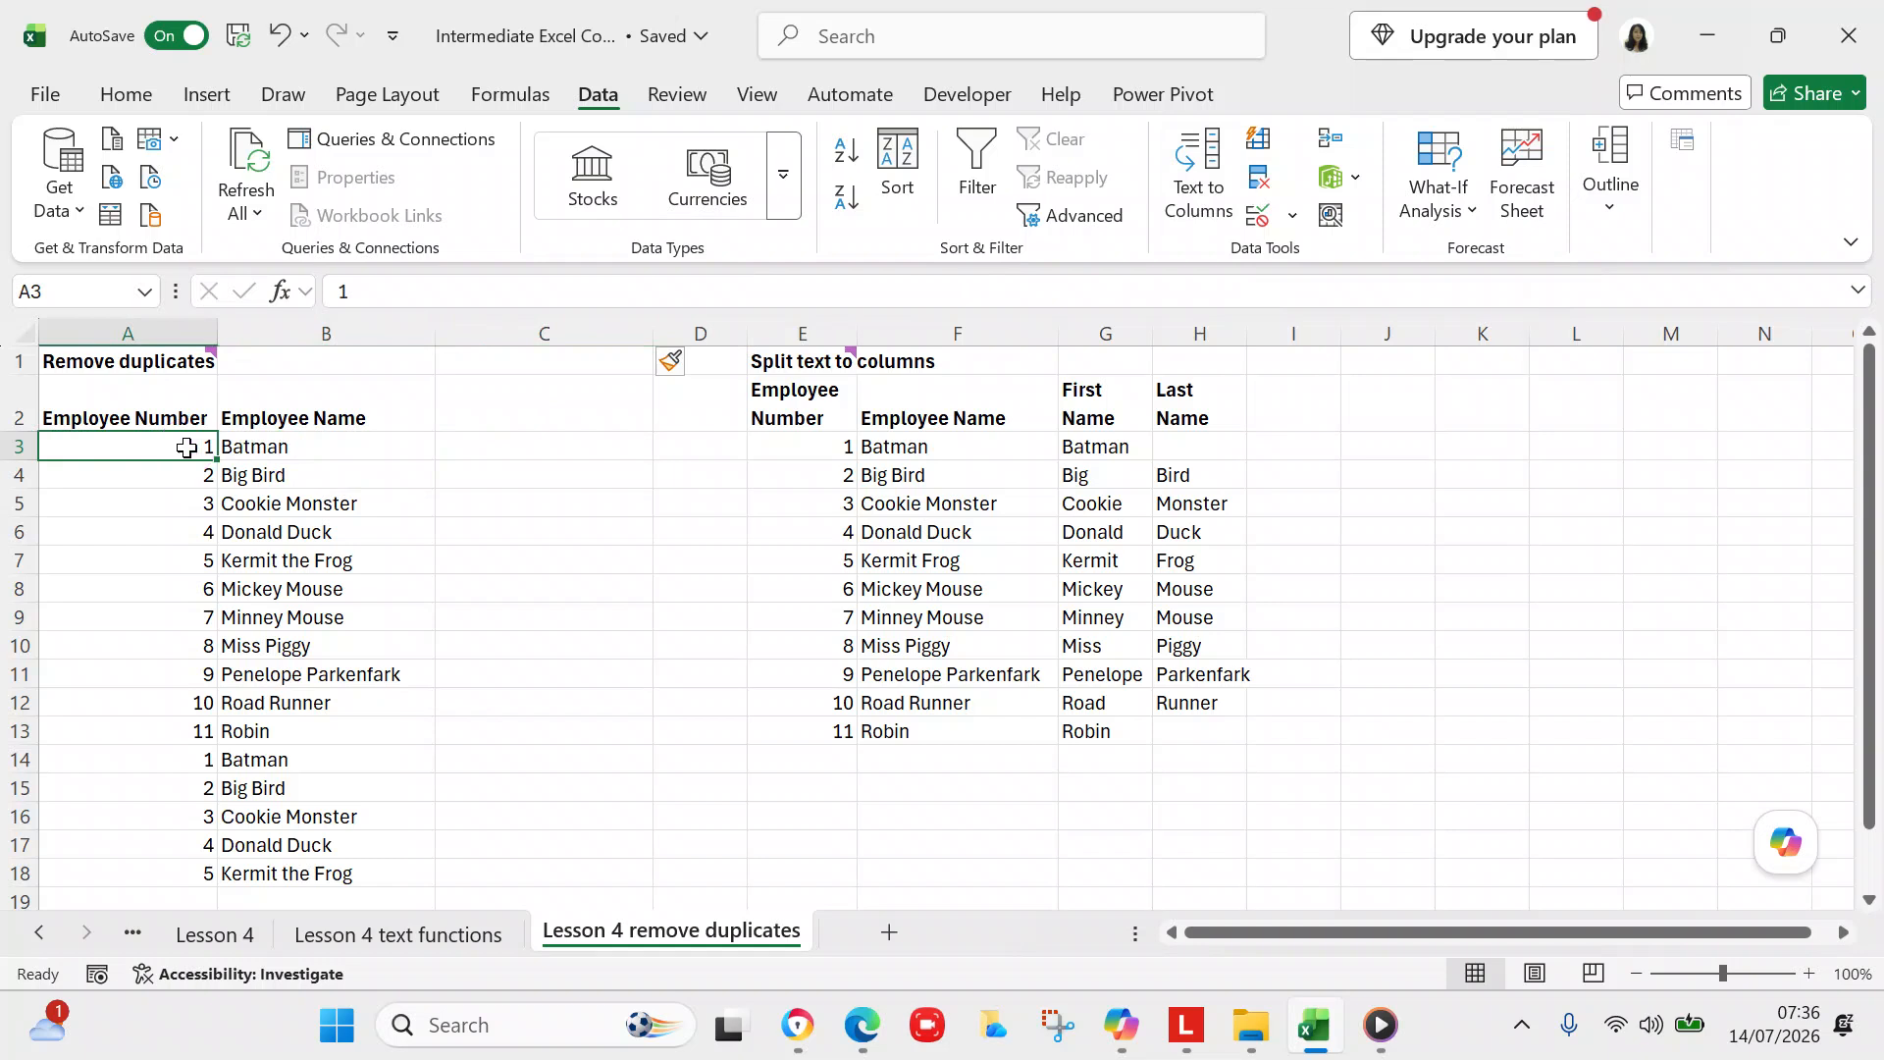
{"action": "key", "text": "shift+Right"}
{"action": "key", "text": "shift+Down"}
{"action": "key", "text": "shift+Down"}
{"action": "key", "text": "shift+Down"}
{"action": "key", "text": "shift+Down"}
{"action": "key", "text": "shift+Down"}
{"action": "key", "text": "shift+Down"}
{"action": "key", "text": "shift+Down"}
{"action": "key", "text": "shift+Down"}
{"action": "key", "text": "shift+Down"}
{"action": "key", "text": "shift+Down"}
{"action": "key", "text": "shift+Down"}
{"action": "key", "text": "shift+Down"}
{"action": "key", "text": "shift+Down"}
{"action": "key", "text": "shift+Down"}
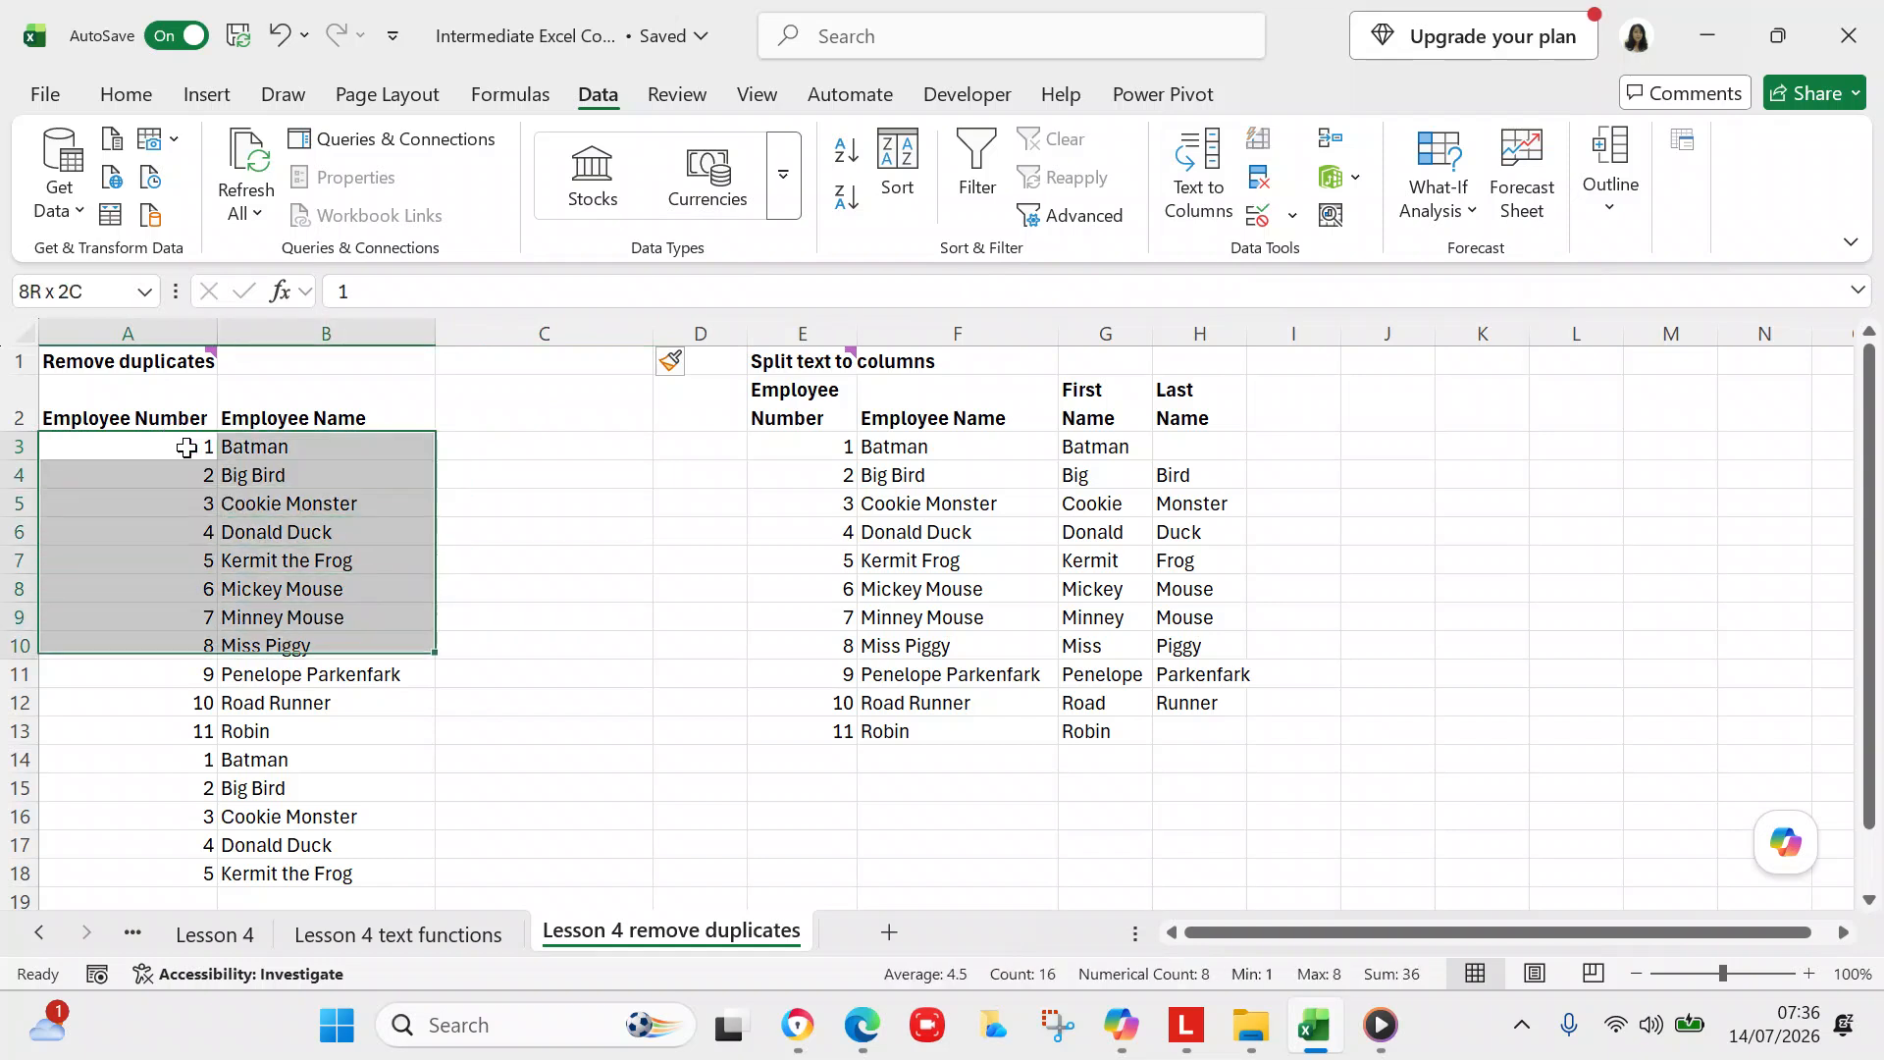
{"action": "key", "text": "shift+Down"}
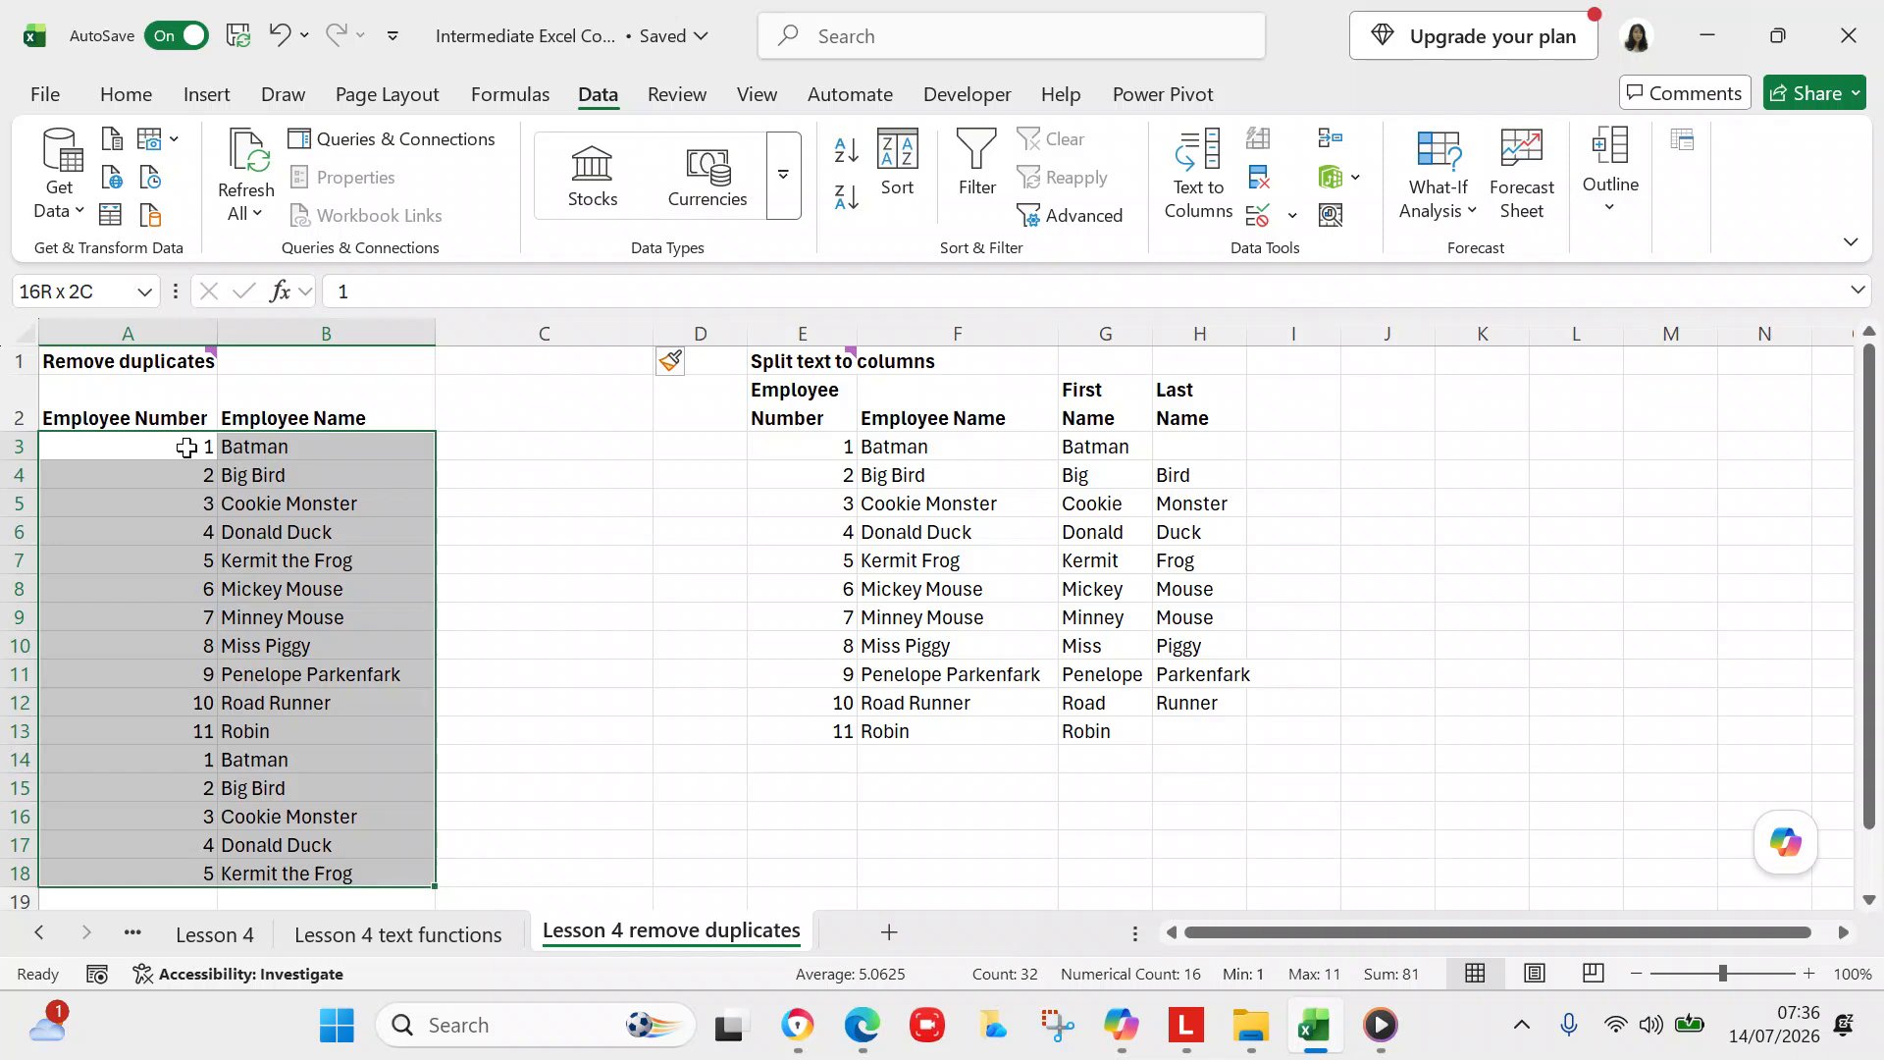
{"action": "left_click", "coordinate": [1260, 184]}
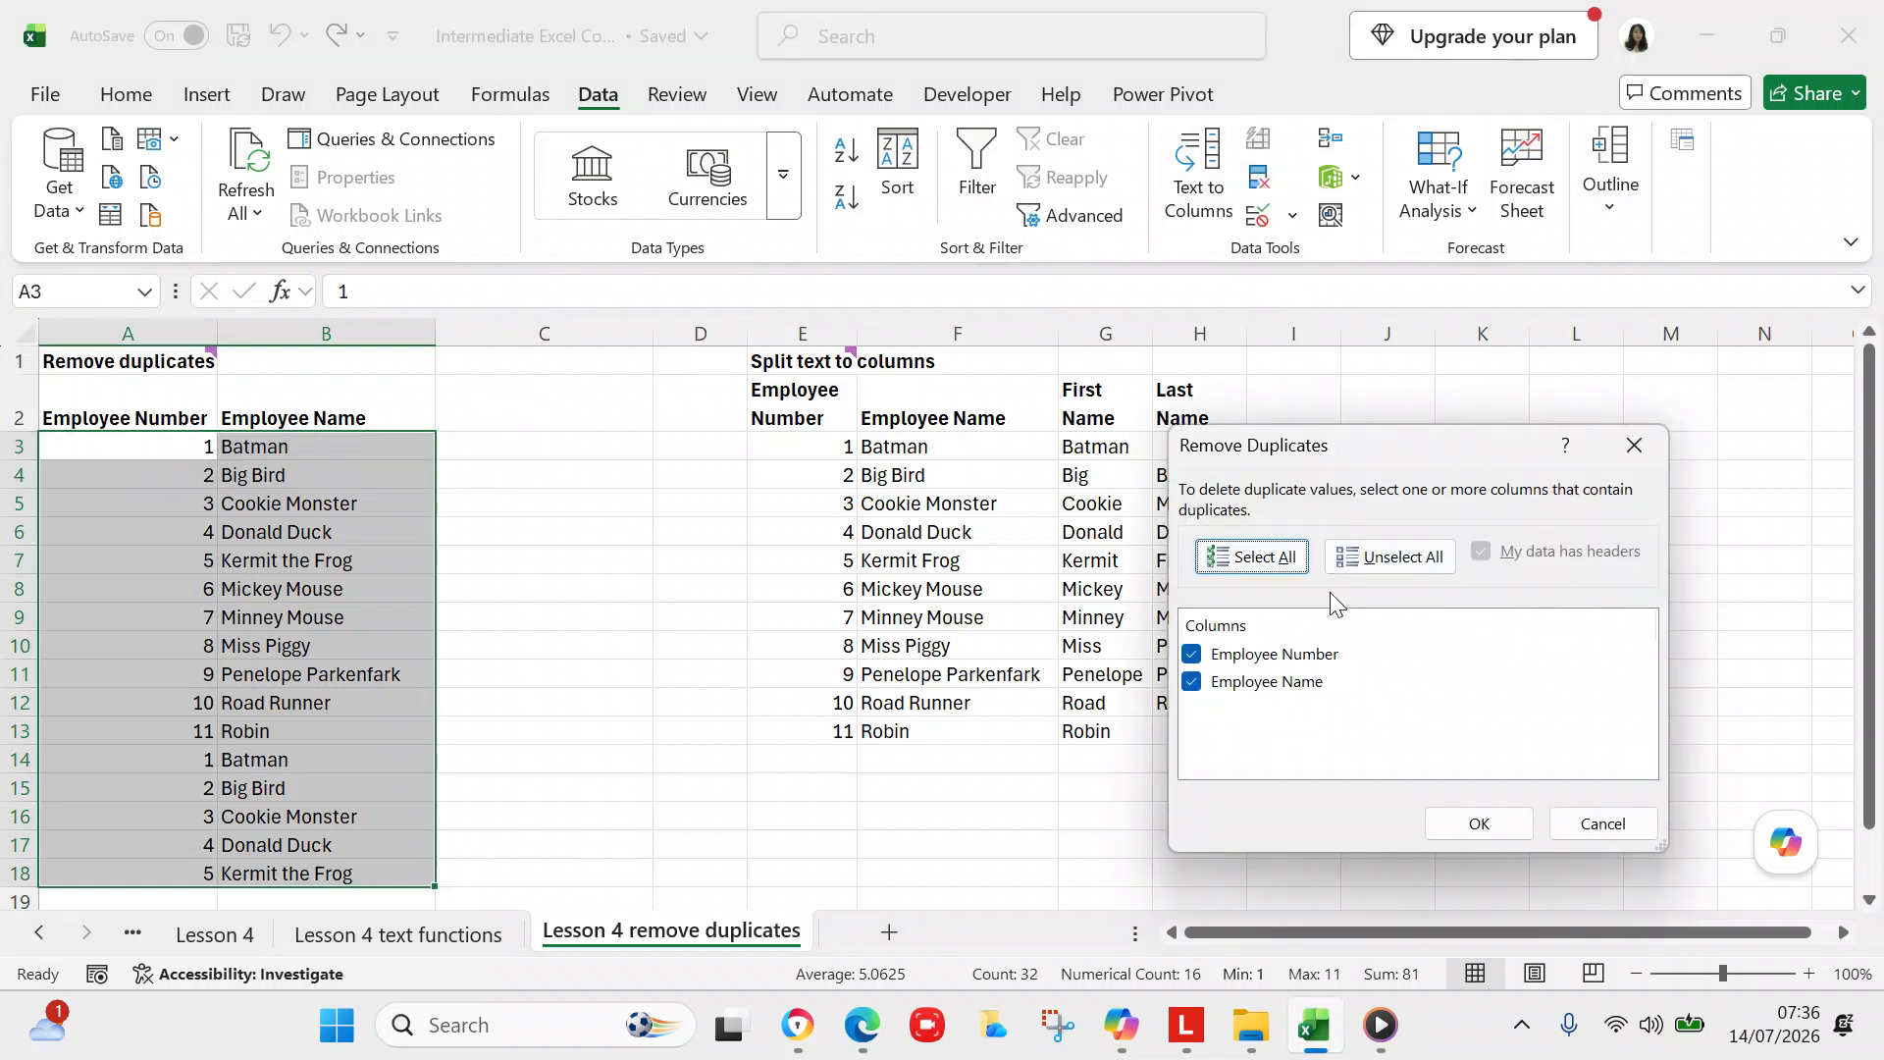
{"action": "left_click", "coordinate": [1496, 822]}
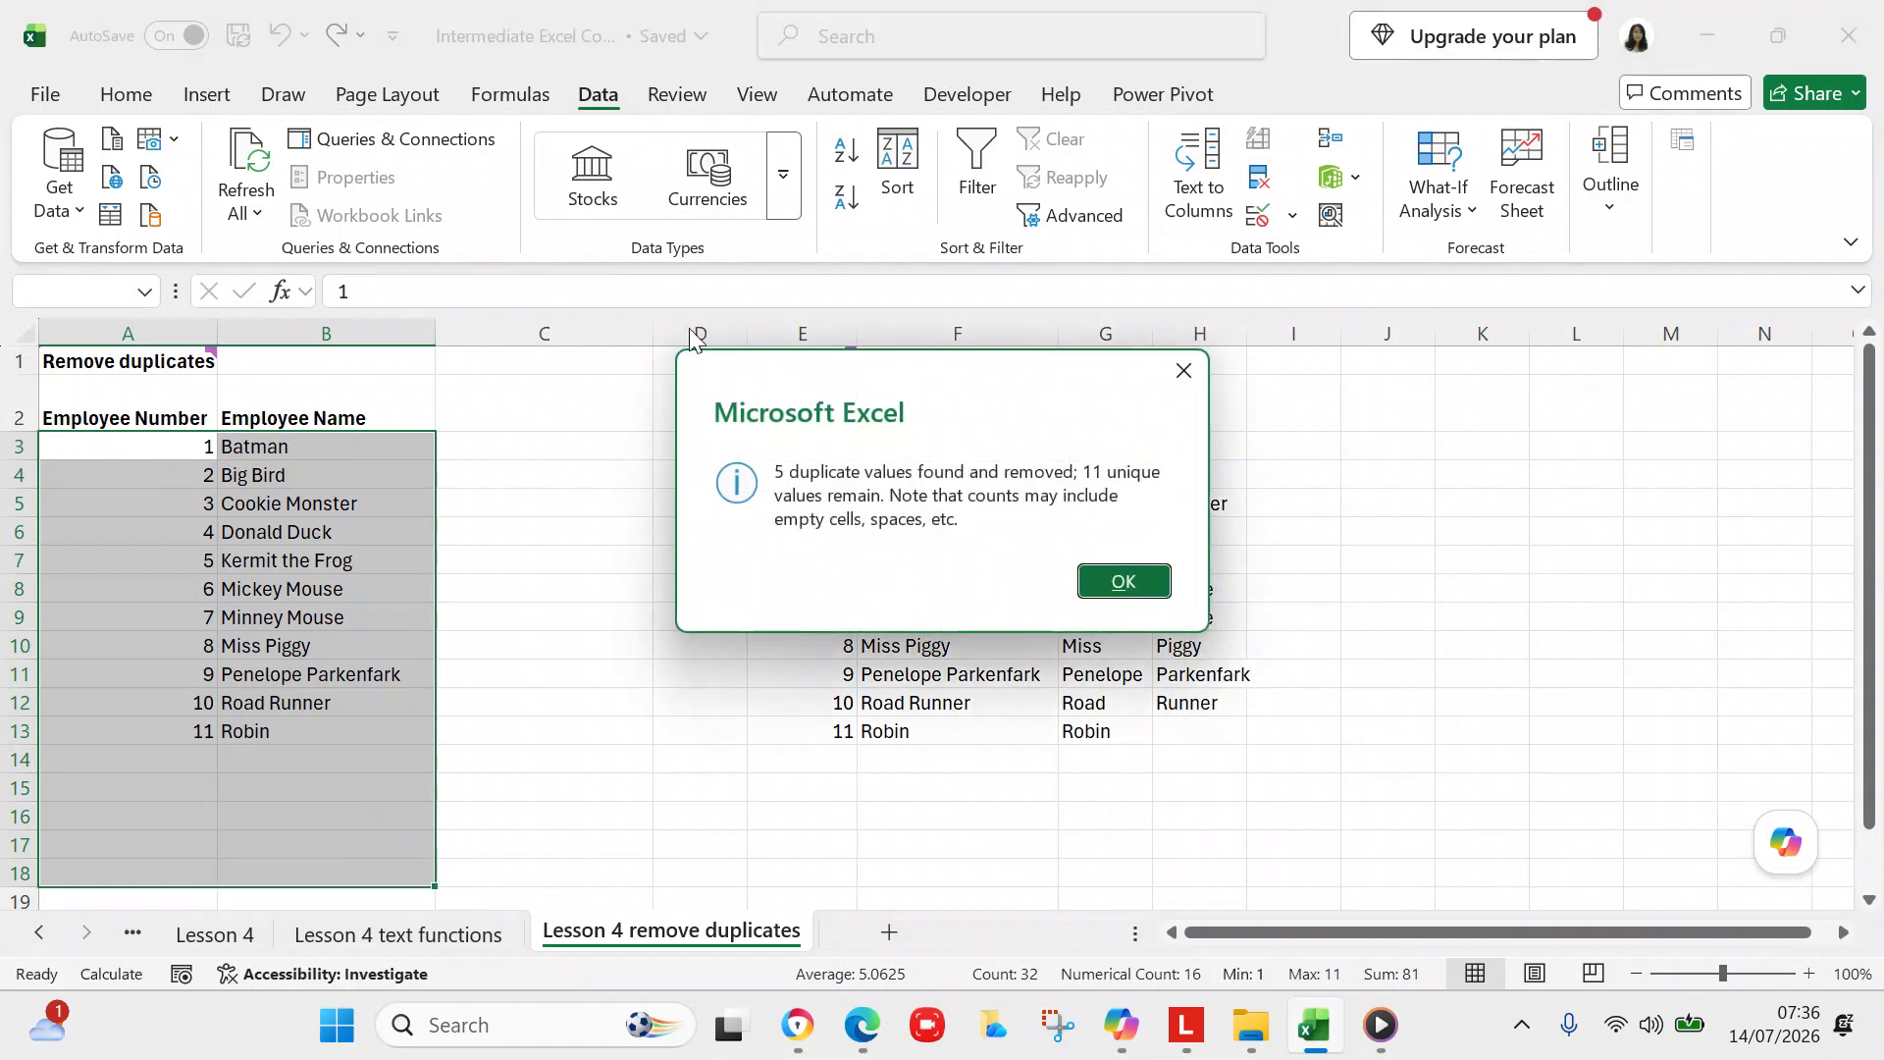
{"action": "left_click", "coordinate": [1125, 582]}
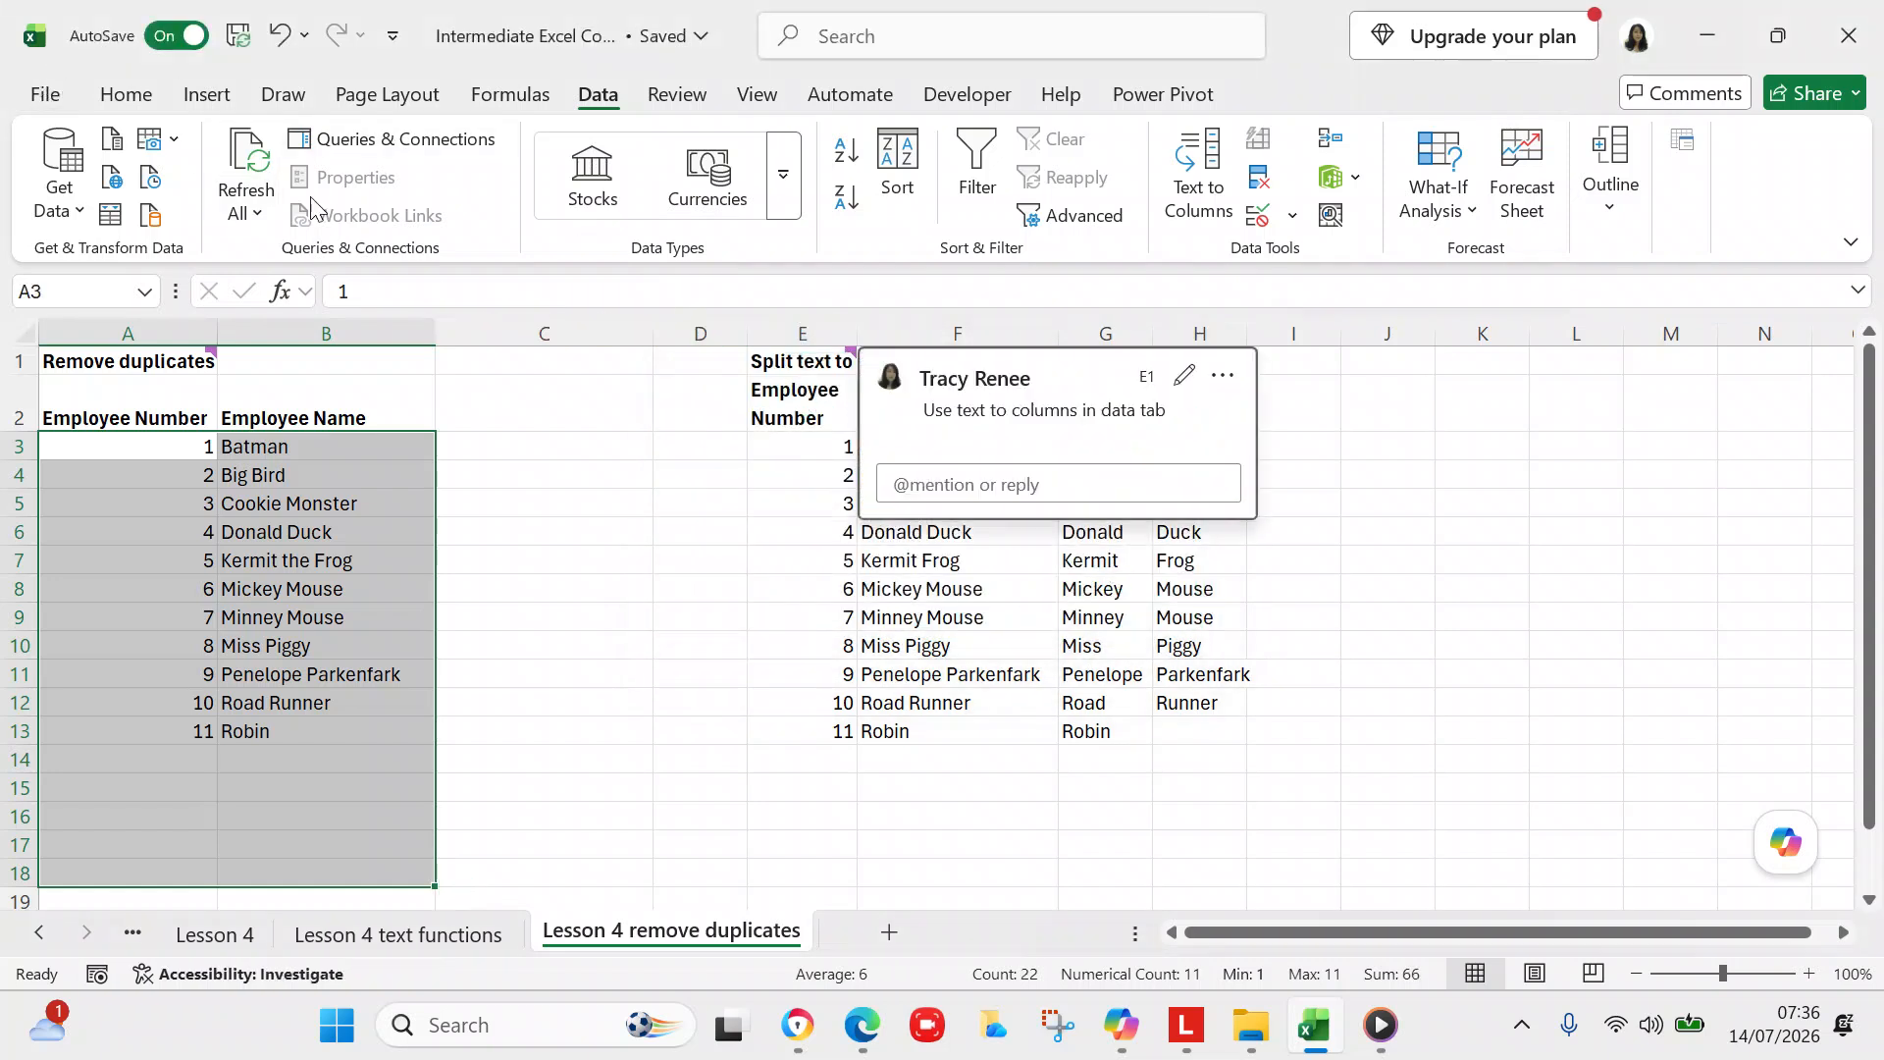
{"action": "left_click", "coordinate": [278, 36]}
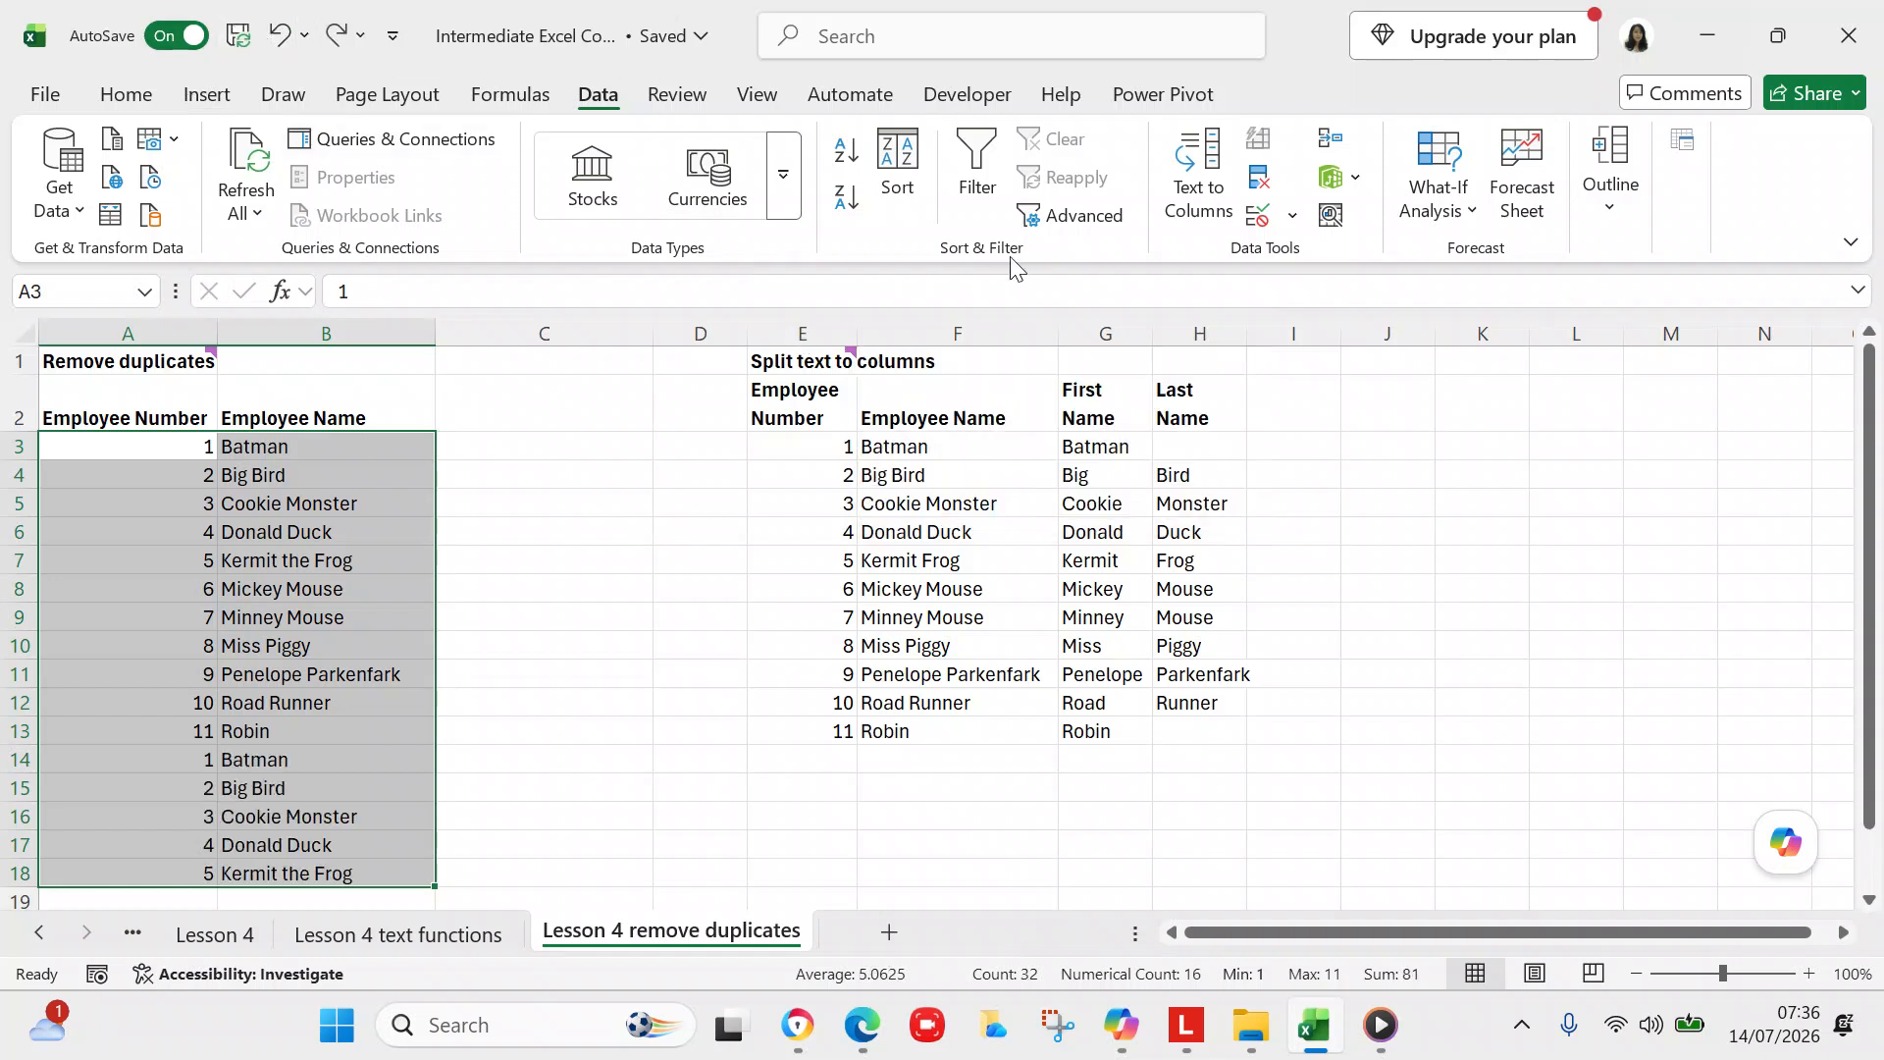
Repeat Remove Duplicates on the selected employee rows with both columns checked, and undo it again.
{"action": "left_click", "coordinate": [1259, 178]}
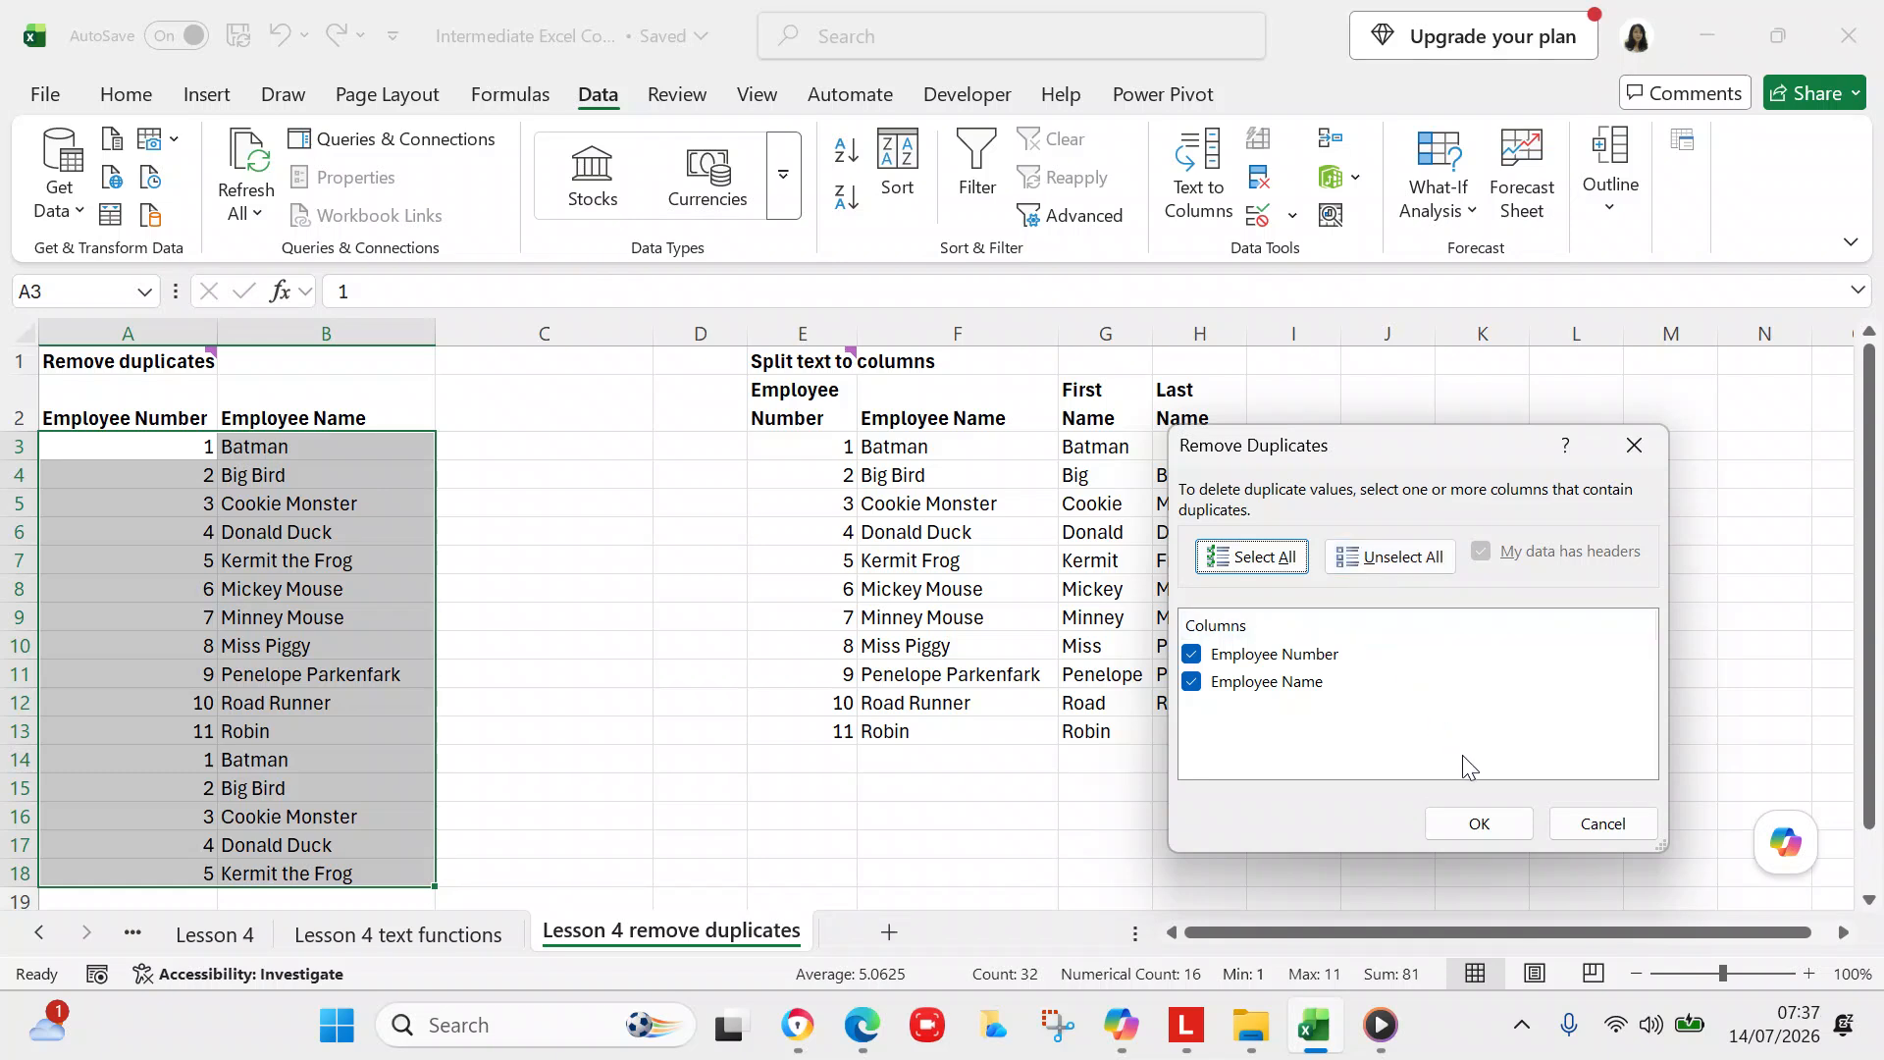
{"action": "left_click", "coordinate": [1489, 820]}
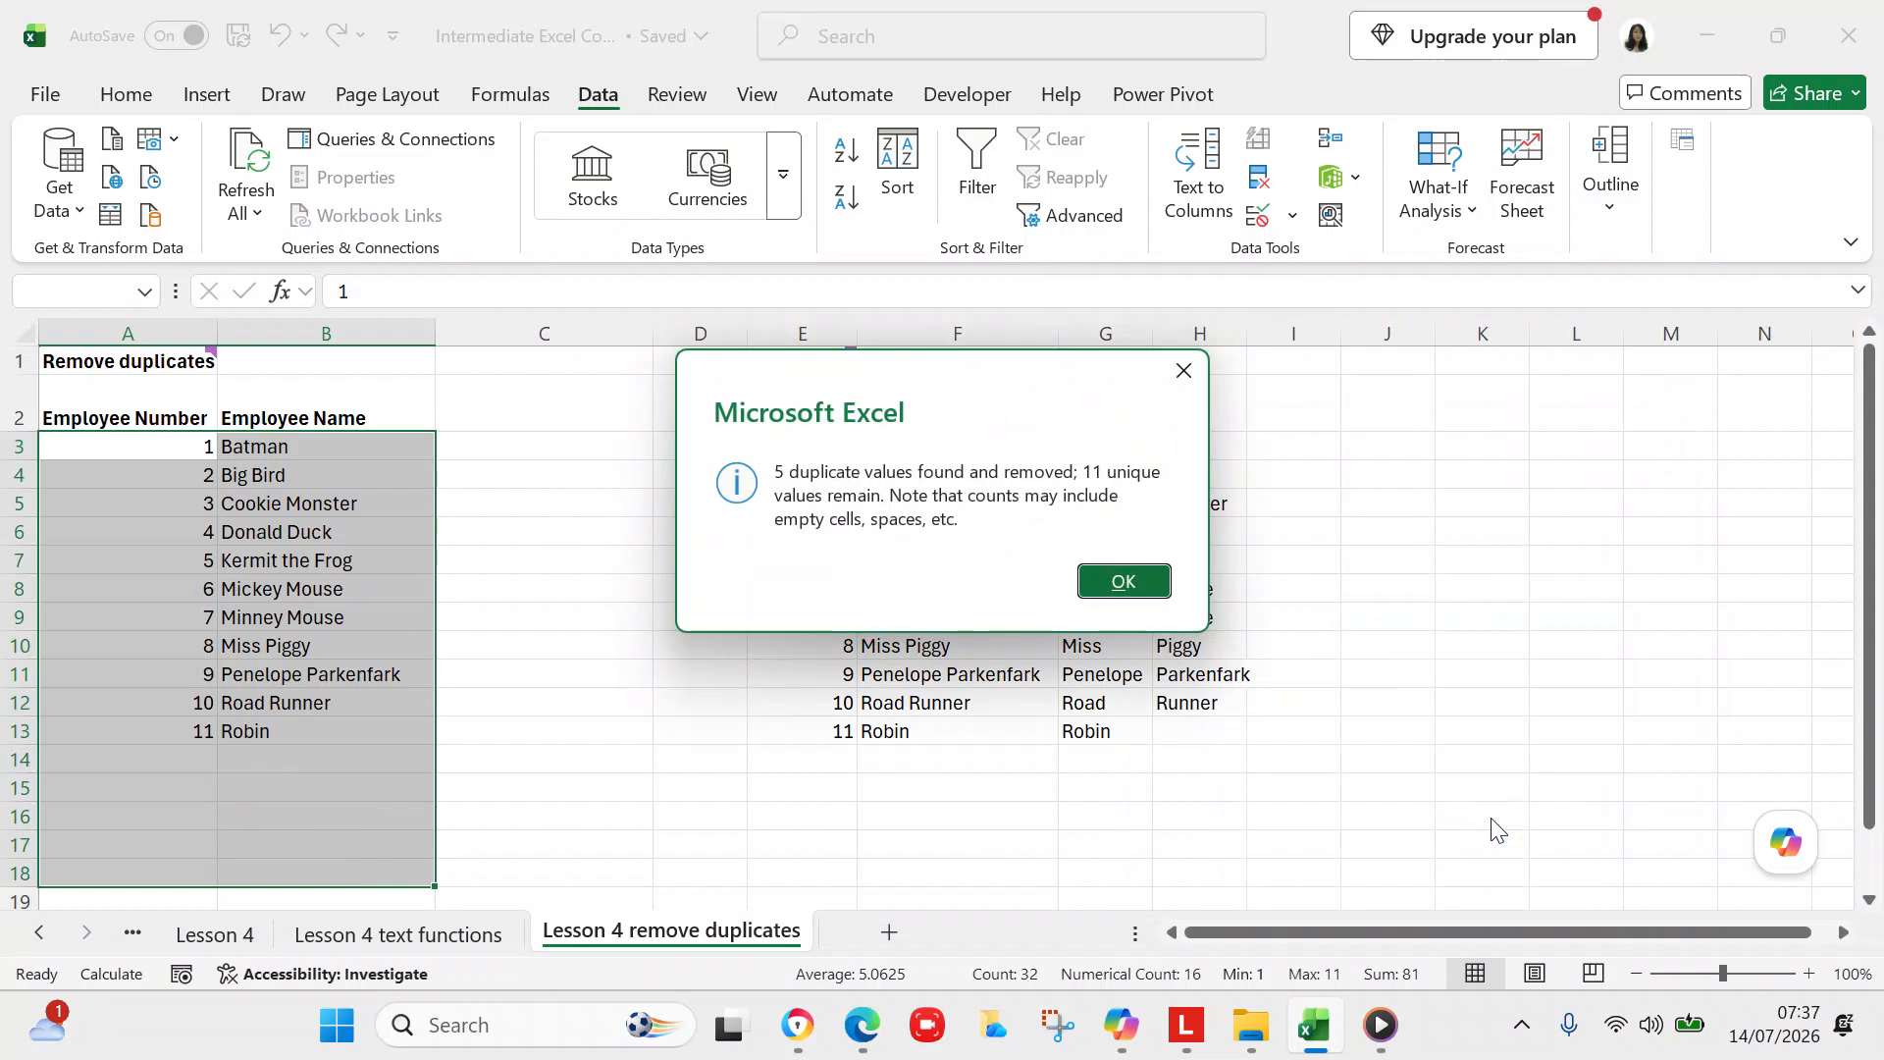
{"action": "left_click", "coordinate": [1152, 588]}
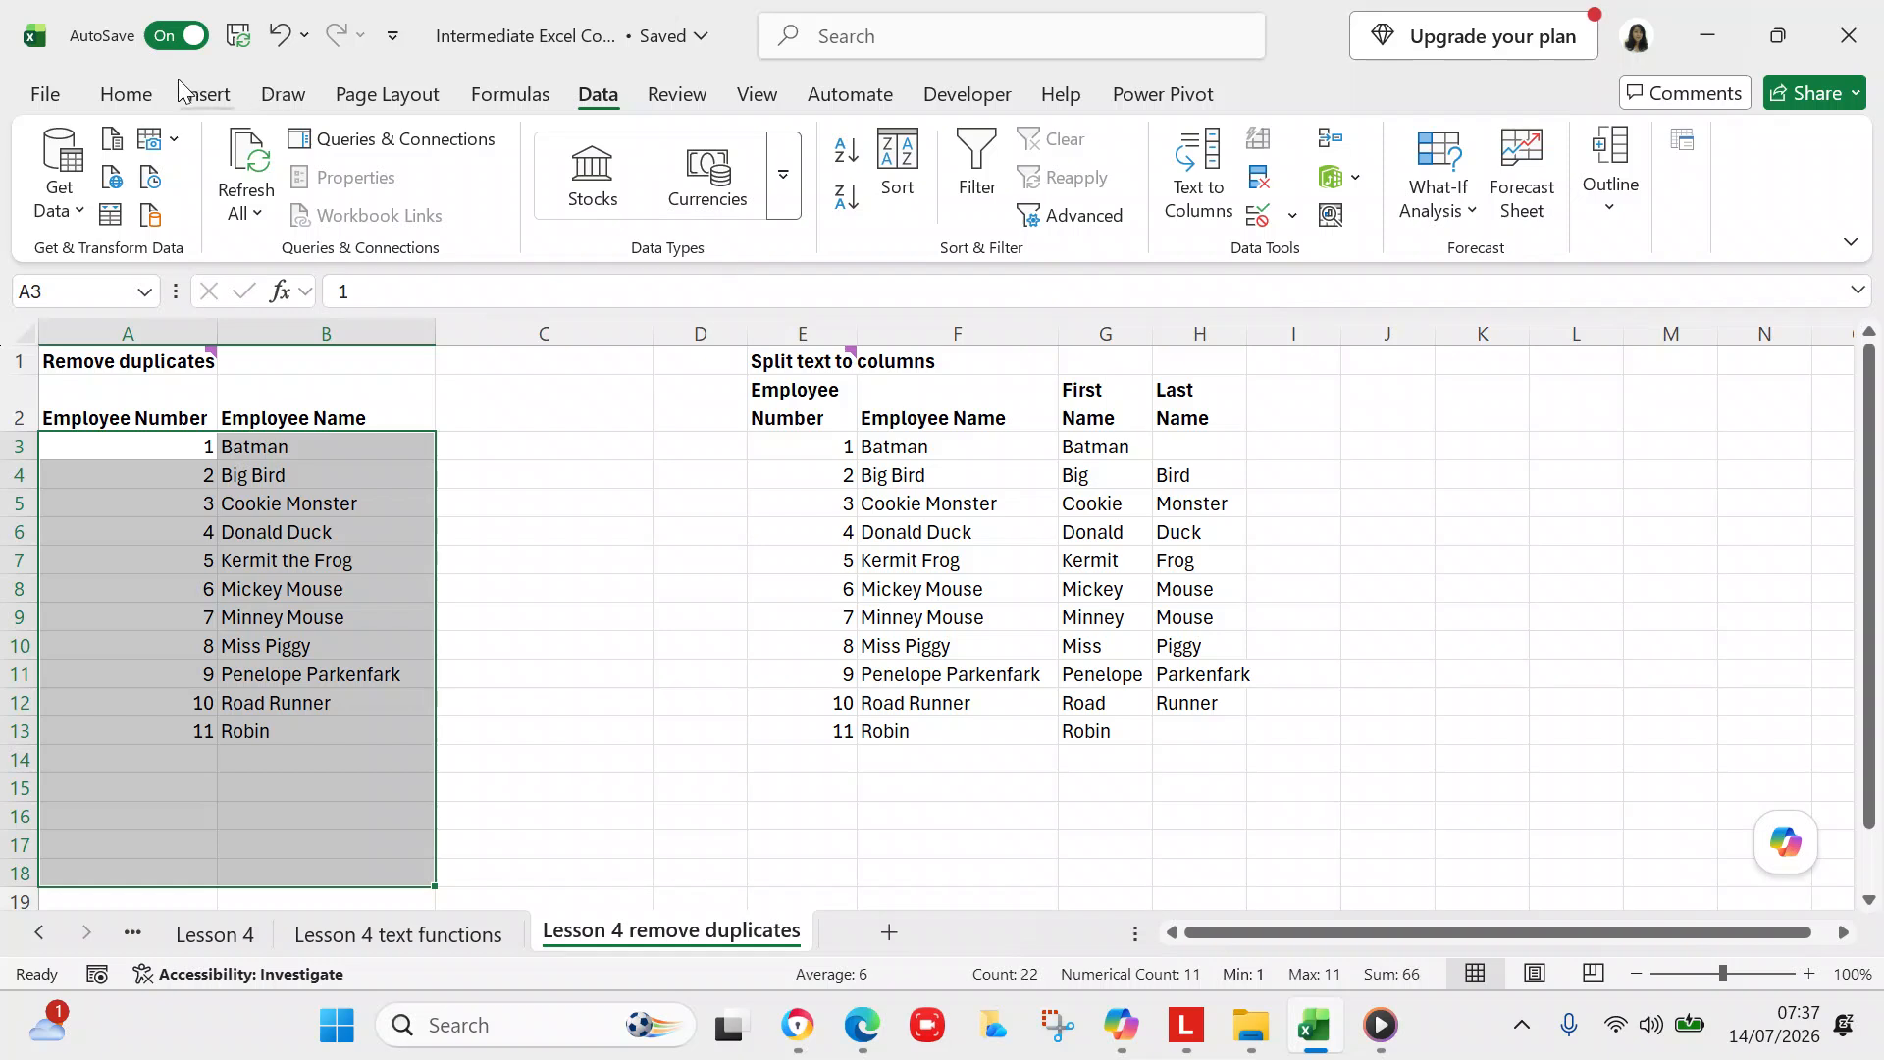
{"action": "left_click", "coordinate": [278, 38]}
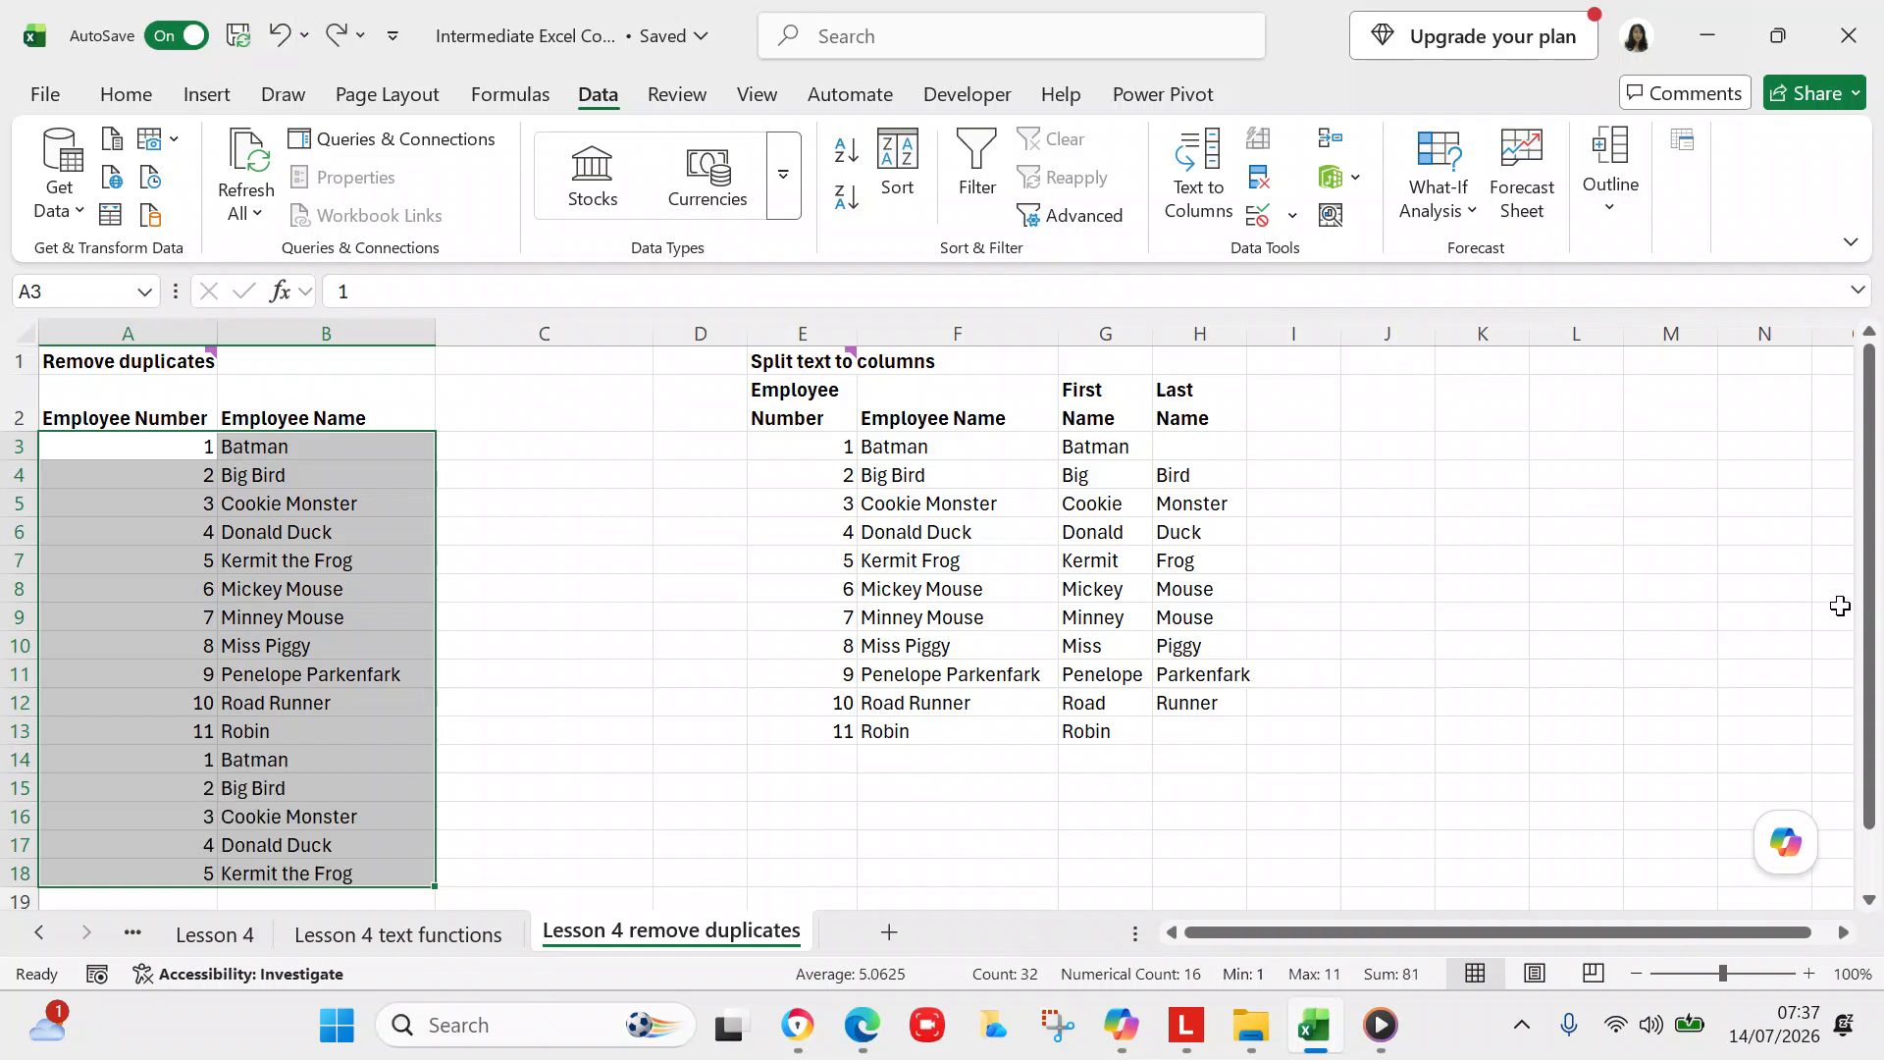
{"action": "left_click_drag", "start_coordinate": [1871, 636], "coordinate": [1872, 634]}
{"action": "left_click", "coordinate": [532, 652]}
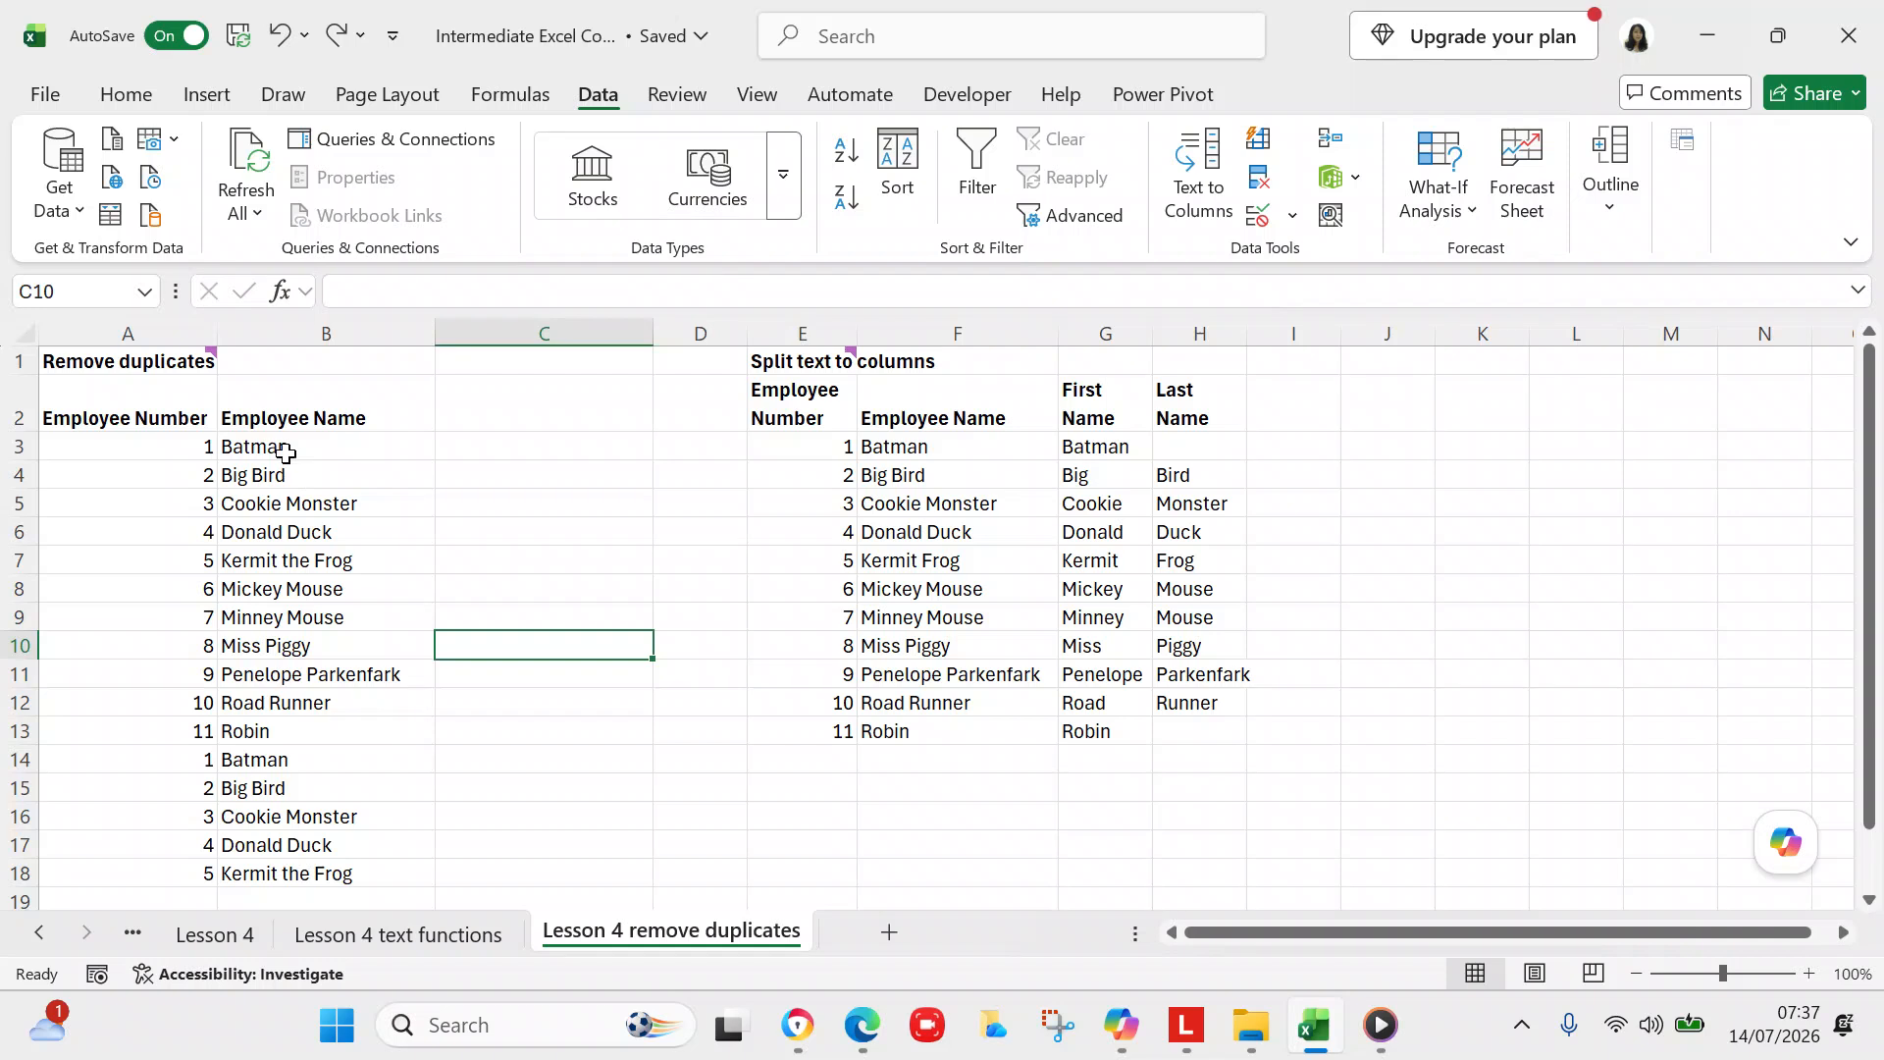
{"action": "left_click", "coordinate": [120, 442]}
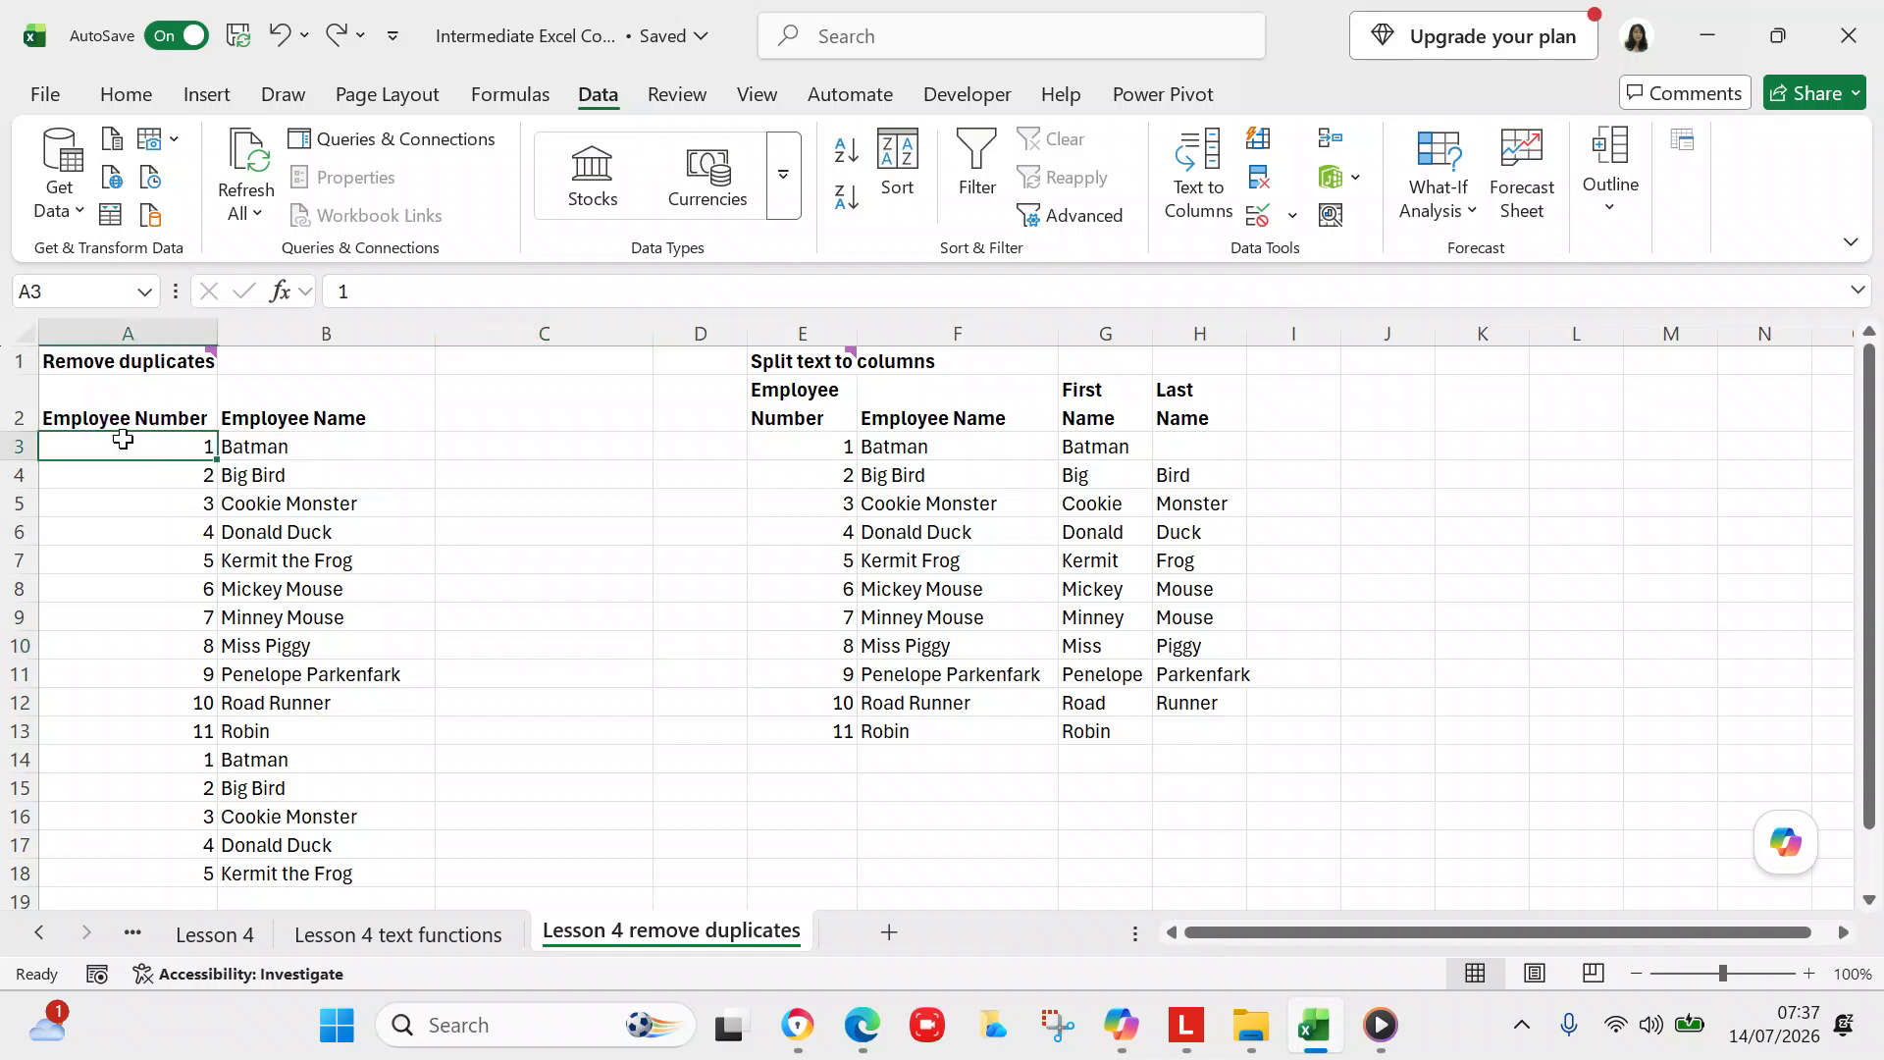
{"action": "key", "text": "shift+Right"}
{"action": "key", "text": "shift+Down"}
{"action": "key", "text": "shift+Down"}
{"action": "key", "text": "shift+Down"}
{"action": "key", "text": "shift+Down"}
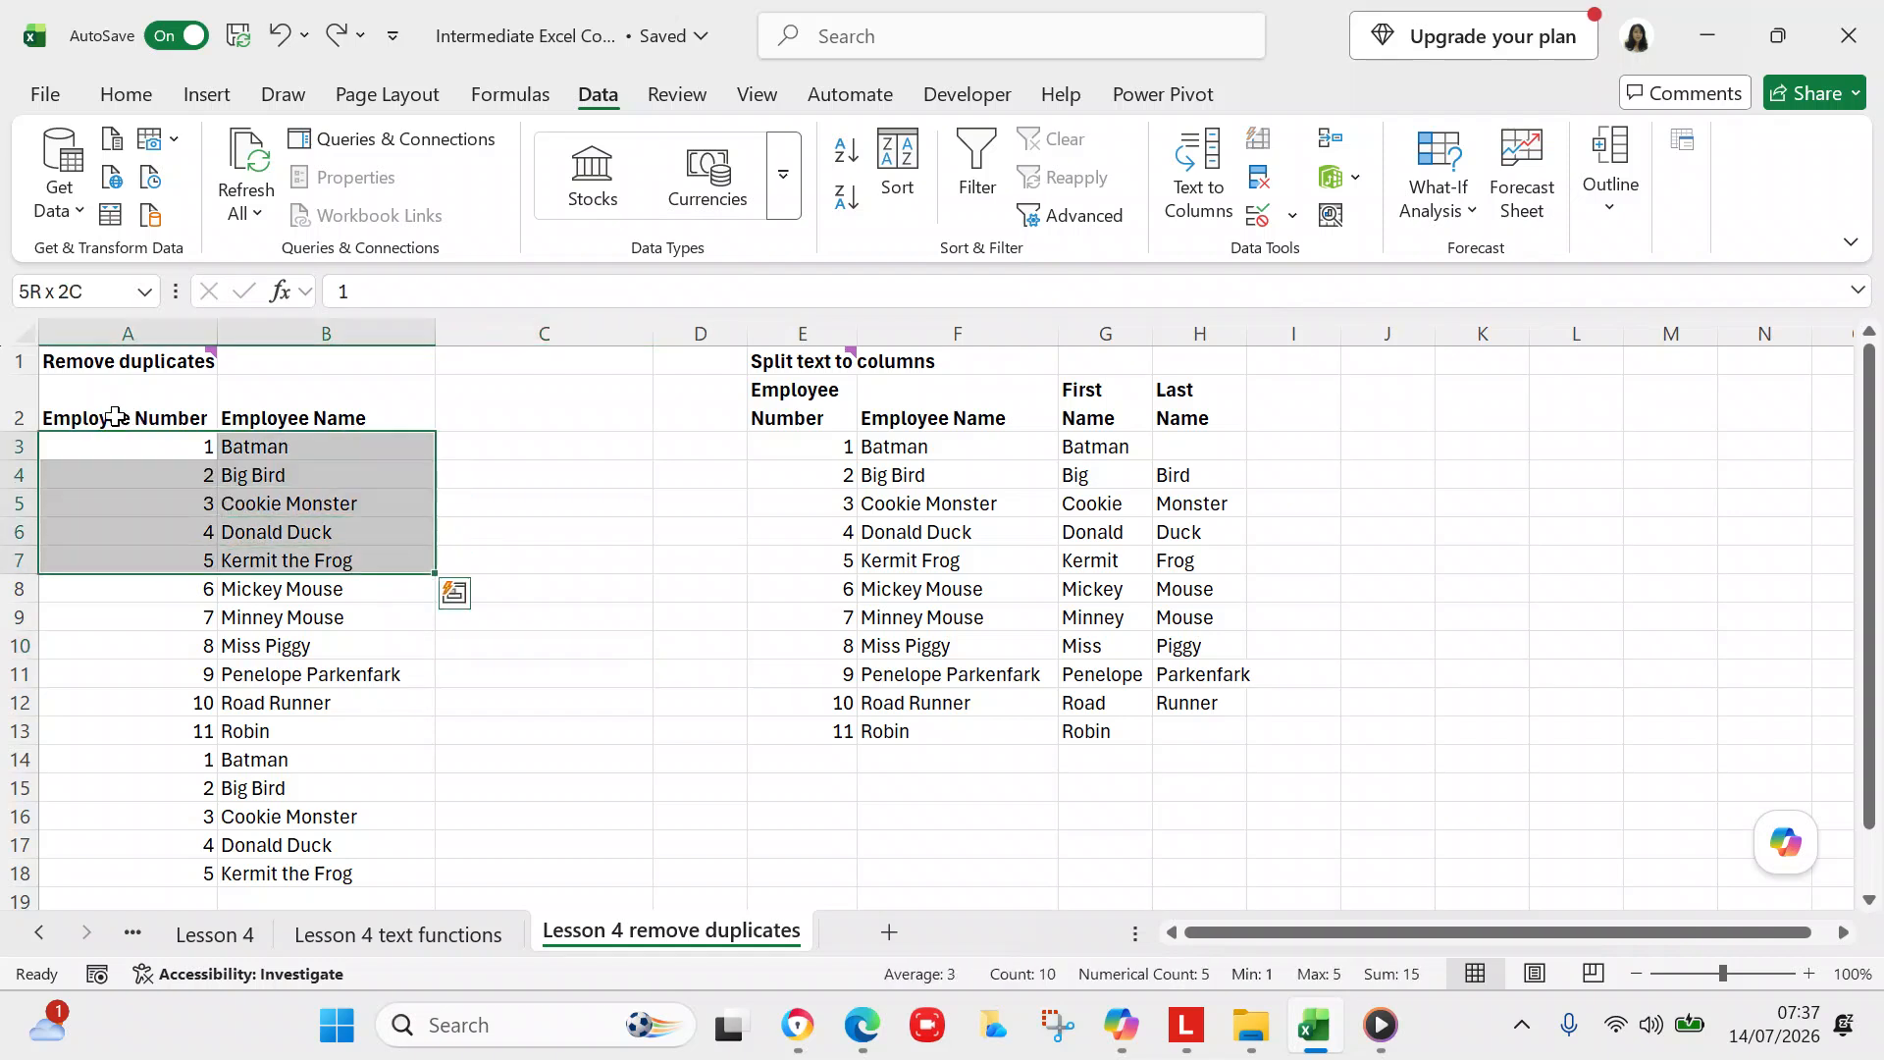
Remove duplicate rows from A2:B18, treating the first row as headers and comparing both Employee Number and Employee Name.
{"action": "left_click", "coordinate": [115, 415]}
{"action": "key", "text": "shift+Right"}
{"action": "key", "text": "shift+Down"}
{"action": "key", "text": "shift+Down"}
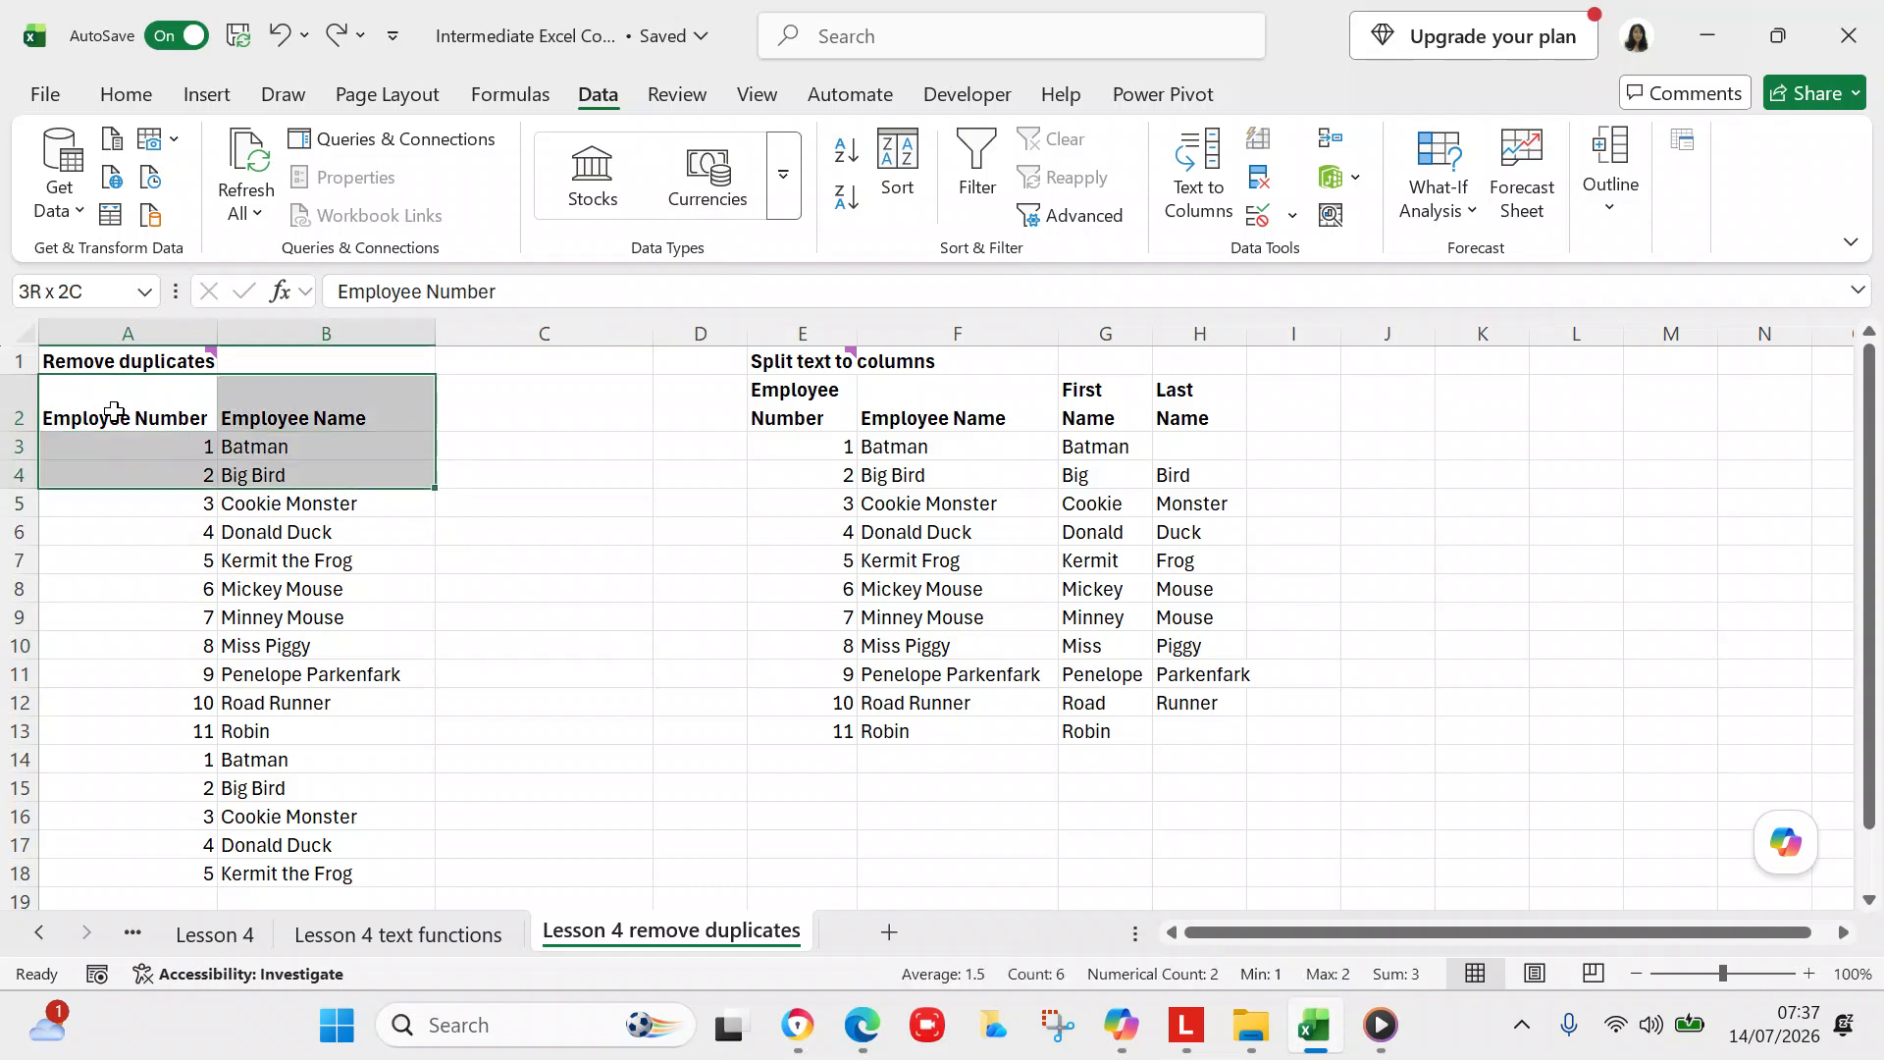
{"action": "key", "text": "shift+Down"}
{"action": "key", "text": "shift+Down"}
{"action": "key", "text": "shift+Down"}
{"action": "key", "text": "shift+Down"}
{"action": "key", "text": "shift+Down"}
{"action": "key", "text": "shift+Down"}
{"action": "key", "text": "shift+Down"}
{"action": "key", "text": "shift+Down"}
{"action": "key", "text": "shift+Down"}
{"action": "key", "text": "shift+Down"}
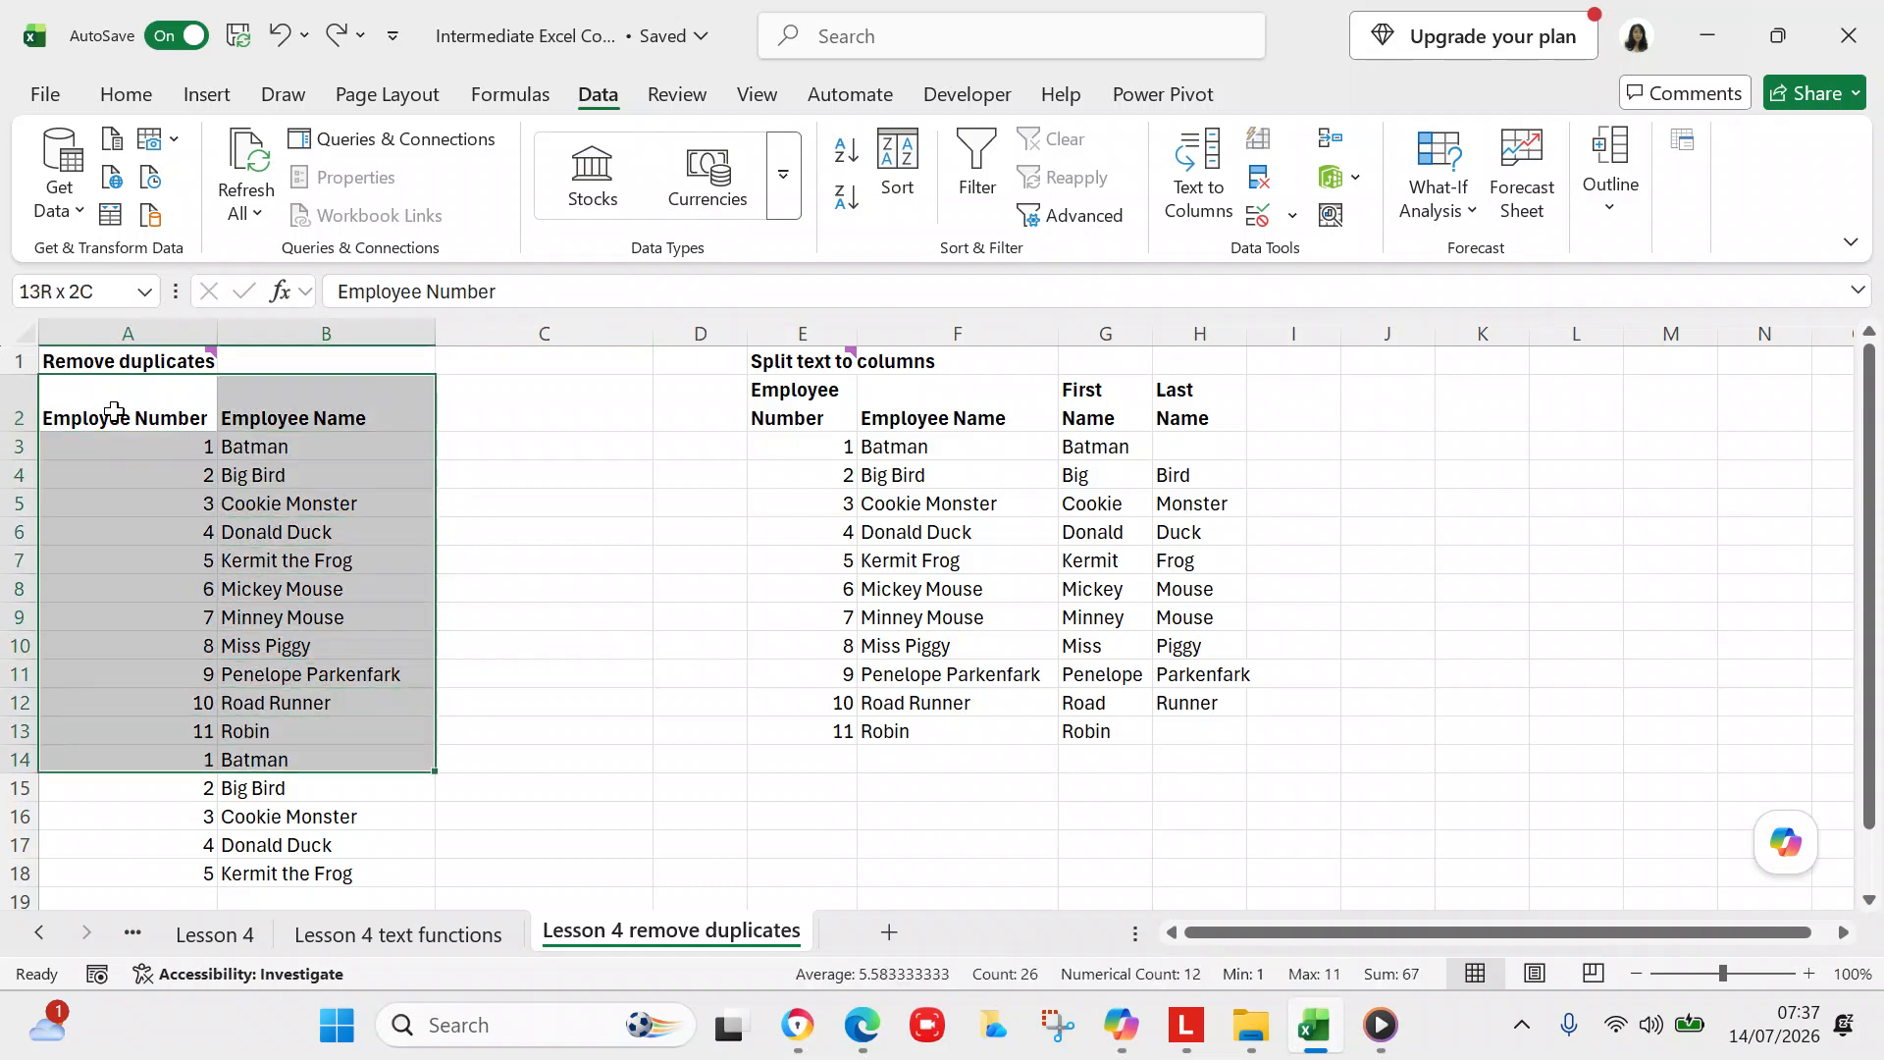
{"action": "key", "text": "shift+Down"}
{"action": "key", "text": "shift+Down"}
{"action": "key", "text": "shift+Down"}
{"action": "key", "text": "shift+Down"}
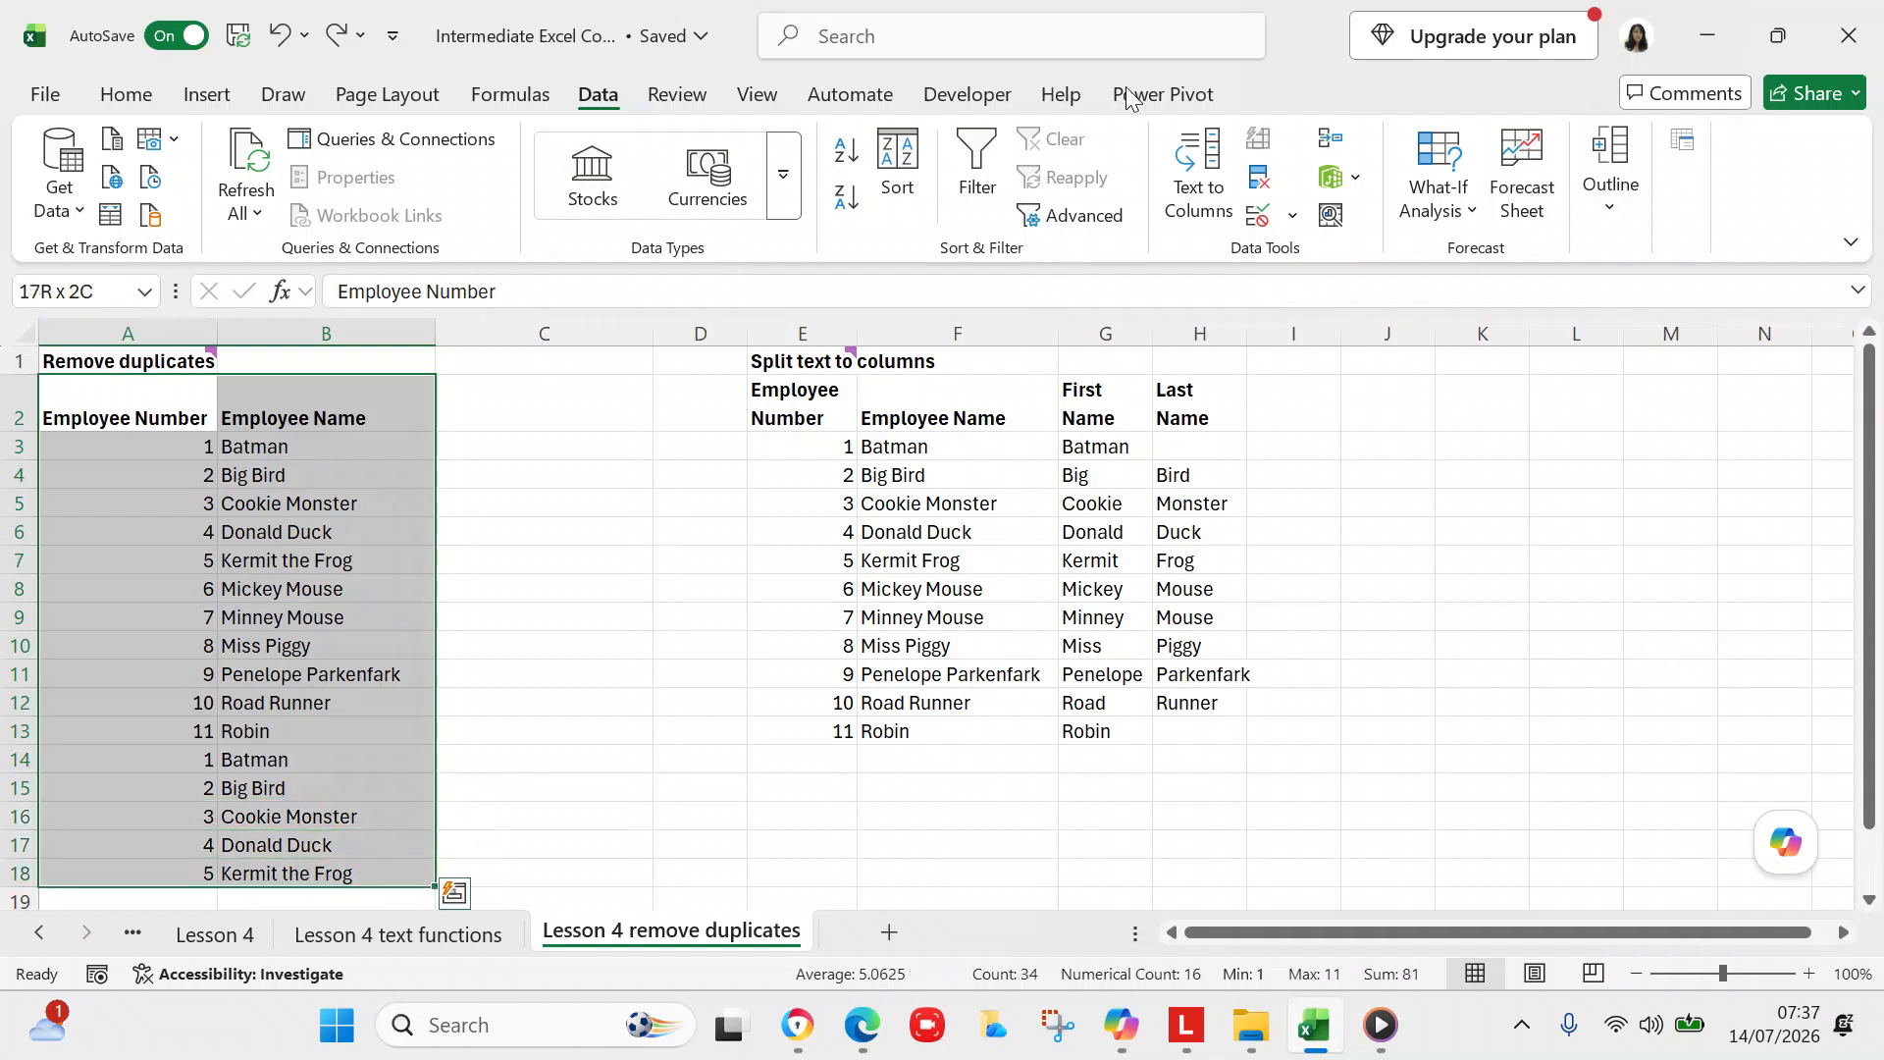
{"action": "left_click", "coordinate": [1262, 182]}
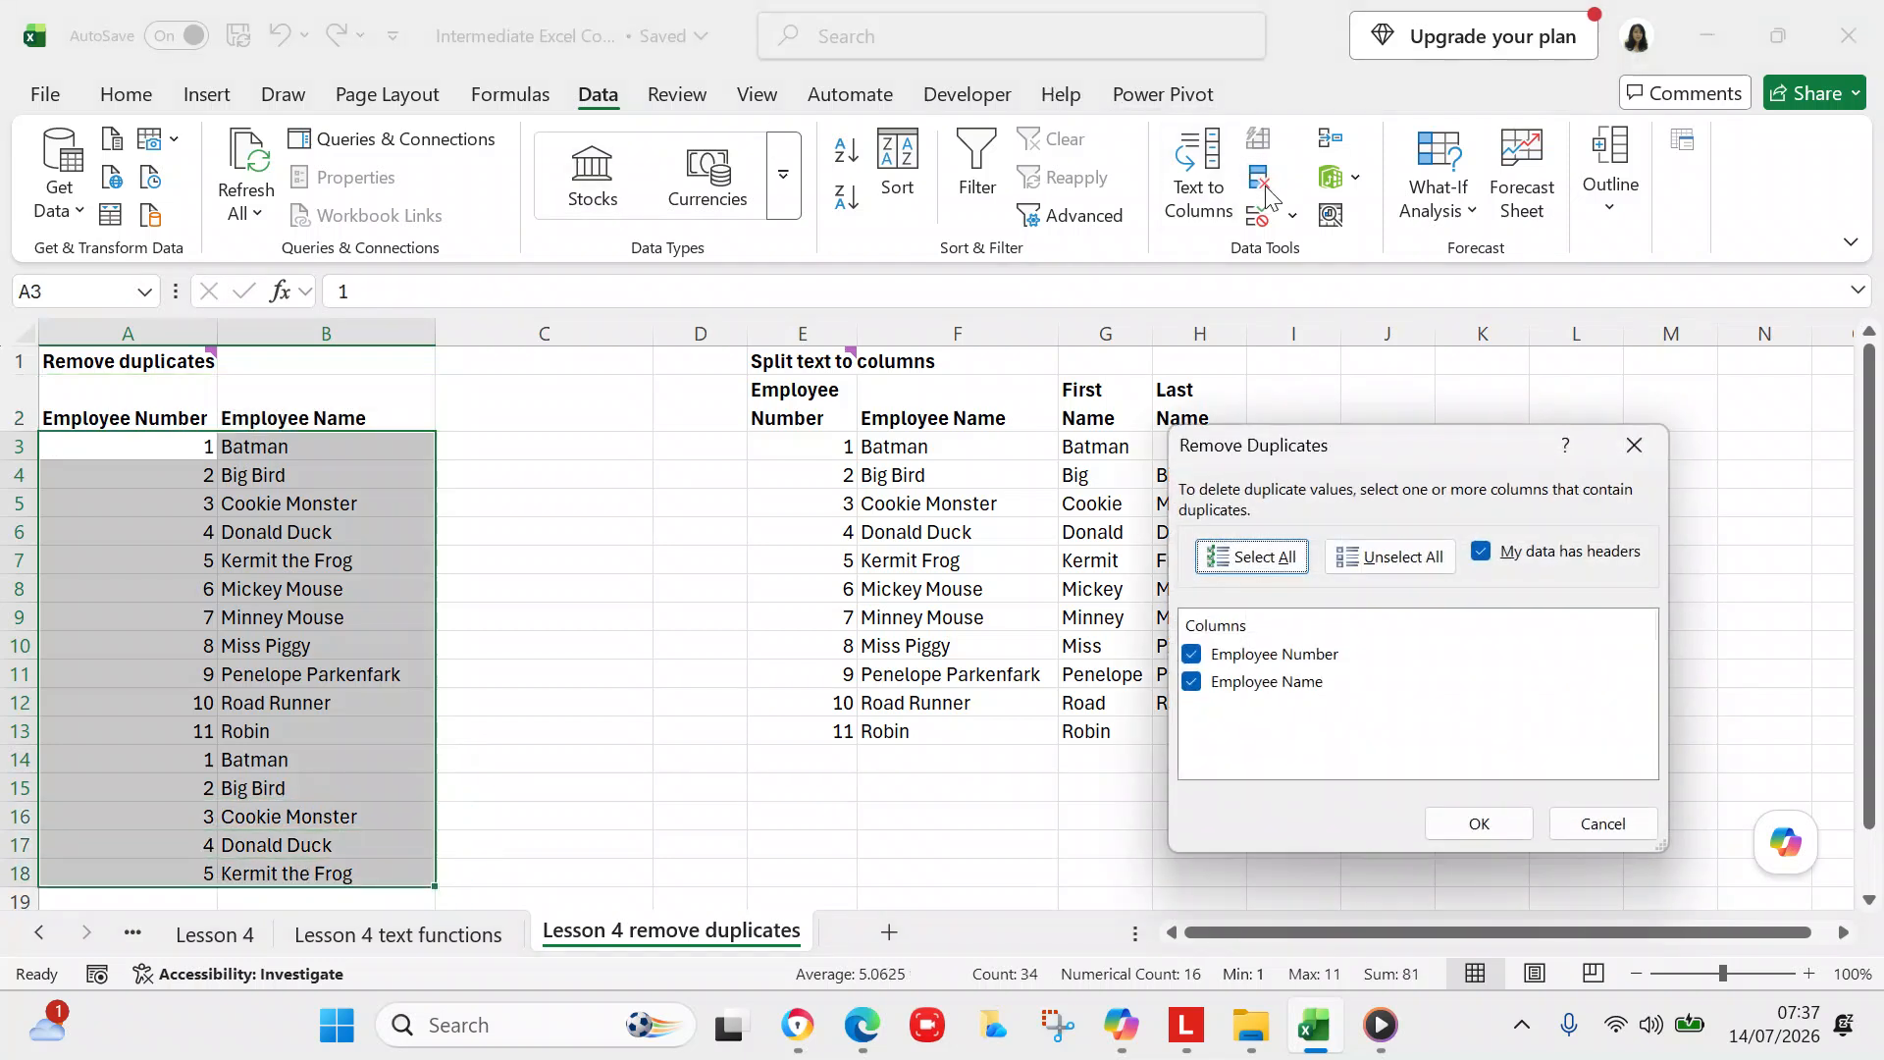
{"action": "key", "text": "Escape"}
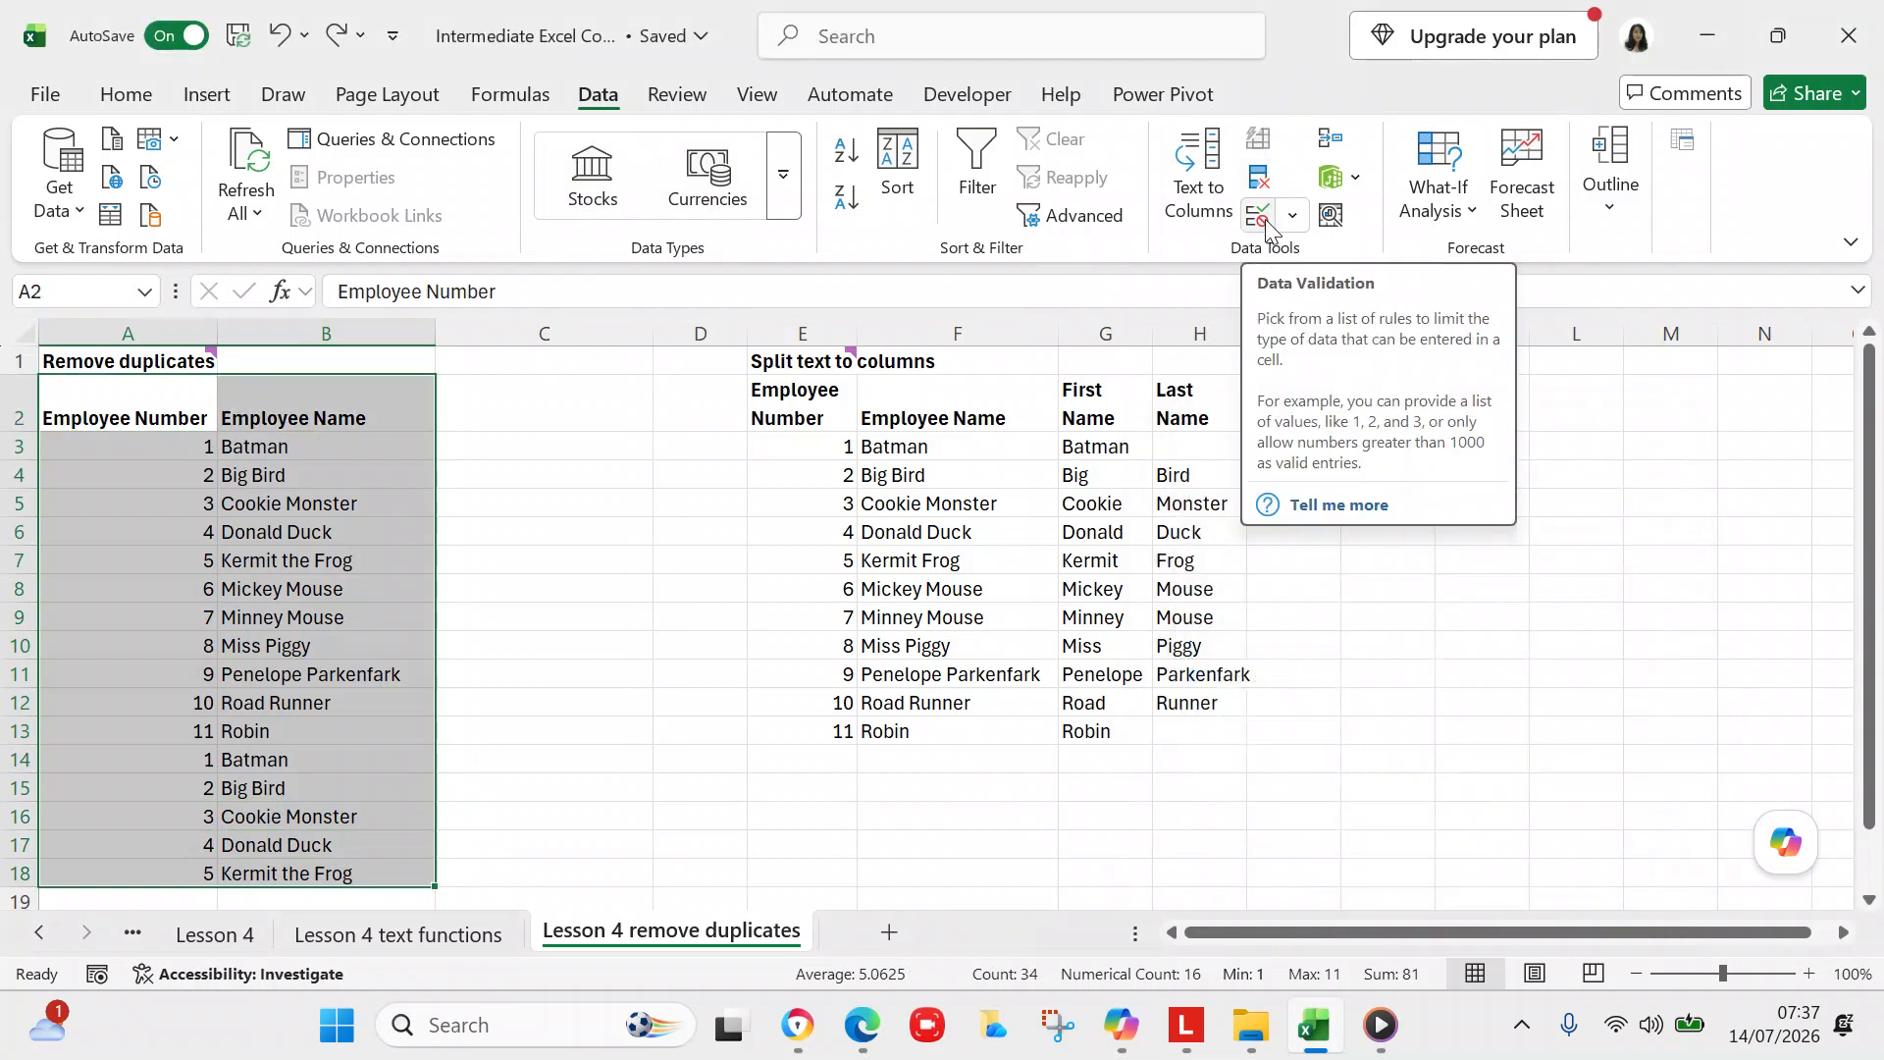
{"action": "left_click", "coordinate": [1264, 179]}
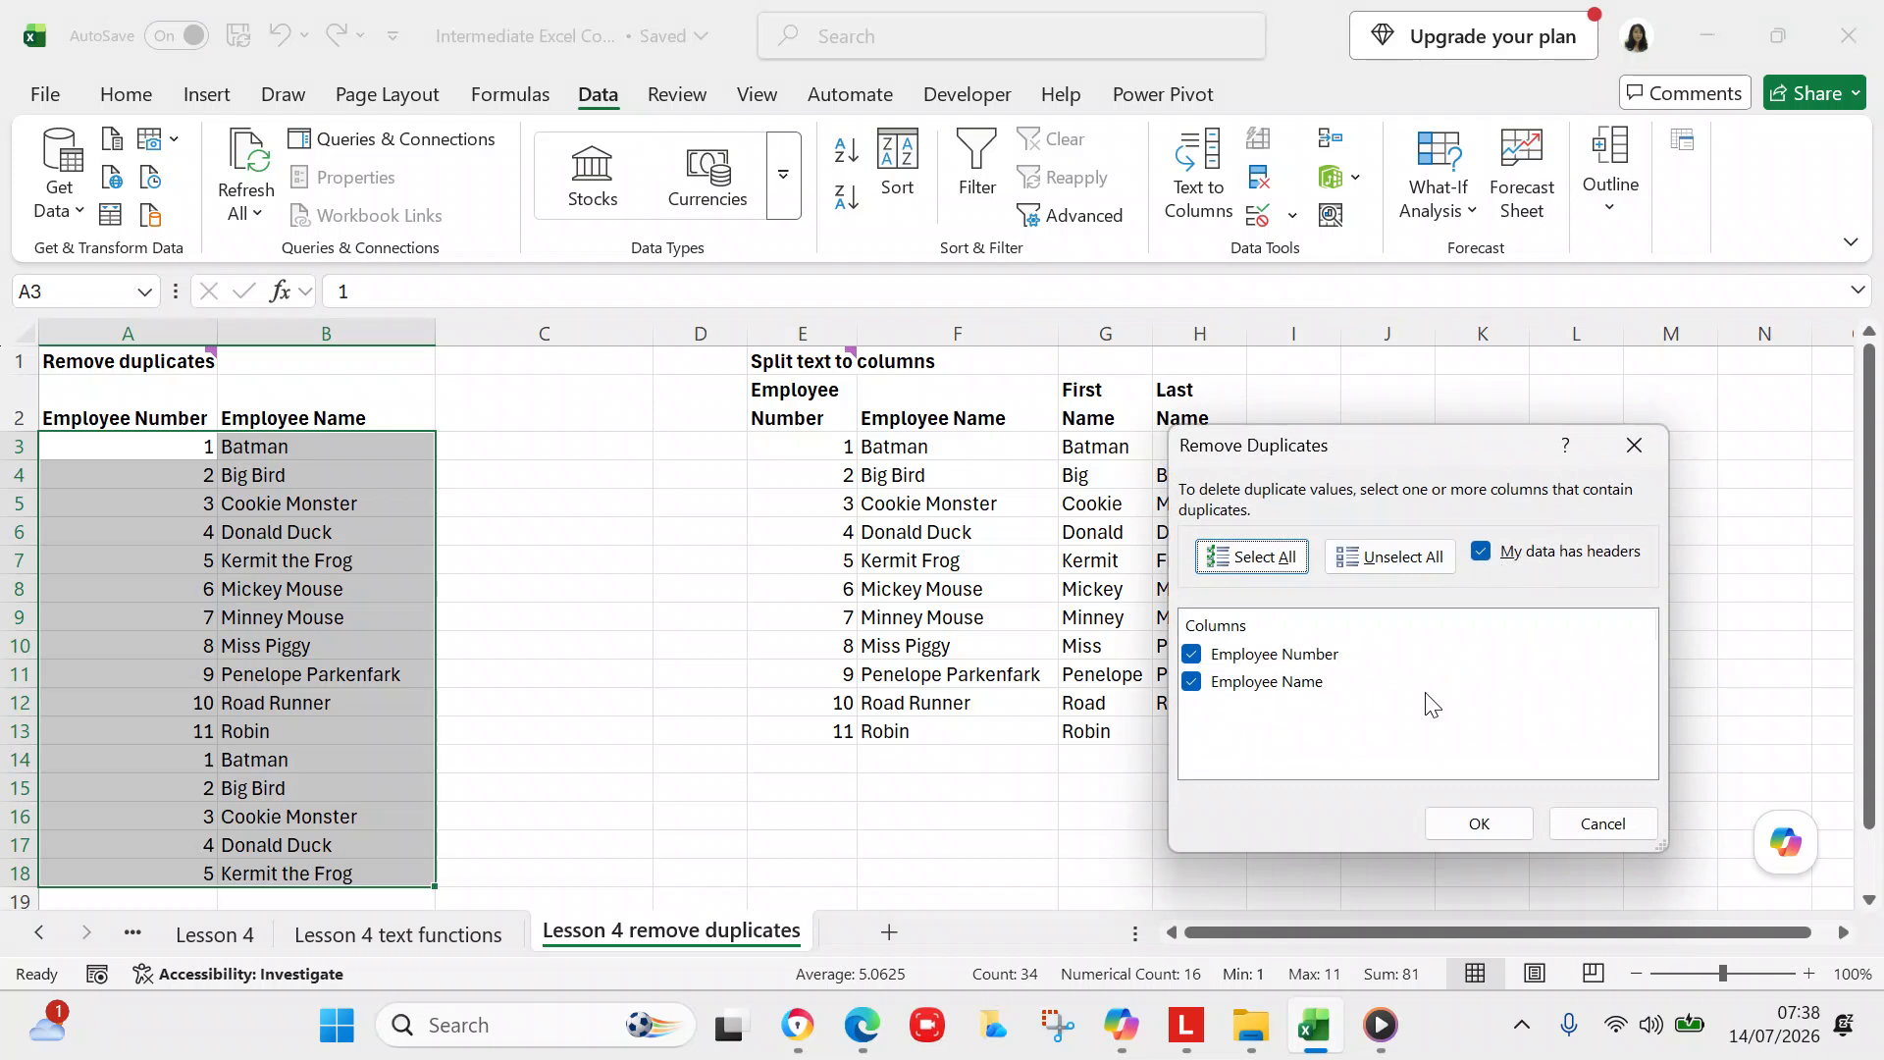
{"action": "left_click", "coordinate": [1497, 821]}
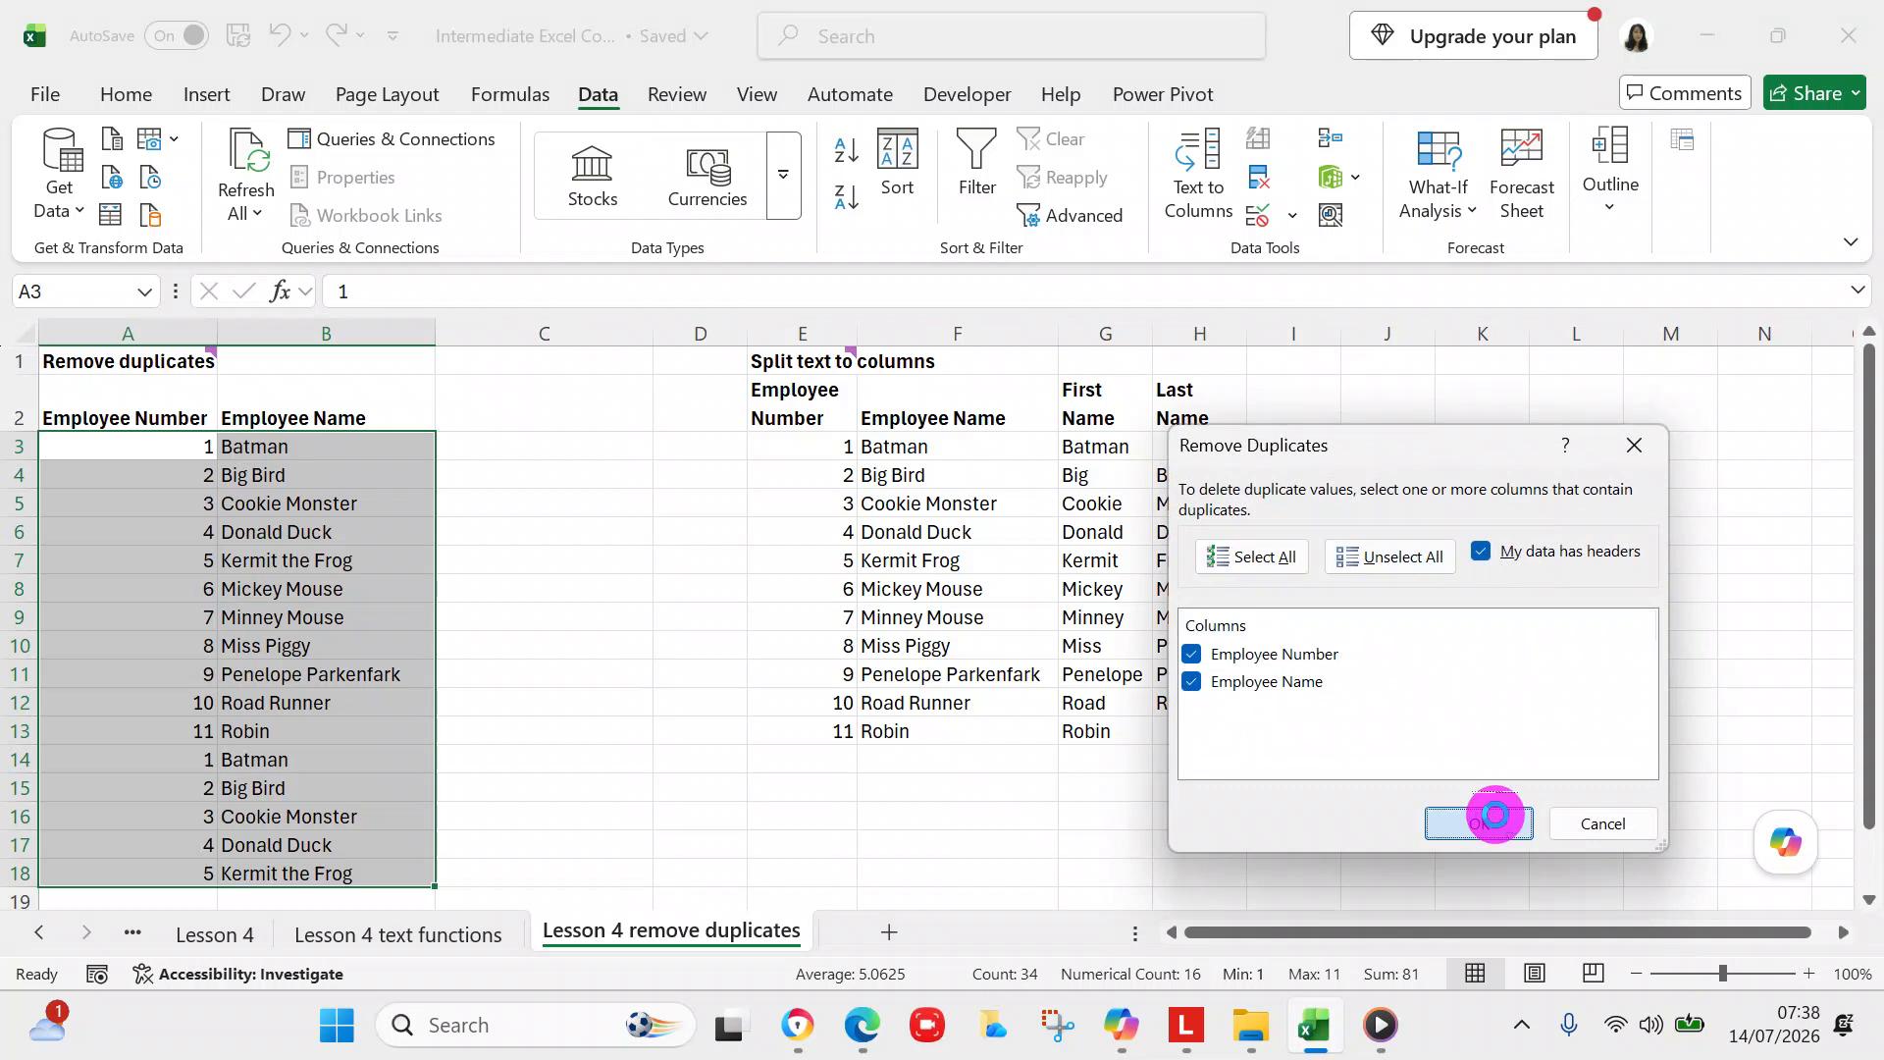
{"action": "left_click", "coordinate": [1104, 581]}
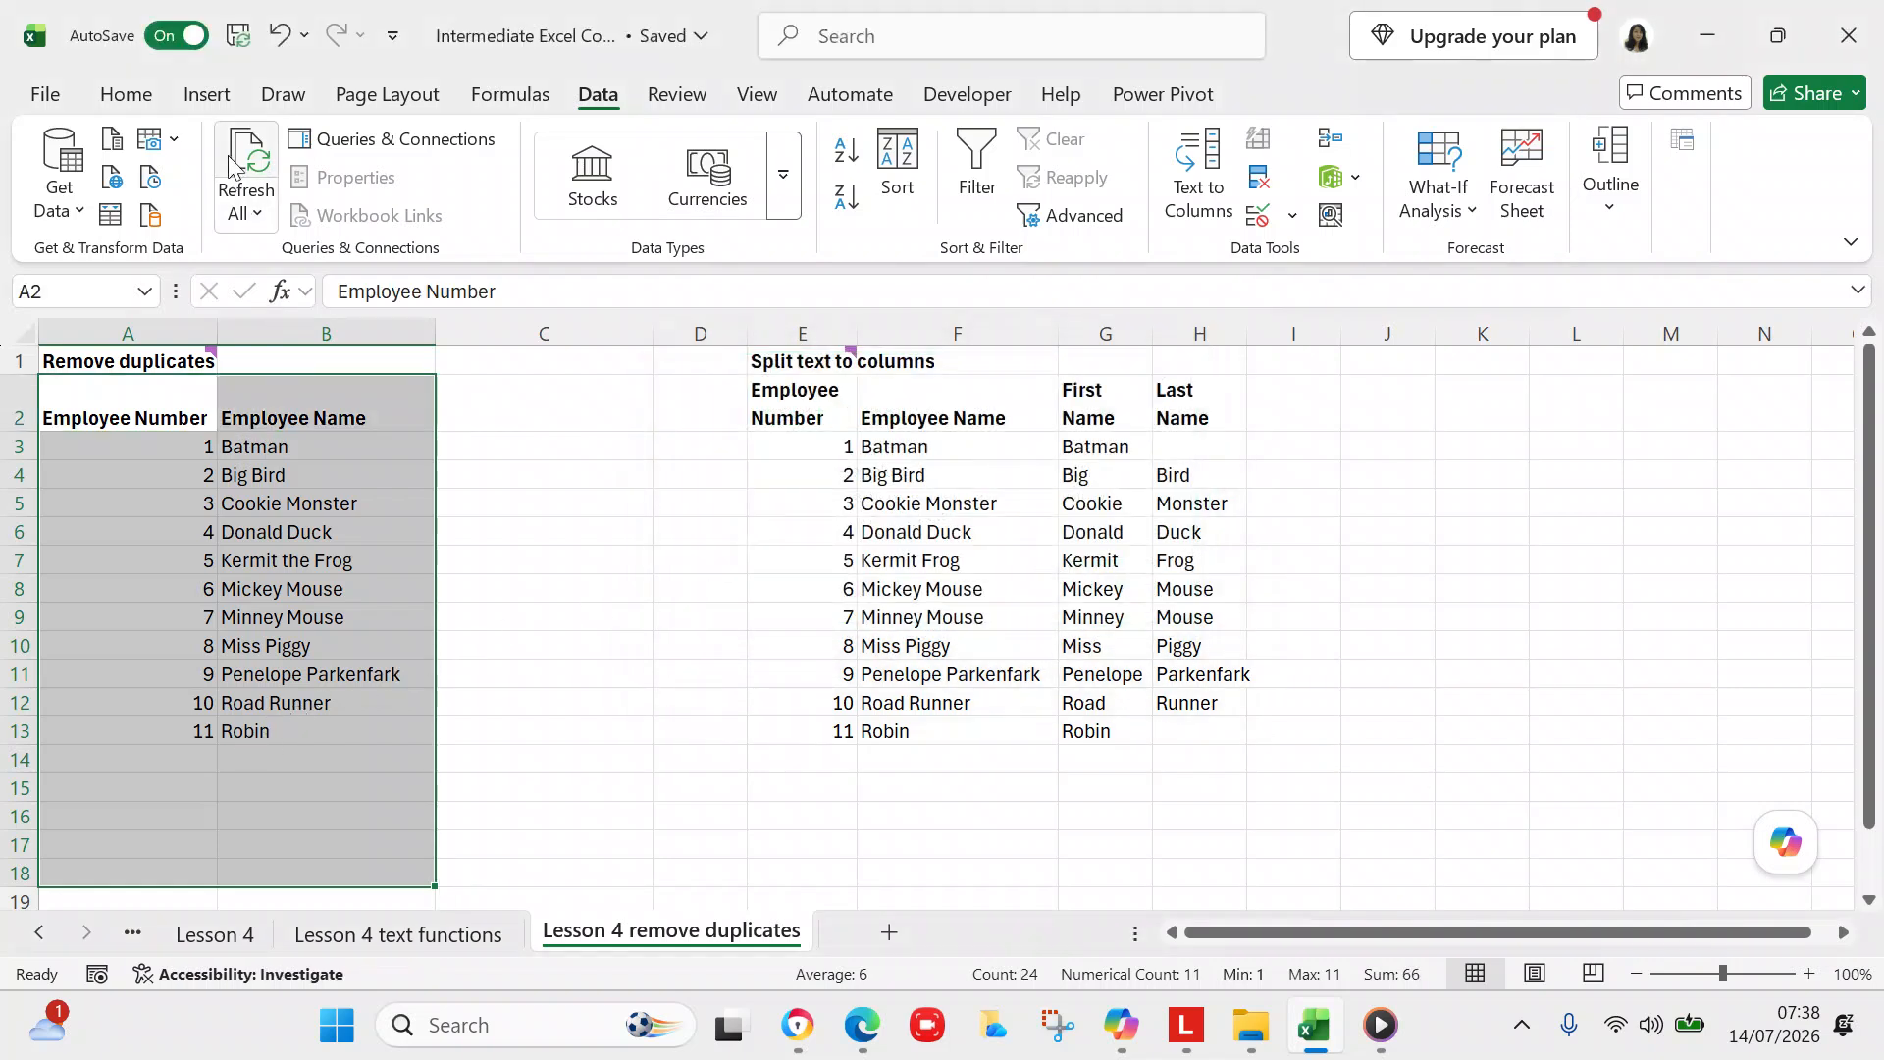
Undo the last duplicate removal in the employee list and deselect the range.
{"action": "left_click", "coordinate": [278, 41]}
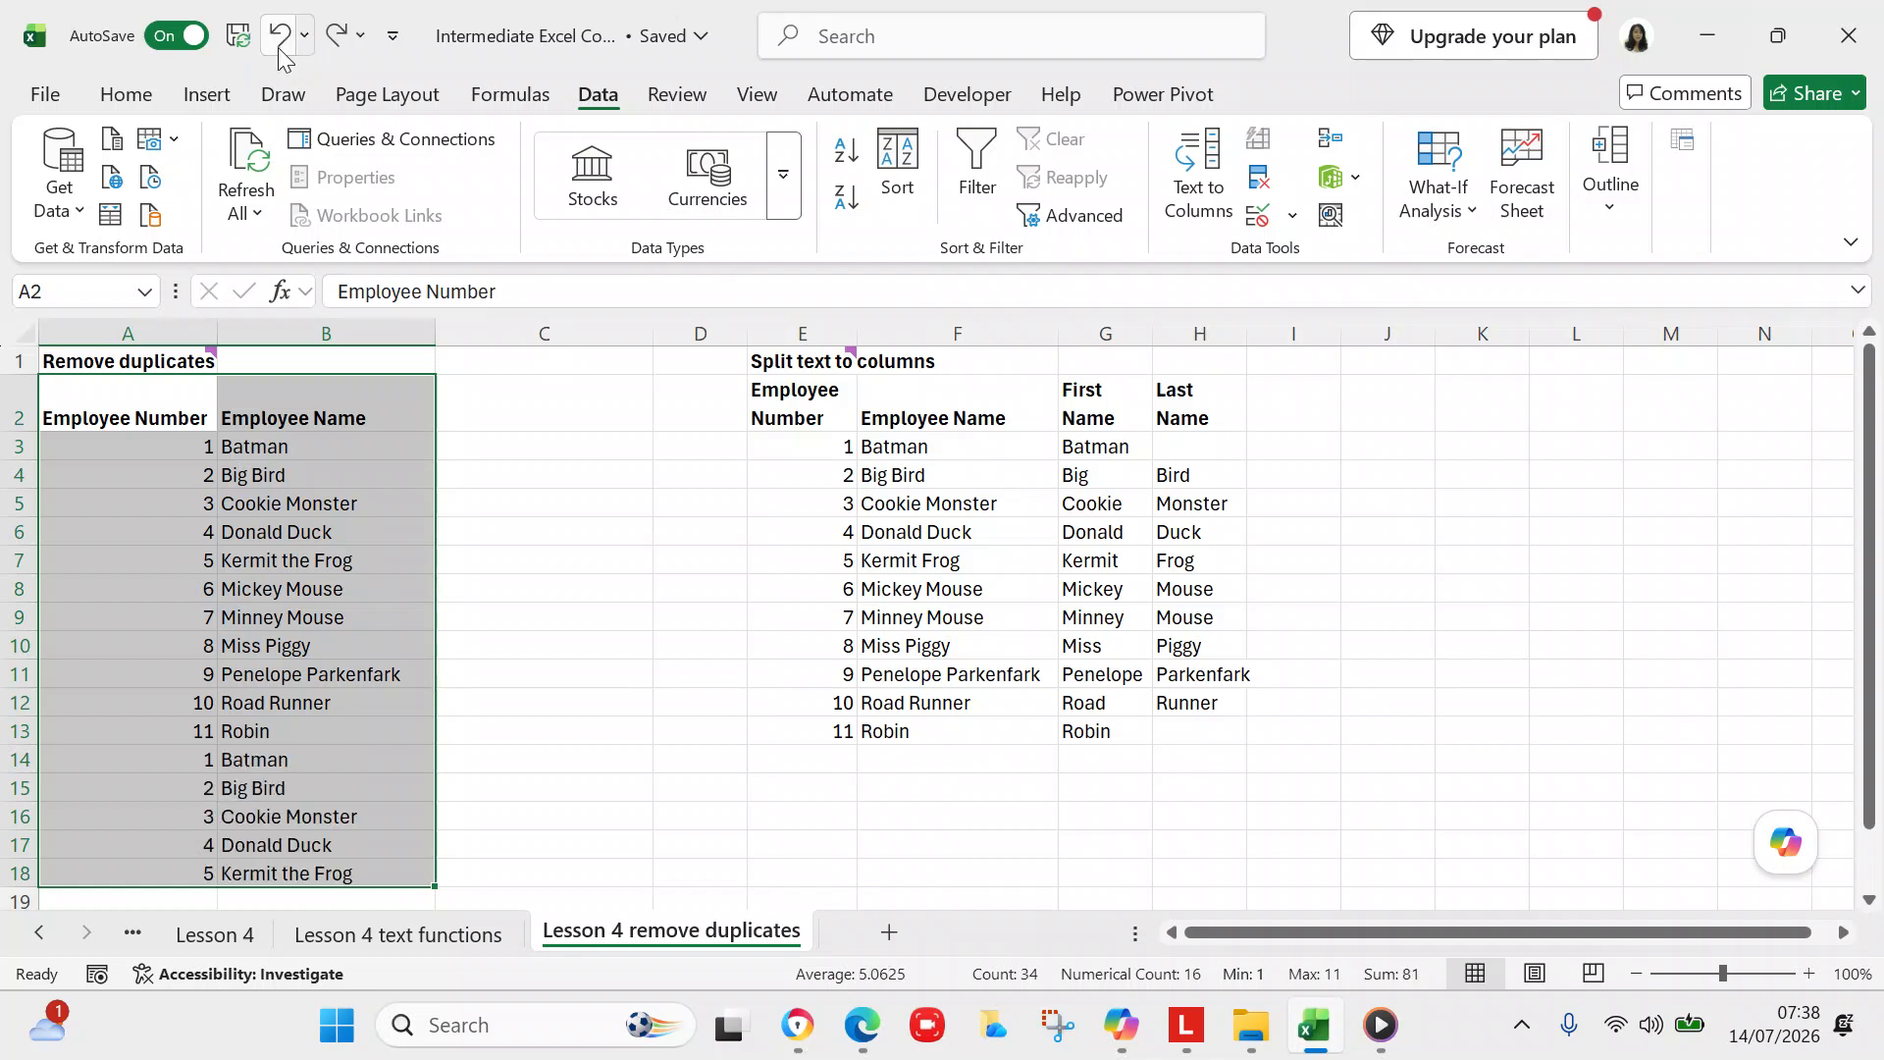
{"action": "left_click", "coordinate": [581, 529]}
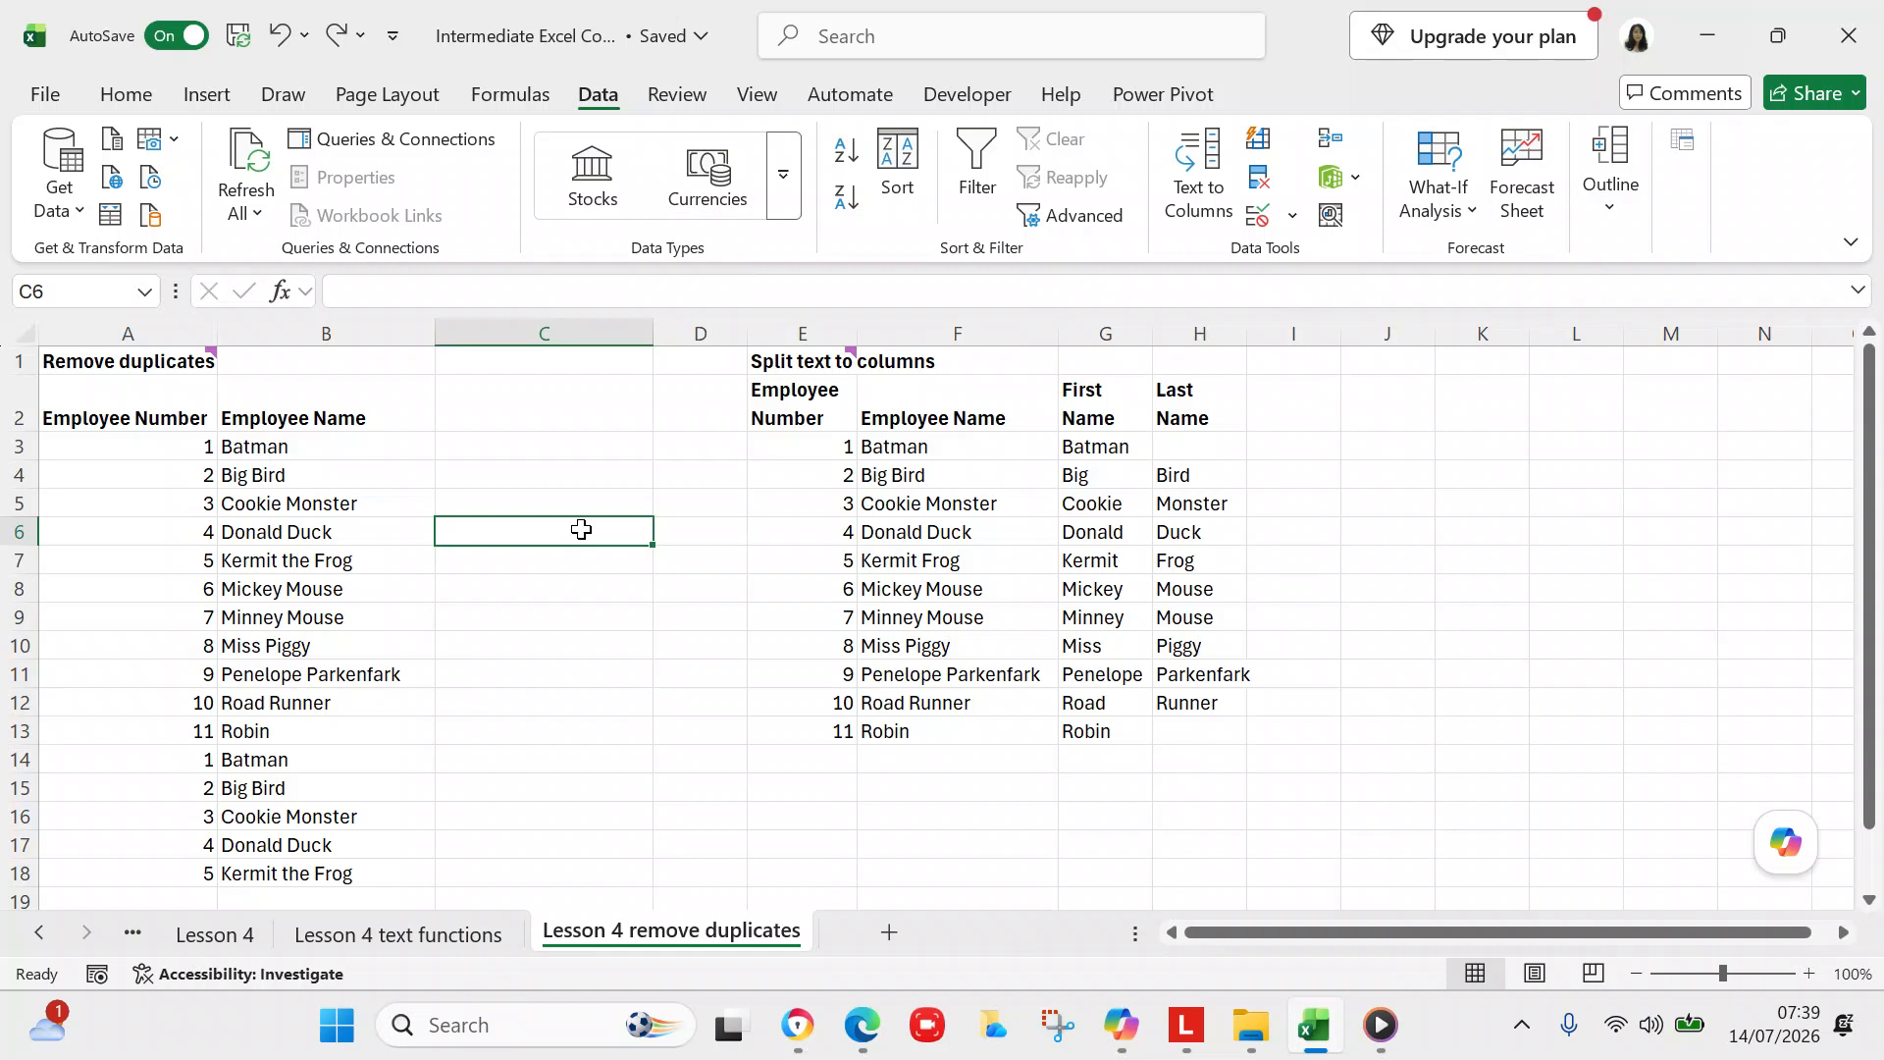
{"action": "left_click", "coordinate": [739, 471]}
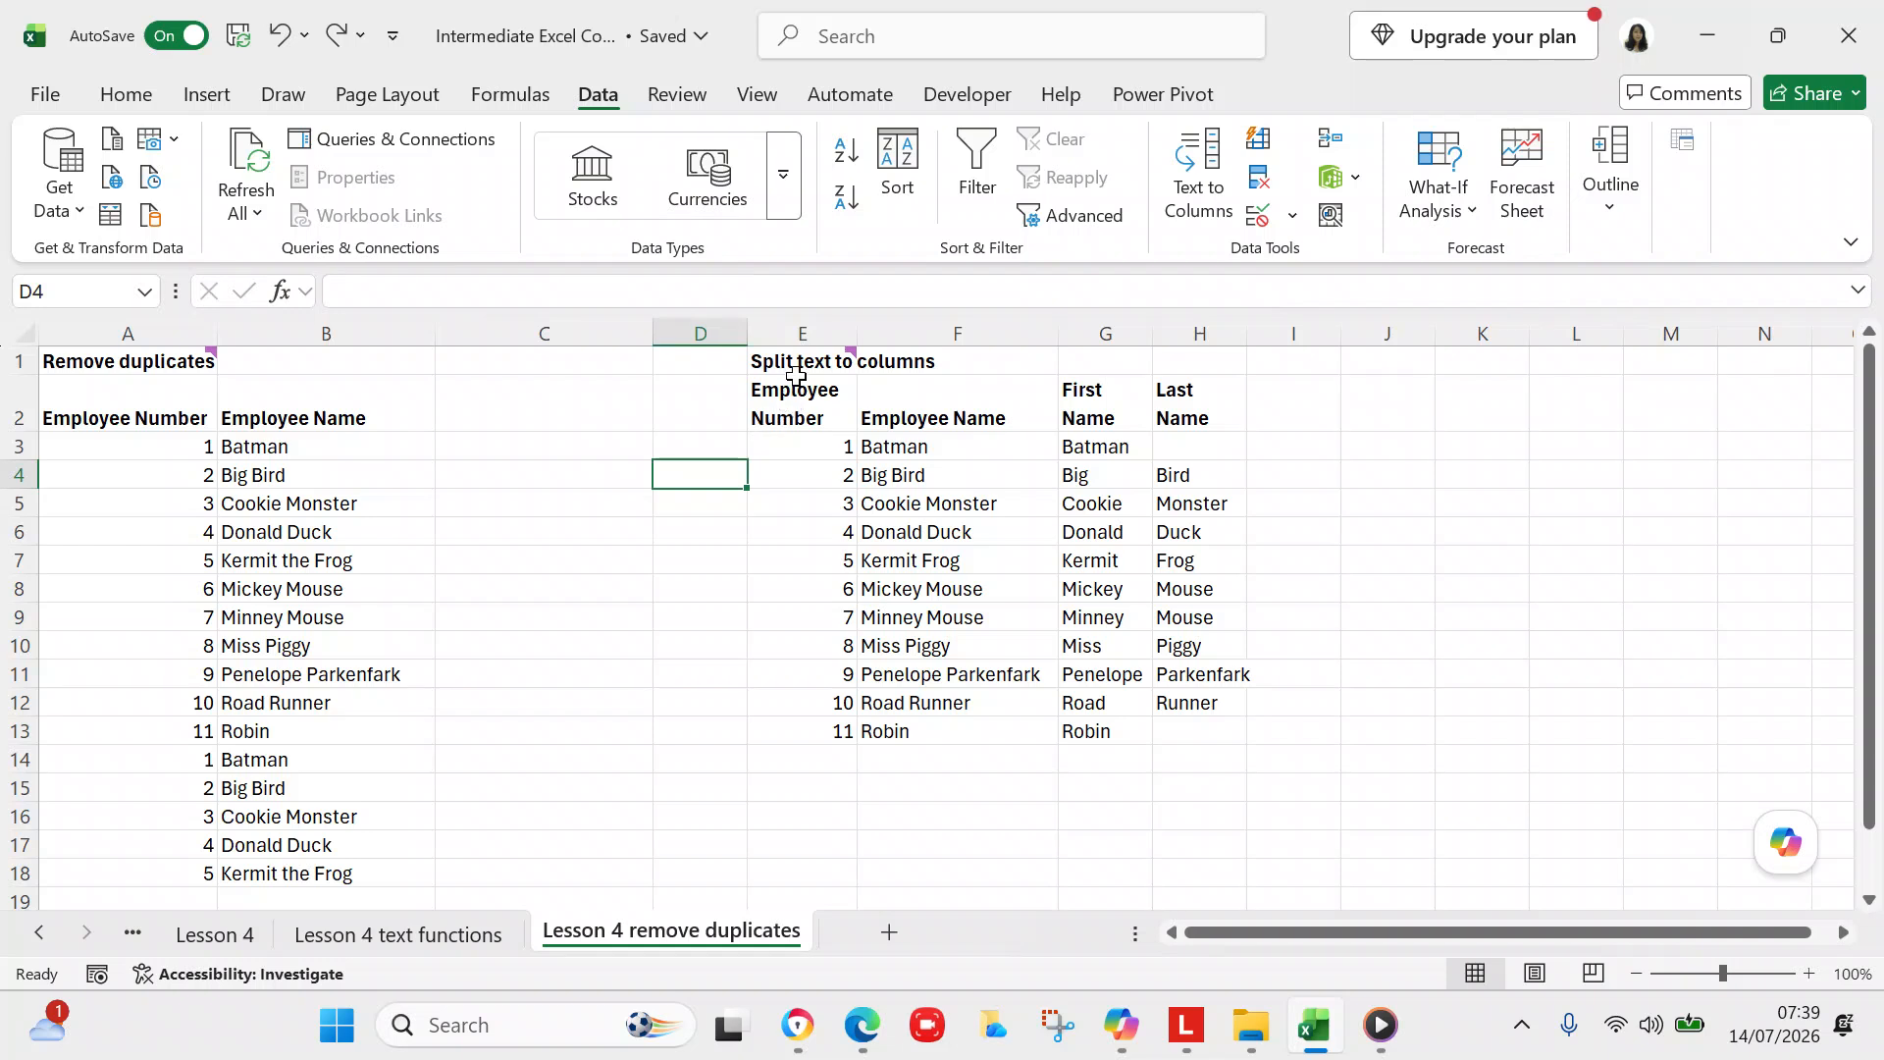
Clear the contents of G1:H14 to empty the existing First Name and Last Name columns.
{"action": "mouse_move", "coordinate": [788, 365]}
{"action": "left_click", "coordinate": [1119, 357]}
{"action": "key", "text": "shift+Right"}
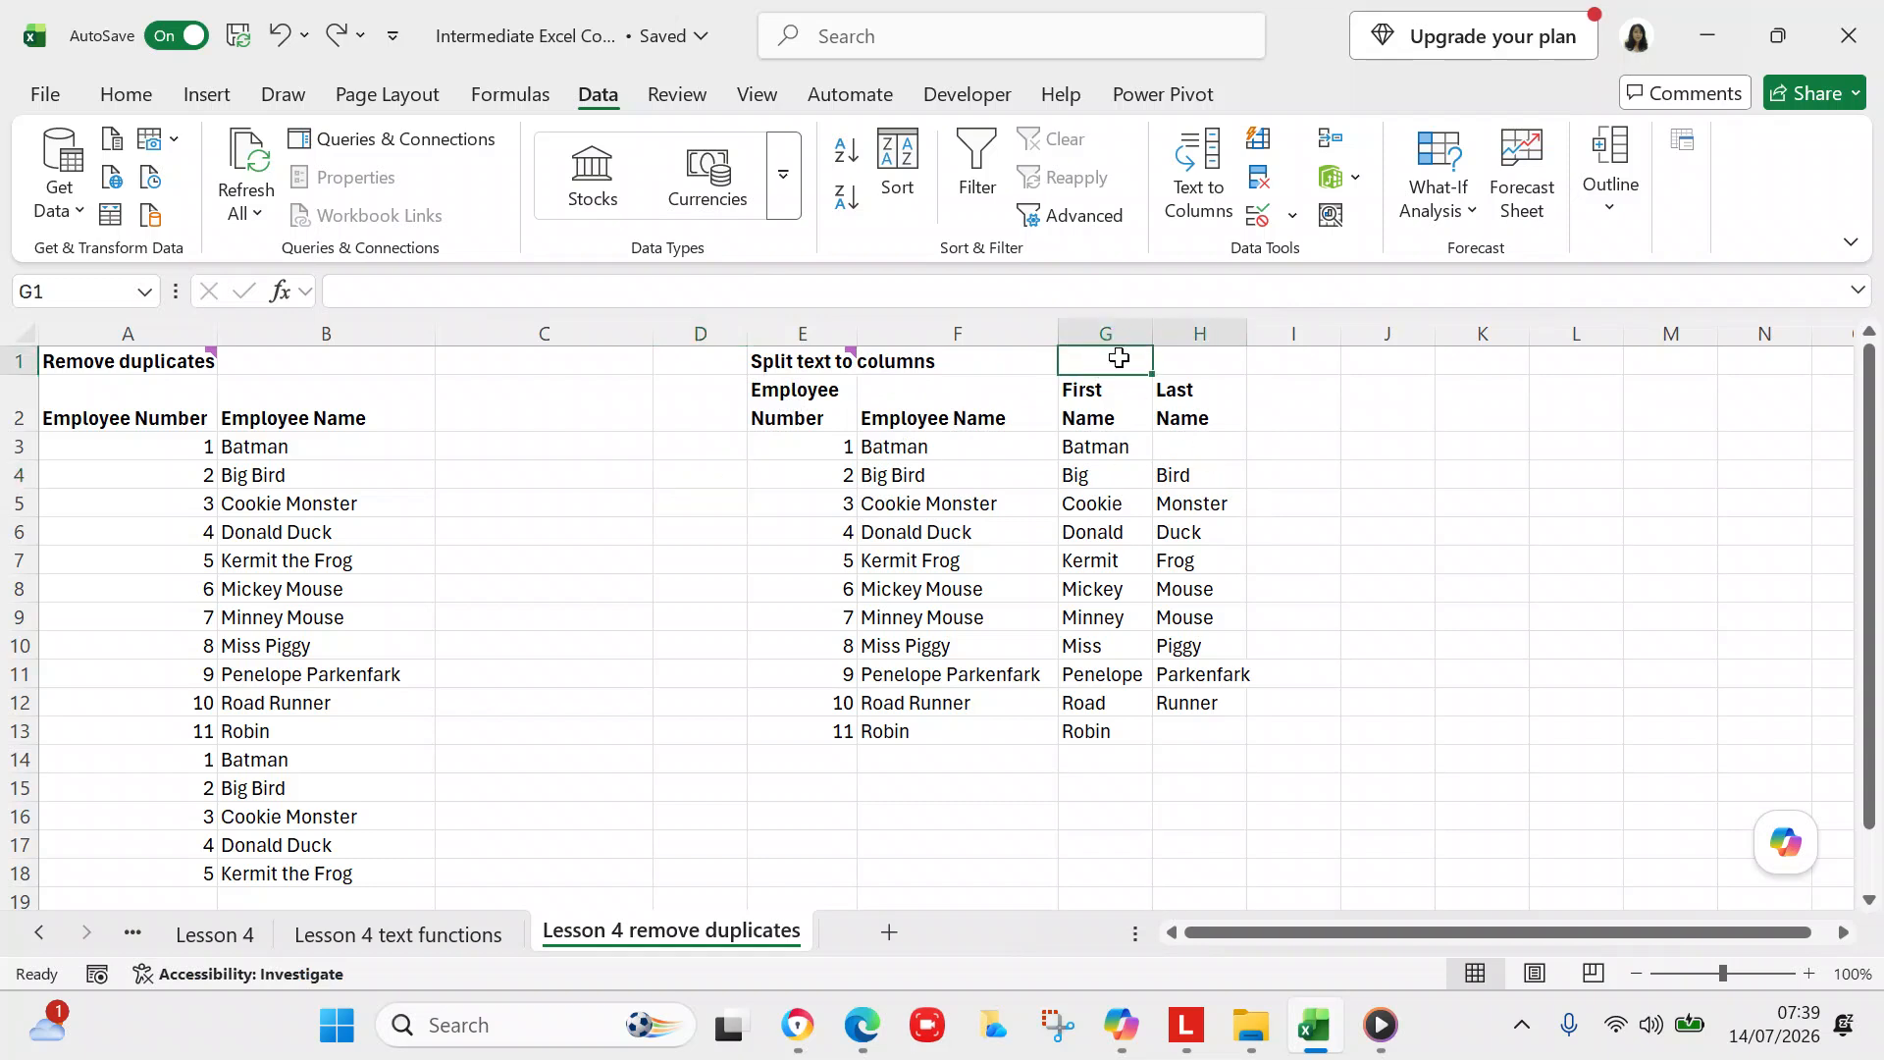
{"action": "key", "text": "shift+Down"}
{"action": "key", "text": "shift+Down"}
{"action": "key", "text": "shift+Down"}
{"action": "key", "text": "shift+Down"}
{"action": "key", "text": "shift+Down"}
{"action": "key", "text": "shift+Down"}
{"action": "key", "text": "shift+Down"}
{"action": "key", "text": "shift+Down"}
{"action": "key", "text": "shift+Down"}
{"action": "key", "text": "shift+Down"}
{"action": "key", "text": "shift+Down"}
{"action": "key", "text": "shift+Down"}
{"action": "key", "text": "shift+Down"}
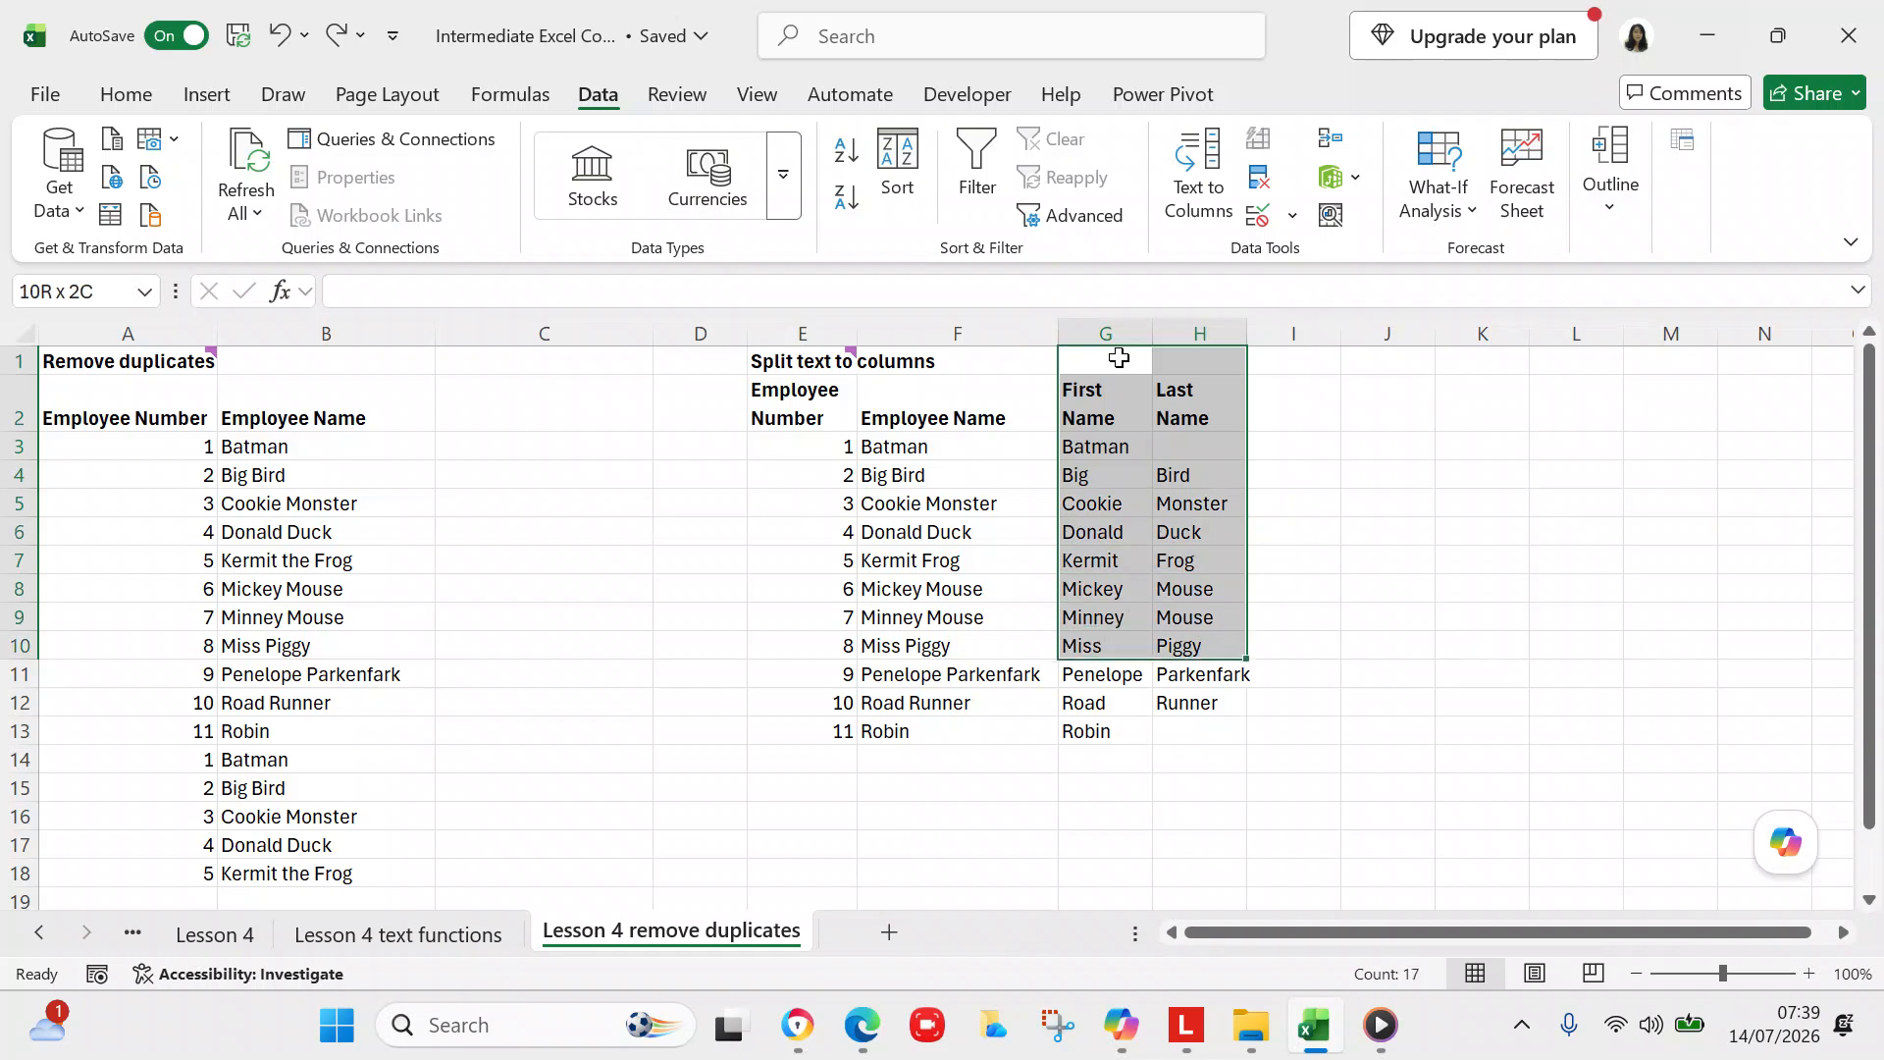
{"action": "right_click", "coordinate": [1128, 534]}
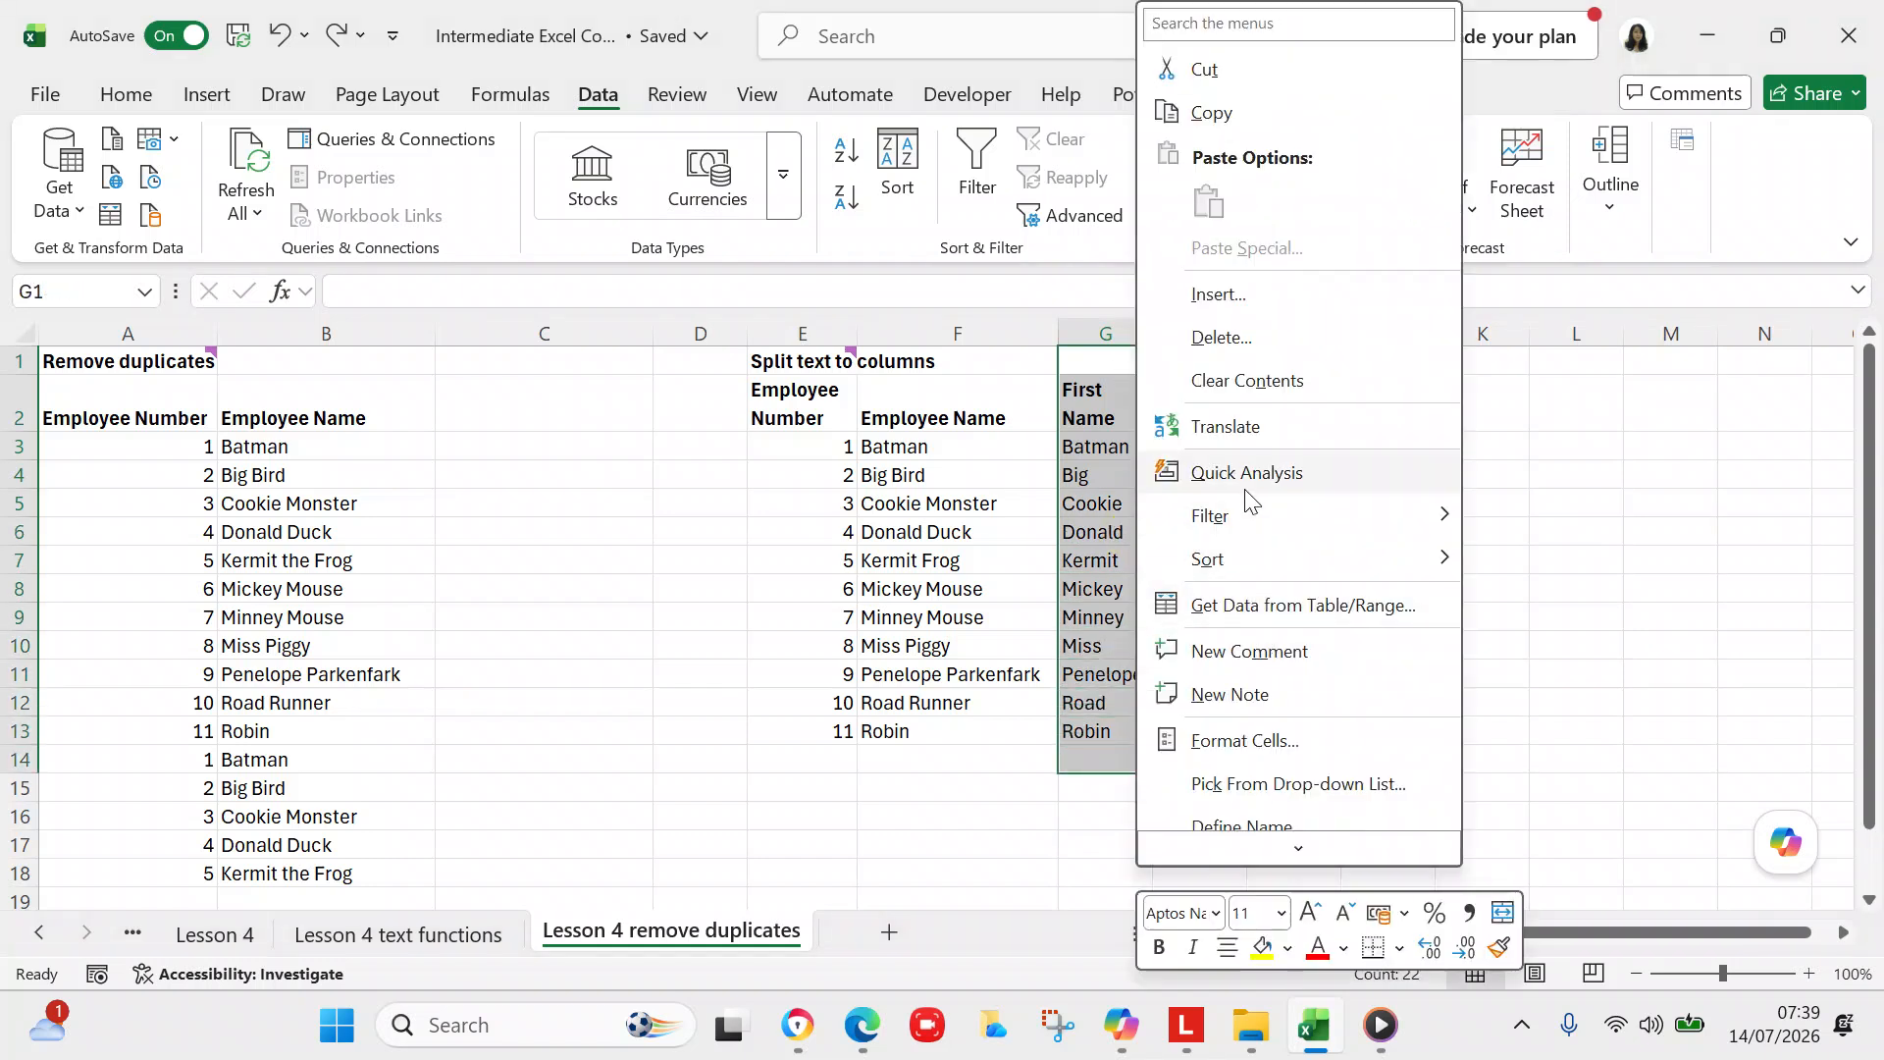
{"action": "left_click", "coordinate": [1239, 388]}
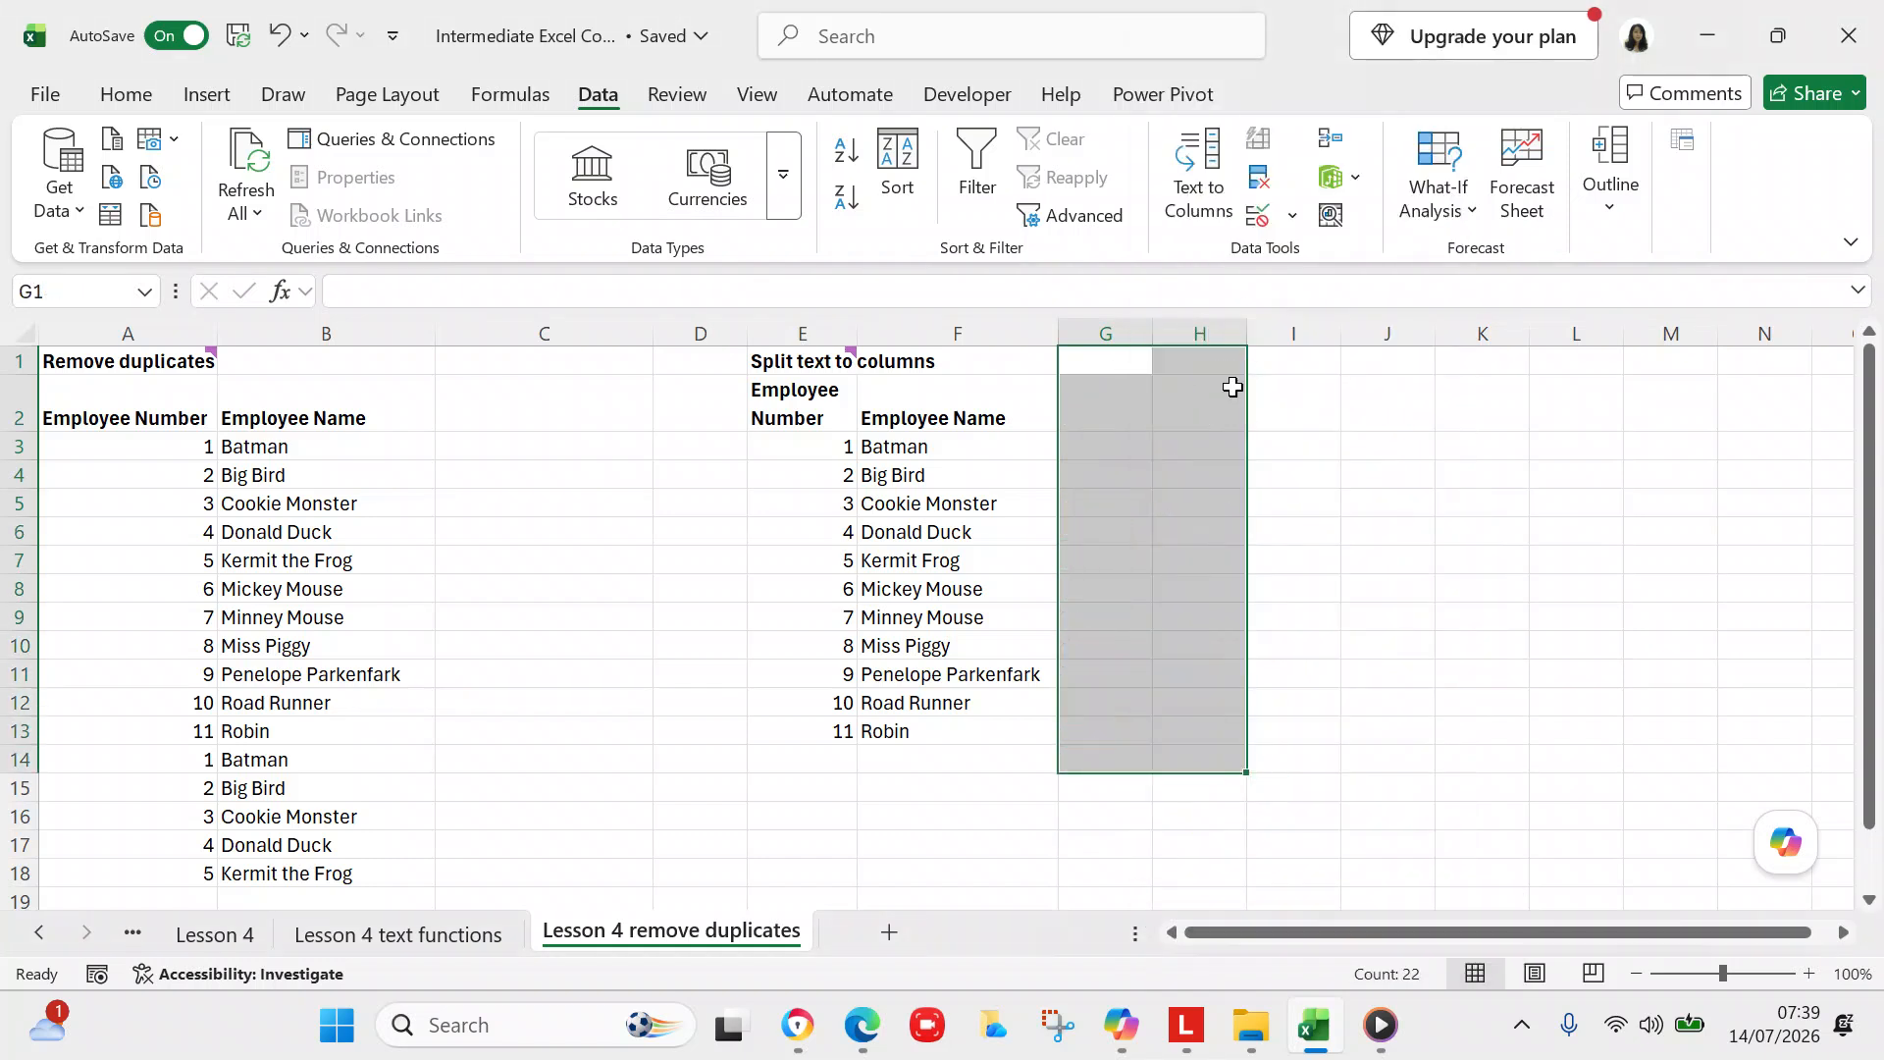
Start Text to Columns on the employee names in F3:F13 as delimited text, using Space and treating consecutive delimiters as one.
{"action": "left_click", "coordinate": [950, 448]}
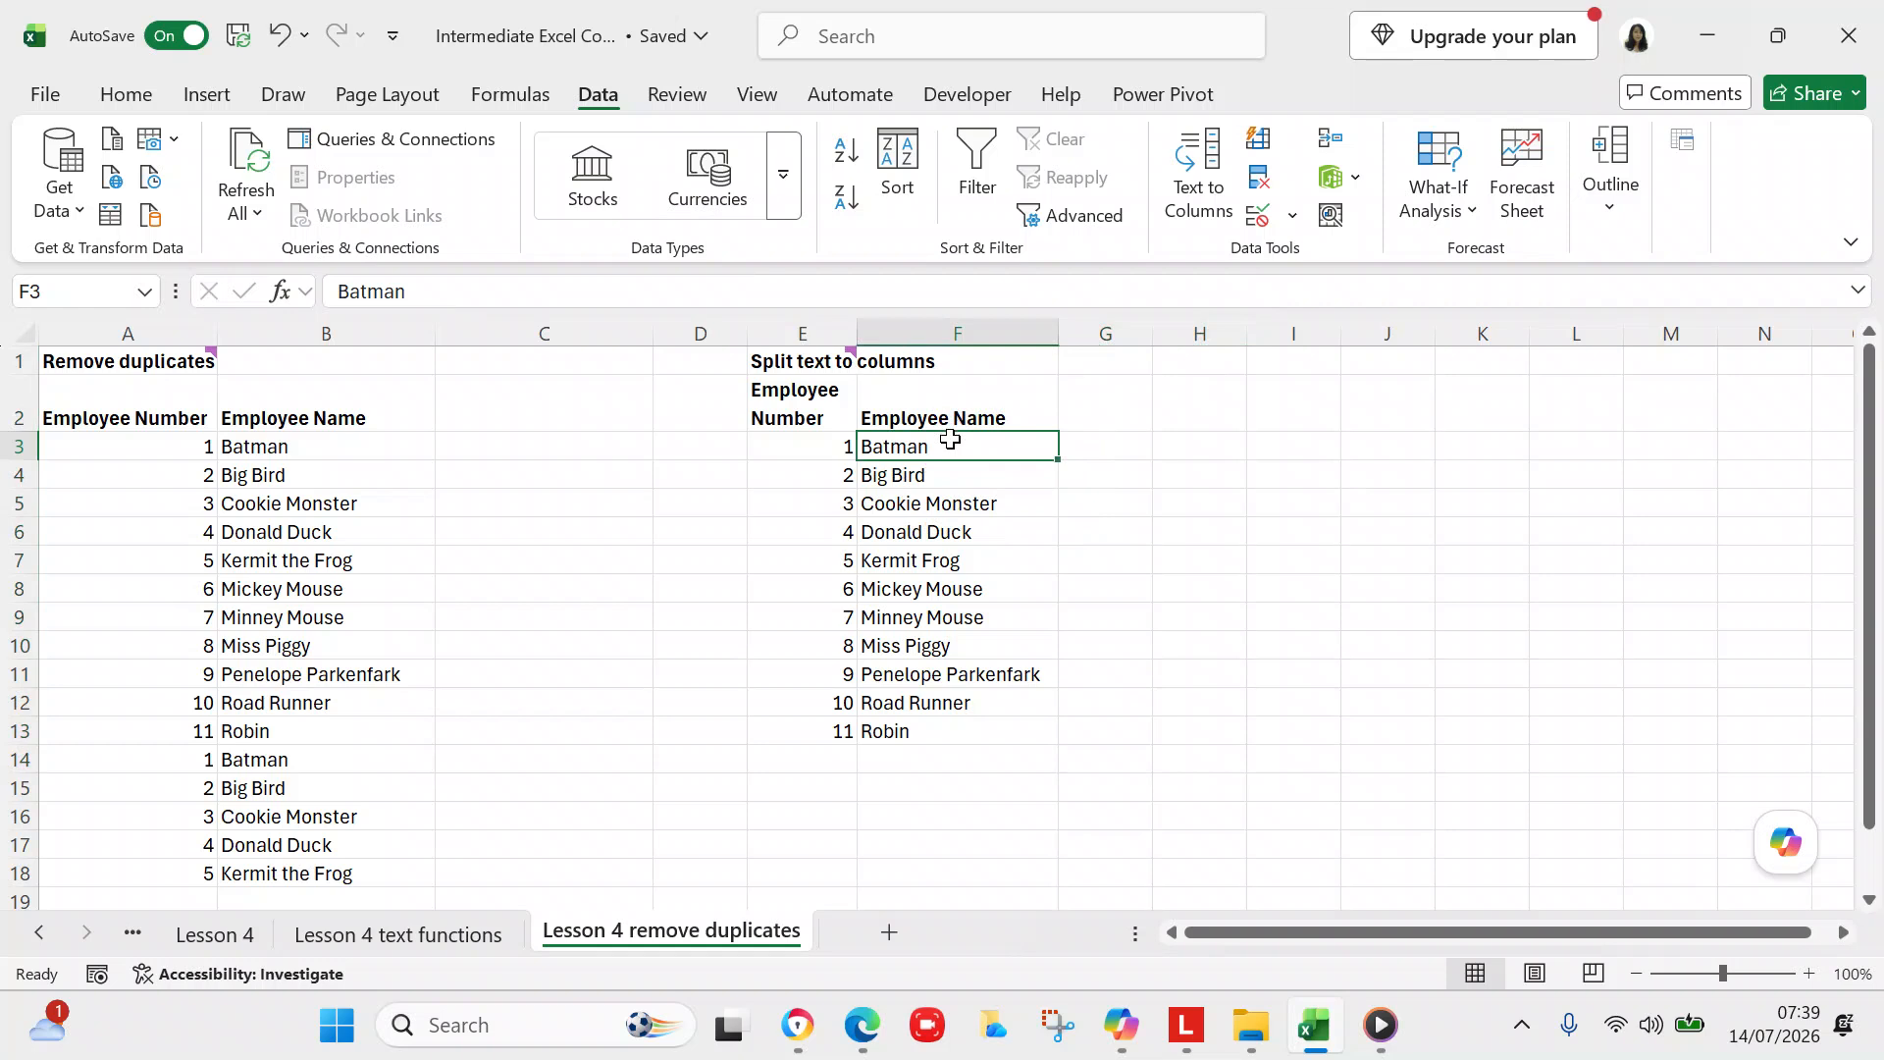
{"action": "key", "text": "shift+Down"}
{"action": "key", "text": "shift+Down"}
{"action": "key", "text": "shift+Down"}
{"action": "key", "text": "shift+Down"}
{"action": "key", "text": "shift+Down"}
{"action": "key", "text": "shift+Down"}
{"action": "key", "text": "shift+Down"}
{"action": "key", "text": "shift+Down"}
{"action": "key", "text": "shift+Down"}
{"action": "key", "text": "shift+Down"}
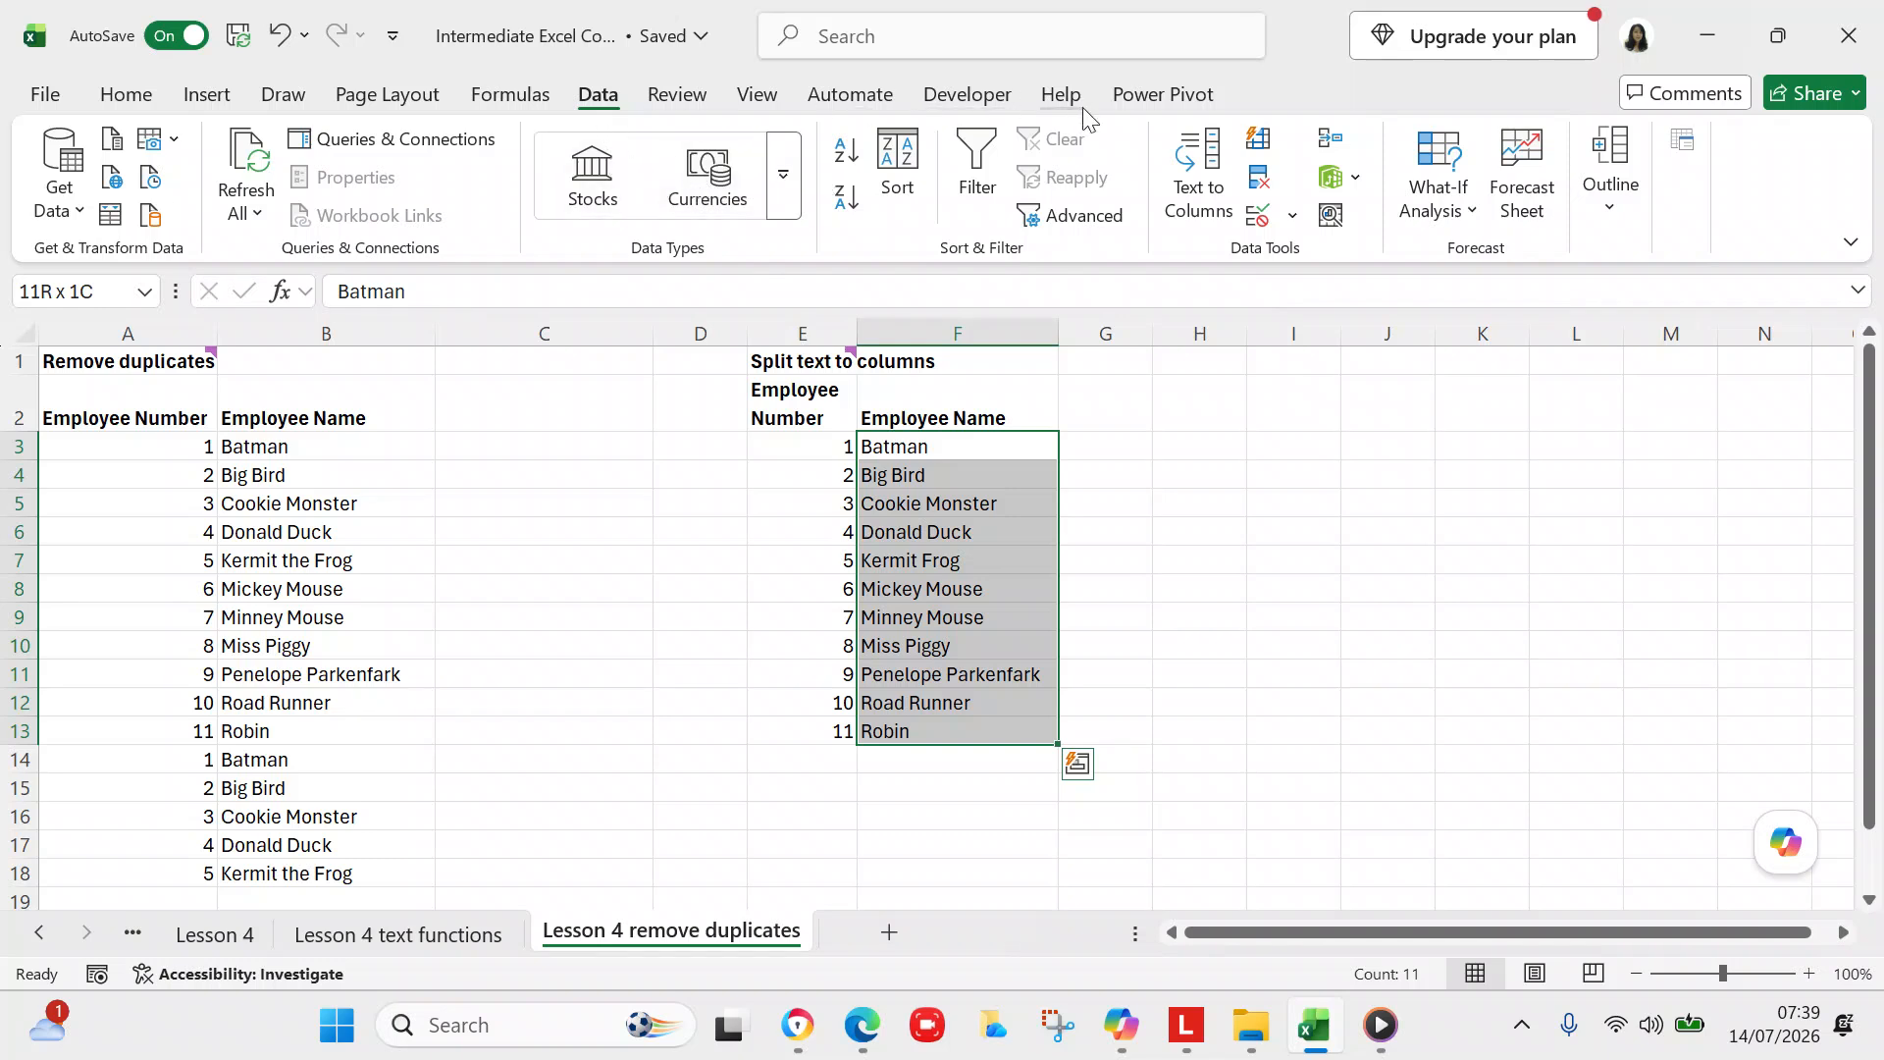
{"action": "left_click", "coordinate": [1187, 169]}
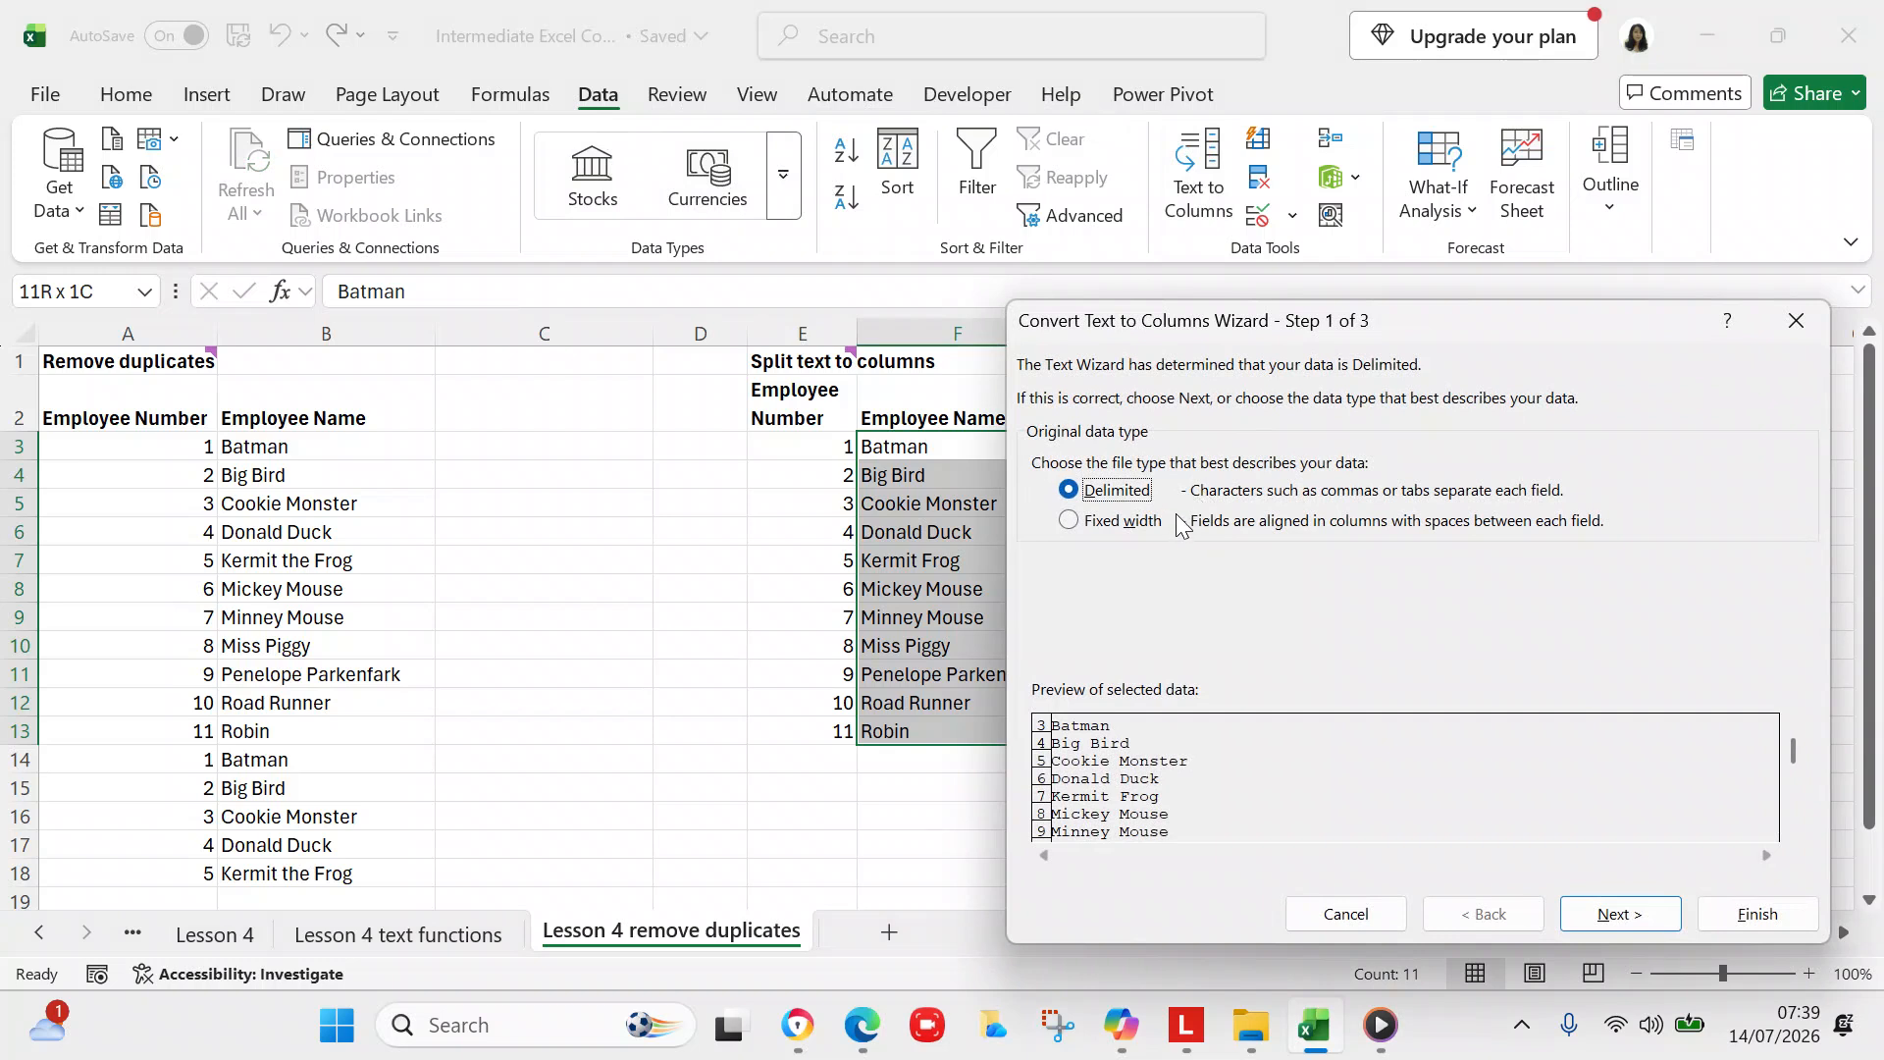
{"action": "left_click", "coordinate": [1586, 909]}
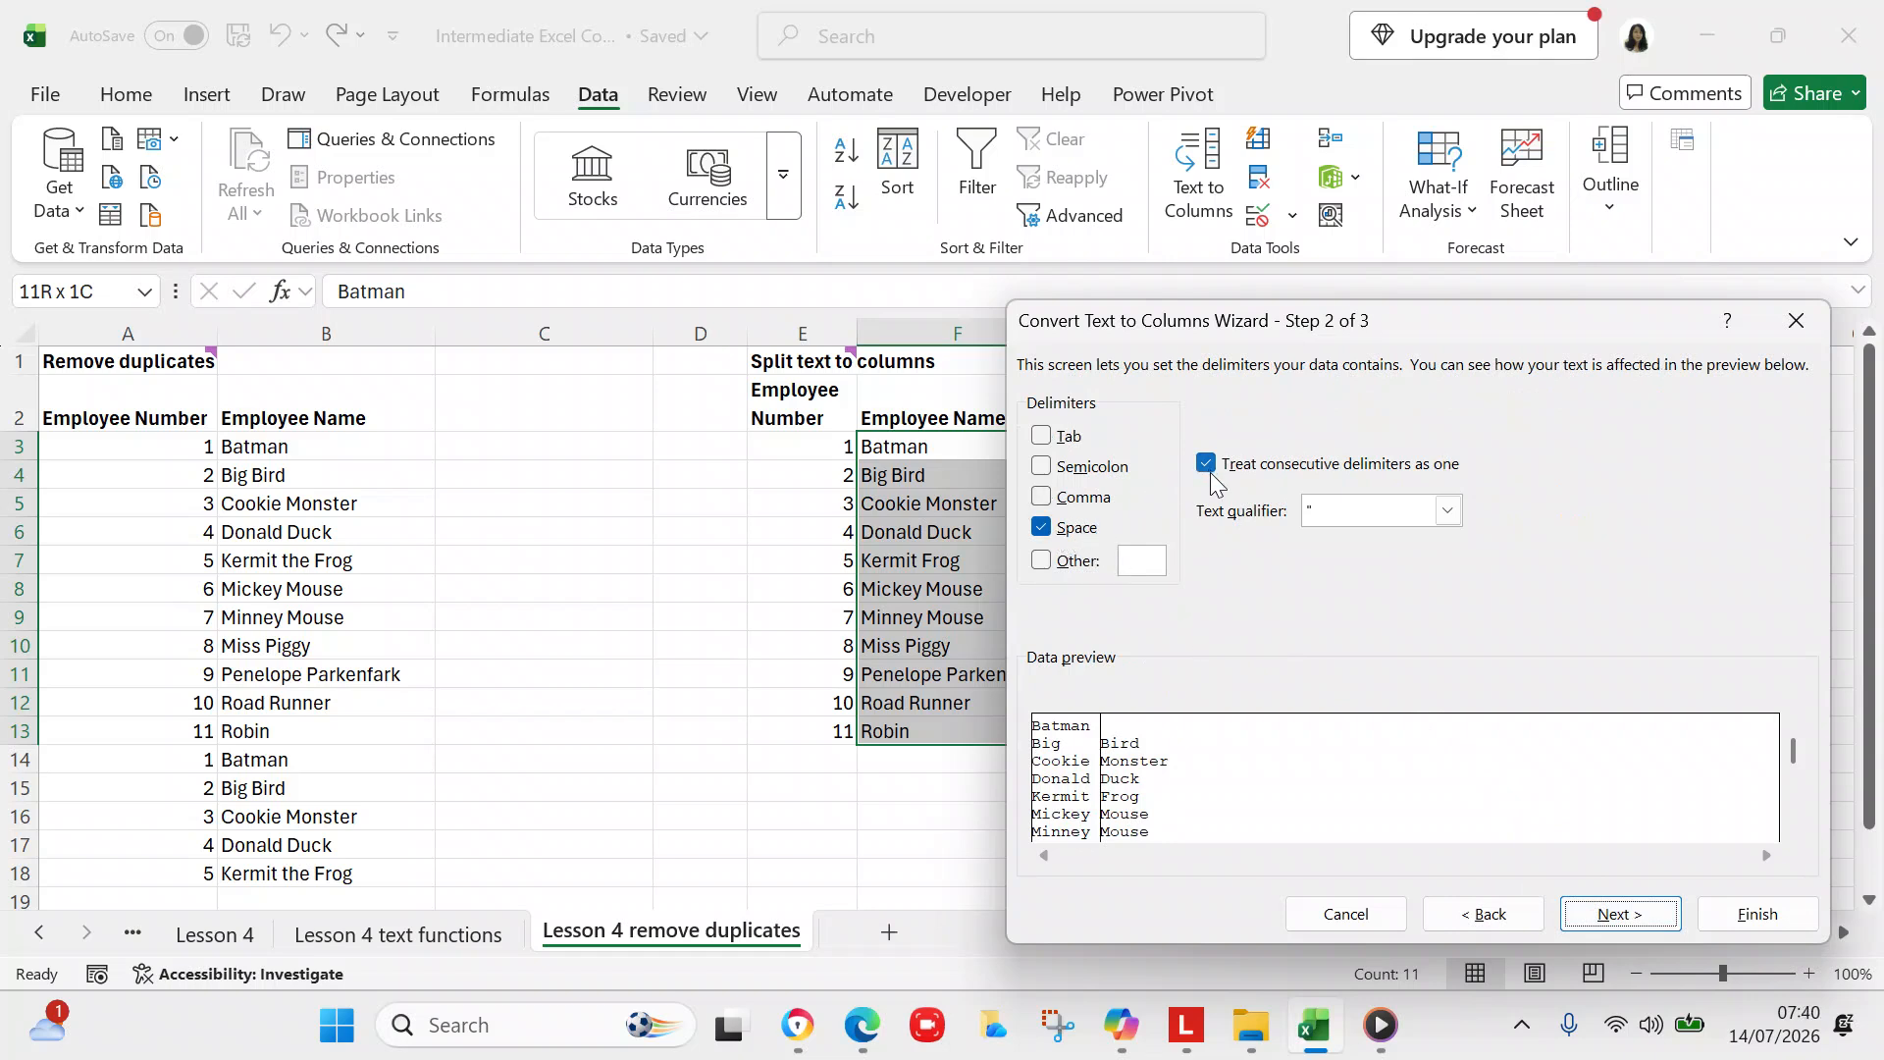
{"action": "left_click", "coordinate": [1612, 918]}
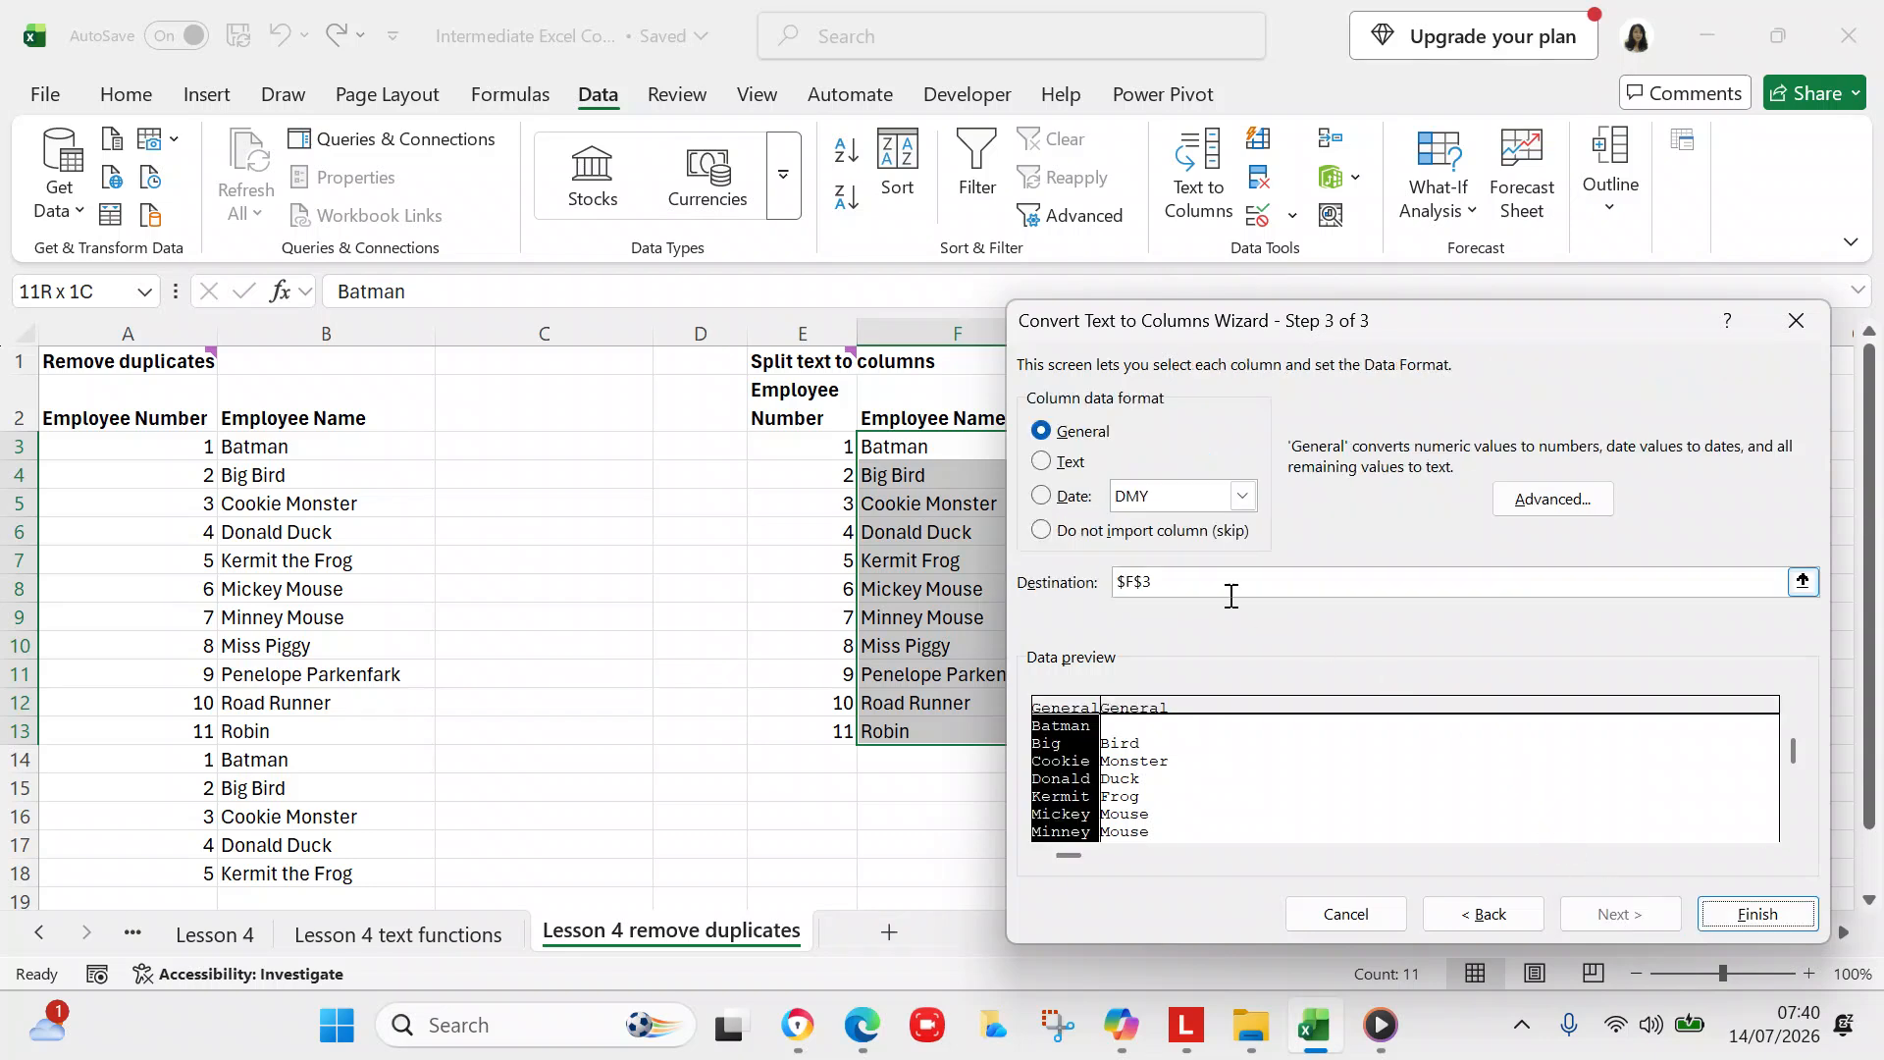
Set the split's destination to G3, keeping the General column format, and finish the text conversion.
{"action": "left_click_drag", "start_coordinate": [1464, 309], "coordinate": [1584, 473]}
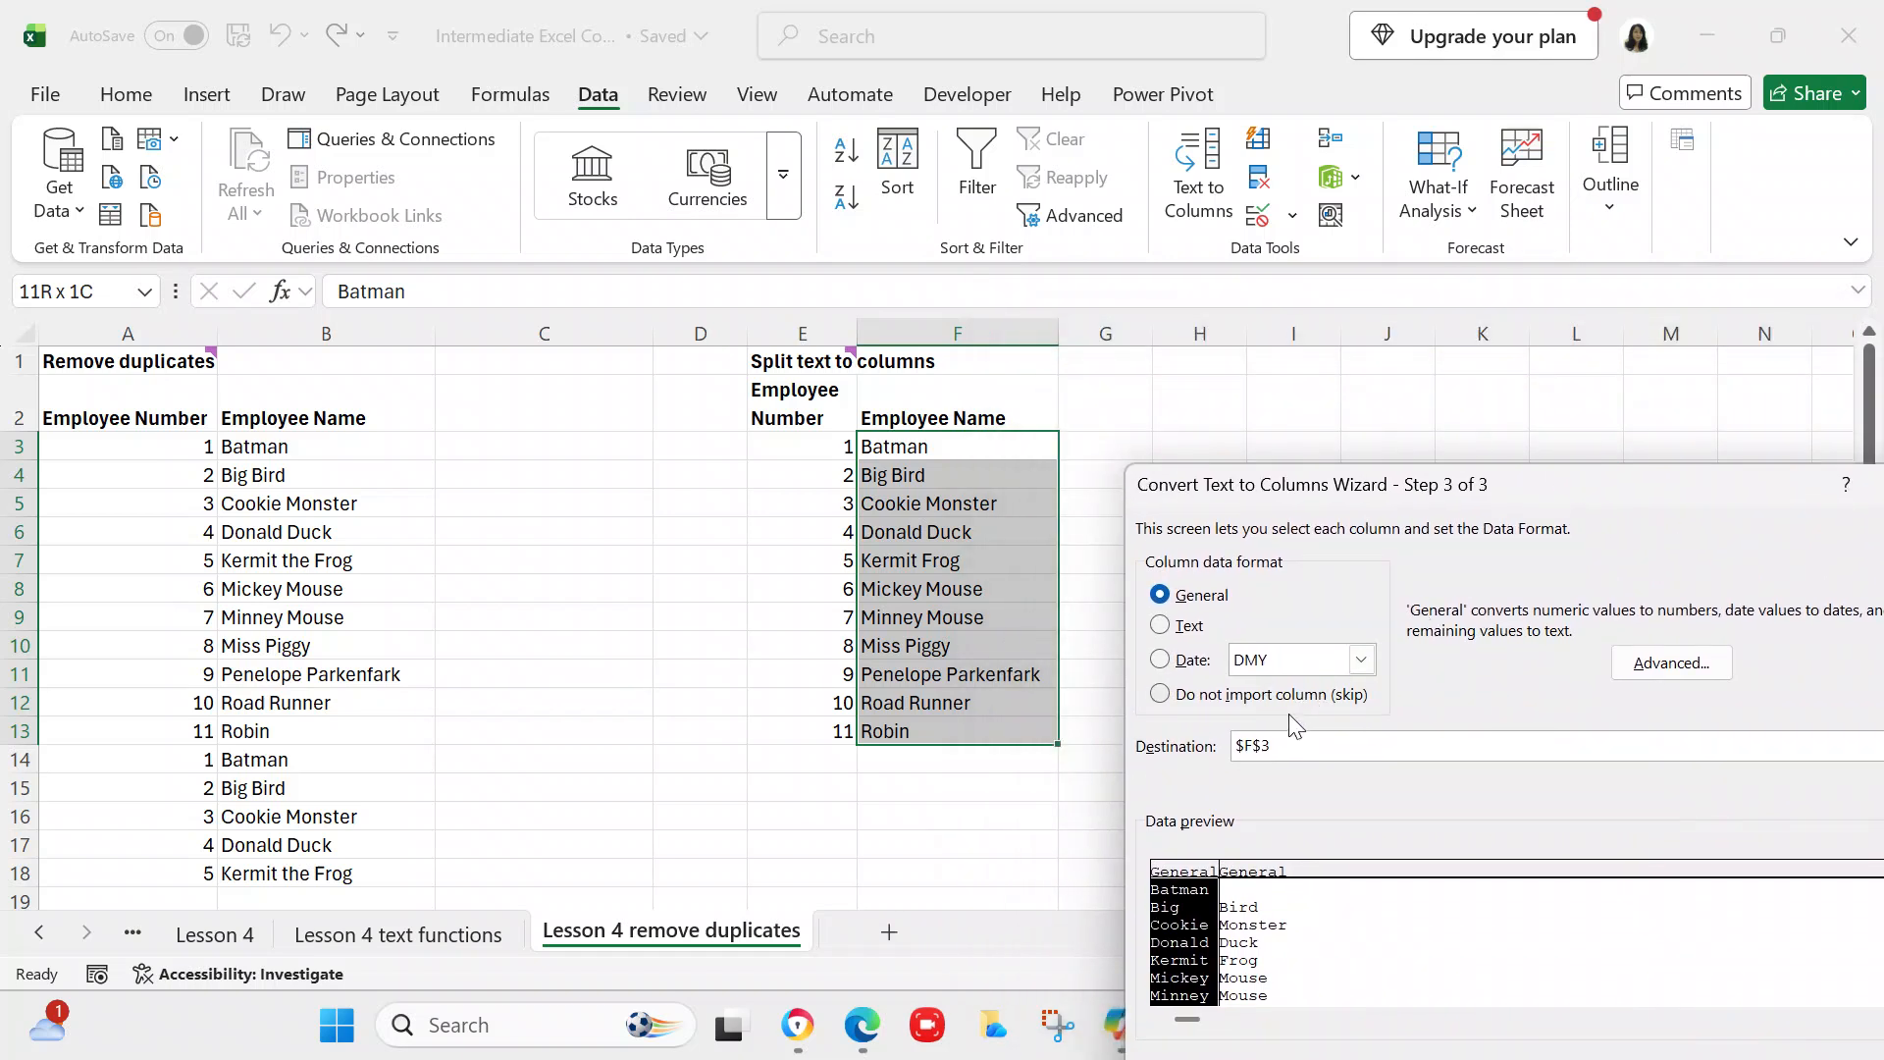
{"action": "left_click", "coordinate": [1293, 746]}
{"action": "key", "text": "BackSpace"}
{"action": "key", "text": "BackSpace"}
{"action": "key", "text": "BackSpace"}
{"action": "key", "text": "BackSpace"}
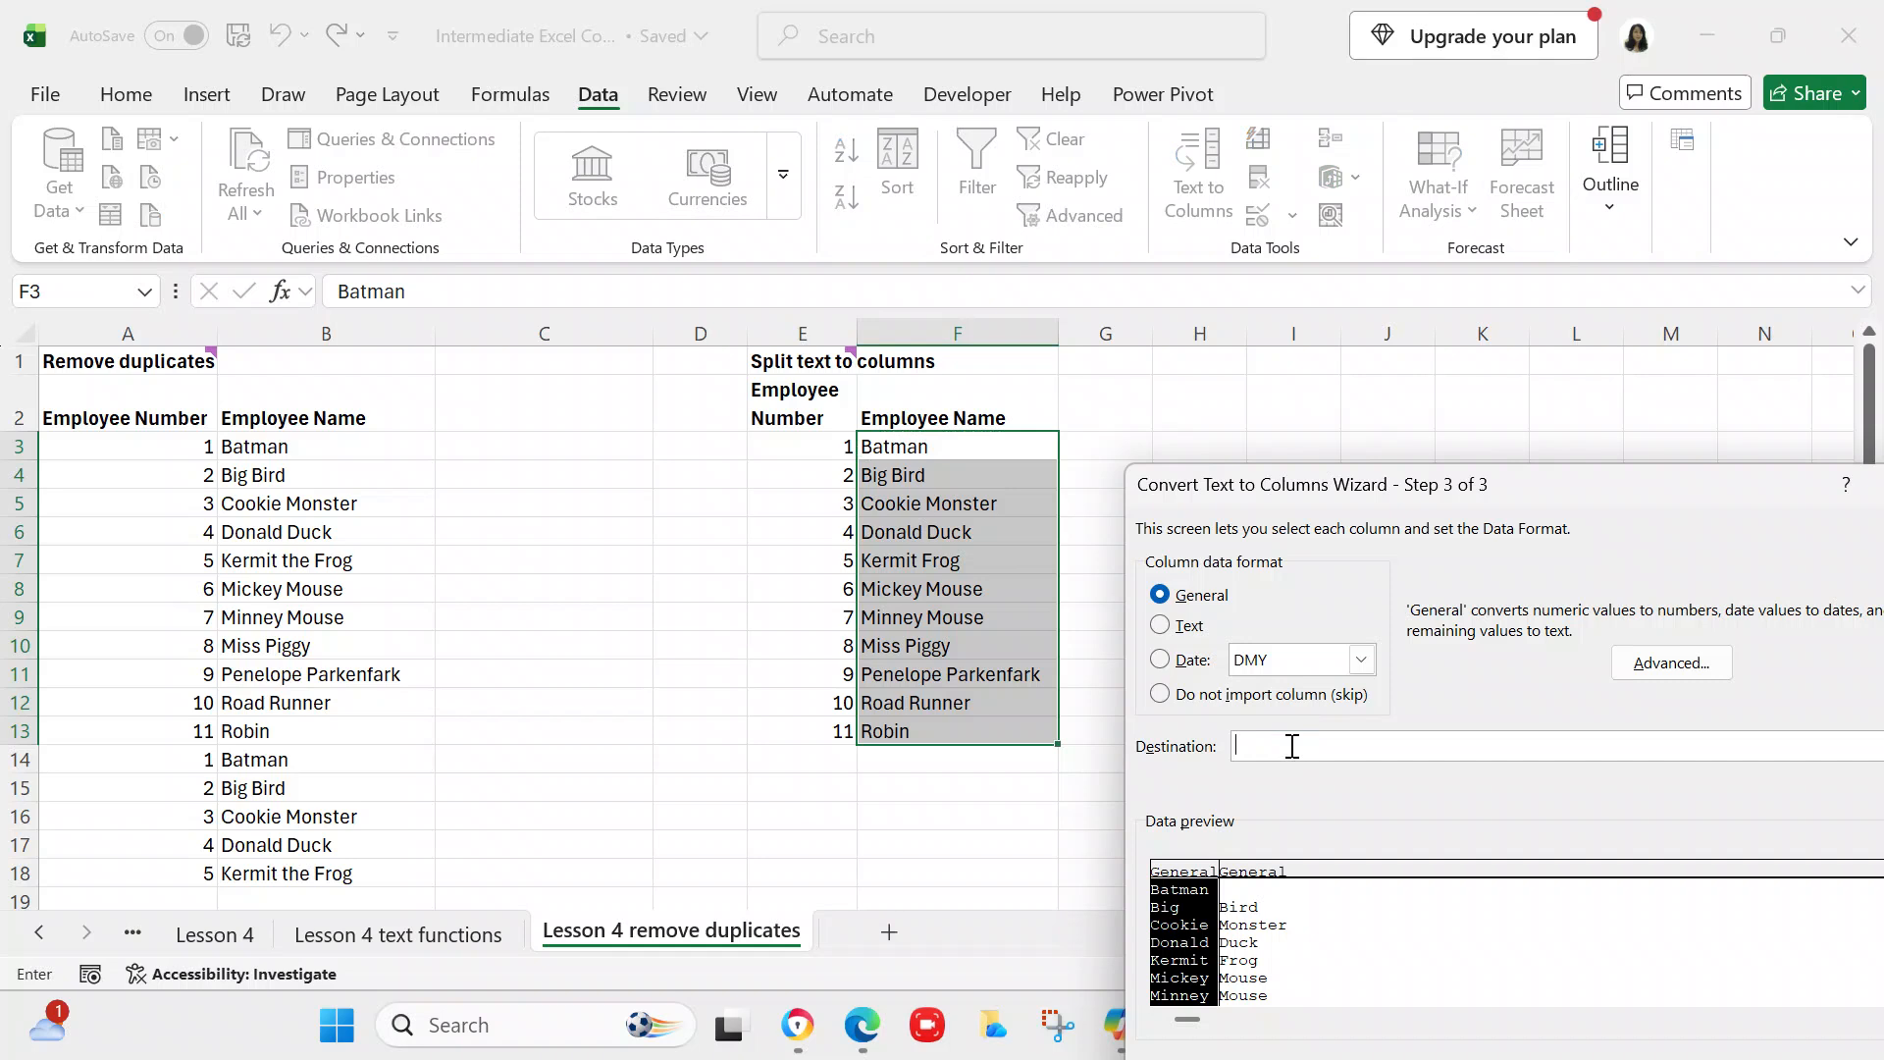
{"action": "type", "text": "g3"}
{"action": "left_click_drag", "start_coordinate": [1609, 475], "coordinate": [1300, 307]}
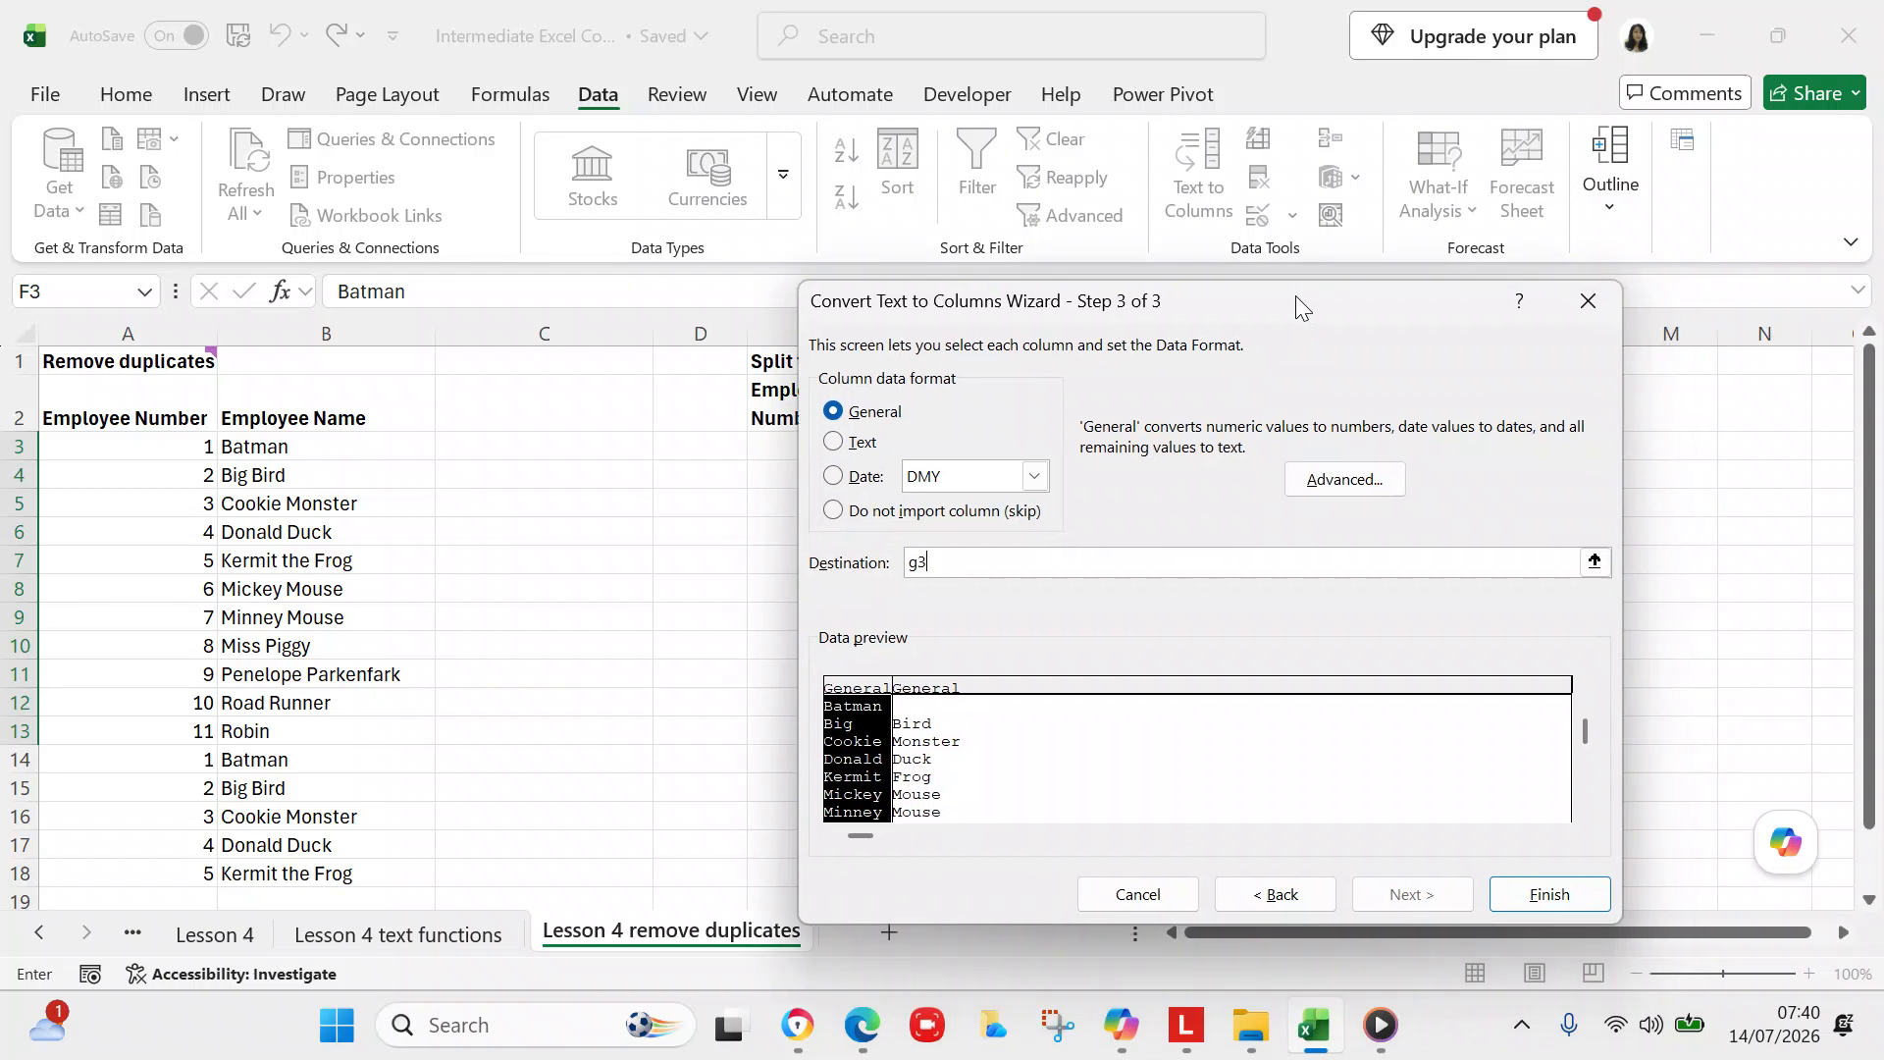
{"action": "left_click", "coordinate": [1535, 895]}
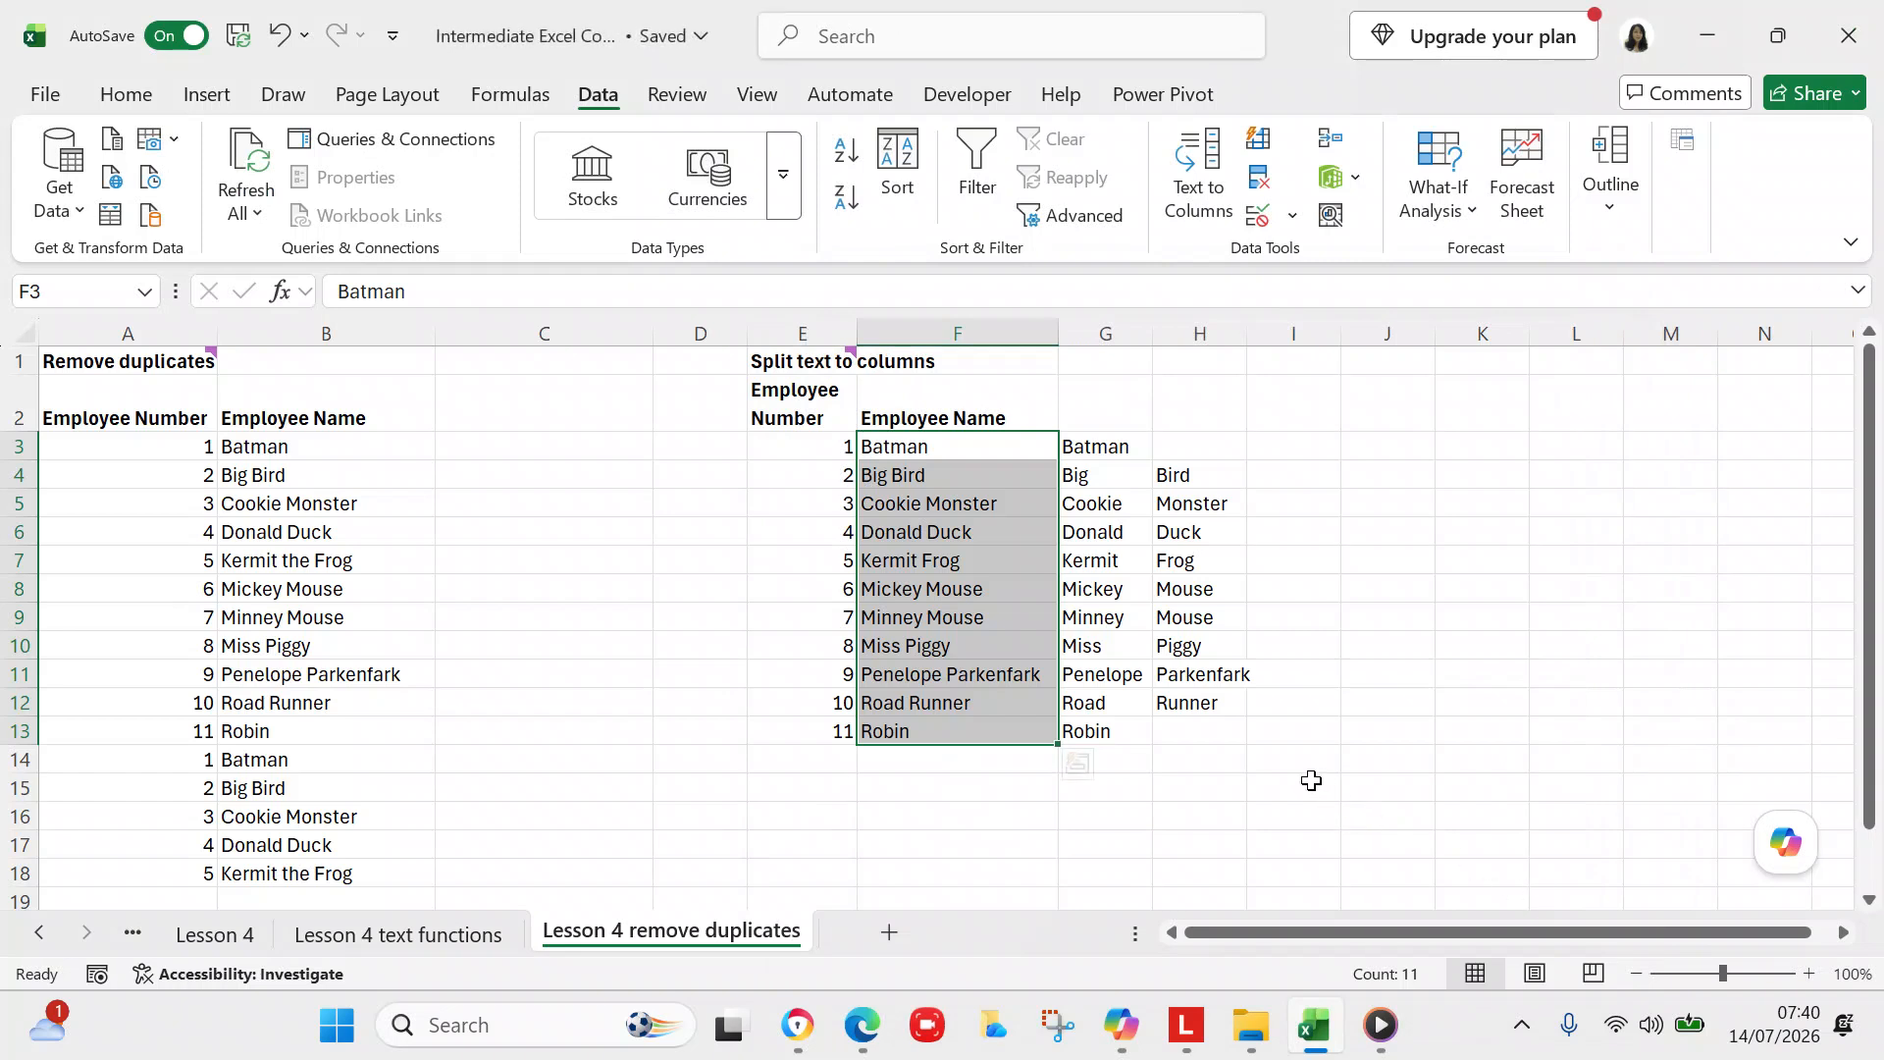
Enter the headings First Name in G2 and Last Name in H2 above the split columns.
{"action": "left_click", "coordinate": [1129, 412]}
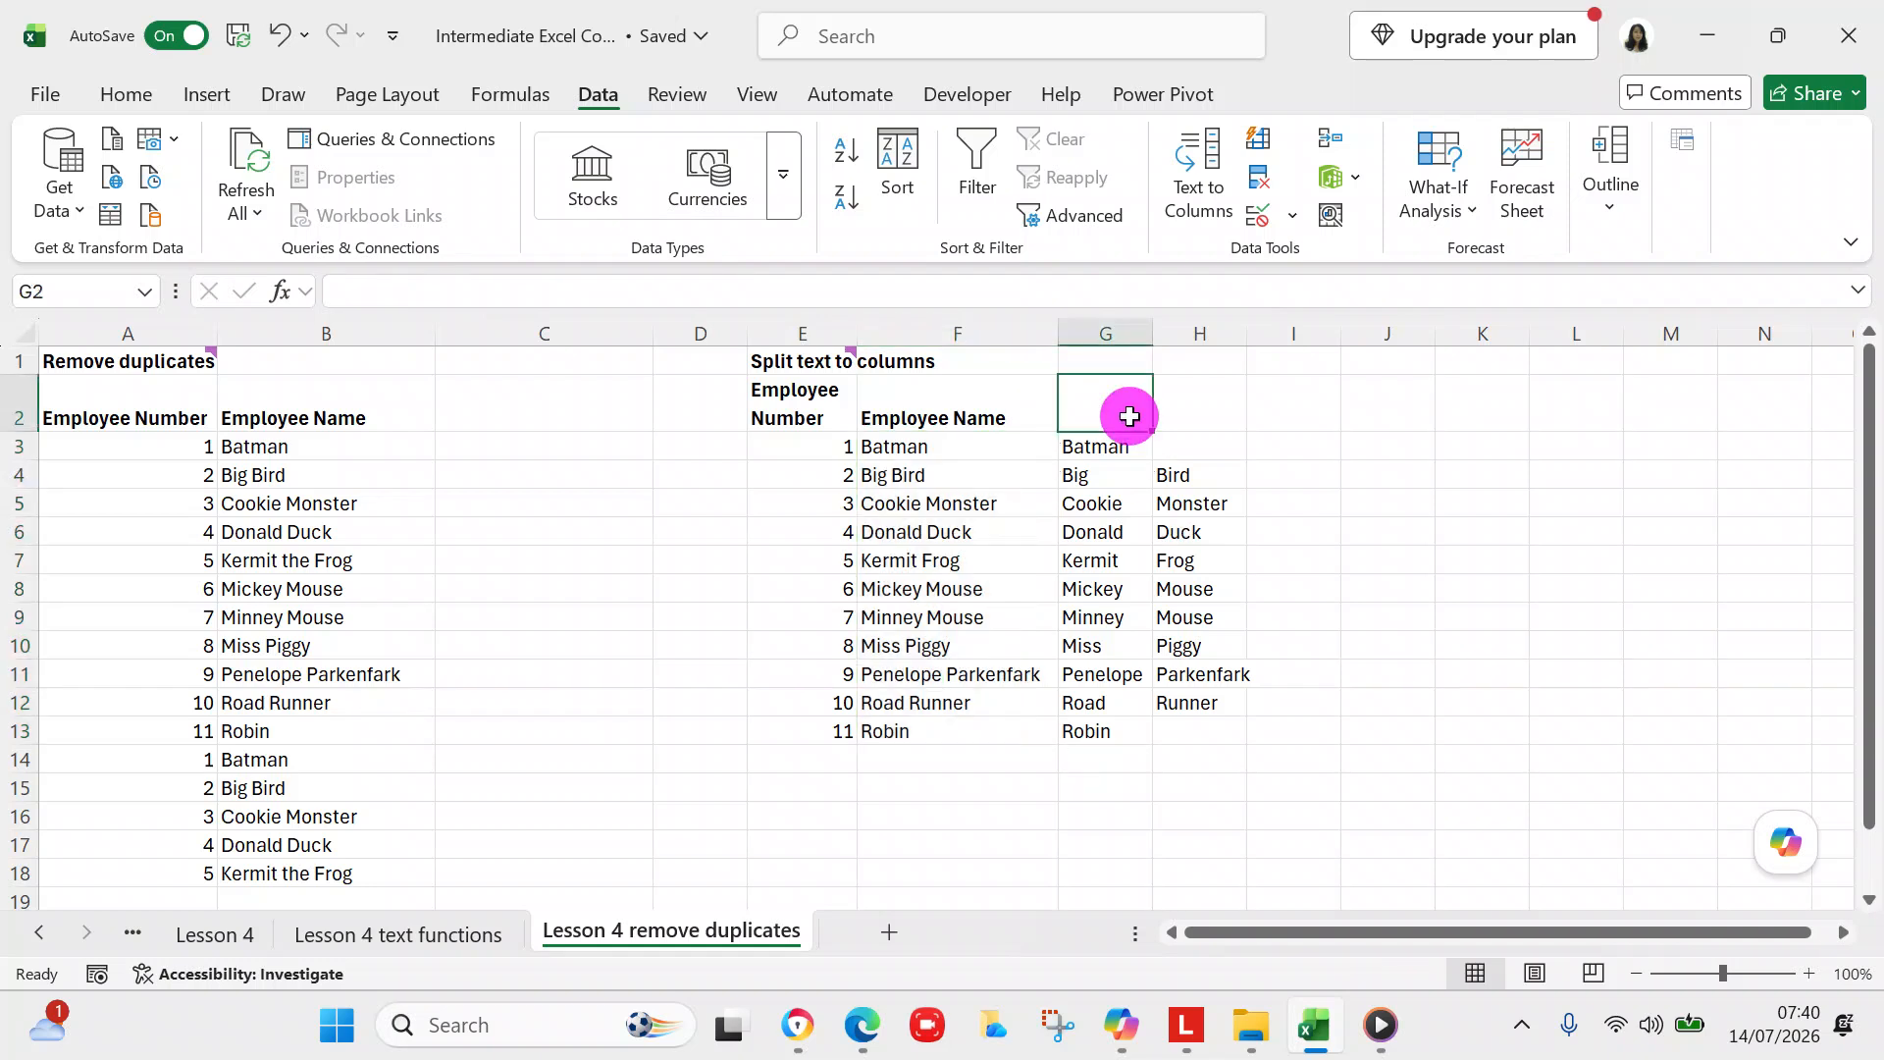
{"action": "type", "text": "Fi"}
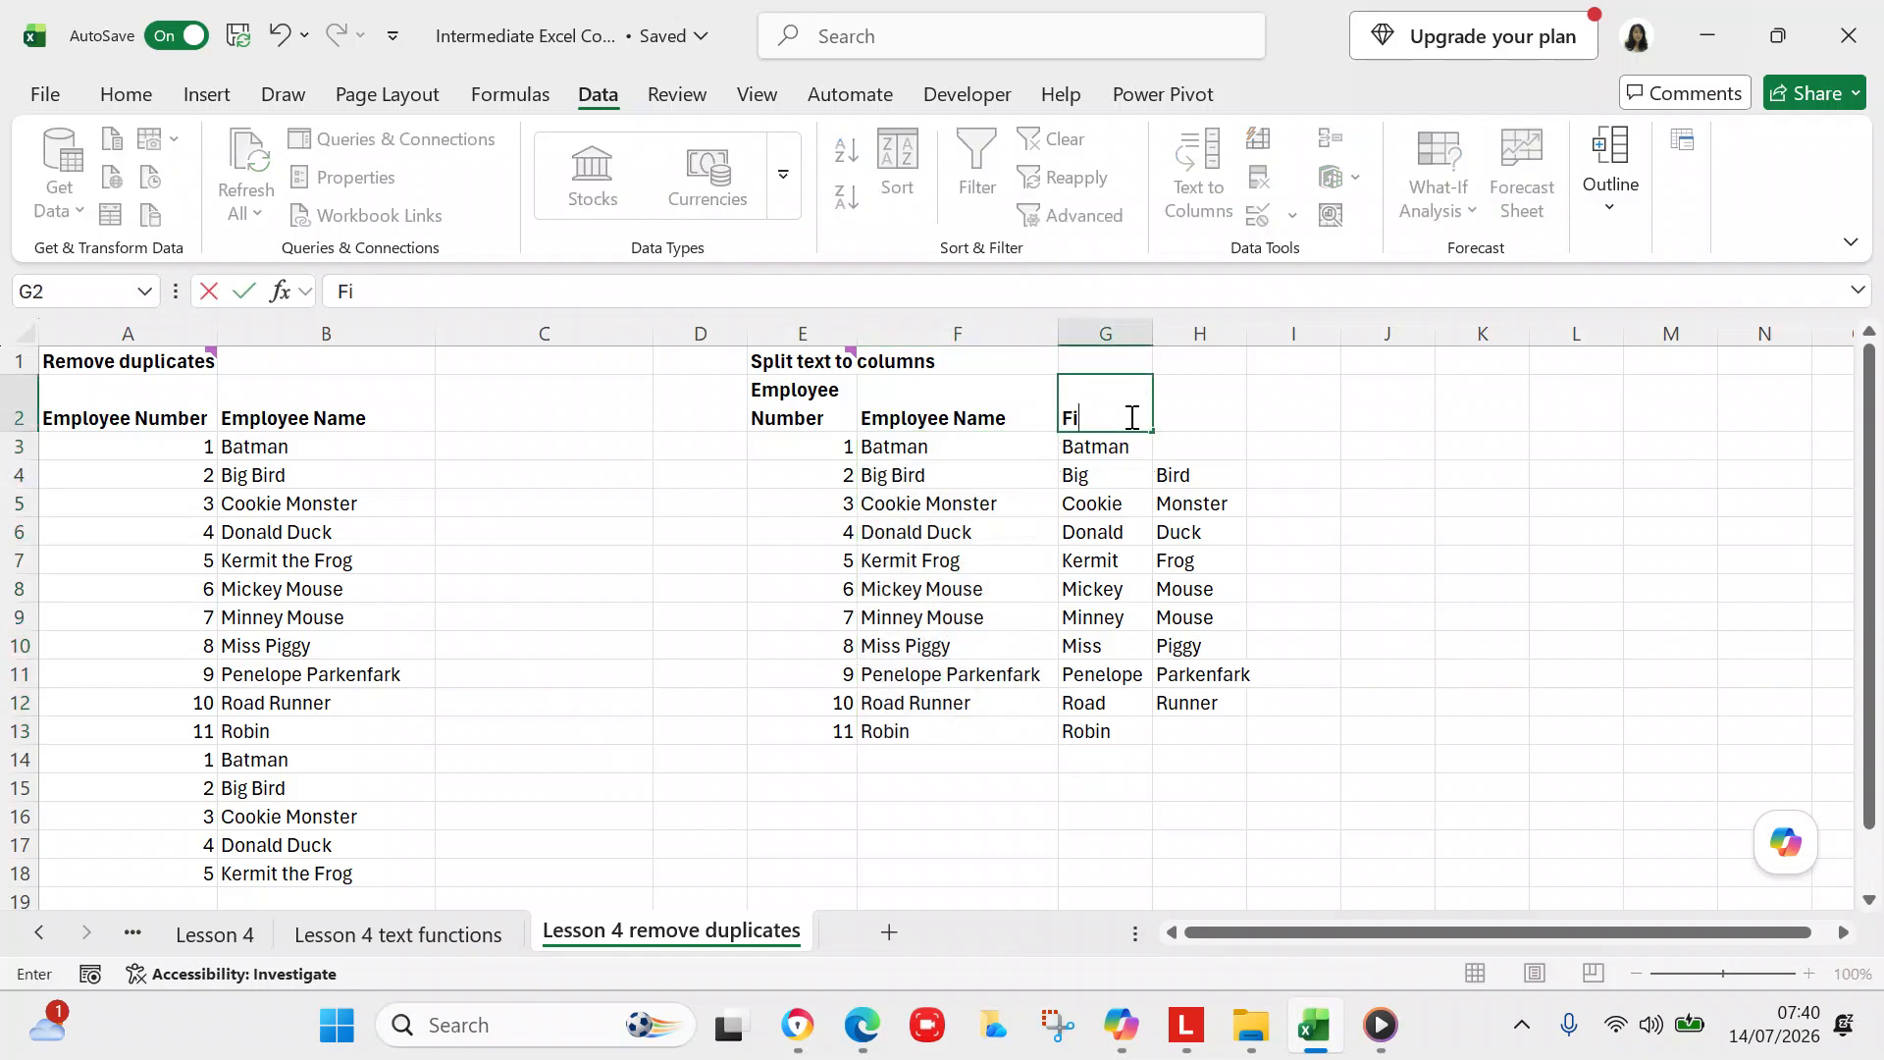
{"action": "type", "text": "rst Name"}
{"action": "left_click", "coordinate": [1183, 420]}
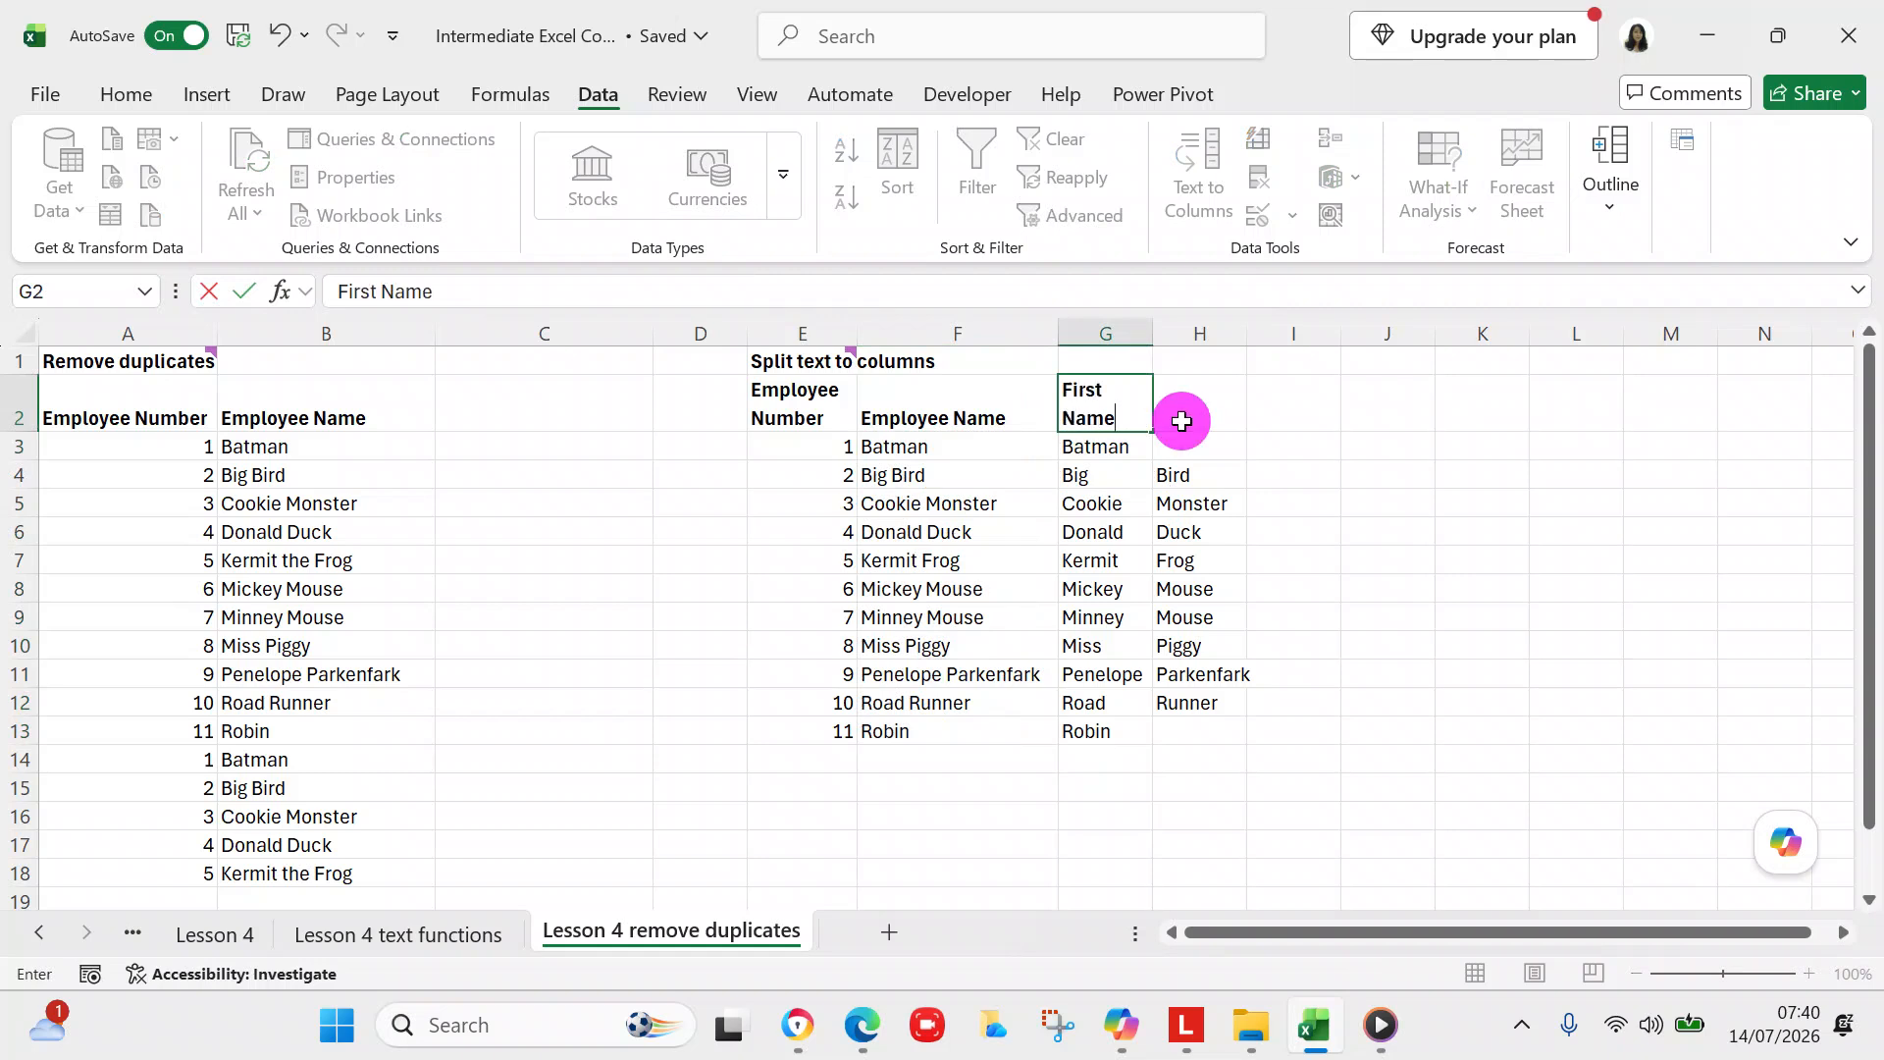
{"action": "type", "text": "Last"}
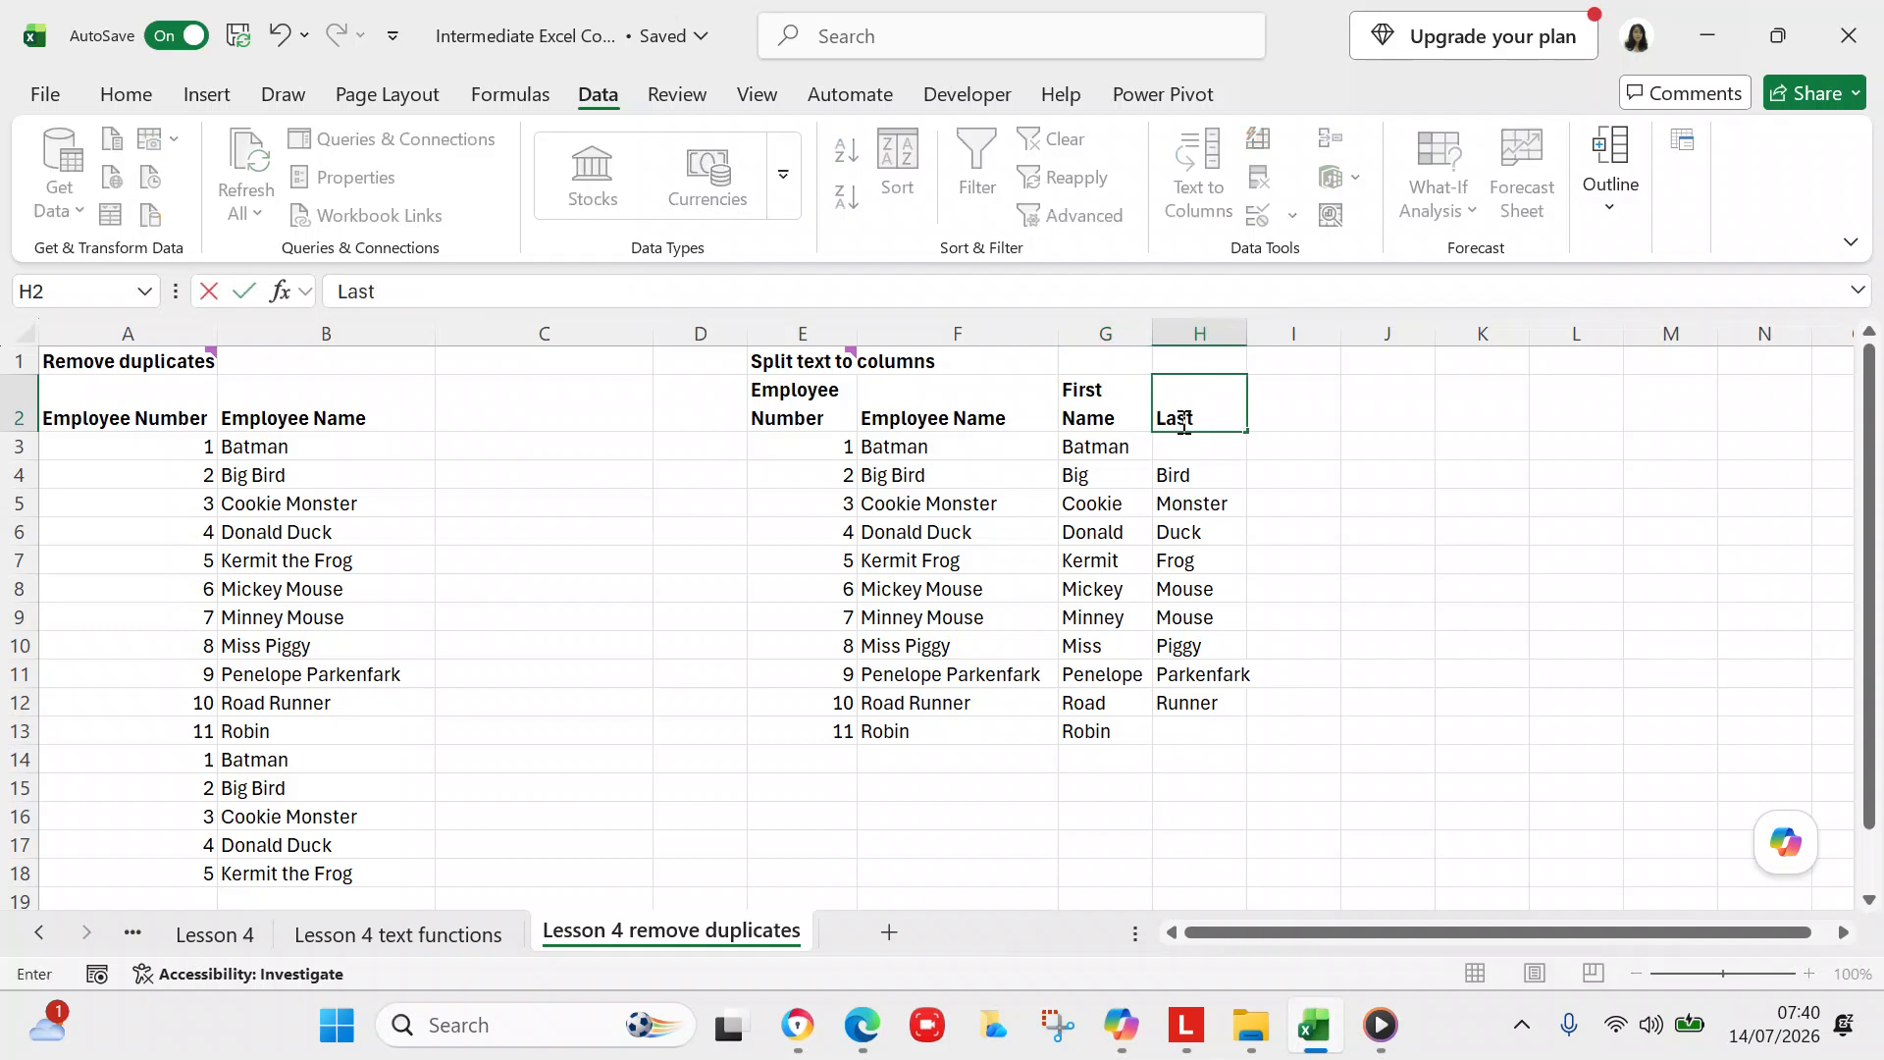
{"action": "type", "text": " Name"}
{"action": "key", "text": "Return"}
{"action": "left_click", "coordinate": [1430, 581]}
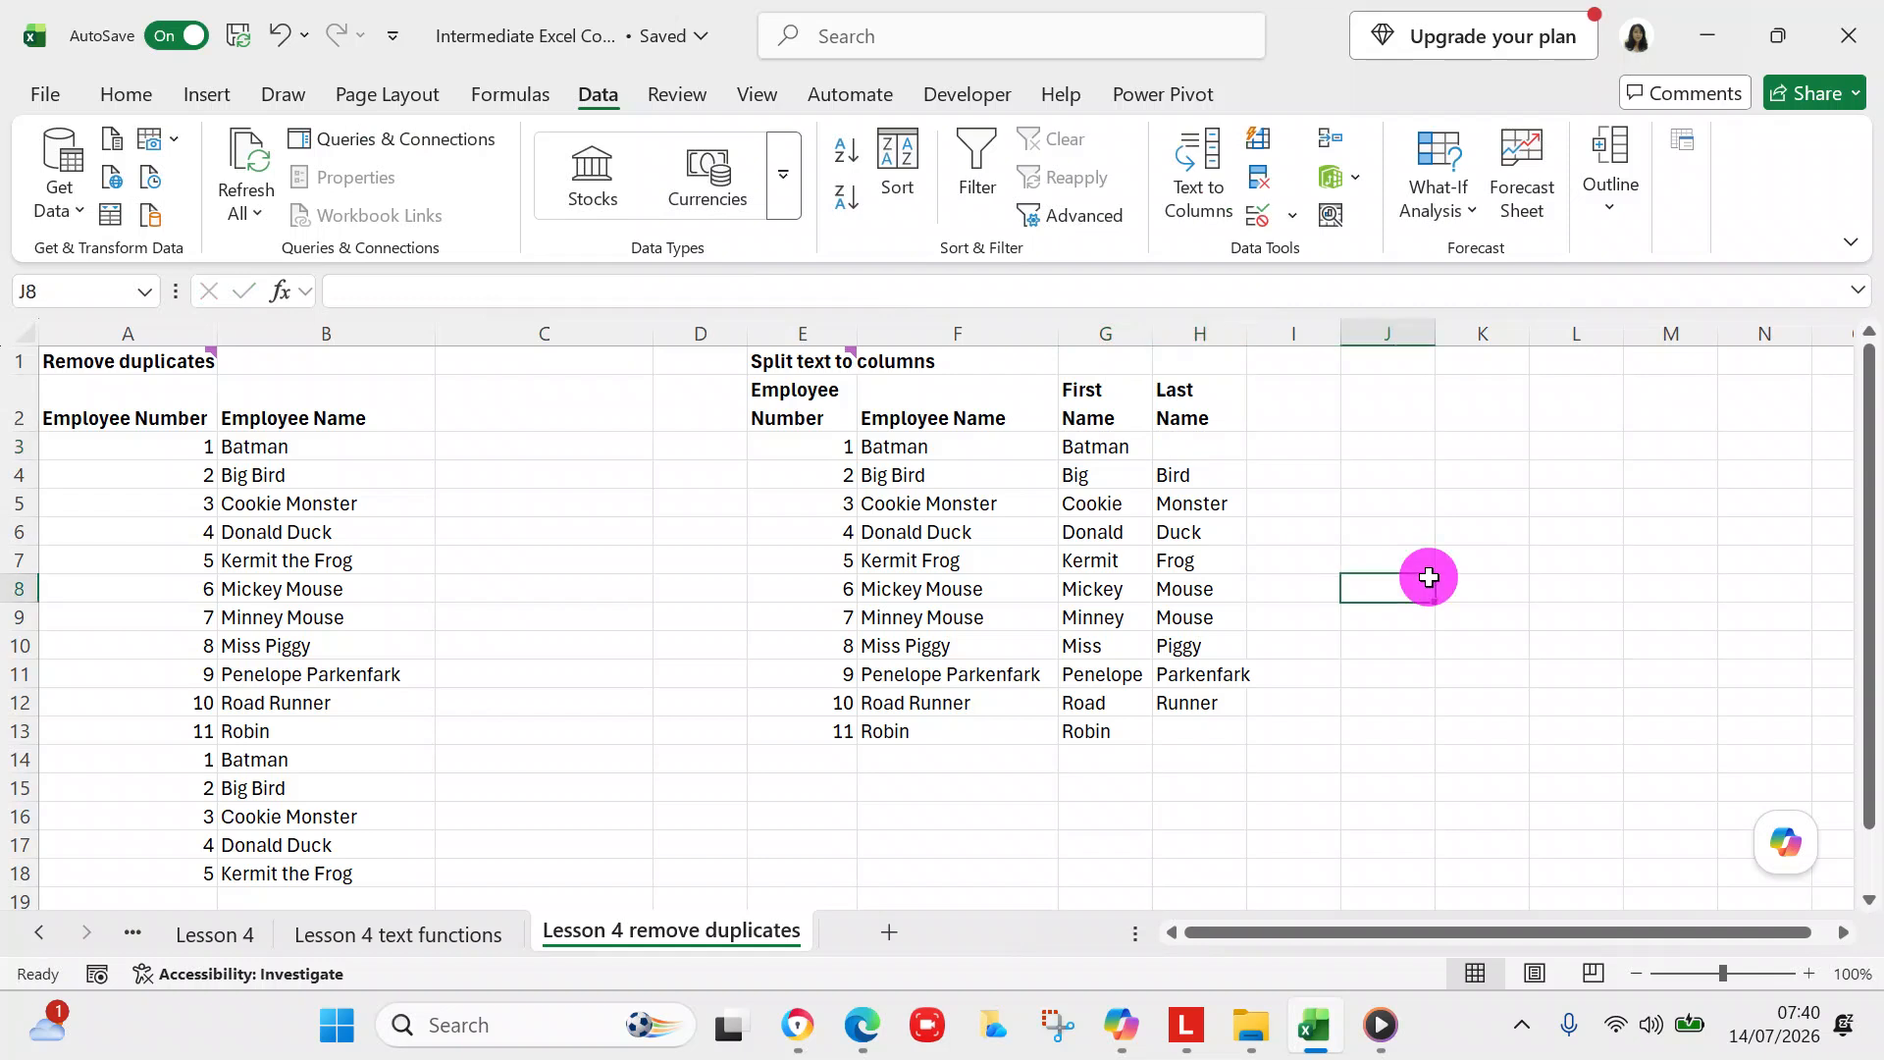